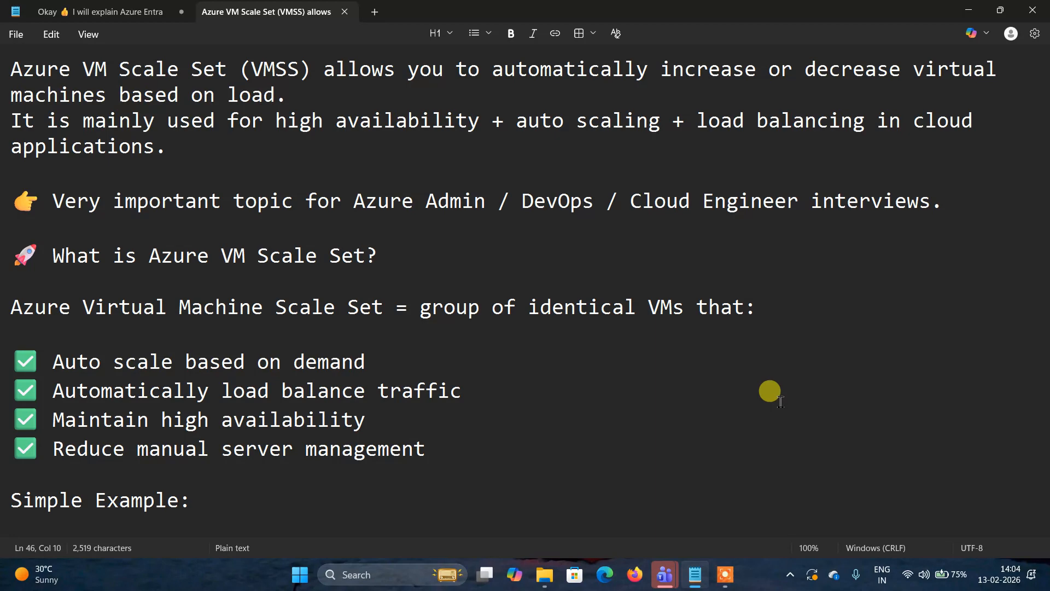
# - Scroll the Notepad notes down to the 'Why Auto Scaling is Needed?' section's Without scaling list
pyautogui.scroll(-3, 781, 403)
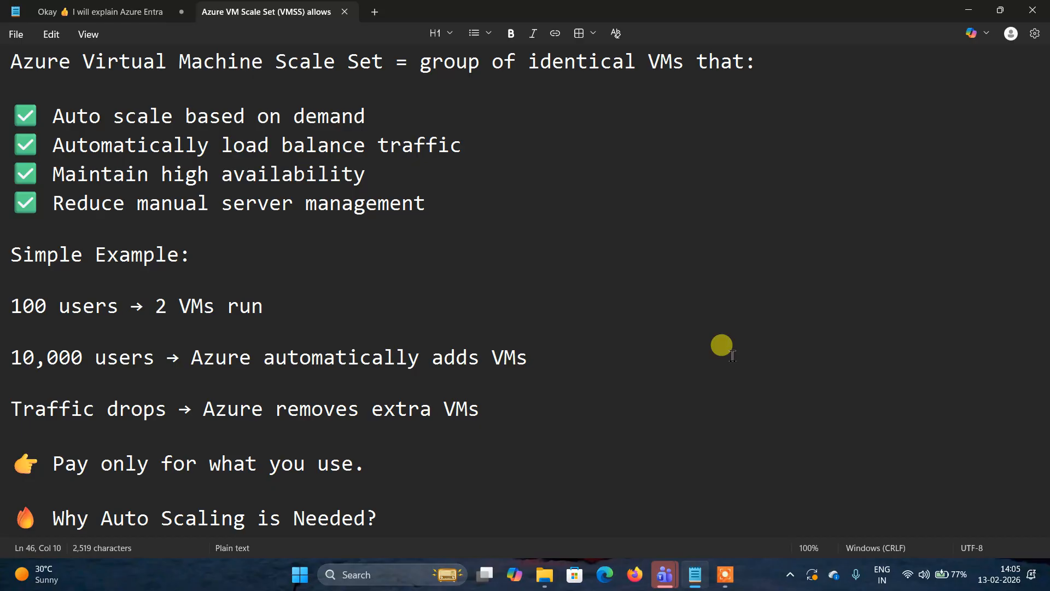
pyautogui.scroll(-3, 722, 345)
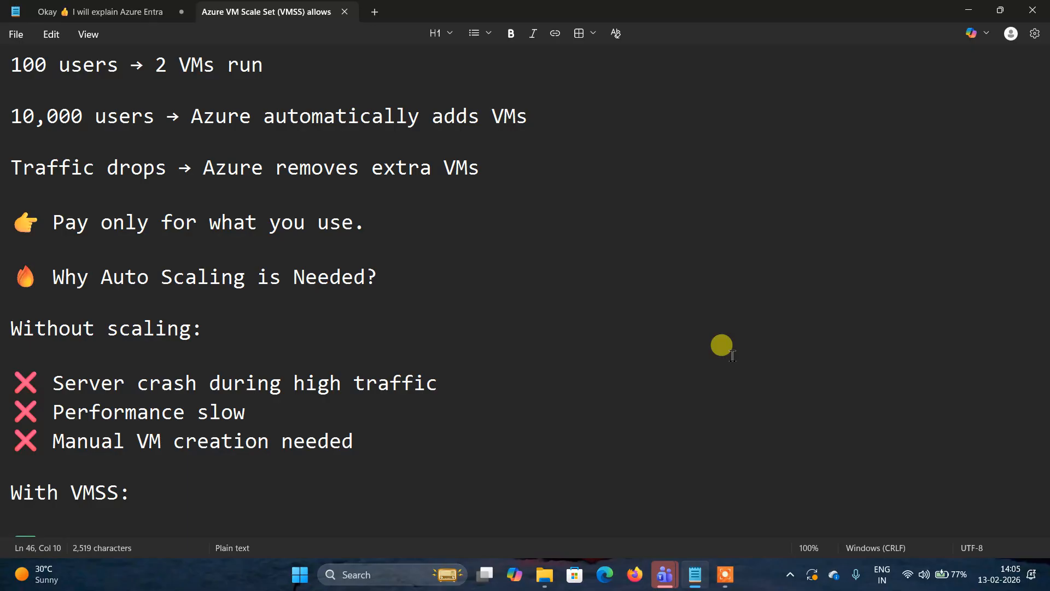
# - Scroll through the notes, overshooting and back, until Metrics Used and Scaling Types show
pyautogui.scroll(-4, 733, 355)
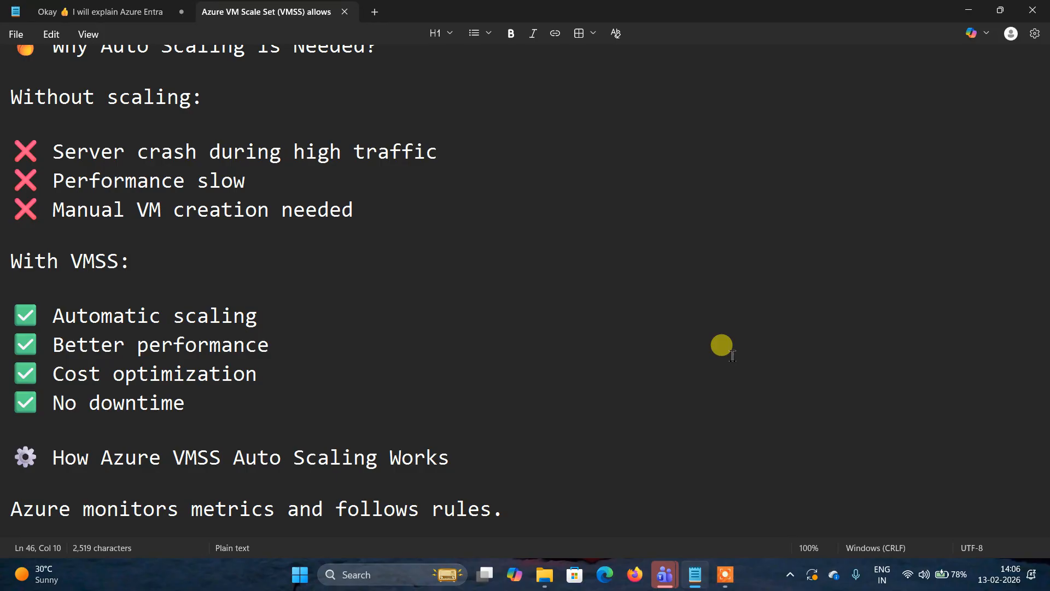
pyautogui.scroll(-6, 733, 356)
pyautogui.scroll(2, 733, 356)
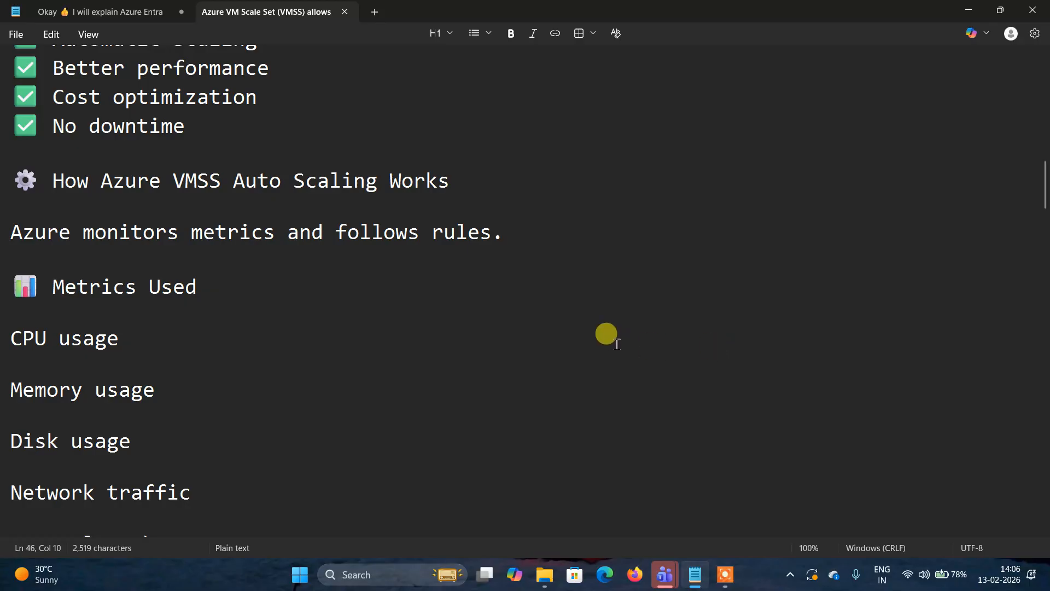
pyautogui.scroll(-1, 617, 344)
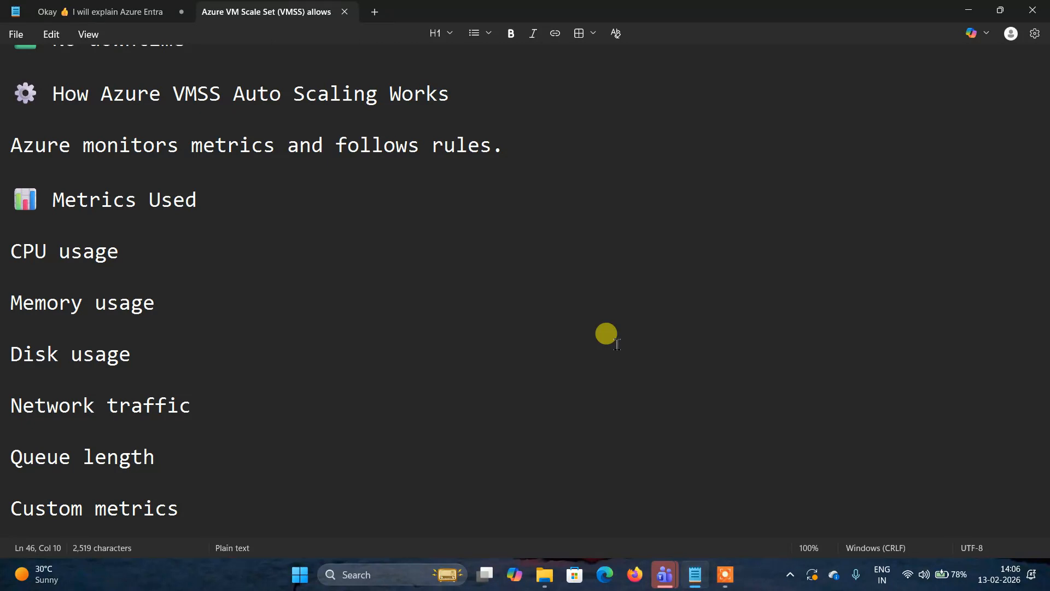
pyautogui.scroll(-1, 617, 345)
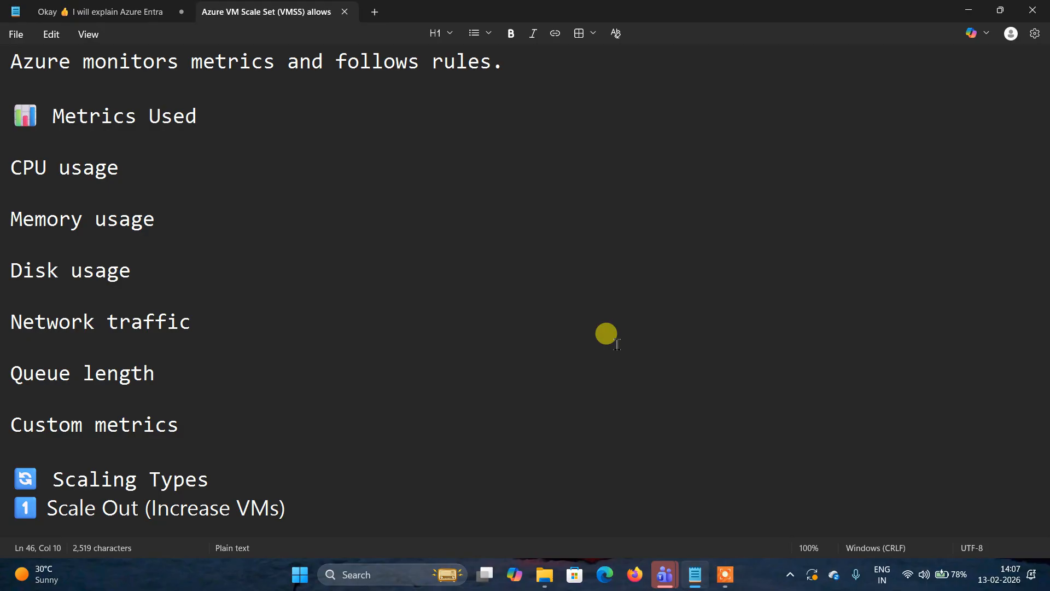
pyautogui.press('super+r')
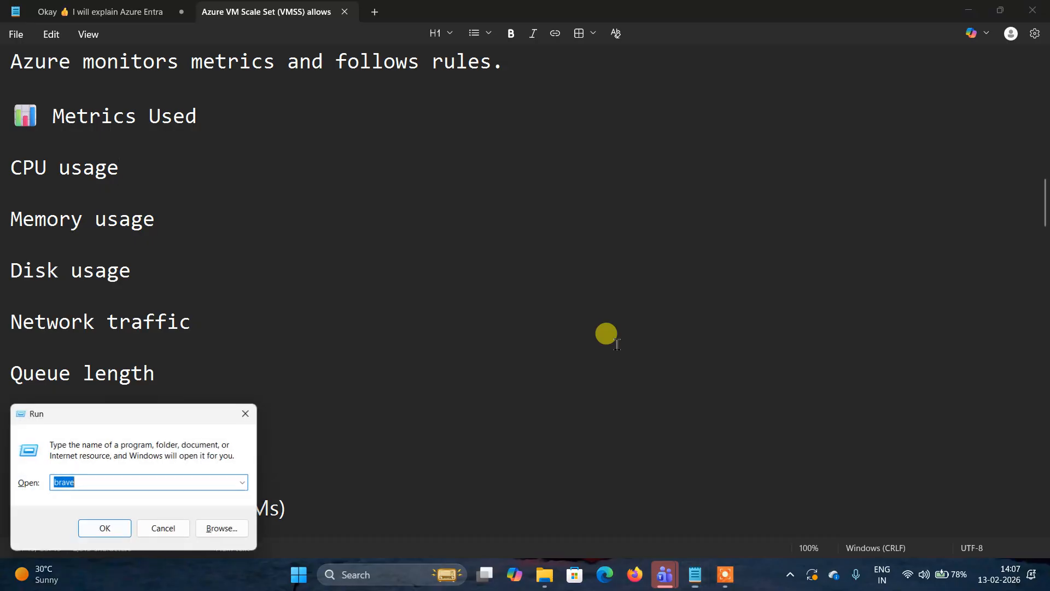
pyautogui.write('t')
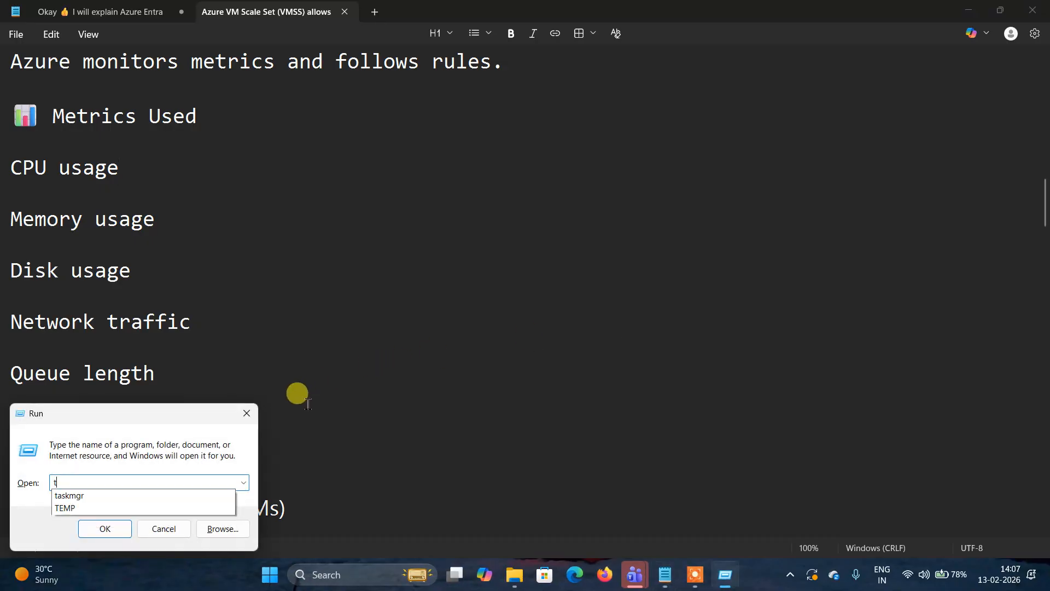
pyautogui.write('askm')
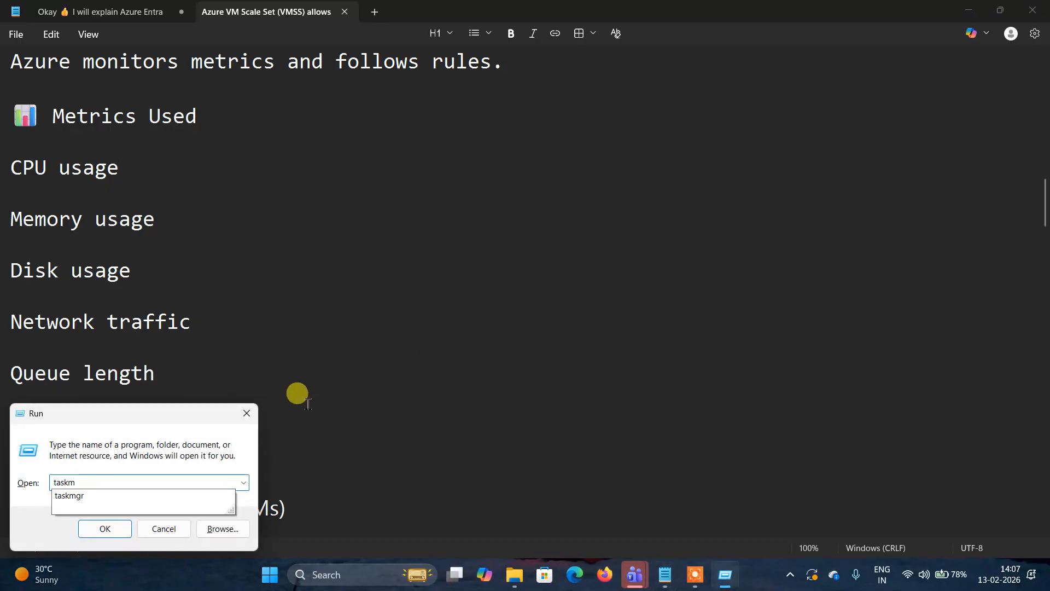
pyautogui.write('gr')
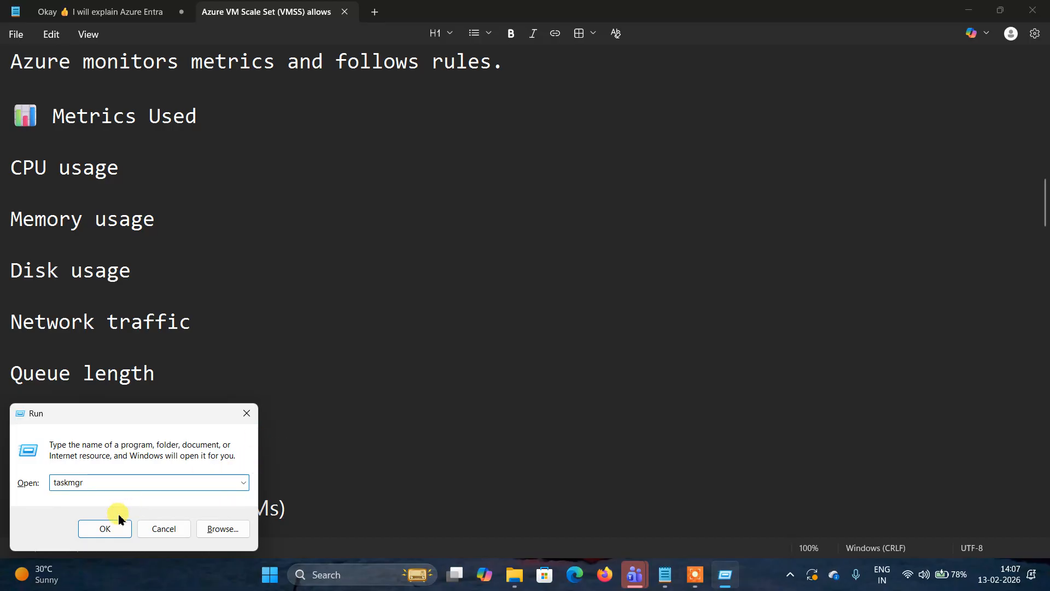
pyautogui.click(118, 520)
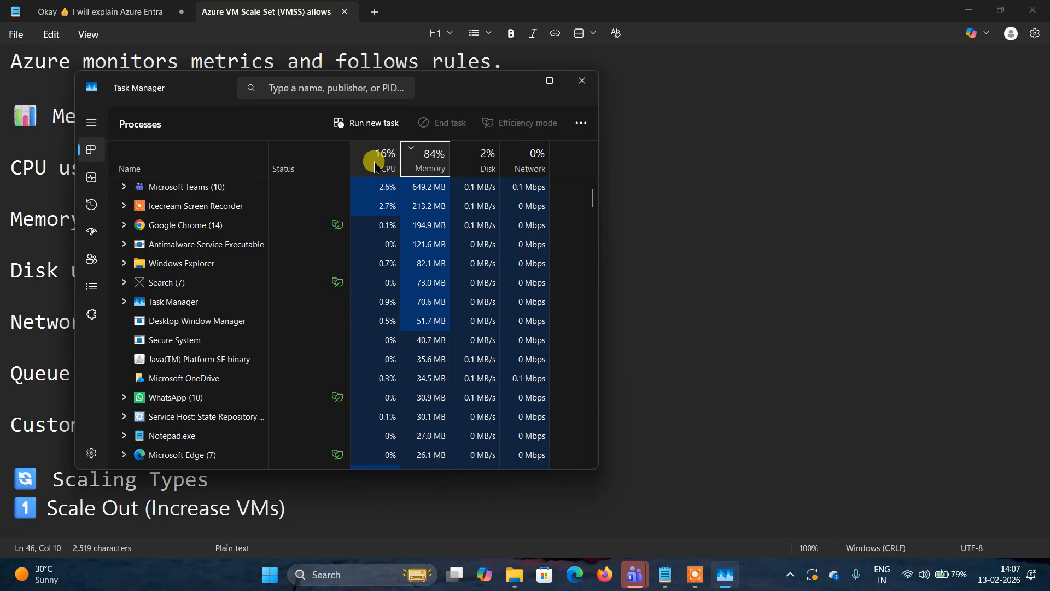
pyautogui.click(582, 81)
# - Scroll to Scaling Types and highlight the Scale Out condition CPU > 70%
pyautogui.scroll(-3, 762, 241)
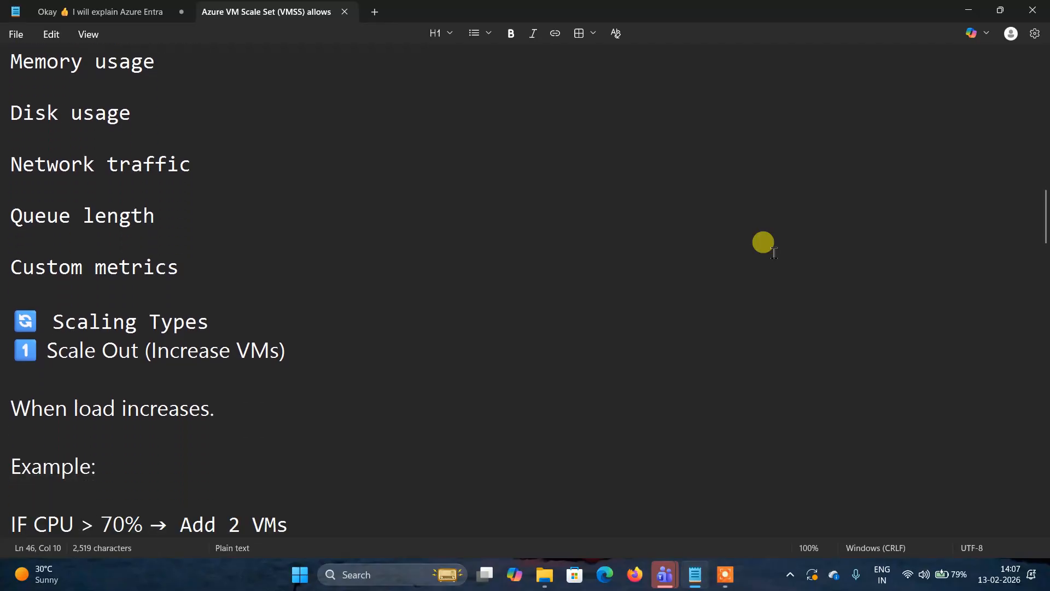
pyautogui.scroll(-3, 763, 242)
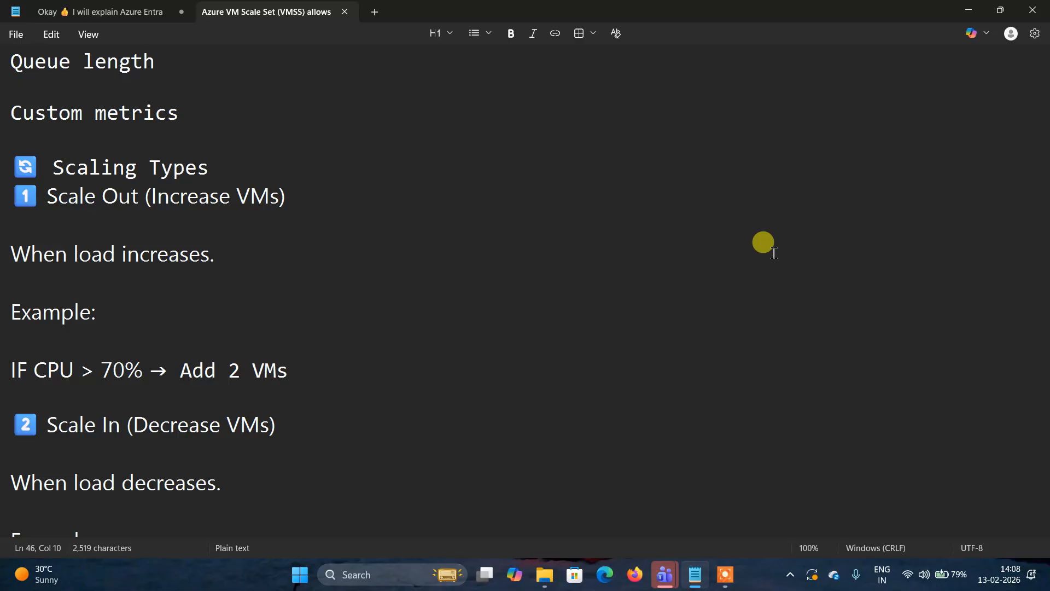
pyautogui.scroll(-3, 774, 253)
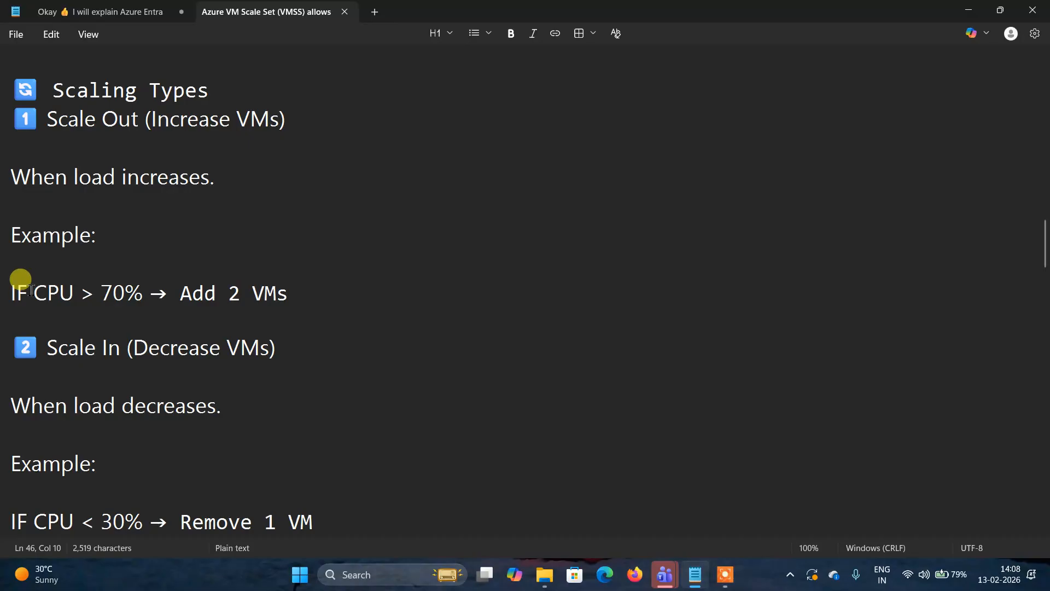
pyautogui.moveTo(29, 292); pyautogui.dragTo(146, 292)
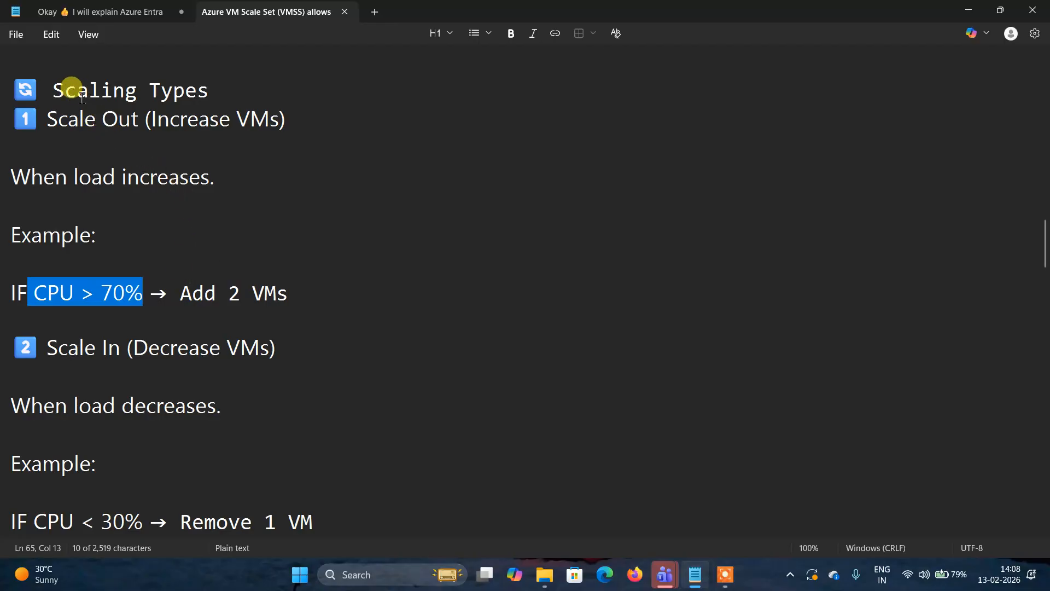
# - Highlight the Scale In rule's 30% threshold and Remove 1 VM, then reach Manual Scaling
pyautogui.scroll(-3, 399, 225)
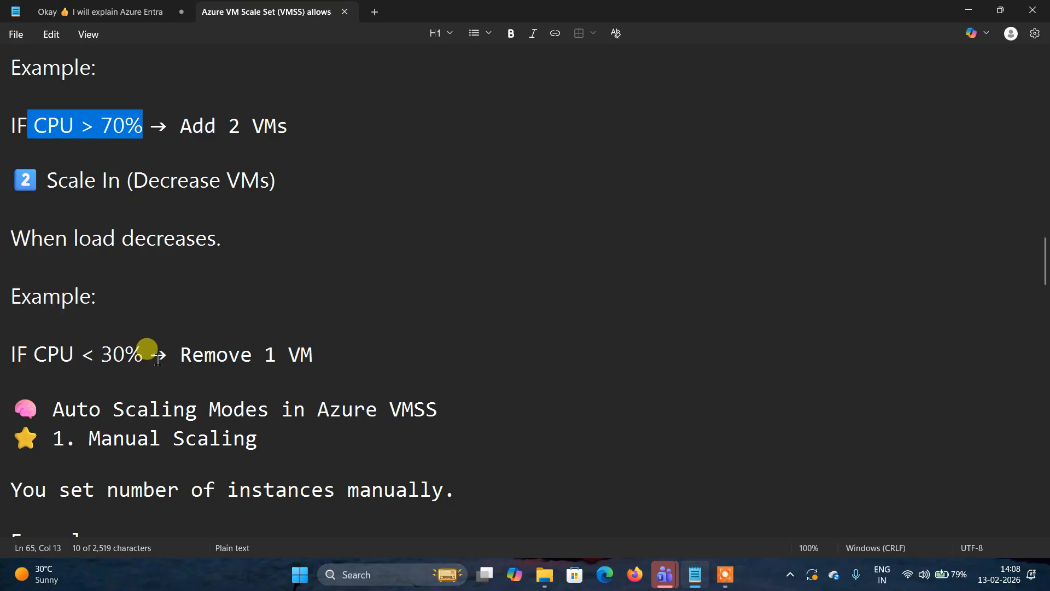
pyautogui.moveTo(157, 357); pyautogui.dragTo(94, 343)
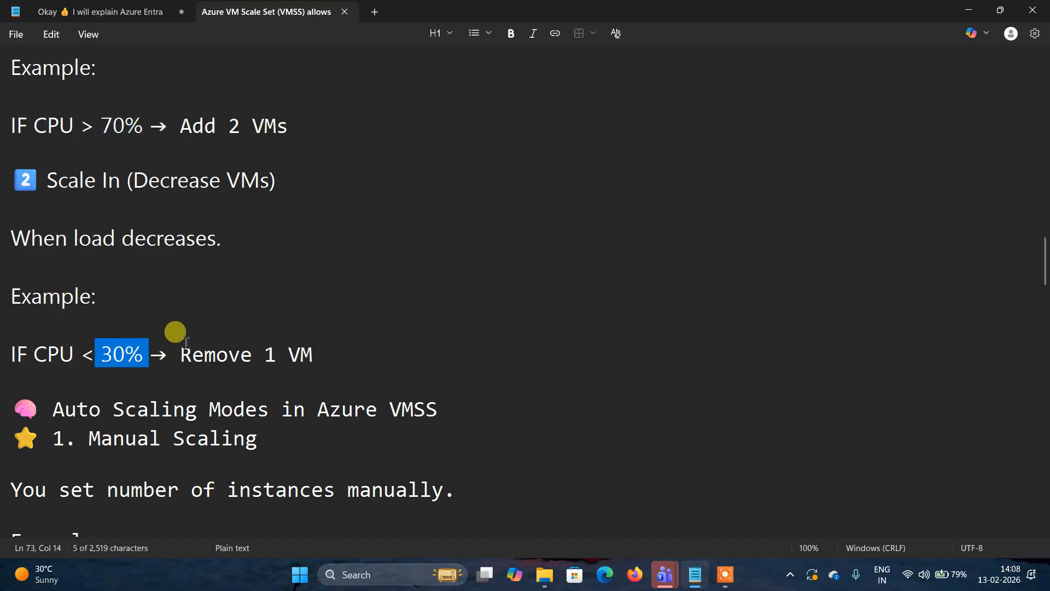
pyautogui.moveTo(185, 336); pyautogui.dragTo(347, 335)
pyautogui.scroll(-5, 490, 305)
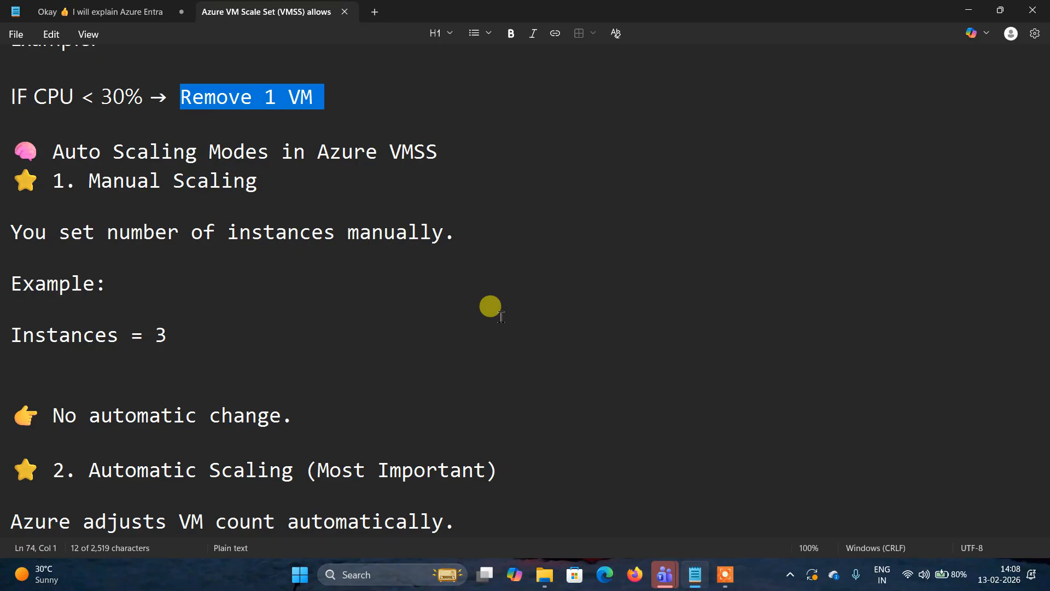
# - Scroll to Automatic Scaling and highlight the phrase 'VM count automatically'
pyautogui.scroll(-3, 501, 316)
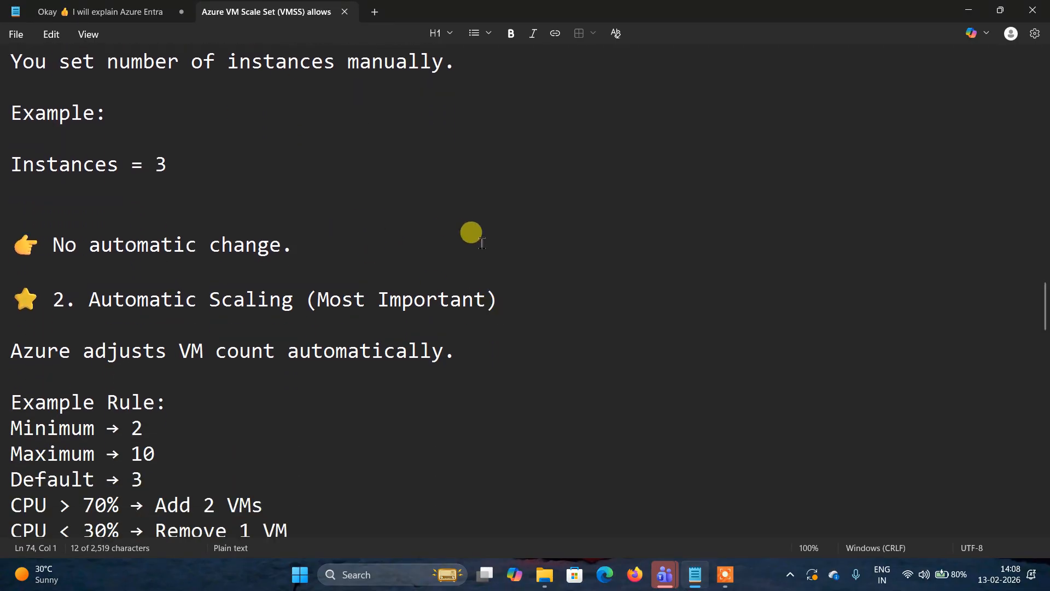
pyautogui.scroll(-3, 481, 243)
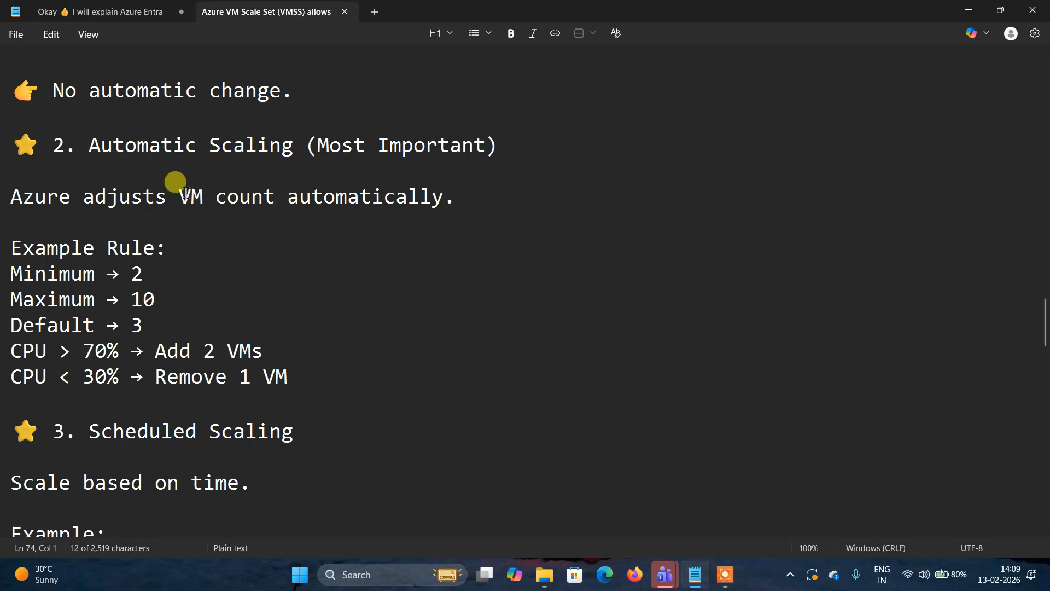
pyautogui.moveTo(180, 197); pyautogui.dragTo(474, 197)
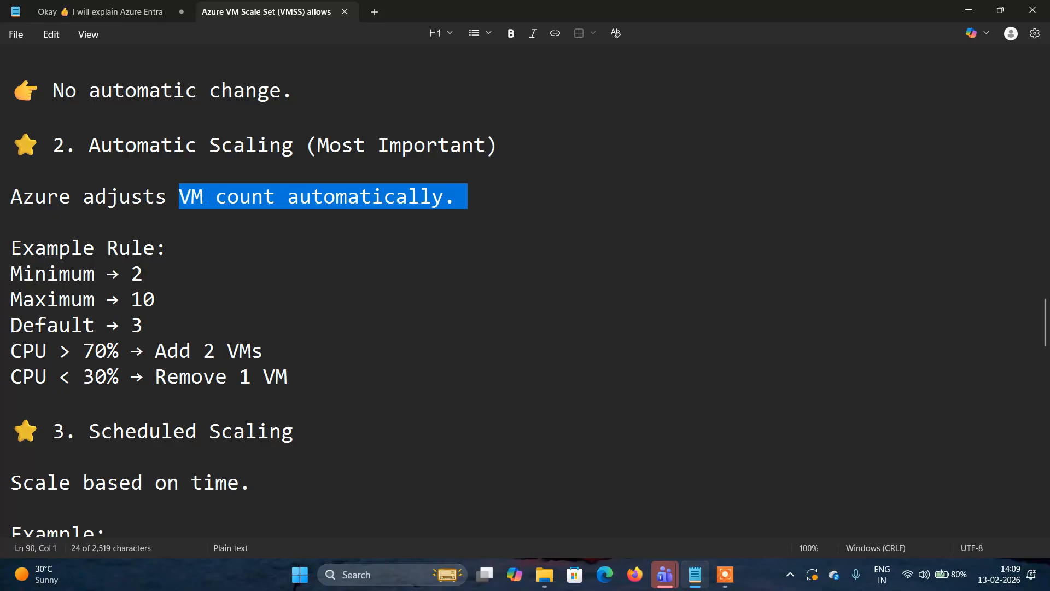
# - Highlight the example rule lines Minimum → 2, Maximum → 10, CPU > 70% and CPU < 30%
pyautogui.tripleClick(17, 266)
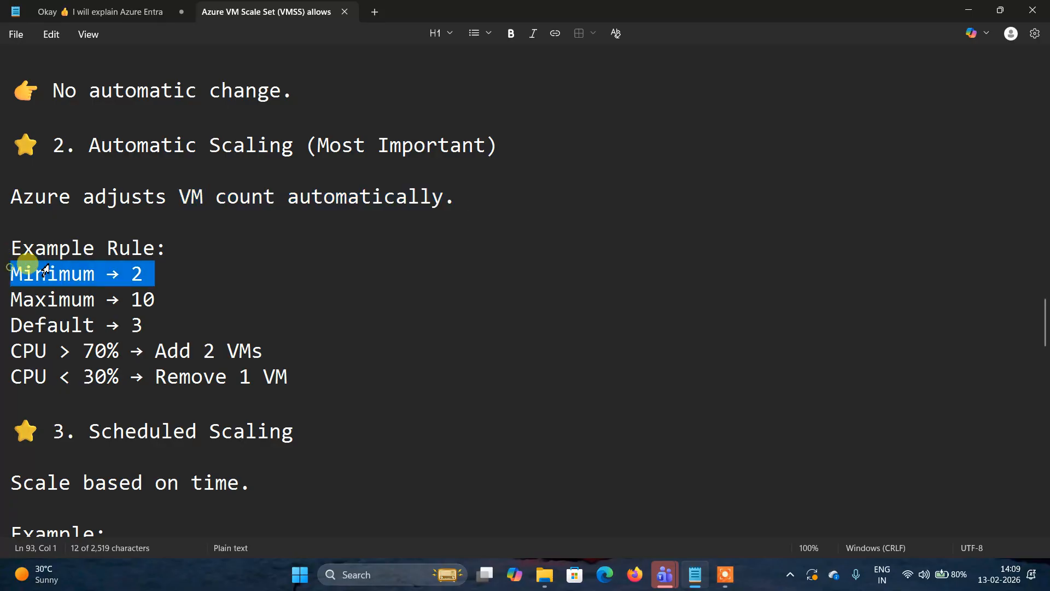
pyautogui.click(183, 267)
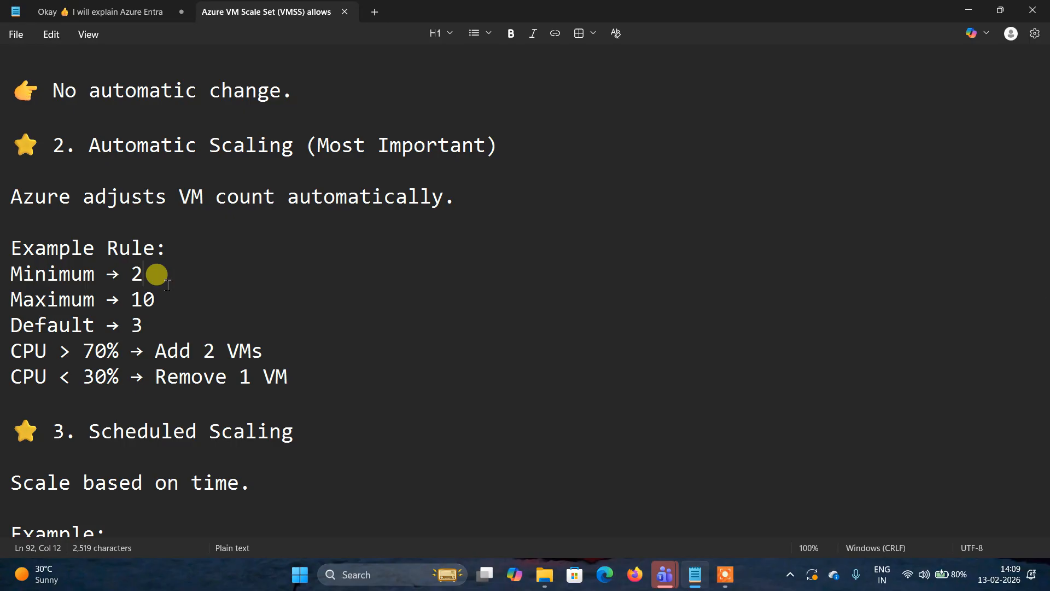
pyautogui.click(16, 290)
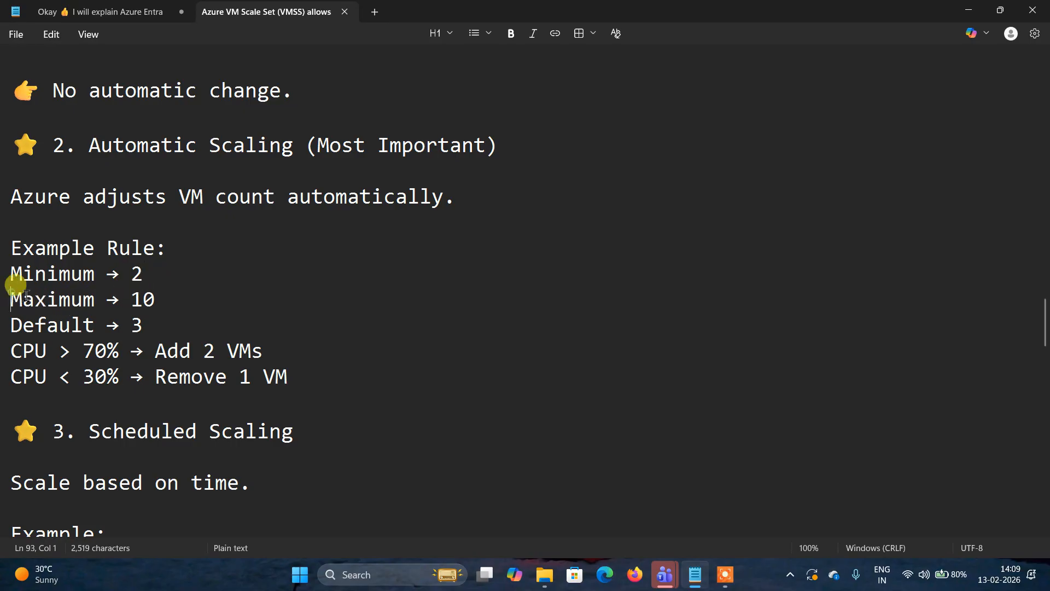
pyautogui.moveTo(15, 290); pyautogui.dragTo(171, 295)
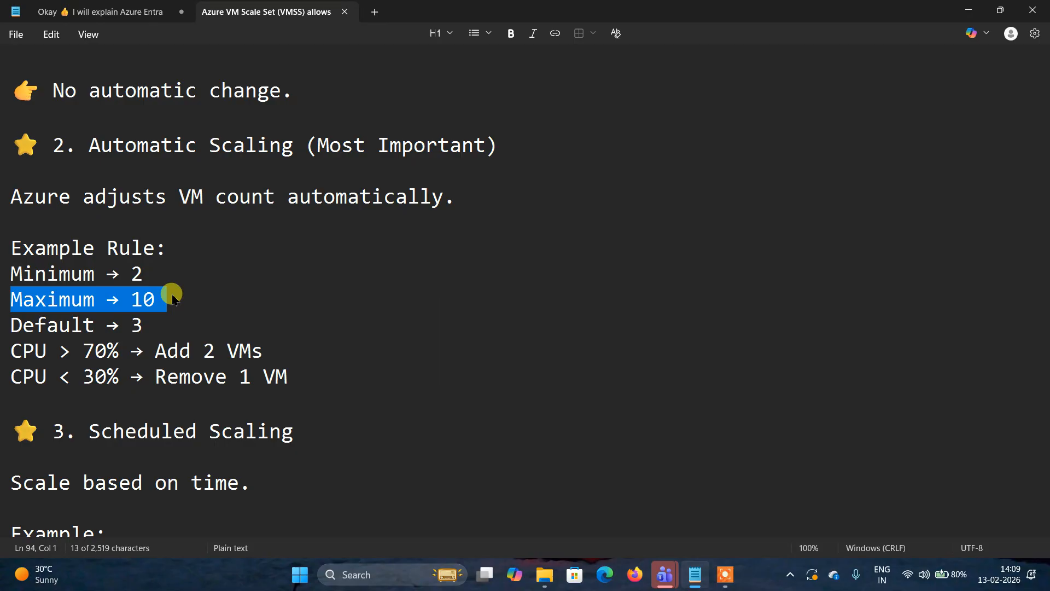
pyautogui.tripleClick(7, 350)
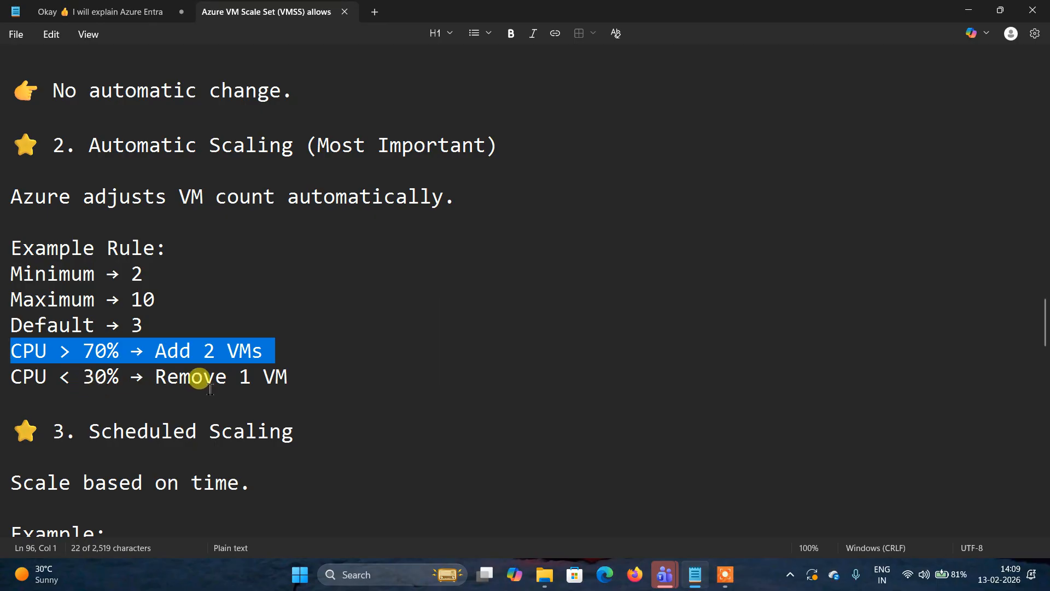
pyautogui.moveTo(158, 375); pyautogui.dragTo(252, 352)
pyautogui.scroll(-3, 358, 352)
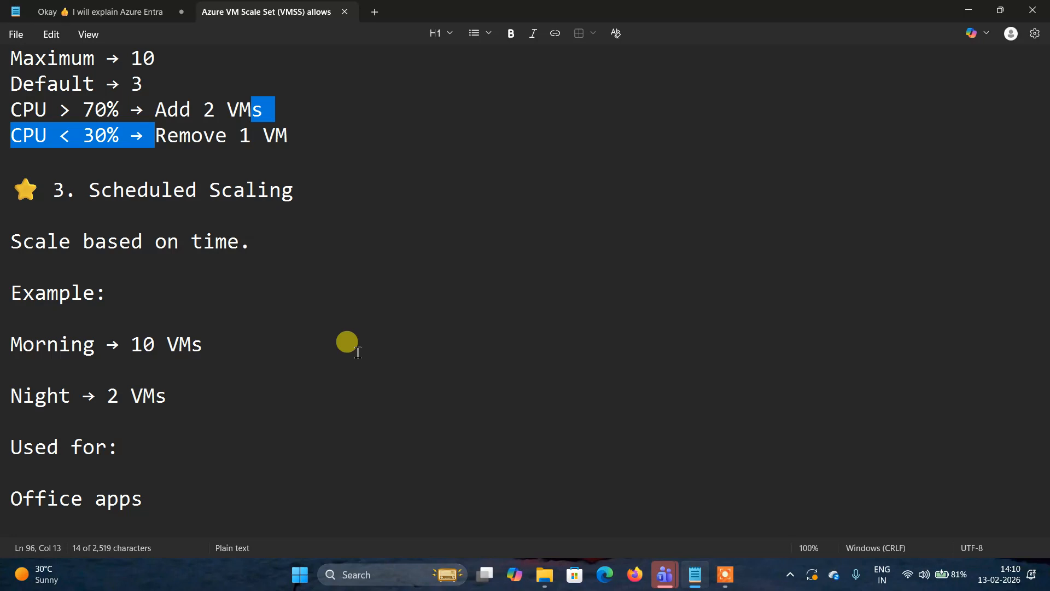
# - Highlight the scheduled scaling figures: 10 VMs in the morning, 2 VMs at night
pyautogui.scroll(-1, 347, 342)
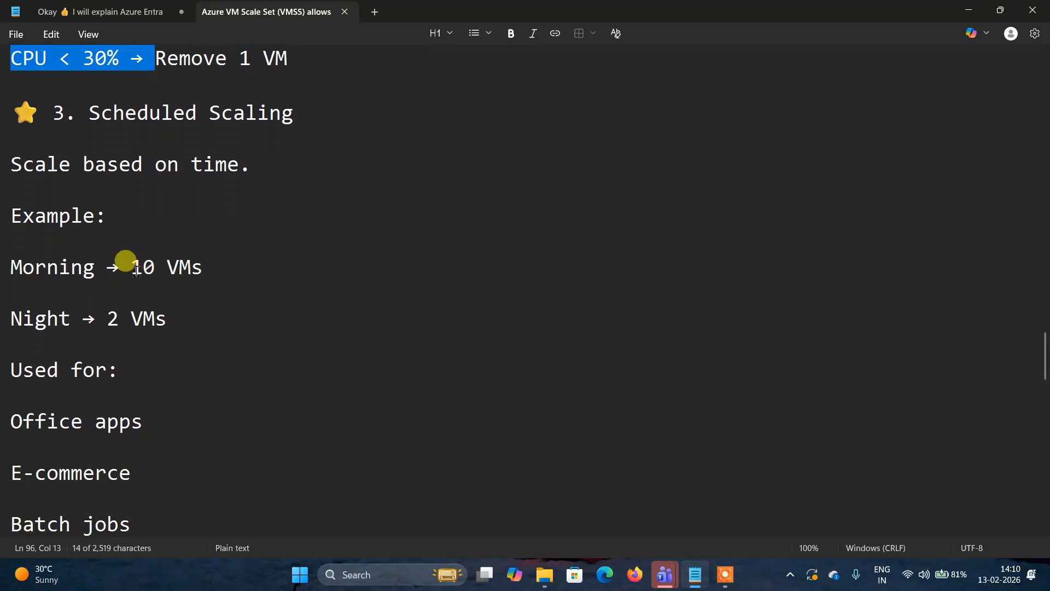
pyautogui.moveTo(130, 267); pyautogui.dragTo(219, 261)
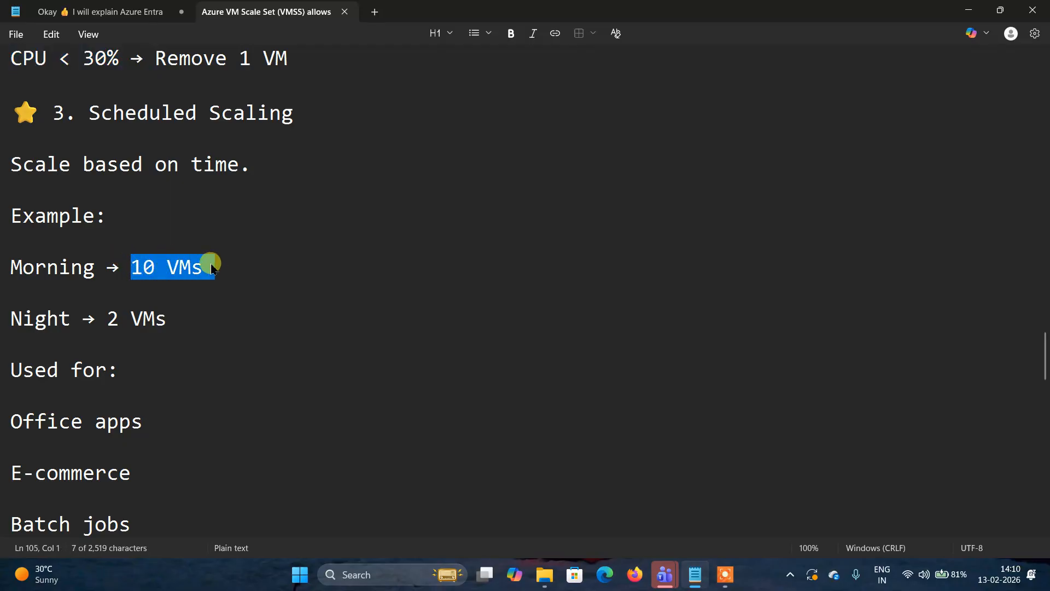
pyautogui.moveTo(107, 318); pyautogui.dragTo(143, 323)
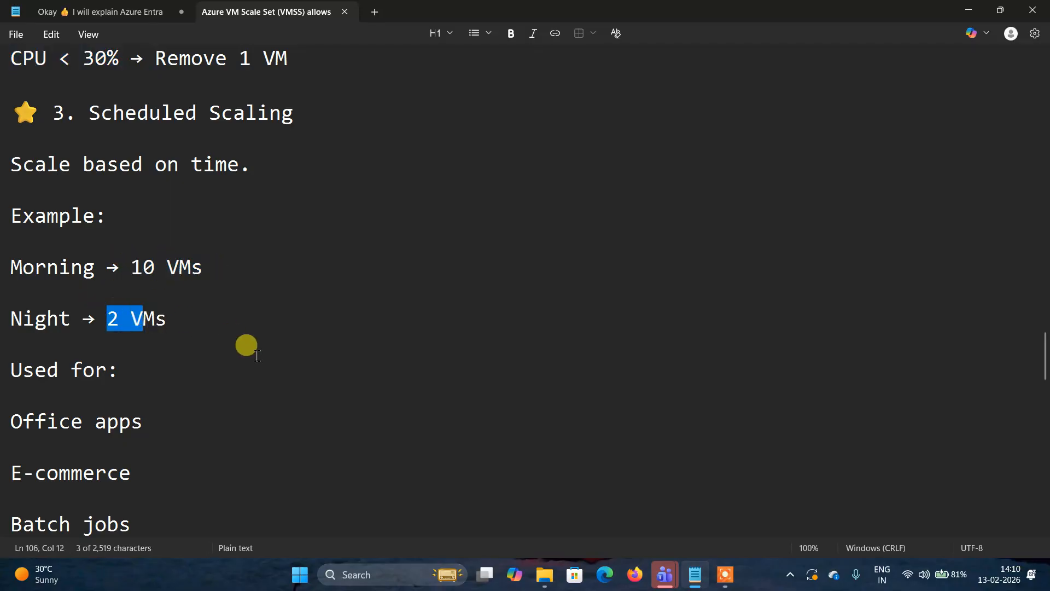
# - Scroll down to the Architecture of VMSS section, then minimize Notepad
pyautogui.scroll(-2, 246, 344)
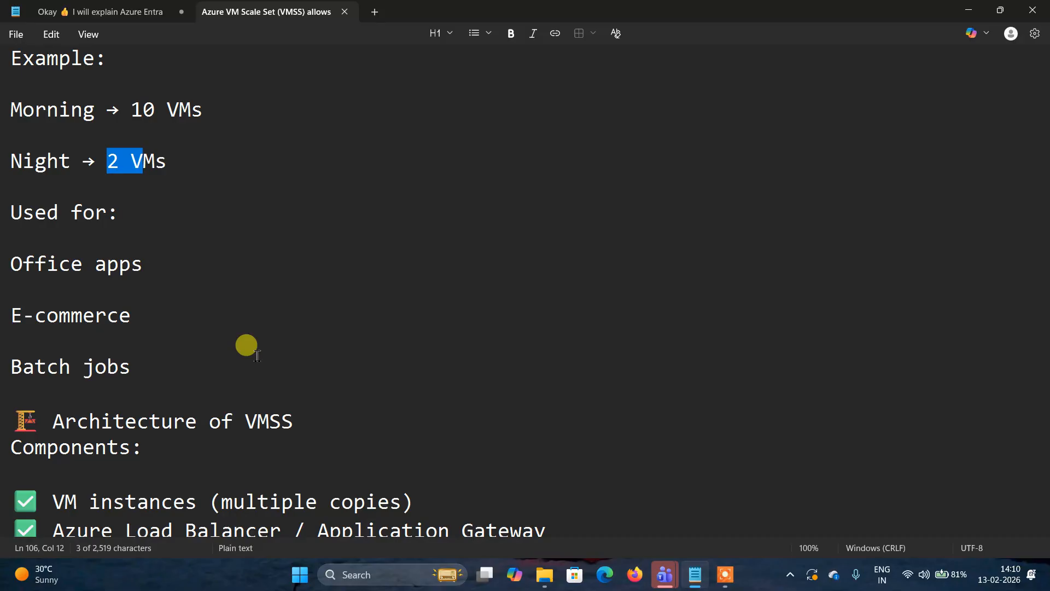
pyautogui.scroll(-3, 470, 351)
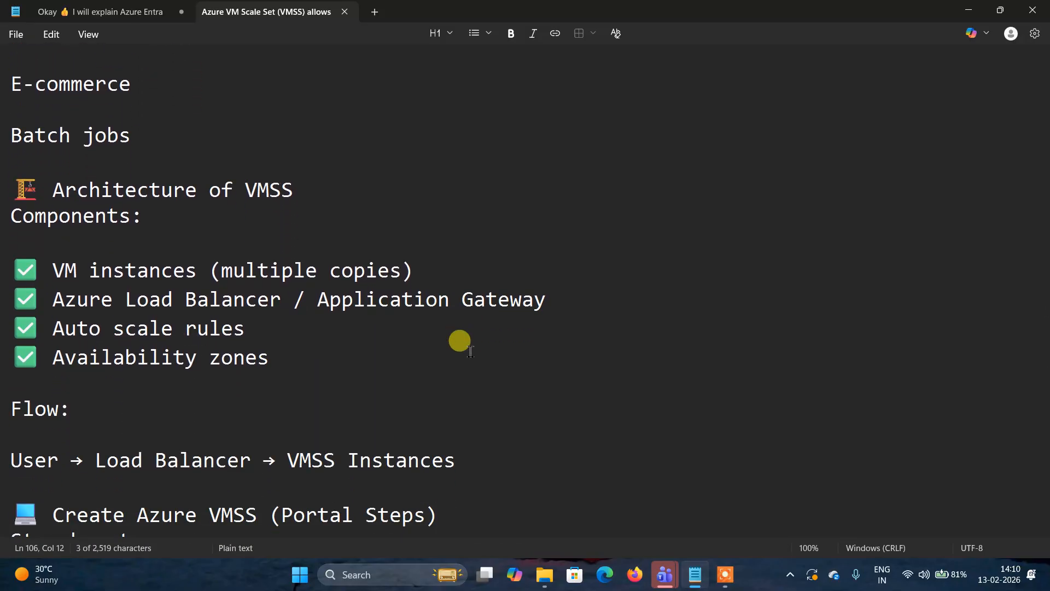
pyautogui.click(964, 8)
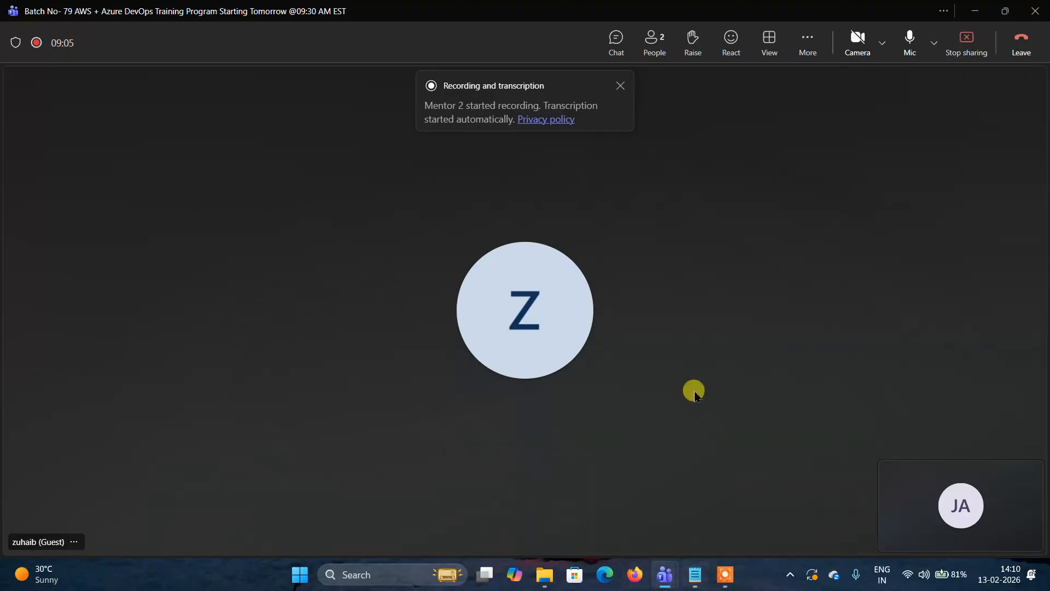
# - Launch Google Chrome from the Run box using the 'ch' suggestion
pyautogui.press('super+r')
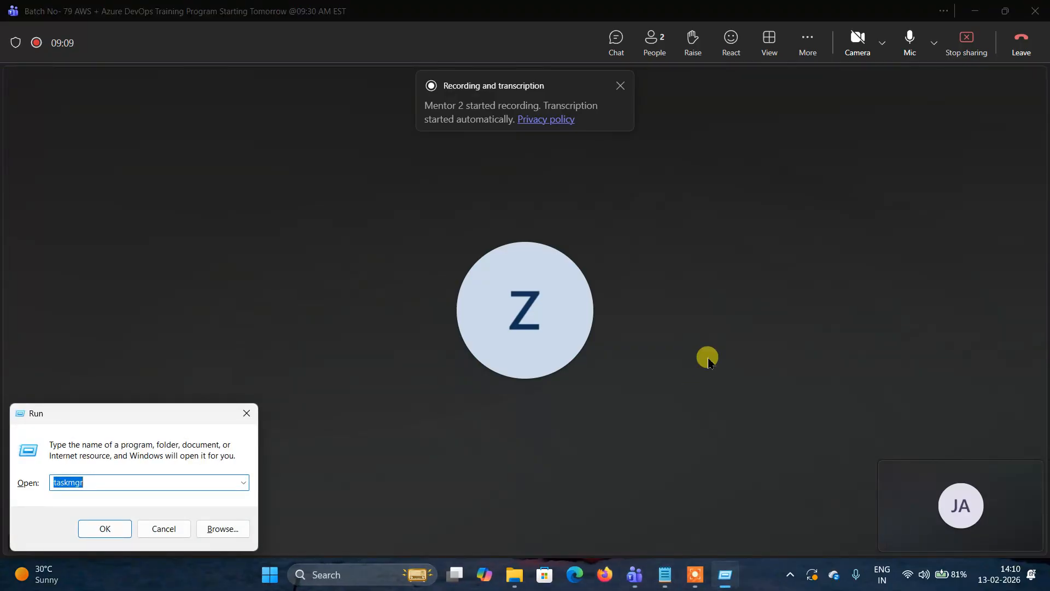
pyautogui.write('ch')
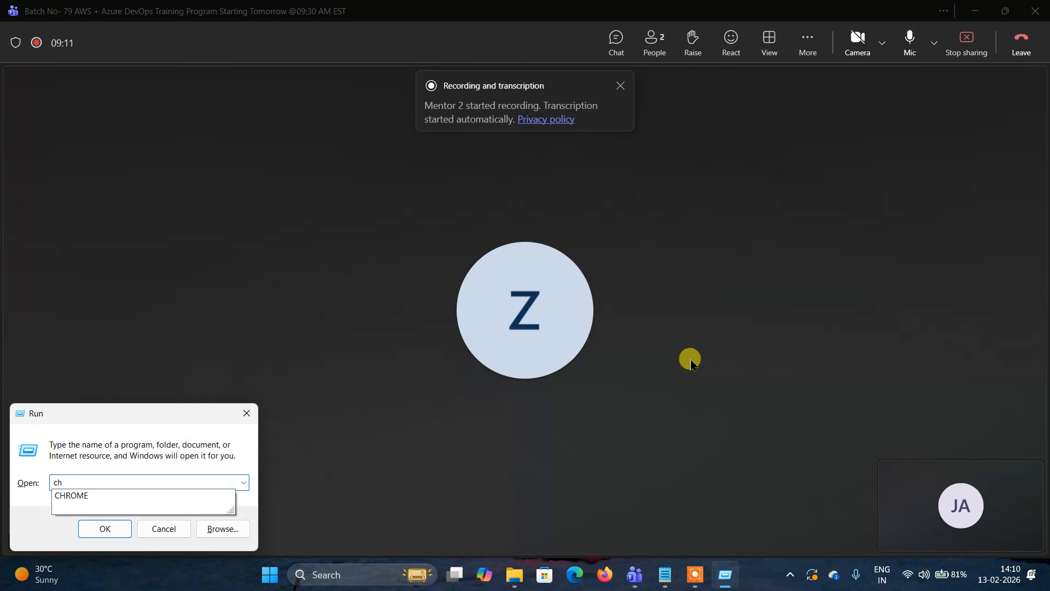
pyautogui.click(63, 496)
pyautogui.click(104, 526)
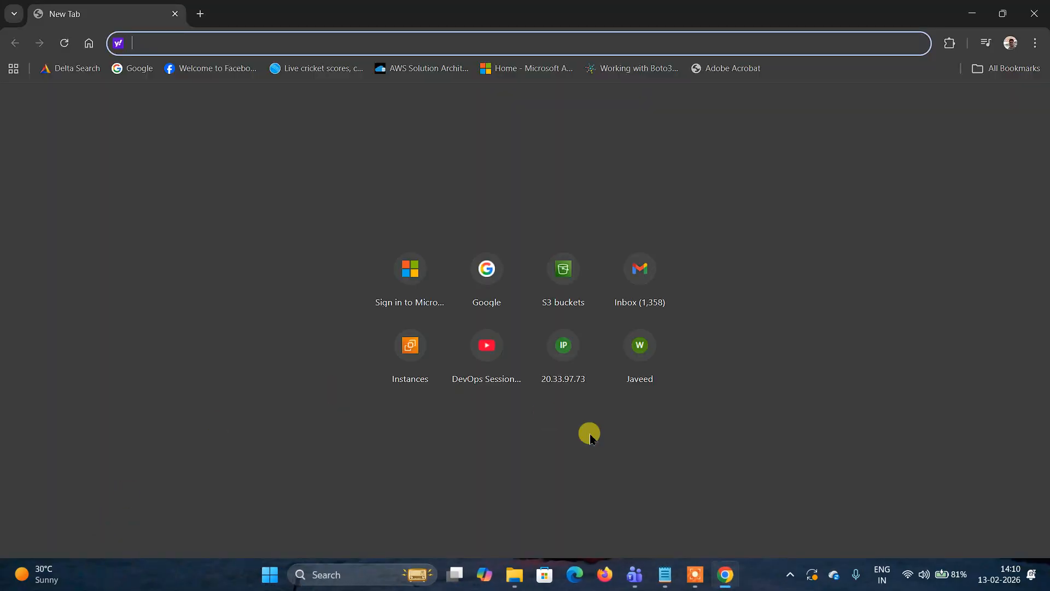
# - Check the Teams meeting window, then bring Chrome's new tab to the front
pyautogui.click(632, 582)
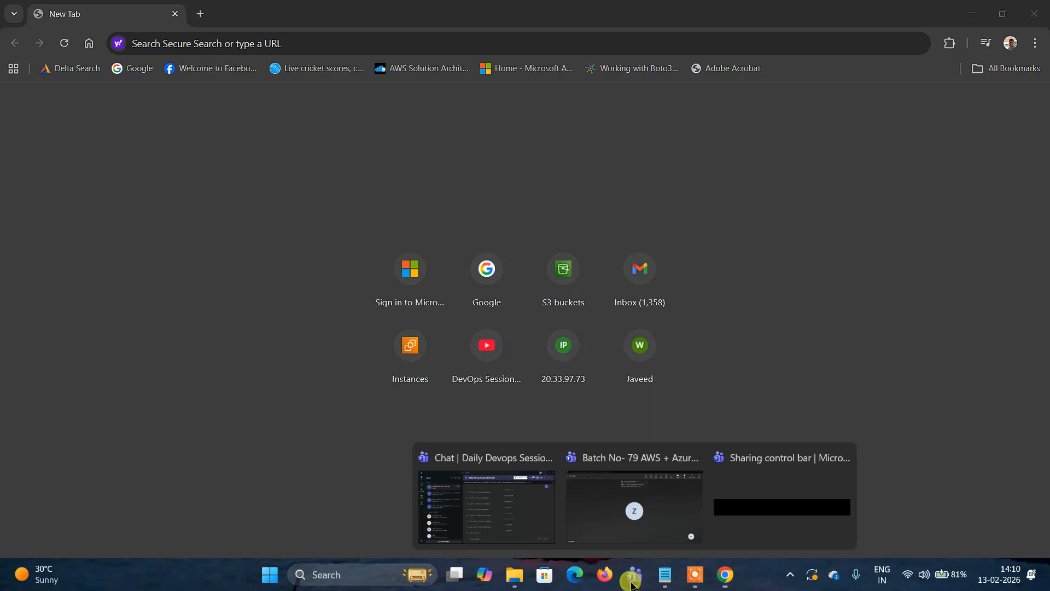
pyautogui.click(632, 504)
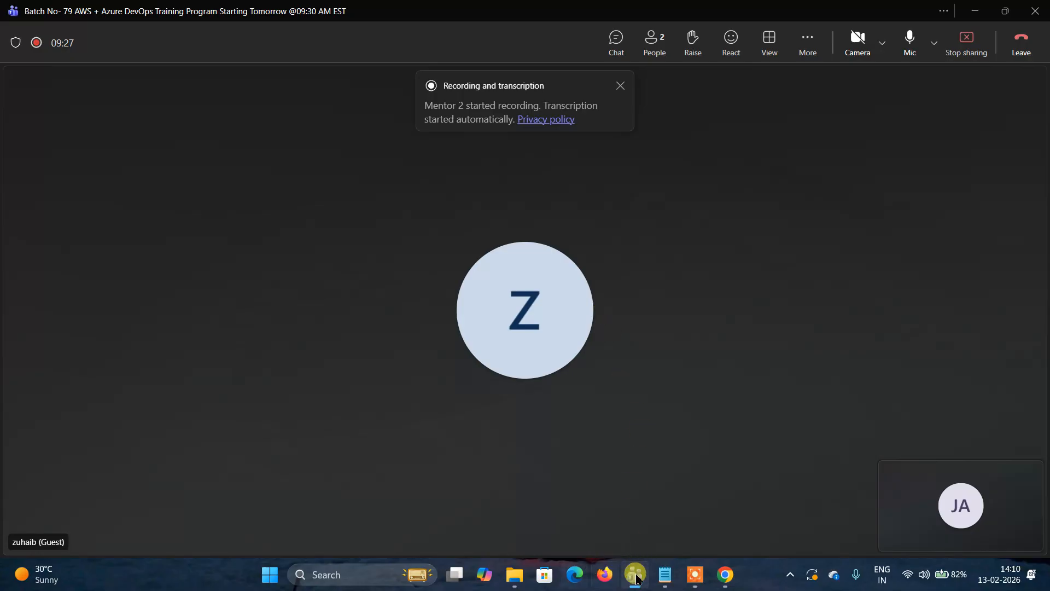
pyautogui.click(726, 575)
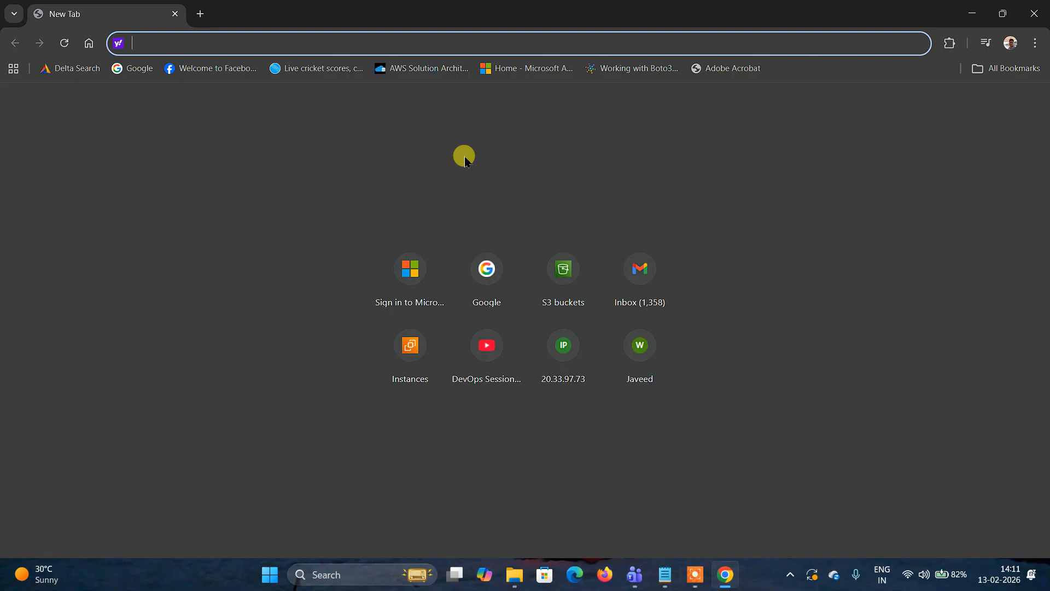
# - Enter 'az' in the address bar, pass via Azure Storage Explorer, then open portal.azure.com/#home
pyautogui.write('az')
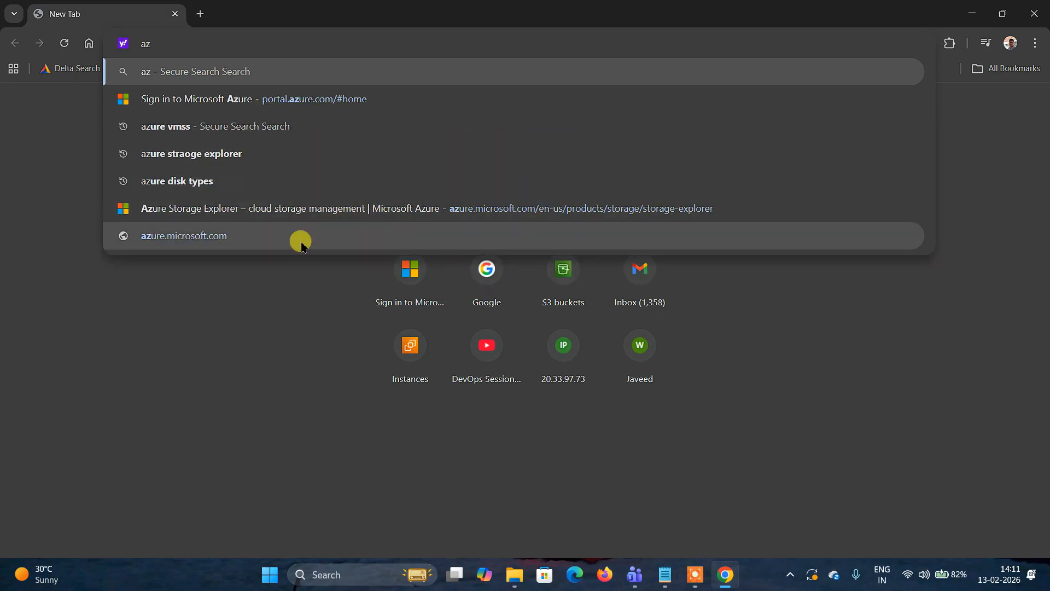
pyautogui.click(336, 208)
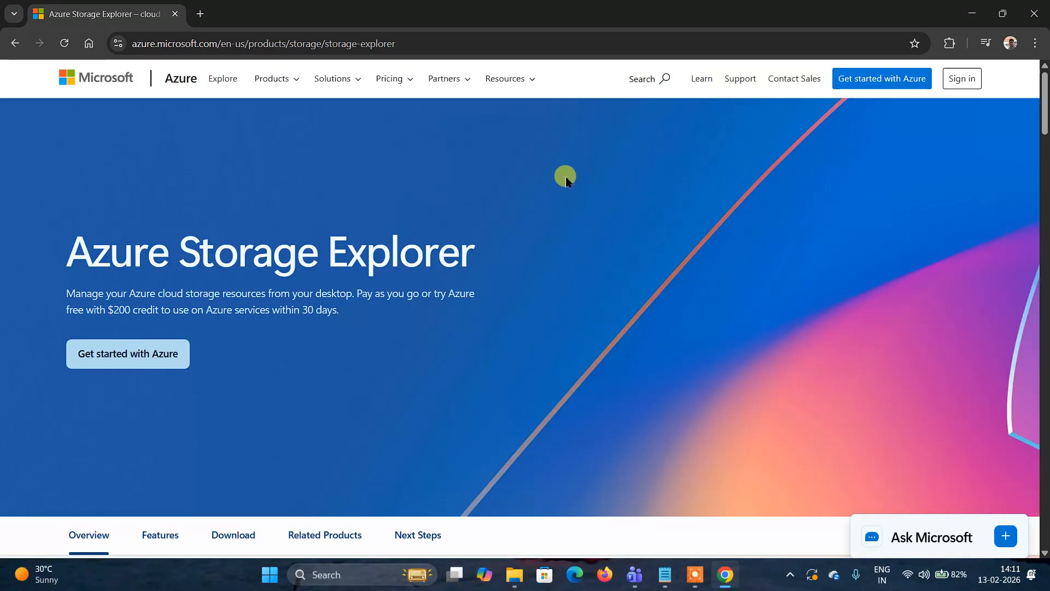
pyautogui.click(332, 45)
pyautogui.write('az')
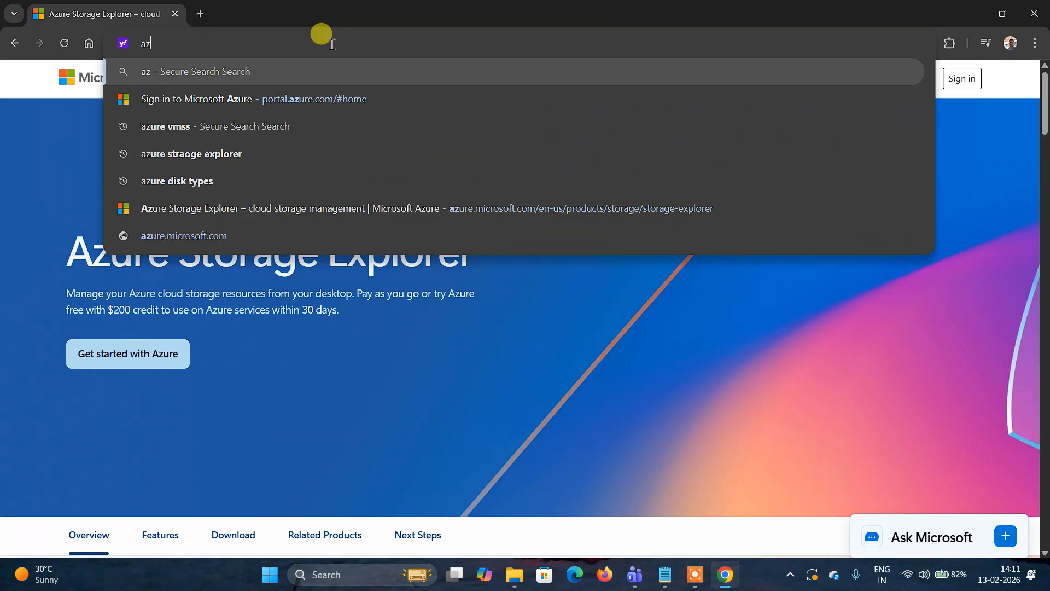
pyautogui.click(321, 100)
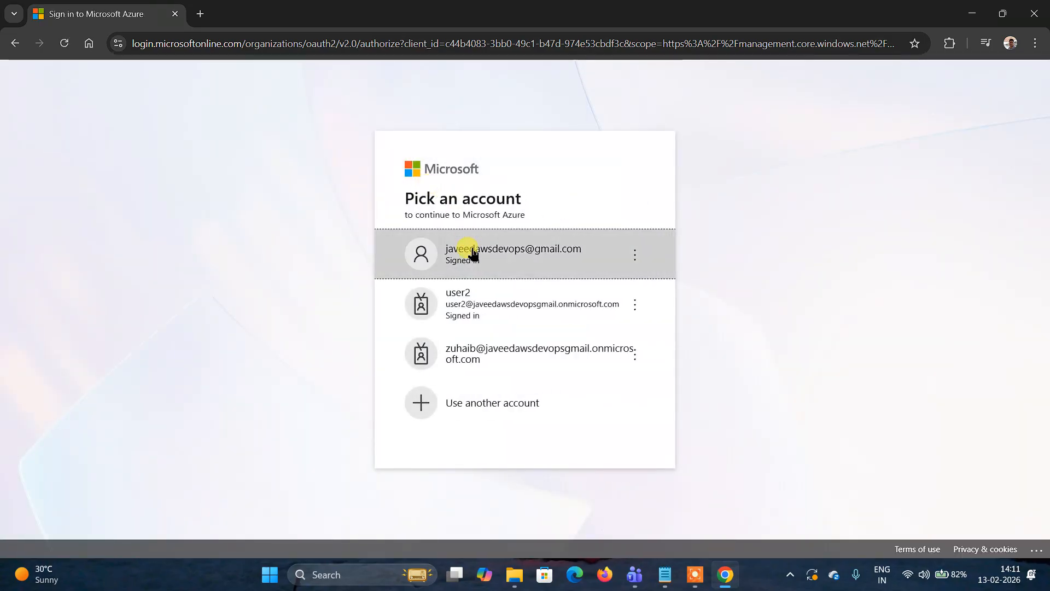
# - Sign in with the first listed account and search the portal for 'vmss'
pyautogui.click(473, 253)
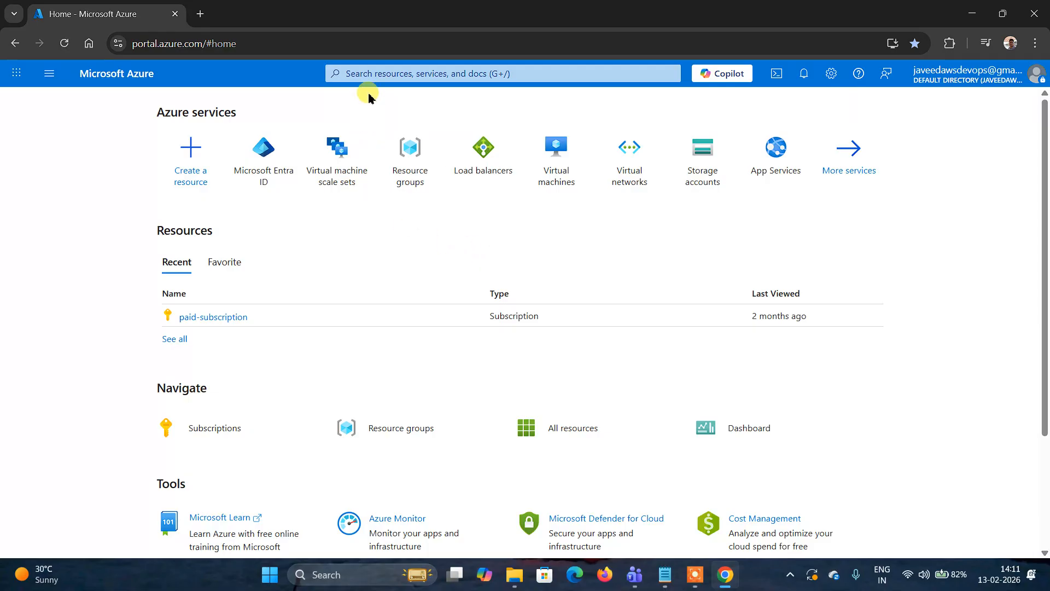
pyautogui.click(366, 71)
pyautogui.write('vmss')
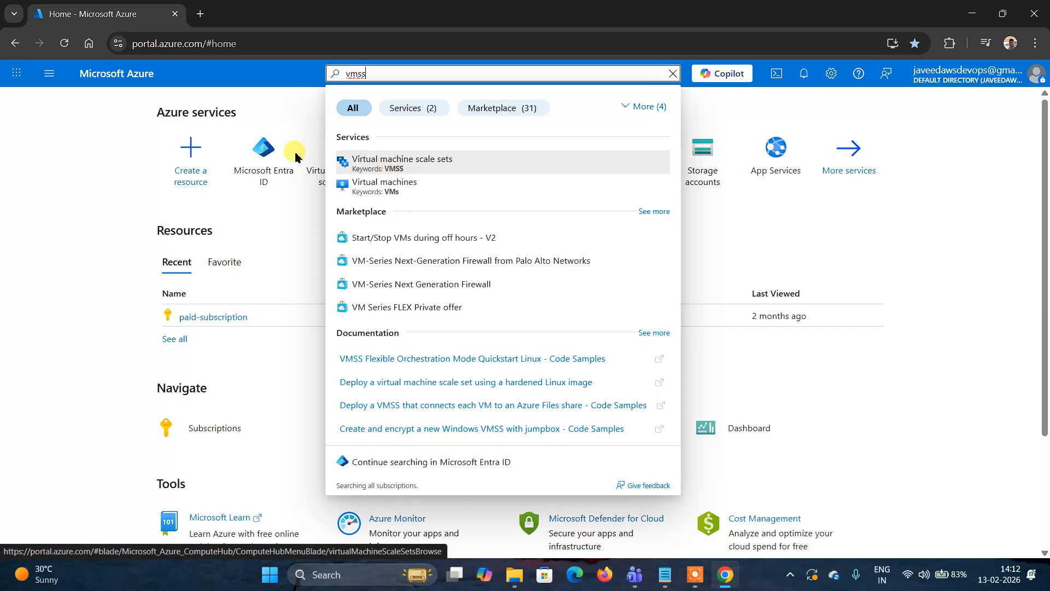
# - Briefly open Microsoft Entra ID, return Home, and open Virtual machine scale sets
pyautogui.click(288, 190)
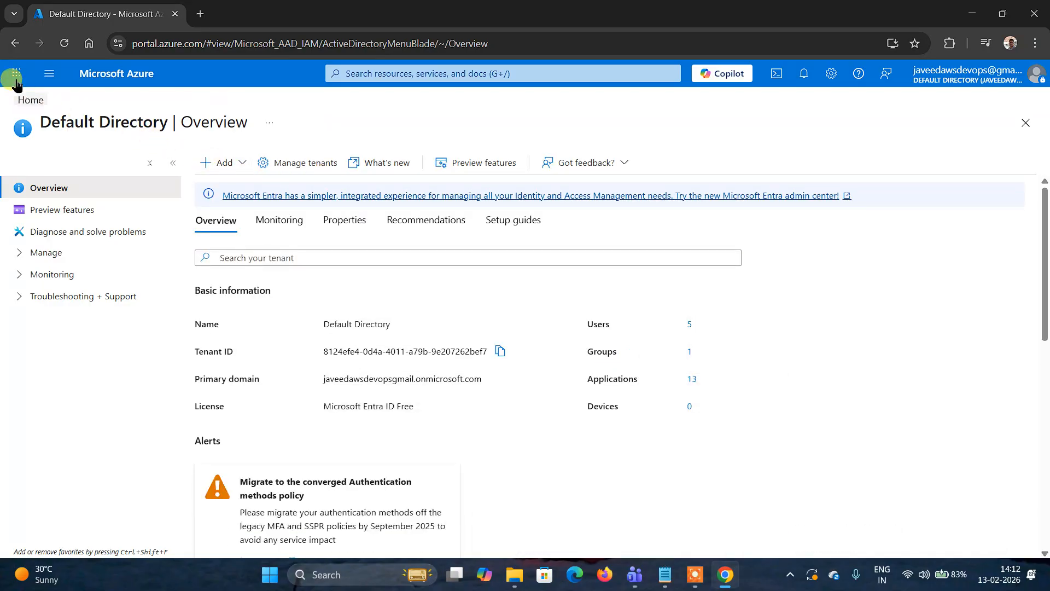
pyautogui.click(14, 43)
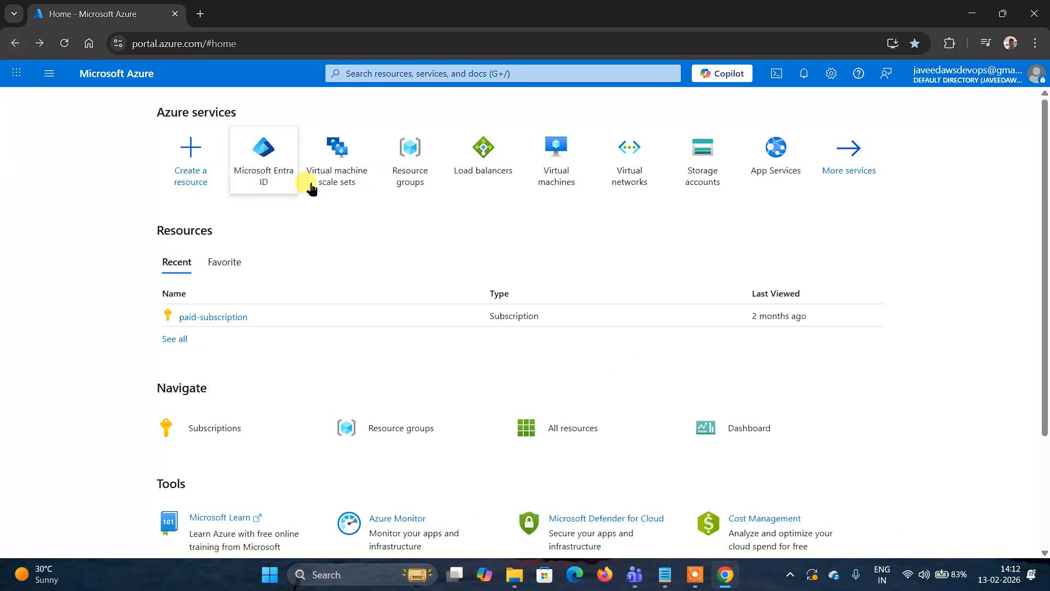
pyautogui.click(330, 147)
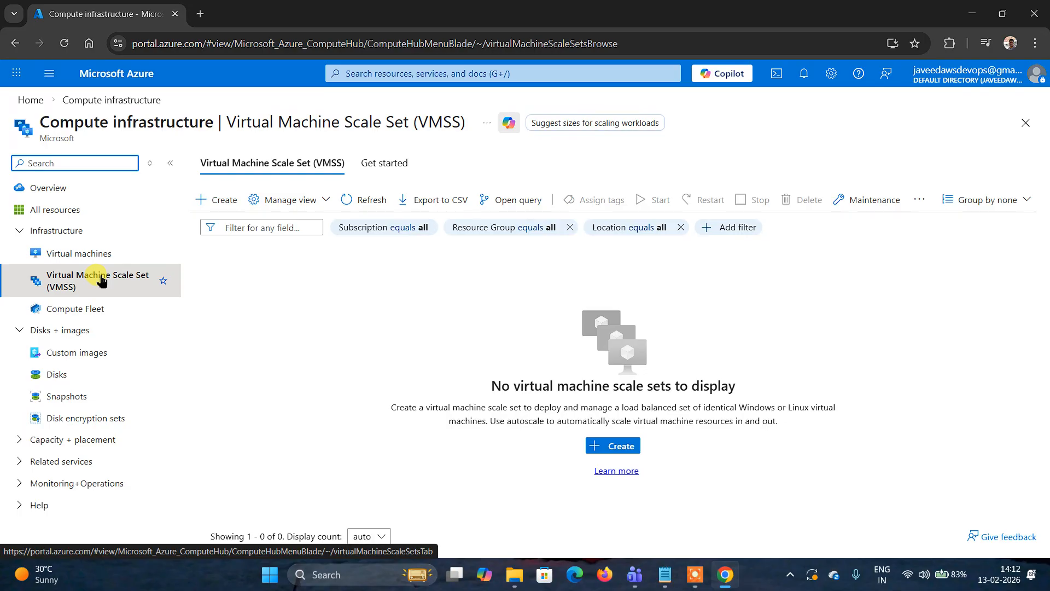
# - Start a new scale set in new resource group 'vmss-rg' and begin typing its name 'vmsc'
pyautogui.click(611, 447)
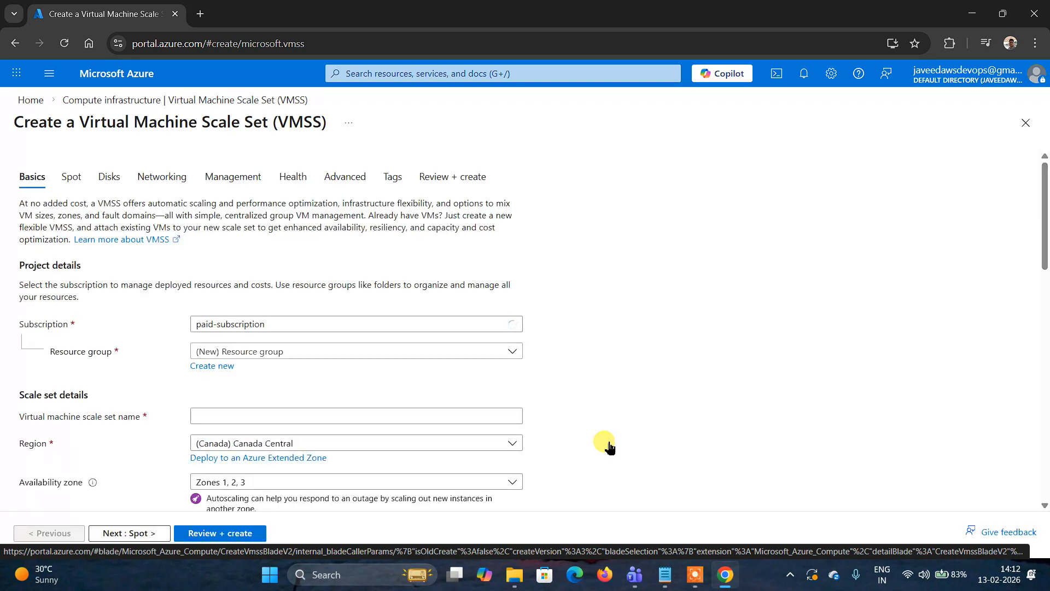
pyautogui.click(514, 350)
pyautogui.click(623, 336)
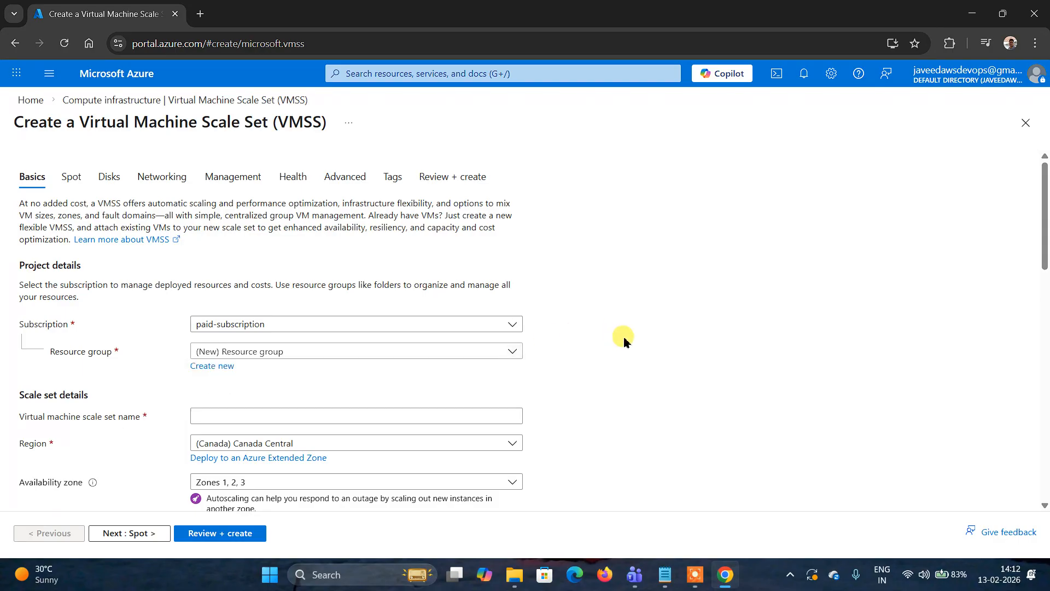
pyautogui.click(211, 365)
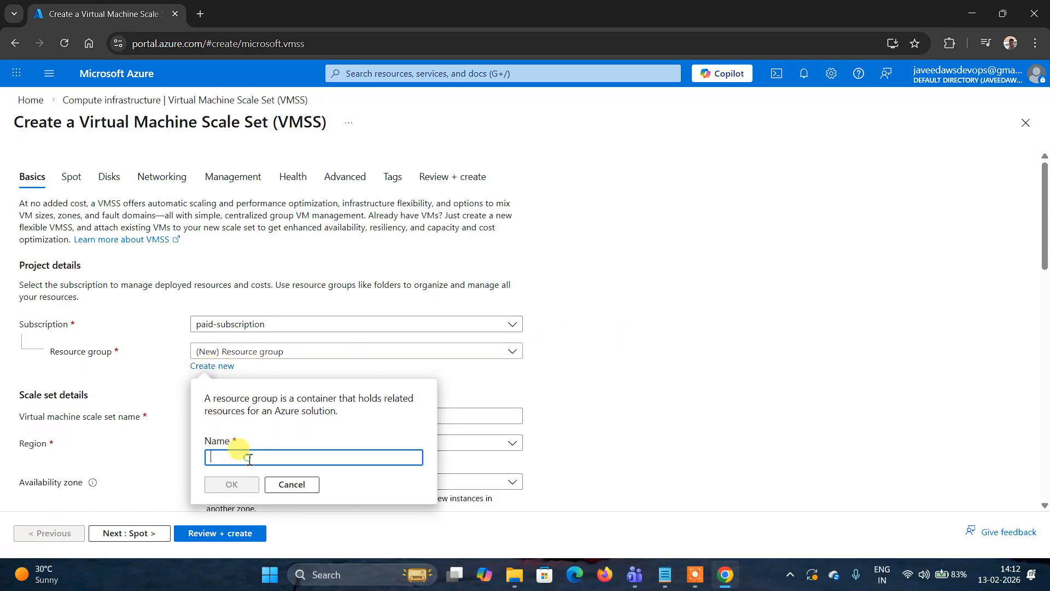
pyautogui.write('vmss-rg')
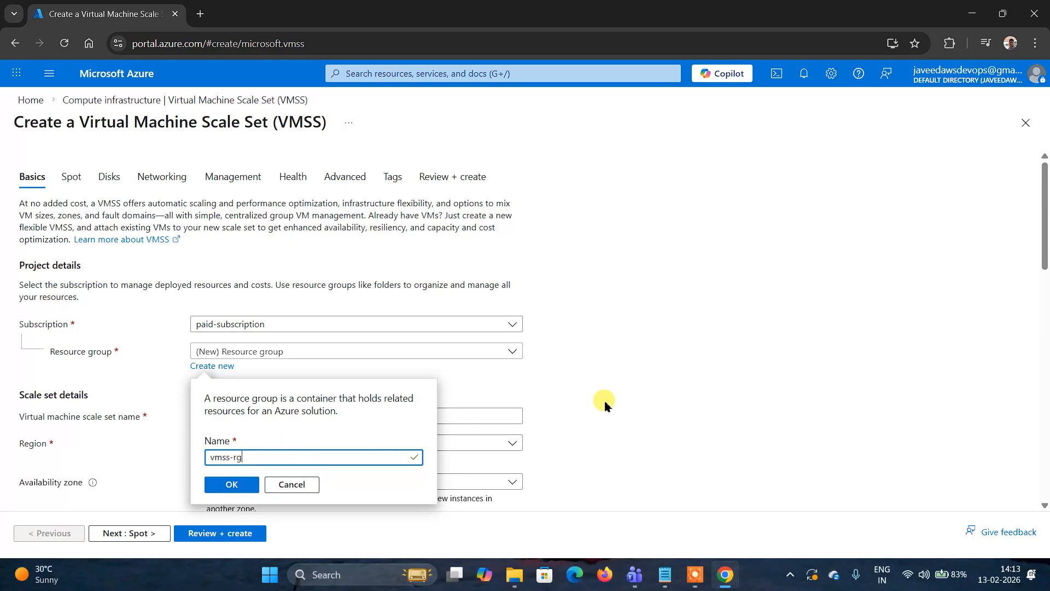
pyautogui.click(232, 485)
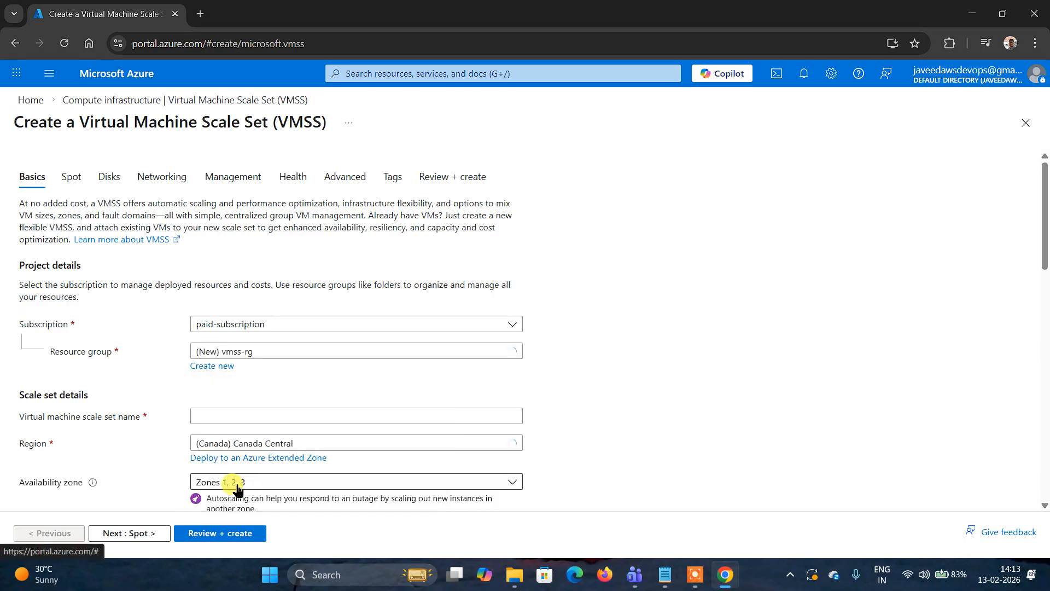
pyautogui.click(249, 417)
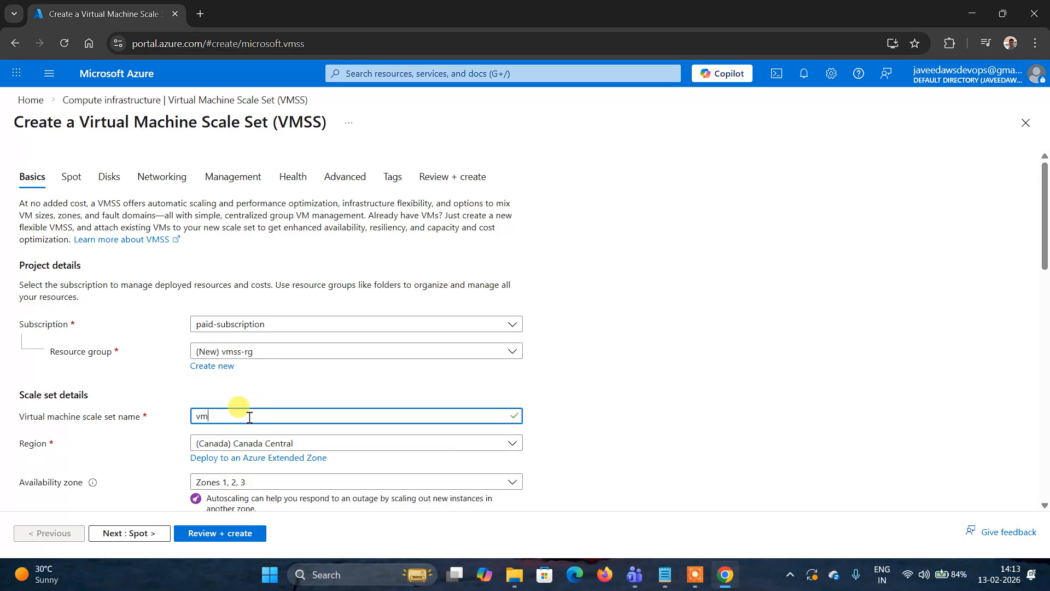
pyautogui.write('vmscalevm')
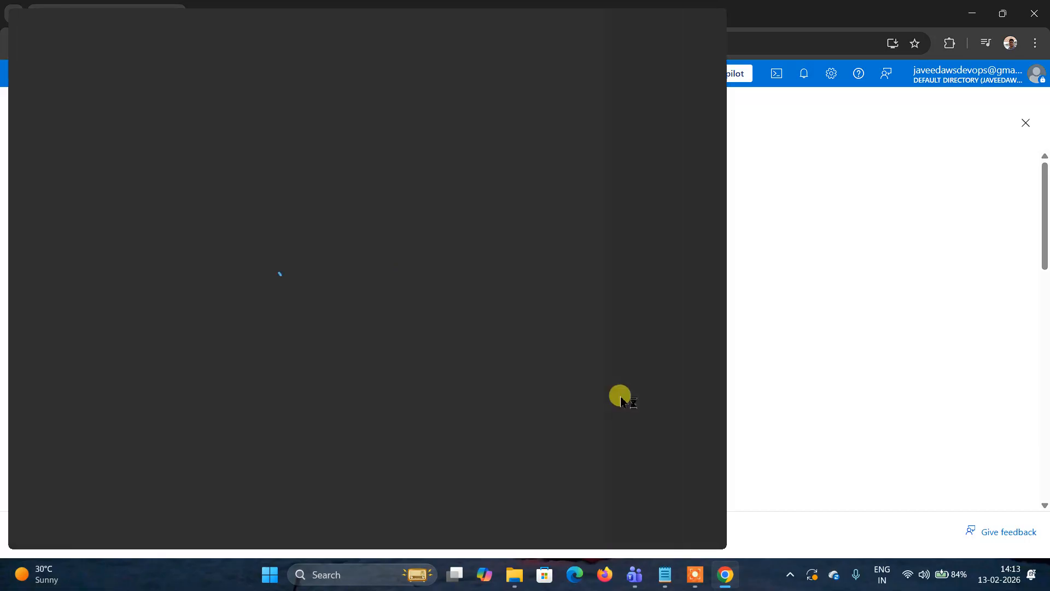
pyautogui.scroll(-3, 620, 399)
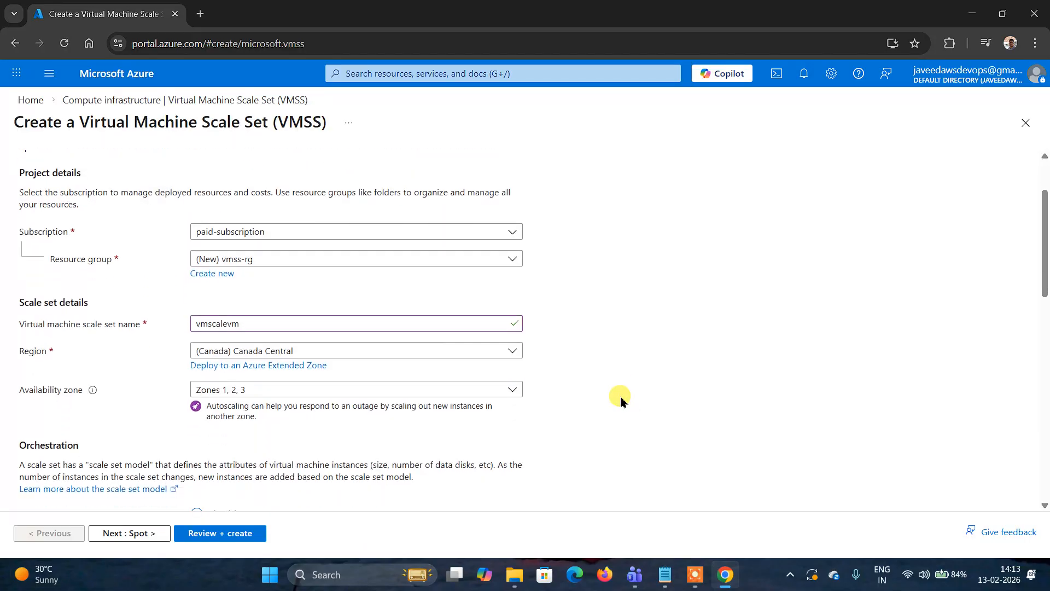
pyautogui.scroll(-2, 614, 351)
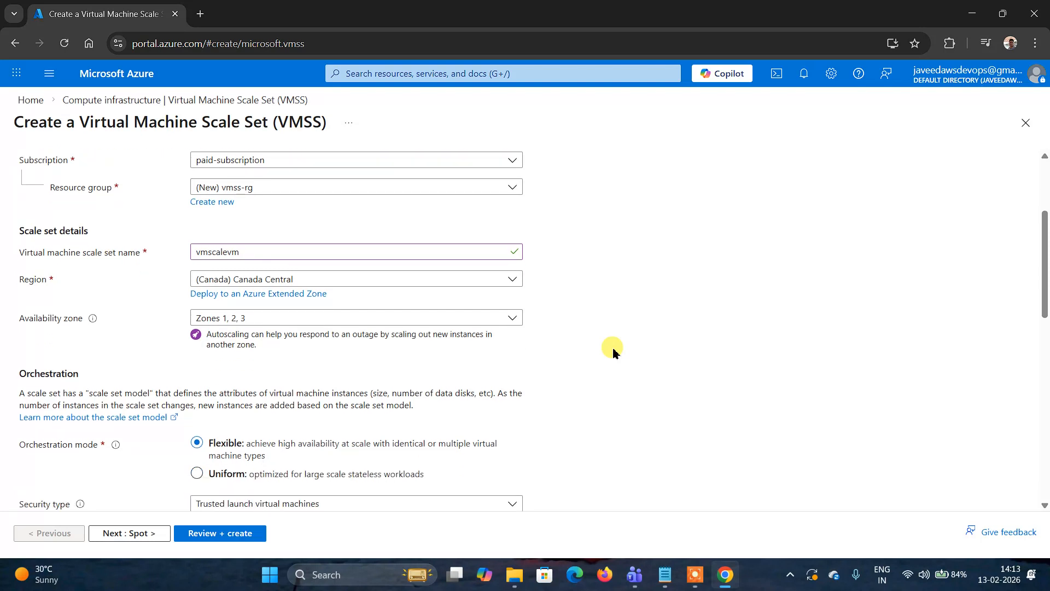
pyautogui.click(512, 323)
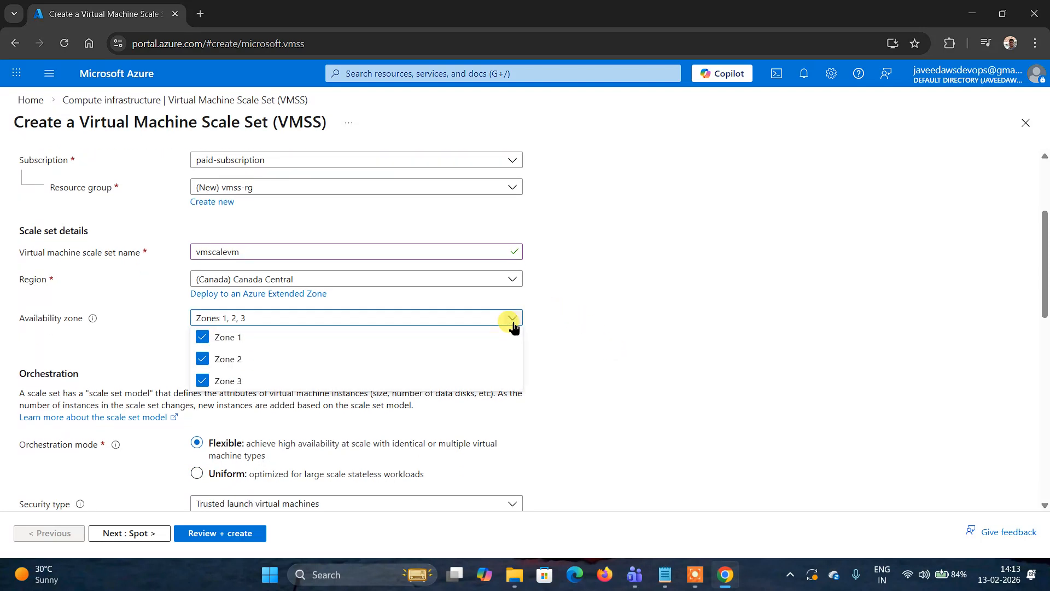
pyautogui.click(595, 312)
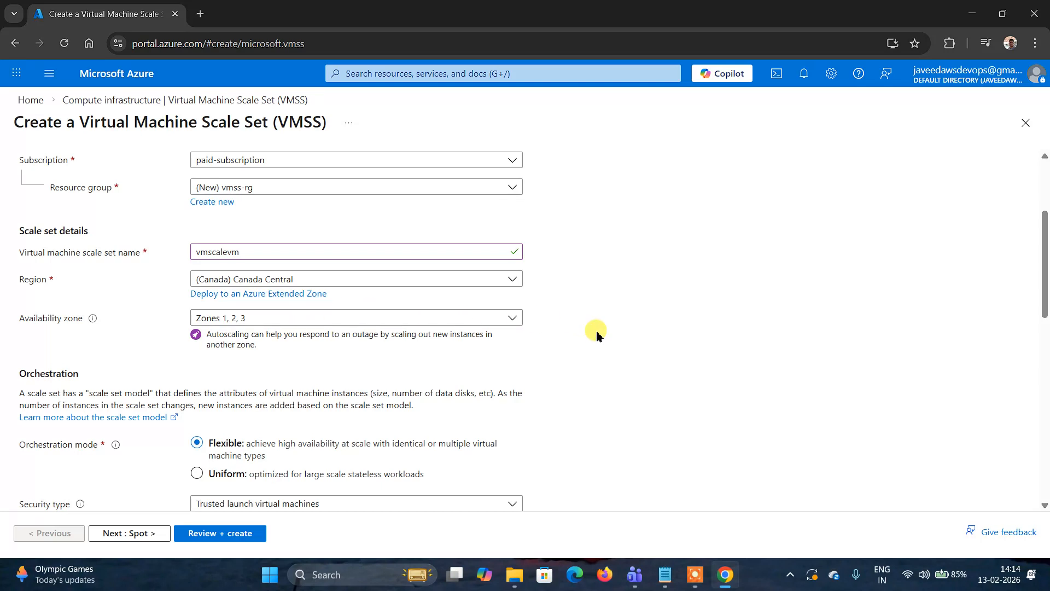
pyautogui.scroll(-2, 597, 335)
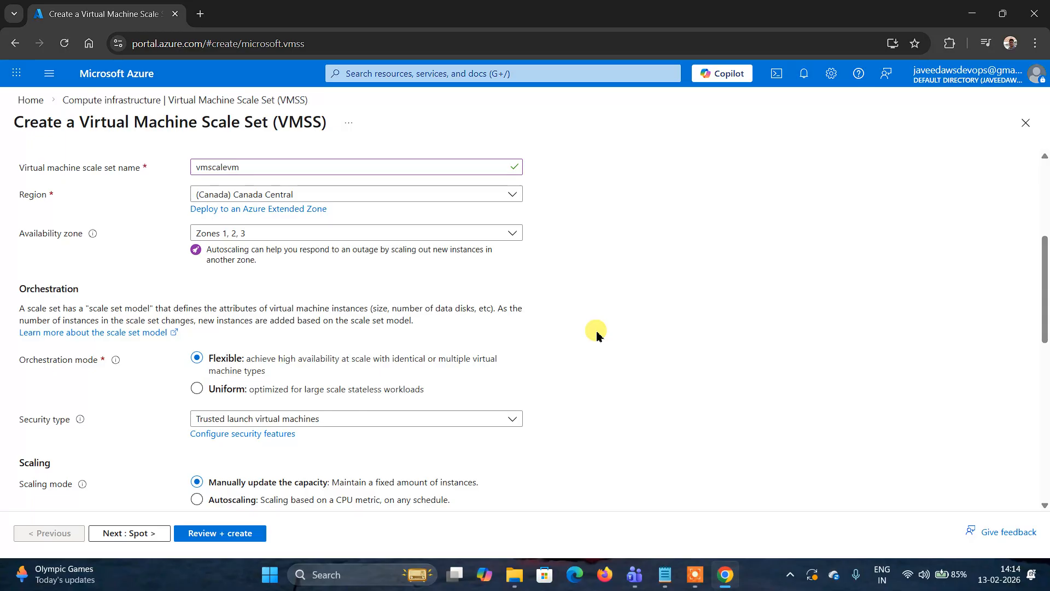
pyautogui.scroll(-1, 597, 335)
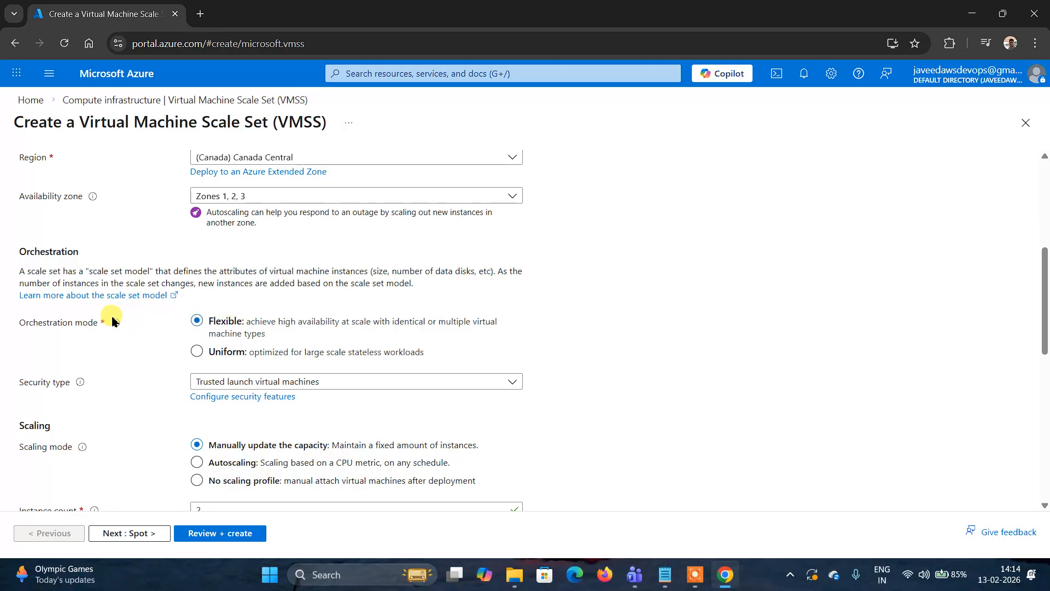
pyautogui.moveTo(116, 324)
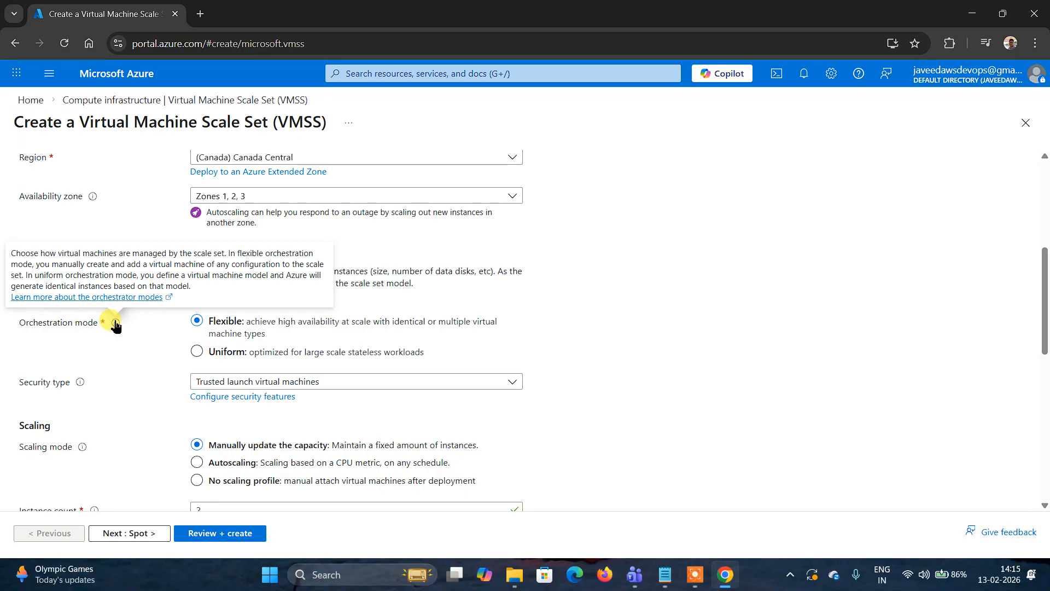
# - Change the scale set's security type from Trusted launch virtual machines to Standard
pyautogui.click(506, 386)
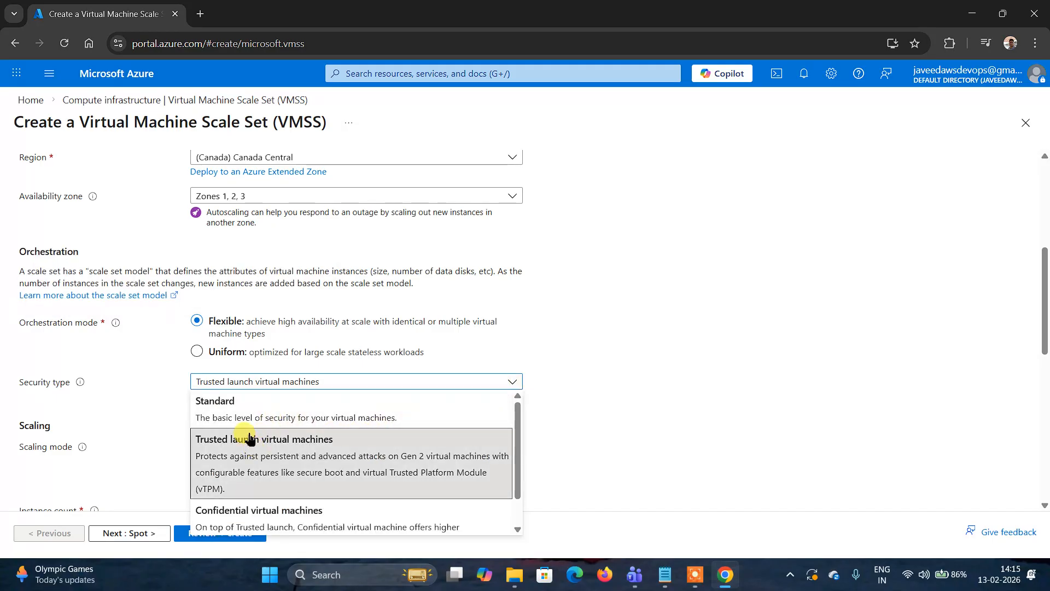
pyautogui.click(237, 421)
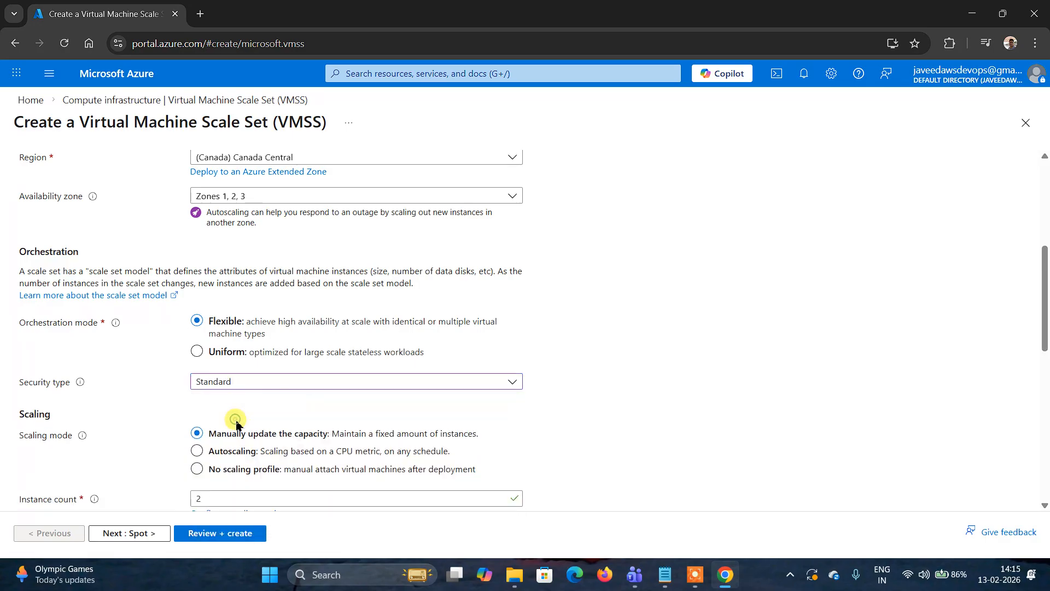
pyautogui.scroll(-2, 567, 396)
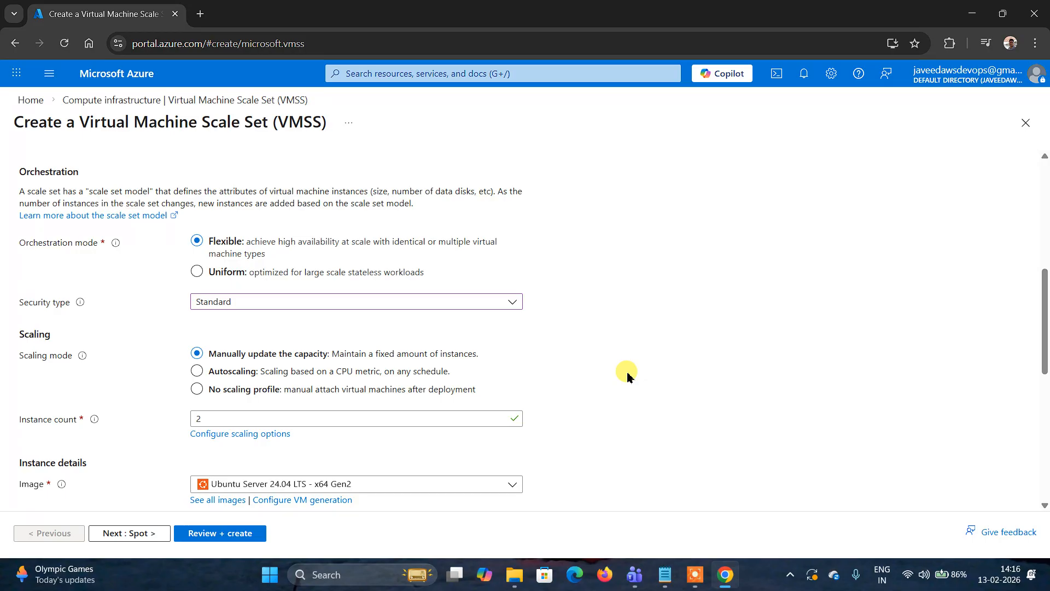
# - Select Autoscaling as the scaling mode and open the Scaling configuration page
pyautogui.click(198, 371)
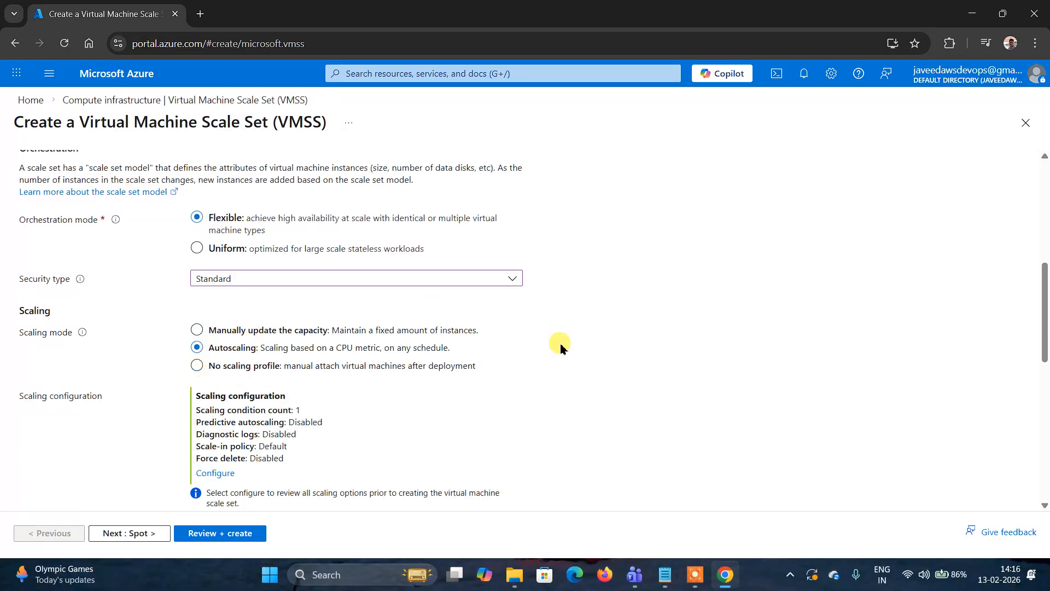
pyautogui.scroll(-2, 561, 348)
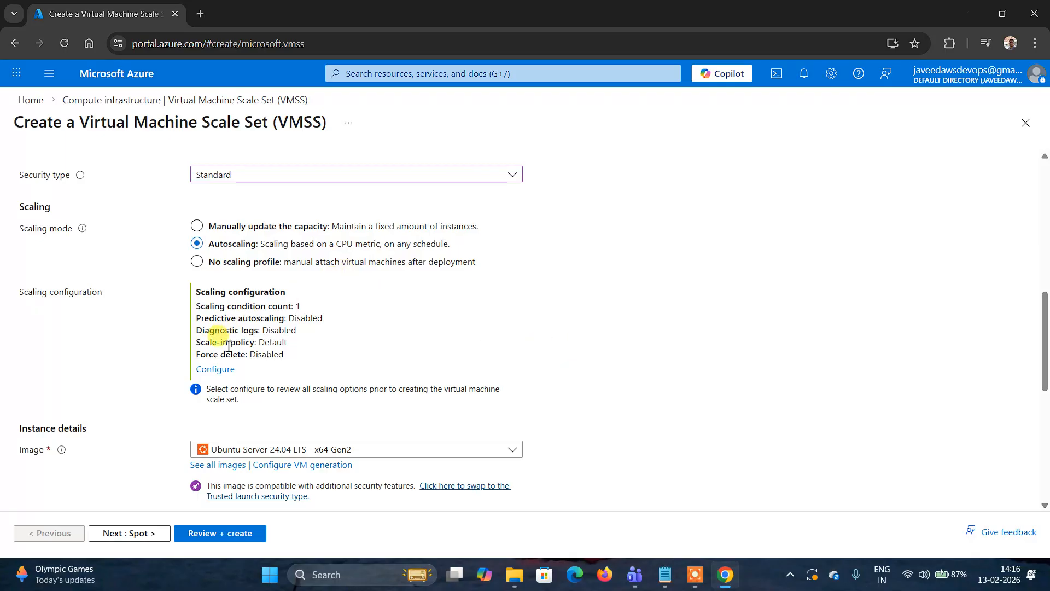
pyautogui.click(198, 227)
pyautogui.click(200, 263)
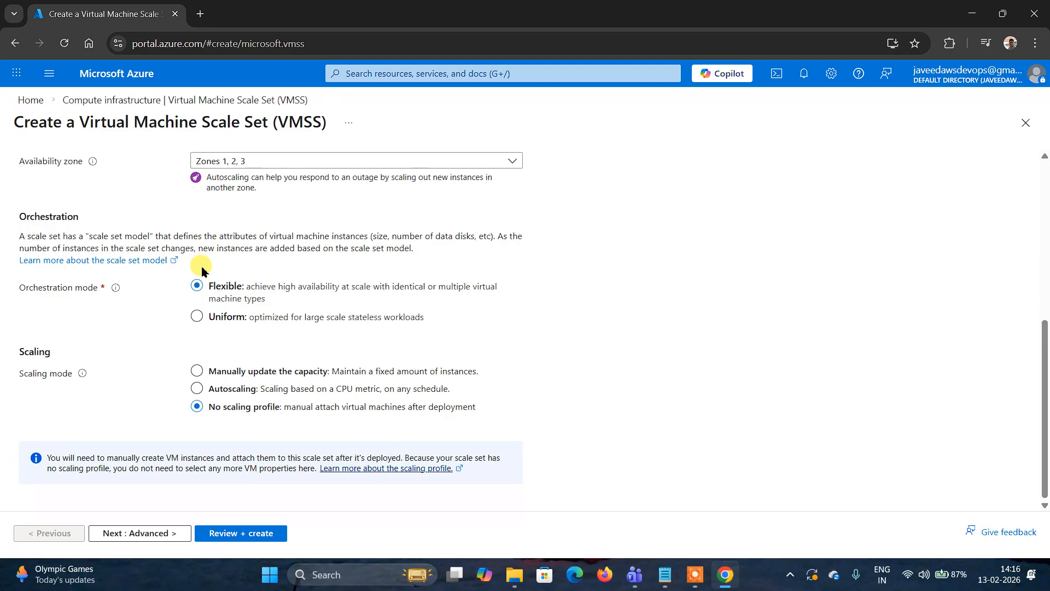
pyautogui.click(201, 371)
pyautogui.click(197, 414)
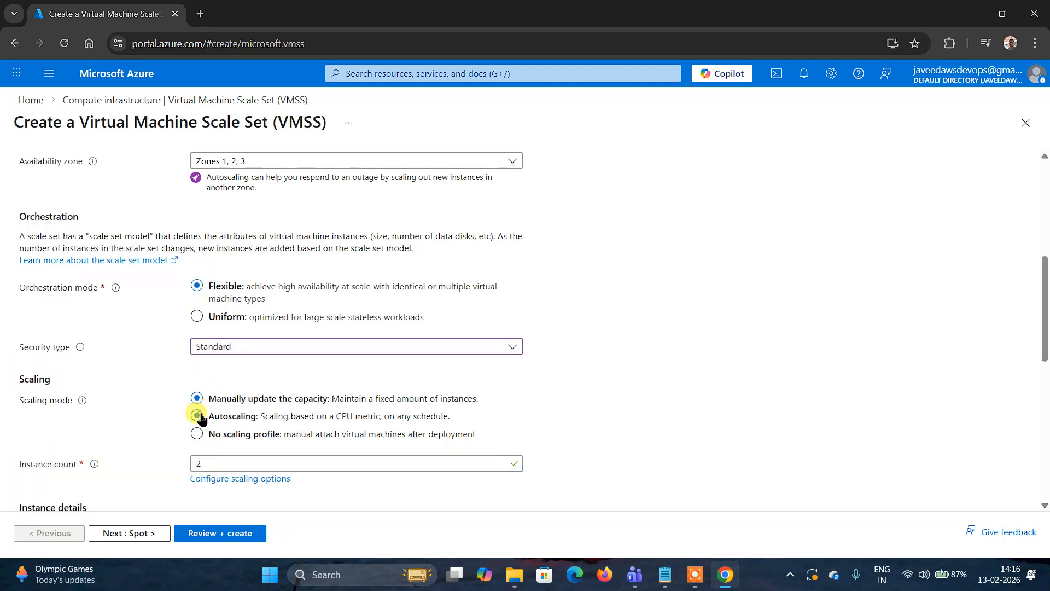
pyautogui.scroll(-3, 673, 363)
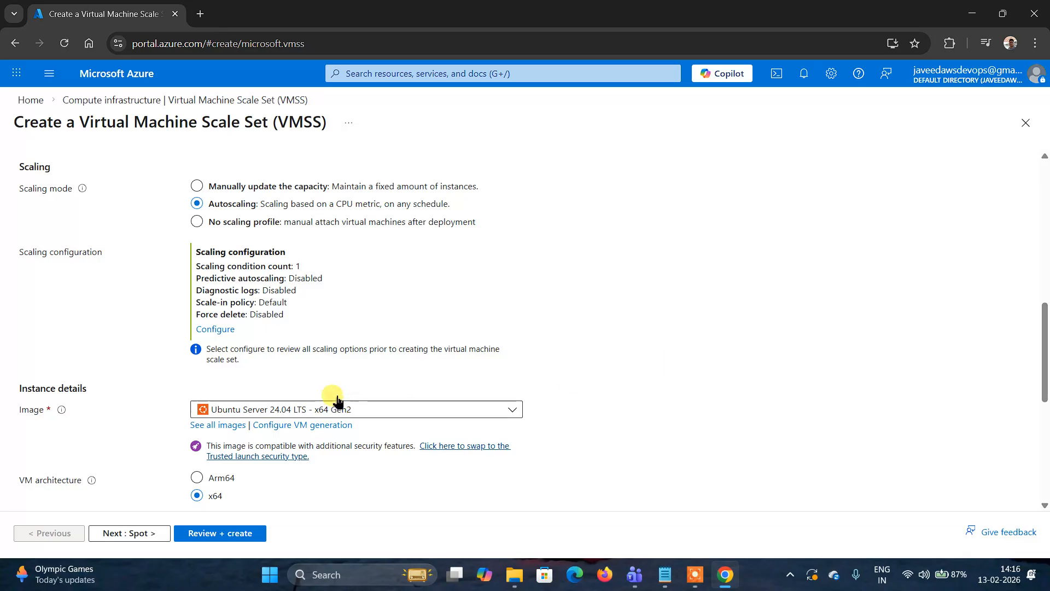
pyautogui.click(216, 330)
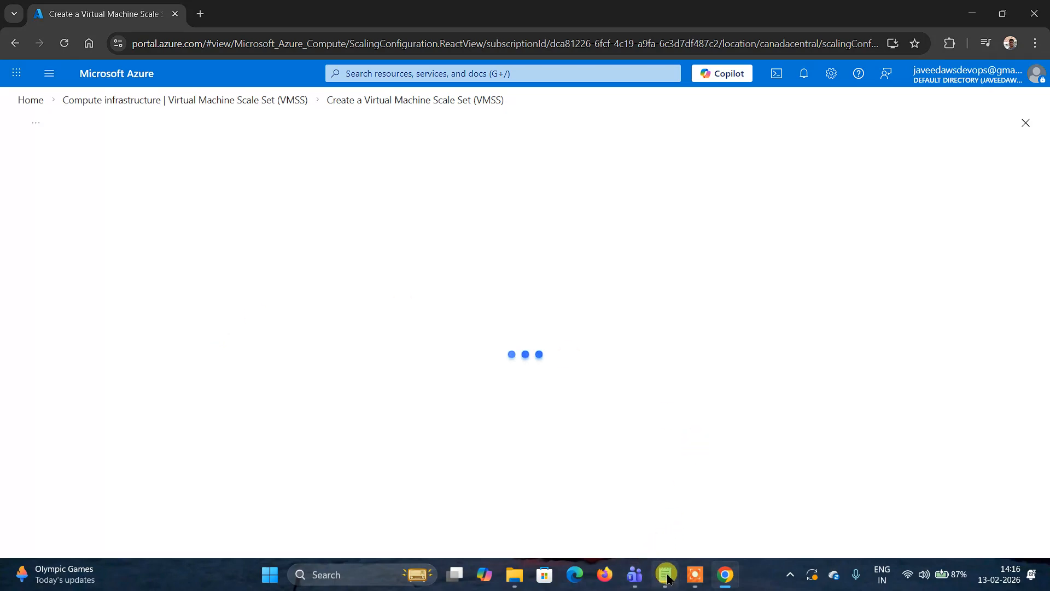
# - Read the Metrics Used and Scaling Types sections of the VMSS notes, then minimize Notepad
pyautogui.moveTo(669, 579)
pyautogui.click(657, 485)
pyautogui.scroll(-5, 566, 326)
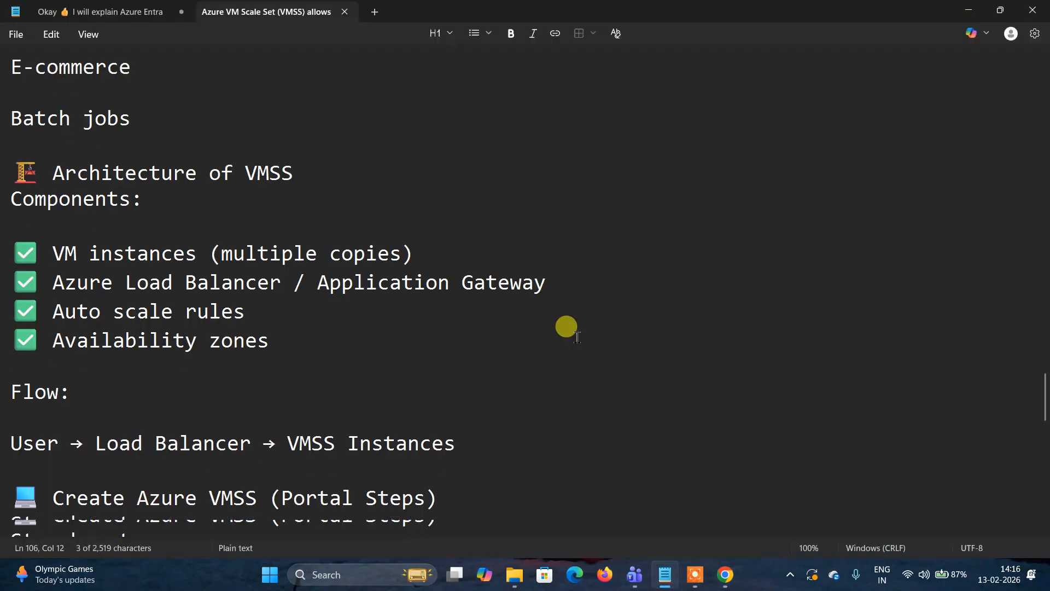
pyautogui.scroll(15, 577, 336)
pyautogui.scroll(-5, 577, 336)
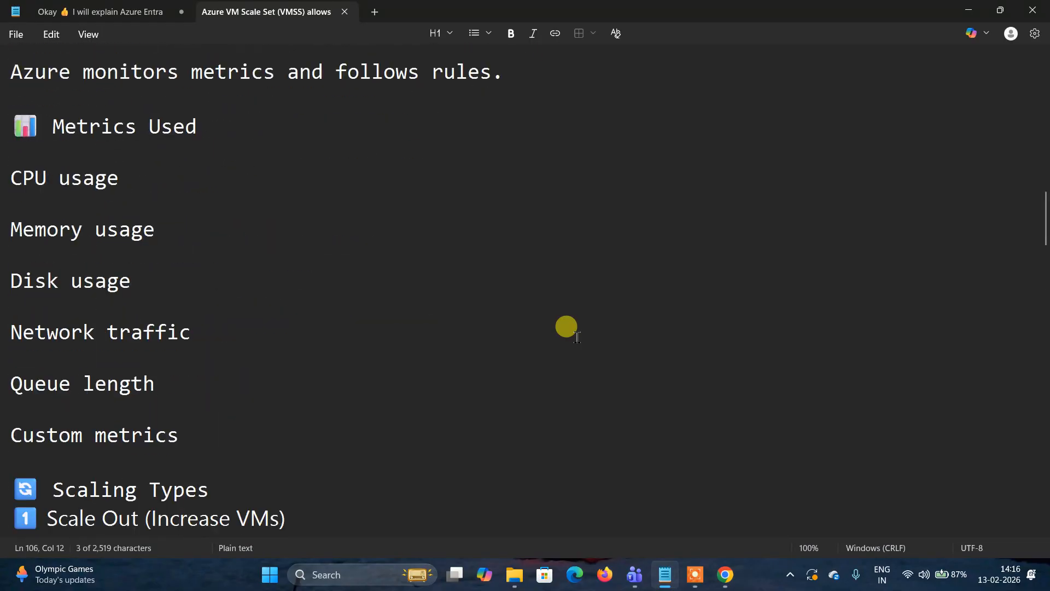
pyautogui.scroll(-4, 577, 336)
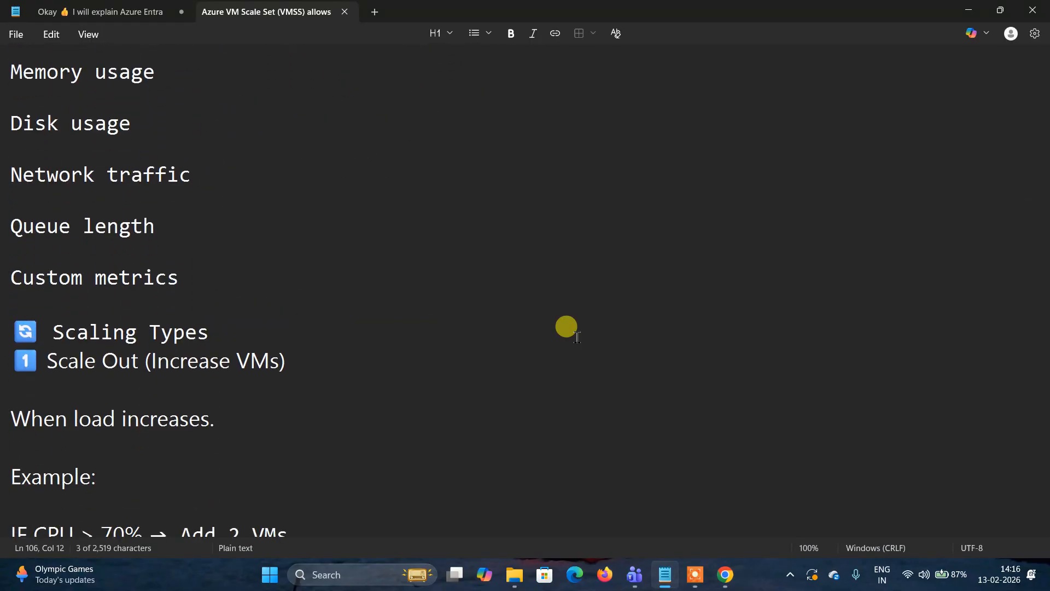
pyautogui.scroll(-3, 577, 336)
pyautogui.scroll(-10, 577, 336)
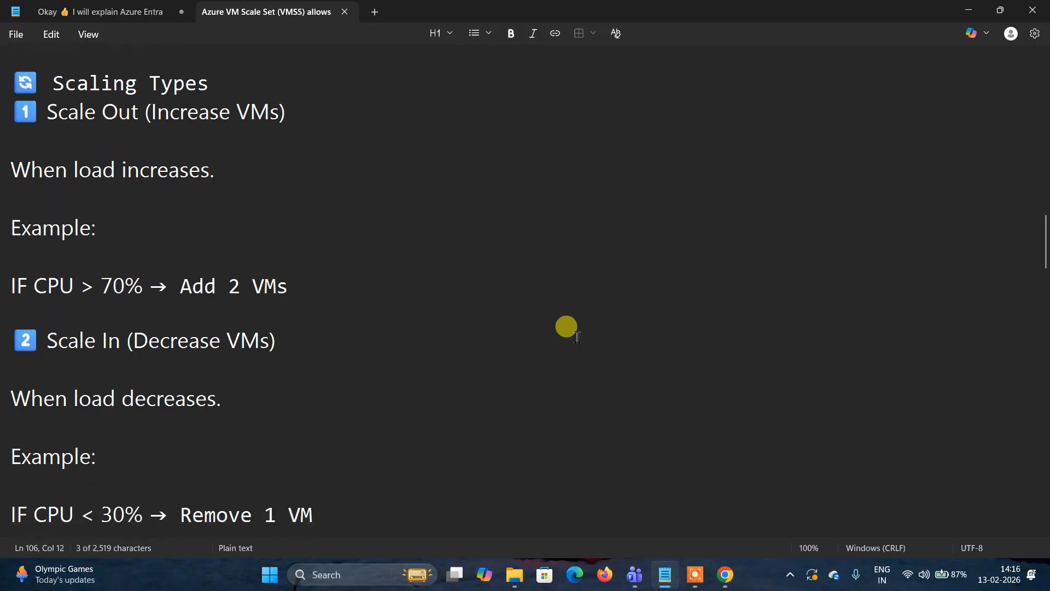
pyautogui.scroll(15, 577, 336)
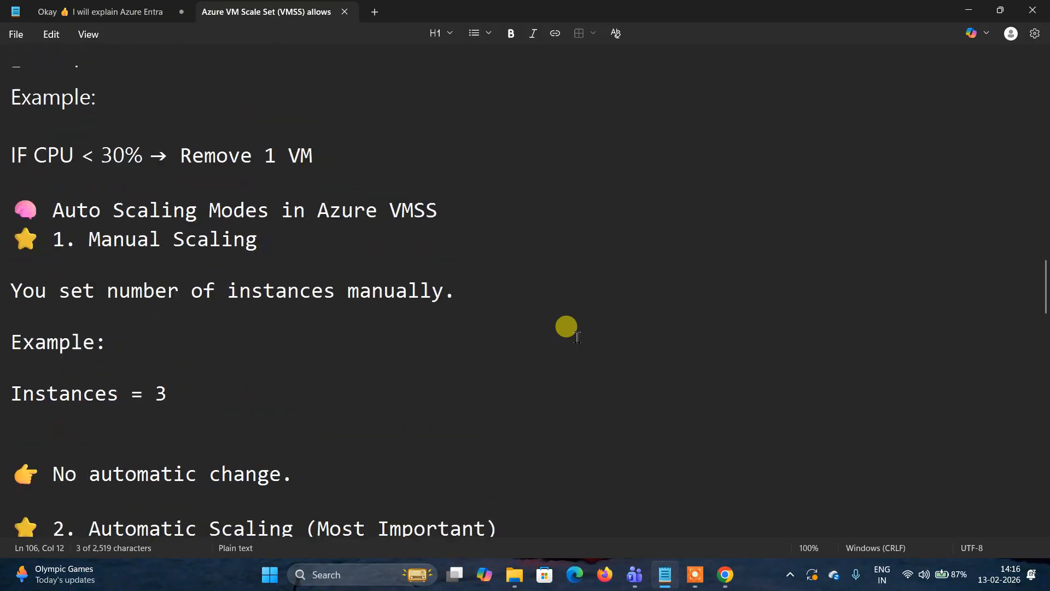
pyautogui.scroll(8, 577, 336)
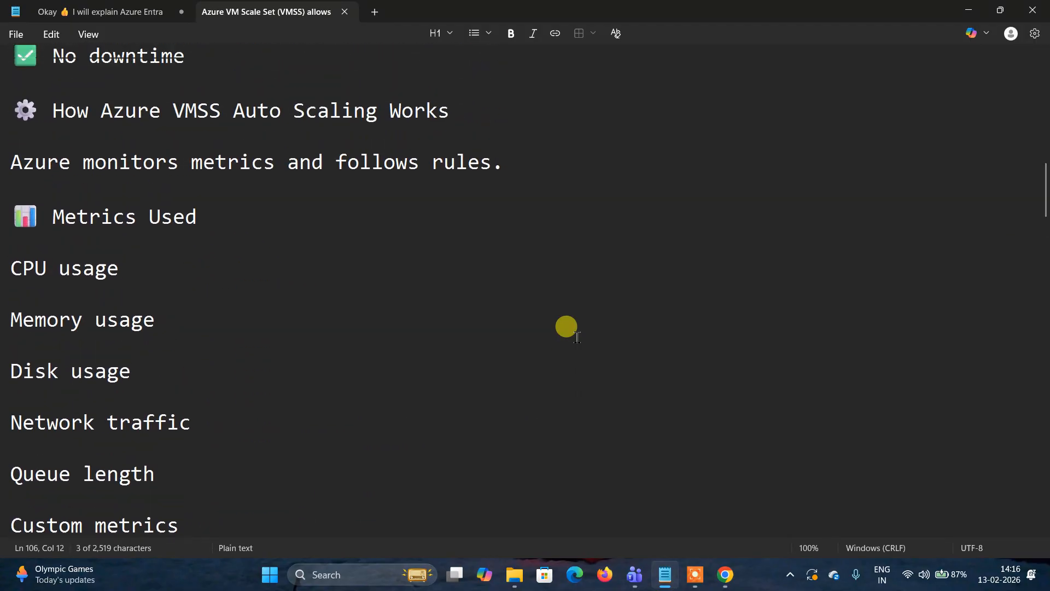
pyautogui.scroll(-10, 577, 336)
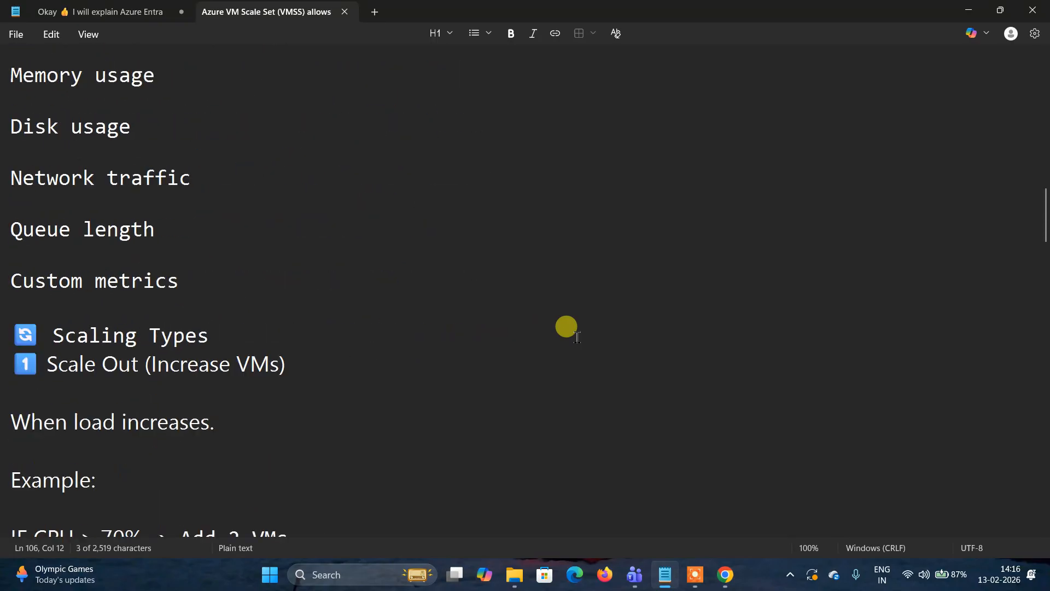
pyautogui.click(964, 10)
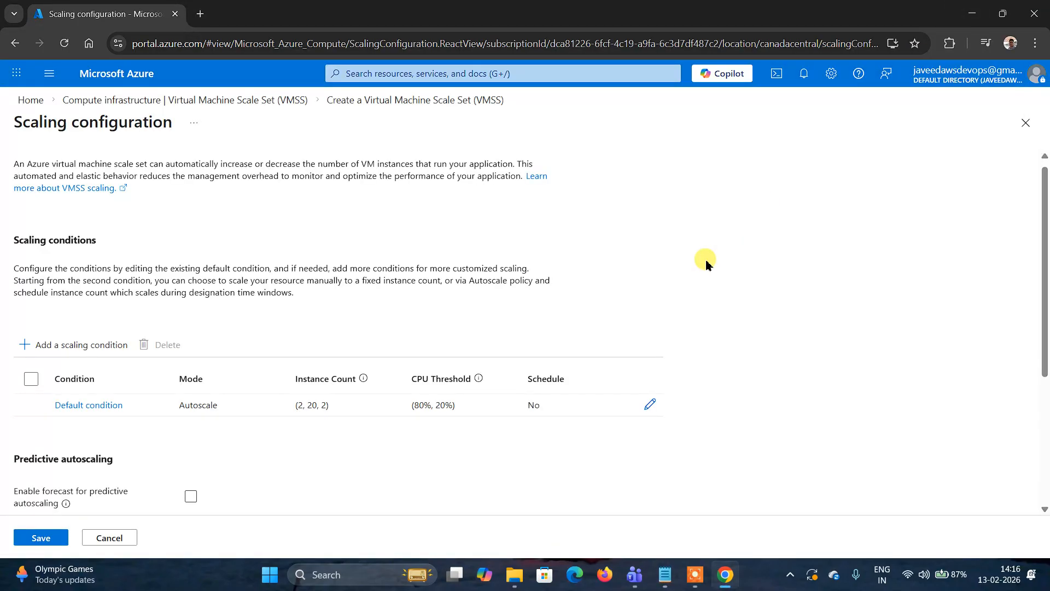
pyautogui.scroll(-2, 705, 264)
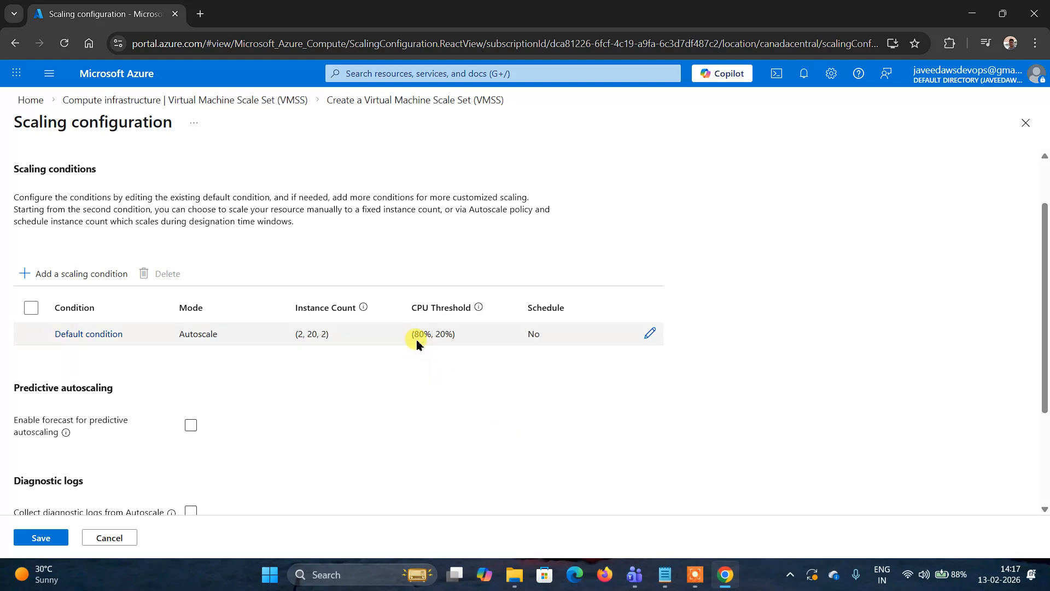
pyautogui.click(671, 578)
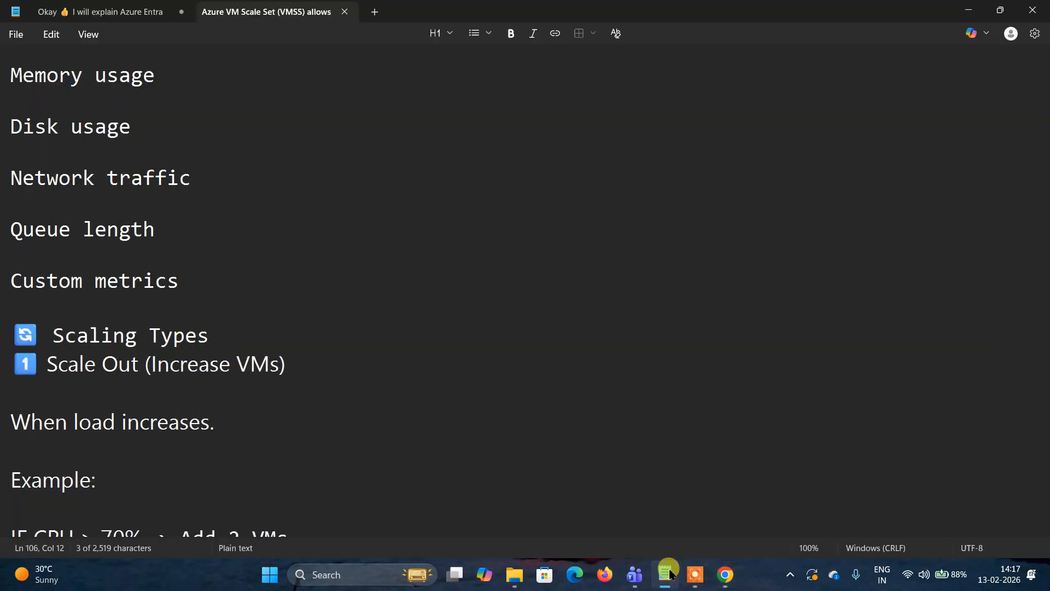
pyautogui.rightClick(450, 334)
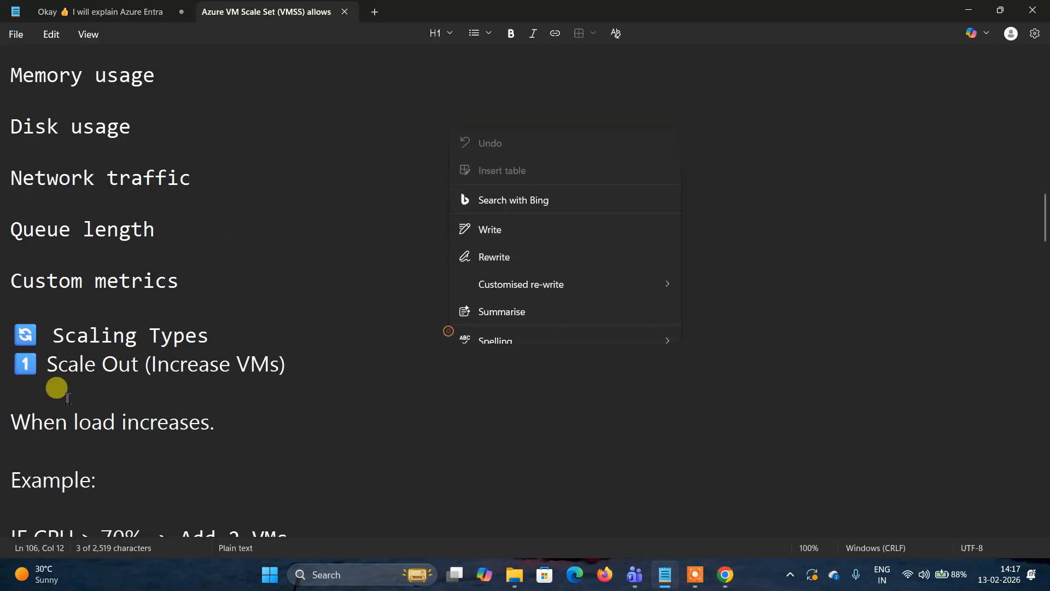
pyautogui.click(54, 362)
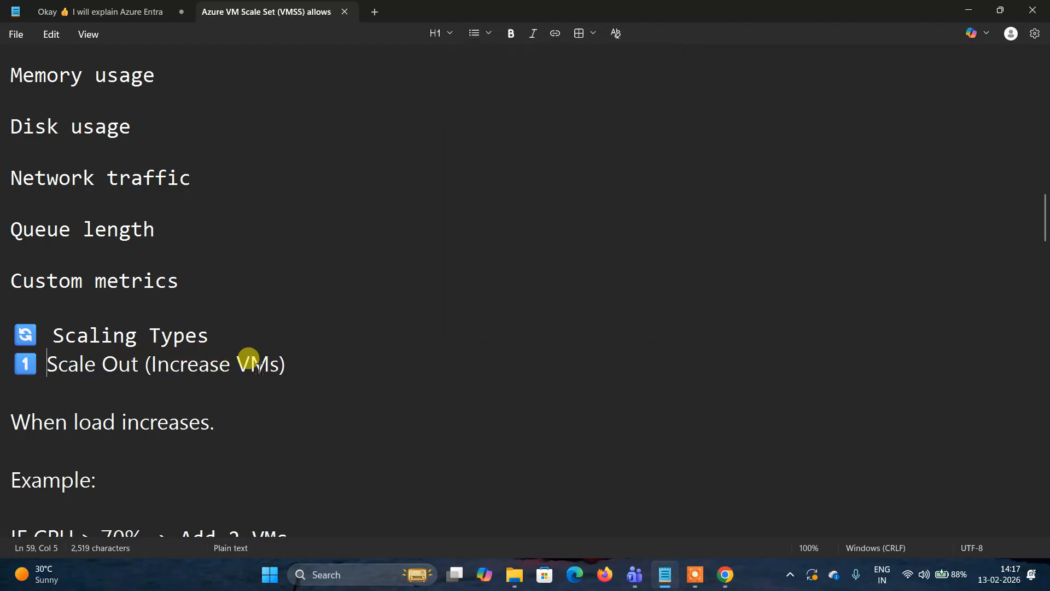
pyautogui.click(970, 12)
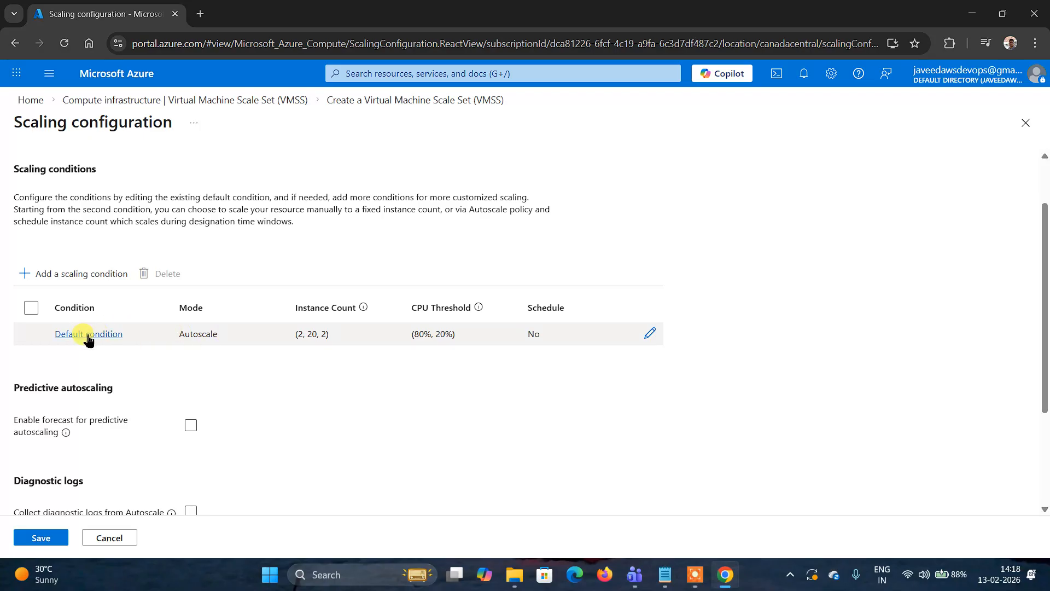
# - Open the Default scaling condition (Autoscaling, default 2, minimum 2, maximum 20) for editing
pyautogui.click(649, 335)
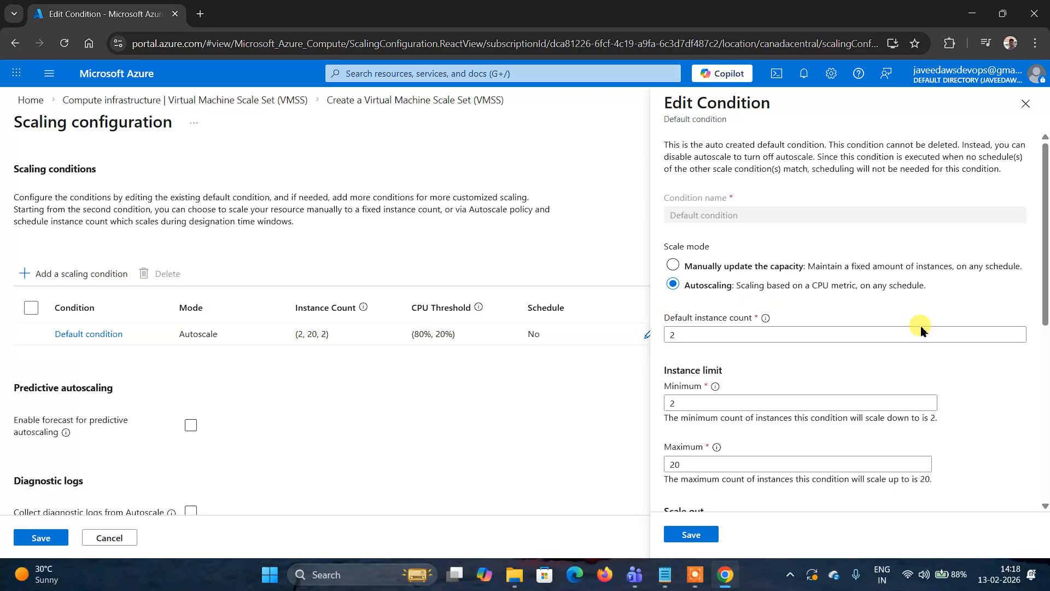
# - Check the default and minimum instance fields, then clear the maximum instance limit of 20
pyautogui.moveTo(765, 319)
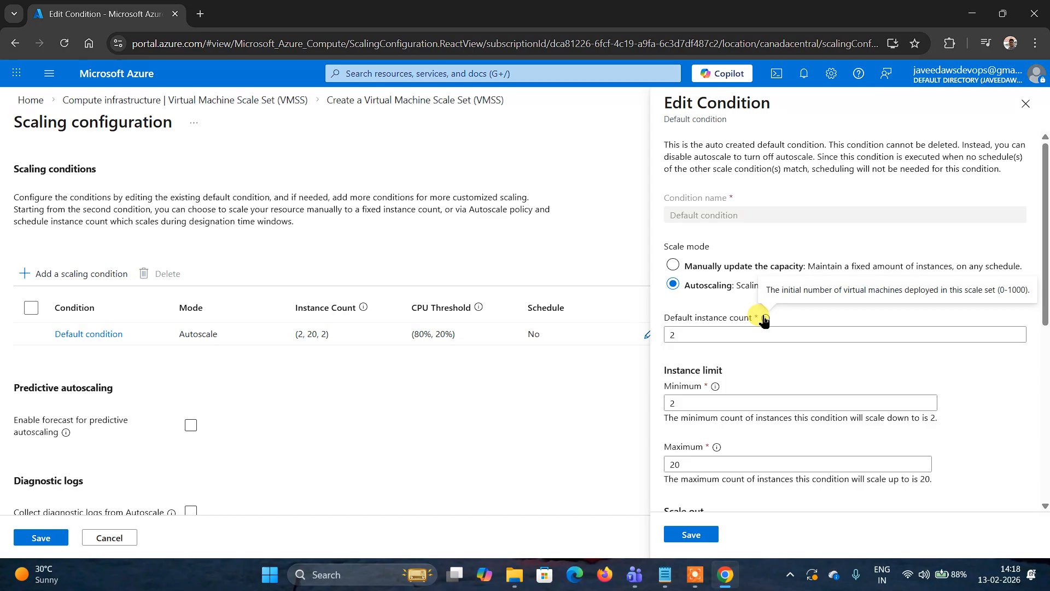
pyautogui.click(678, 335)
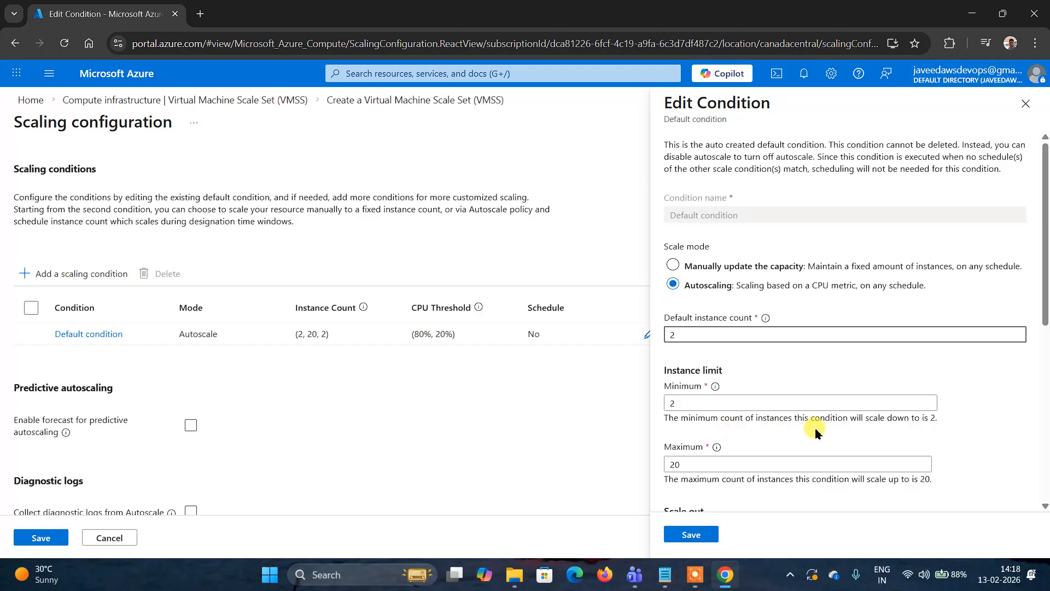
pyautogui.click(715, 388)
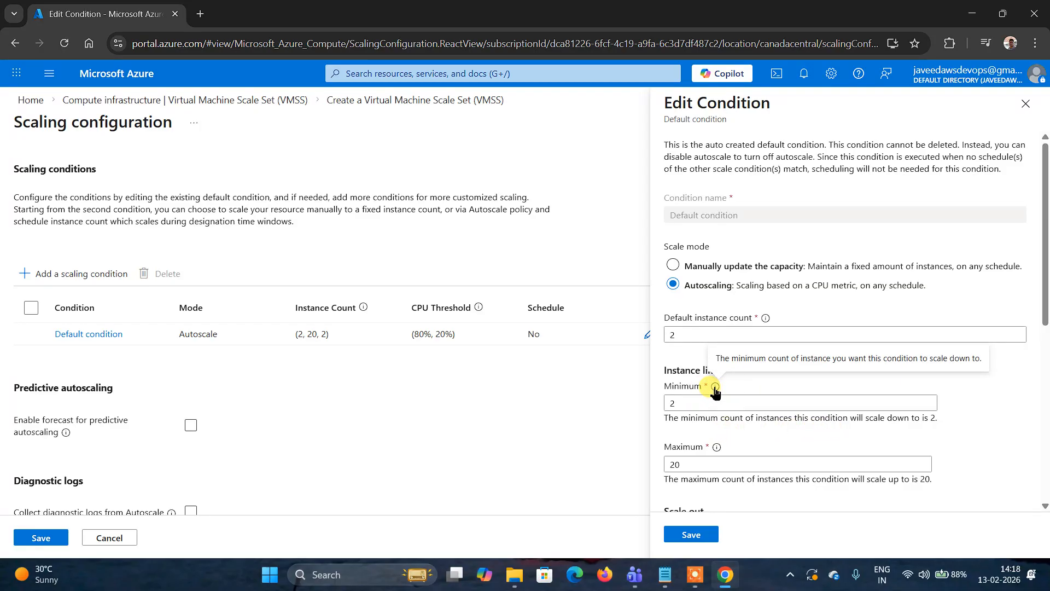
pyautogui.click(684, 332)
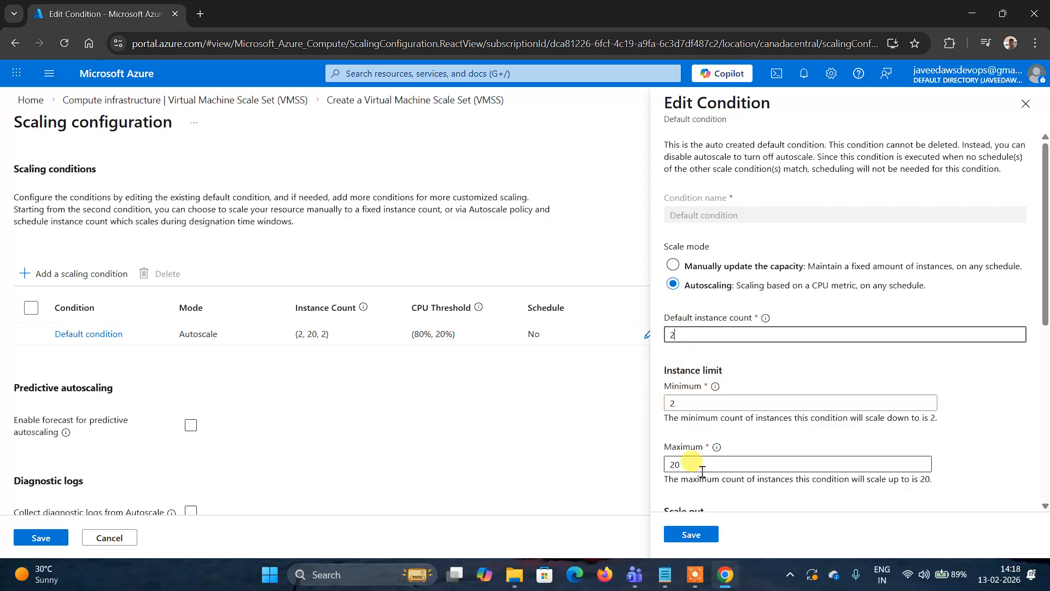
pyautogui.scroll(-1, 703, 471)
pyautogui.click(695, 444)
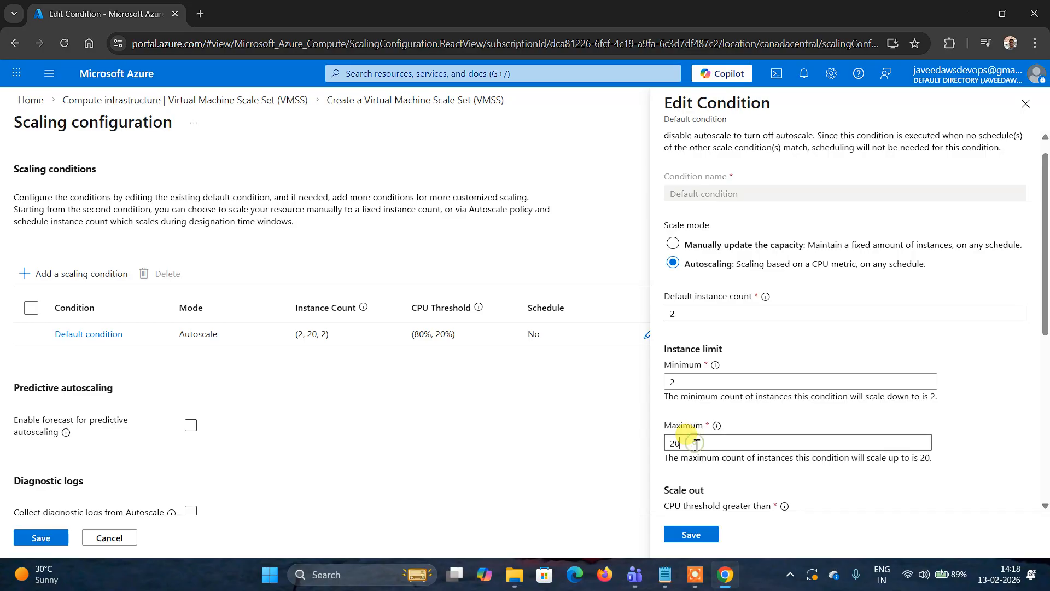
pyautogui.press('BackSpace')
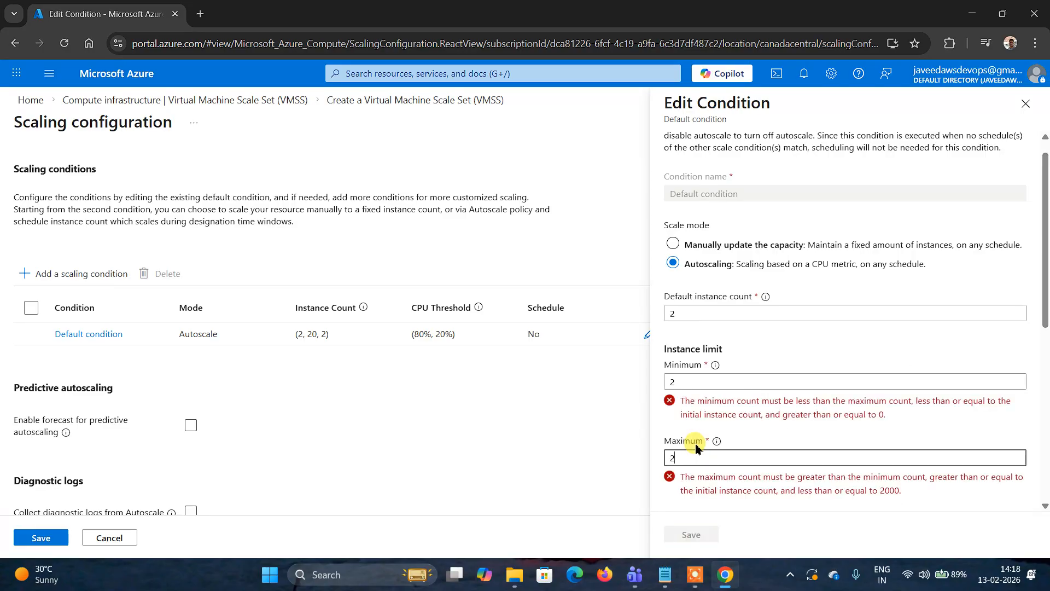
pyautogui.press('BackSpace')
# - Enter a maximum instance limit of 4 and set the scale-out increase count to 2
pyautogui.write('4')
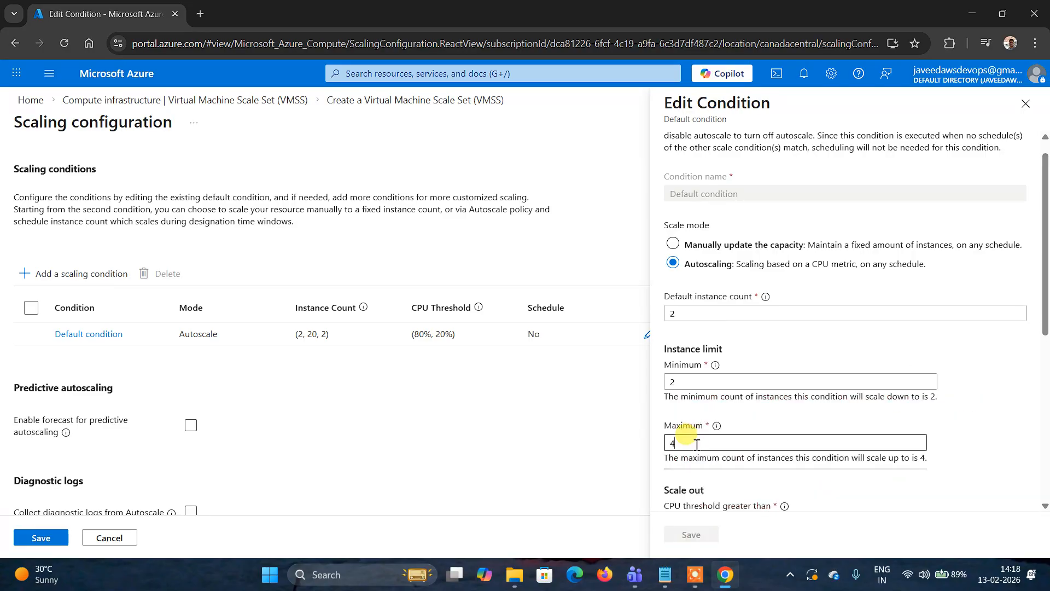
pyautogui.scroll(-3, 986, 423)
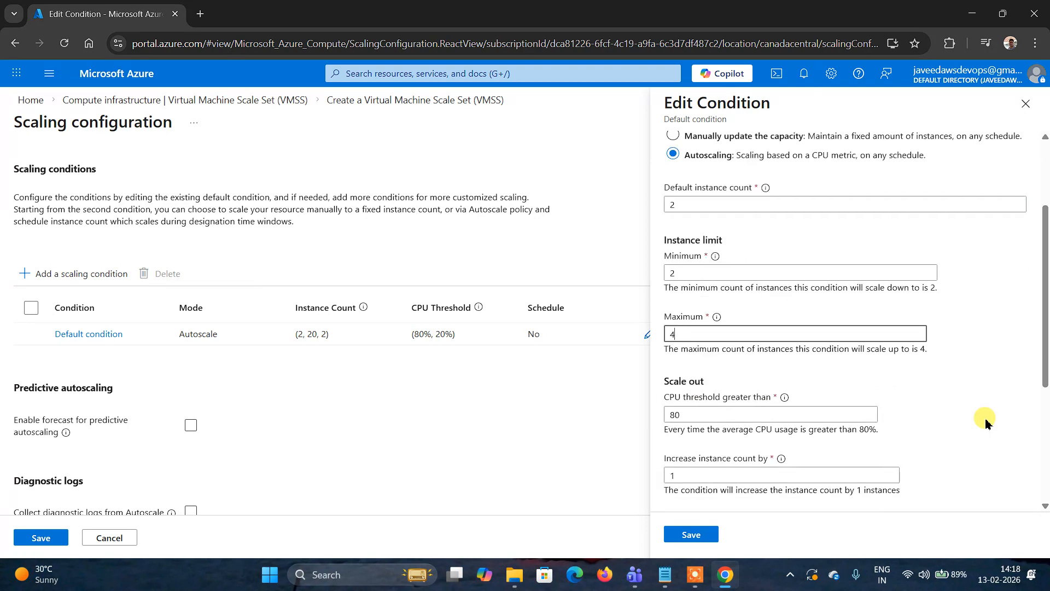
pyautogui.scroll(-1, 986, 422)
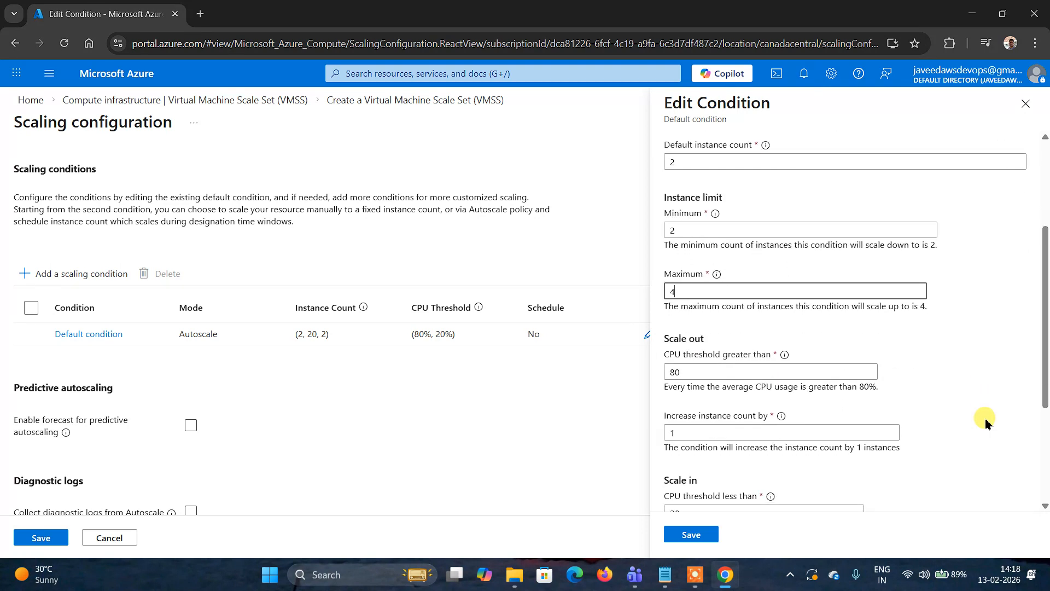
pyautogui.click(714, 373)
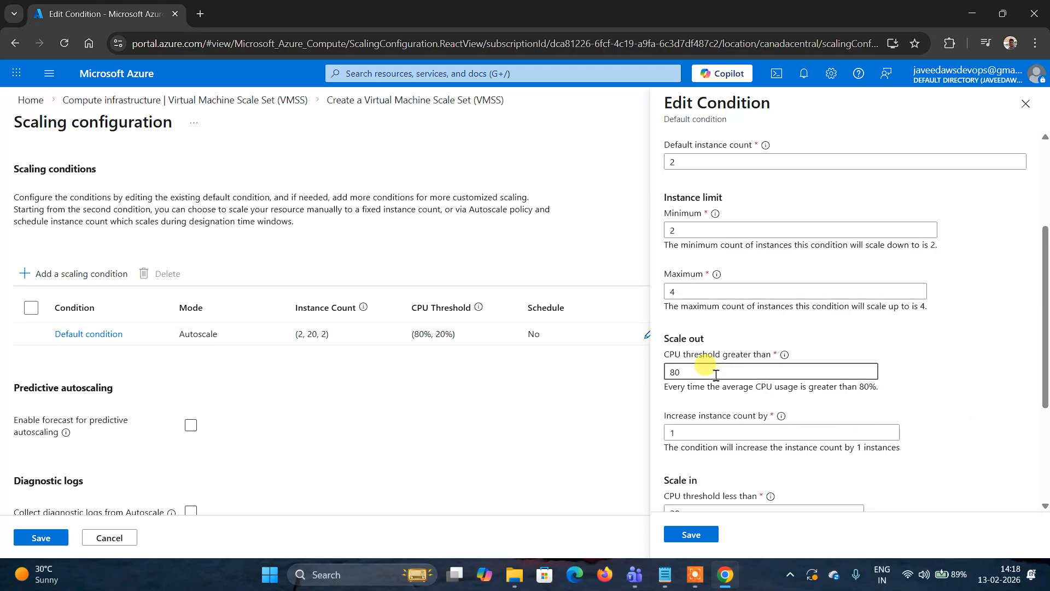
pyautogui.click(690, 429)
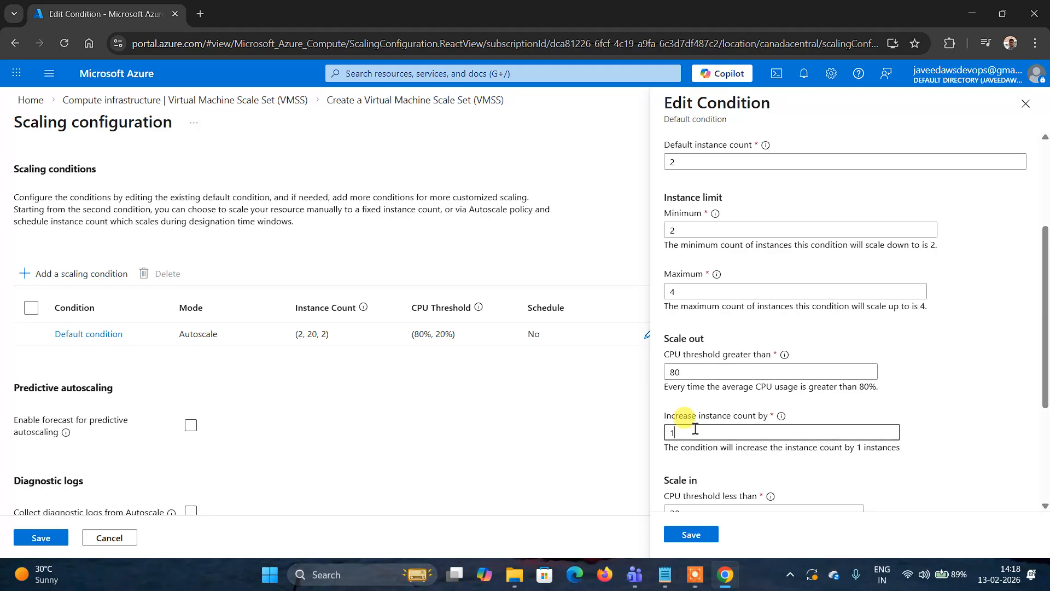
pyautogui.scroll(-1, 944, 383)
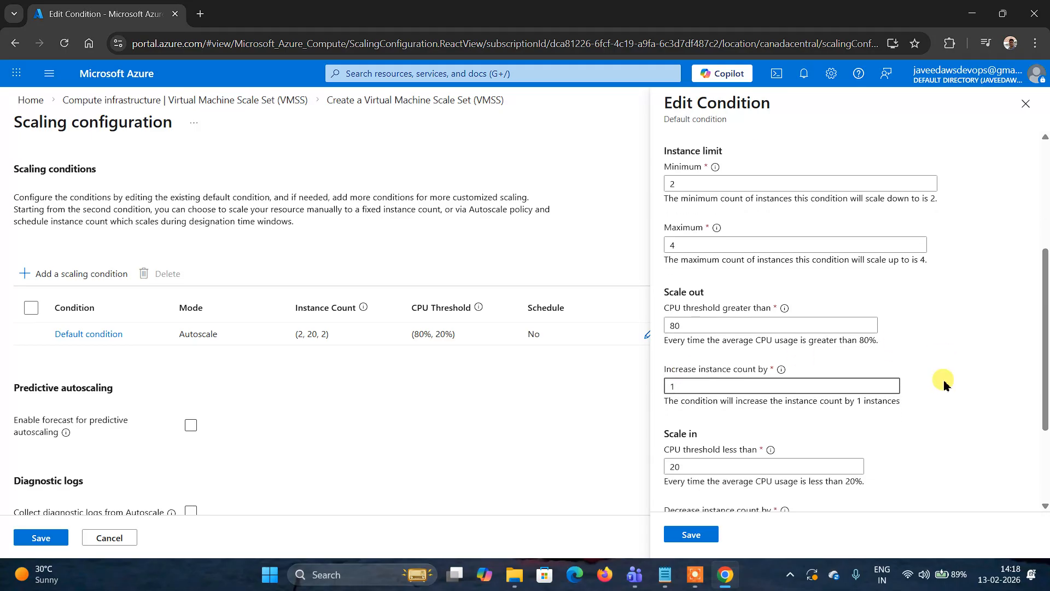
pyautogui.scroll(-1, 943, 383)
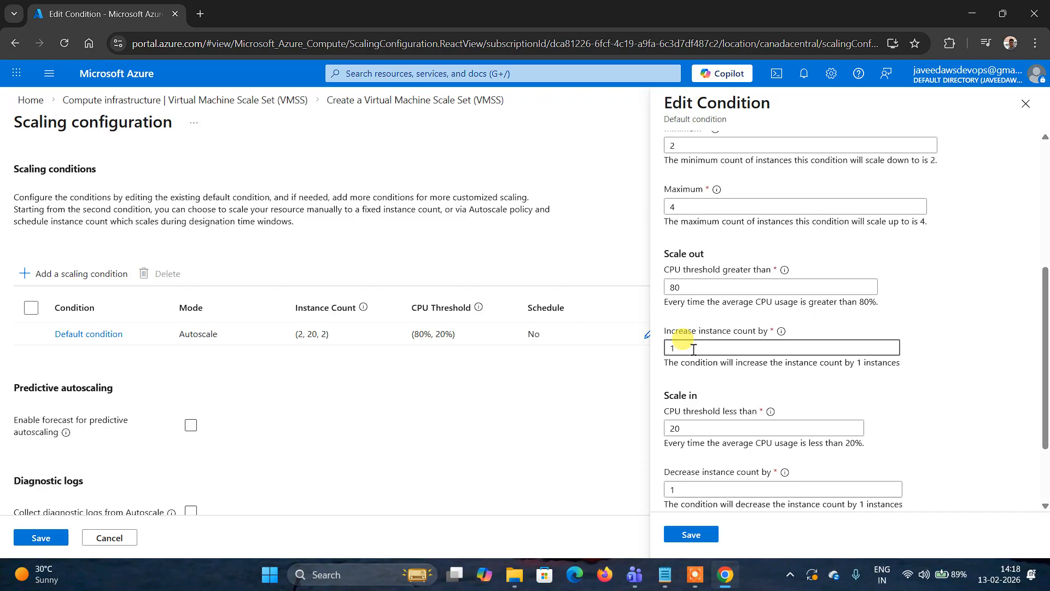
pyautogui.press('BackSpace')
pyautogui.write('2')
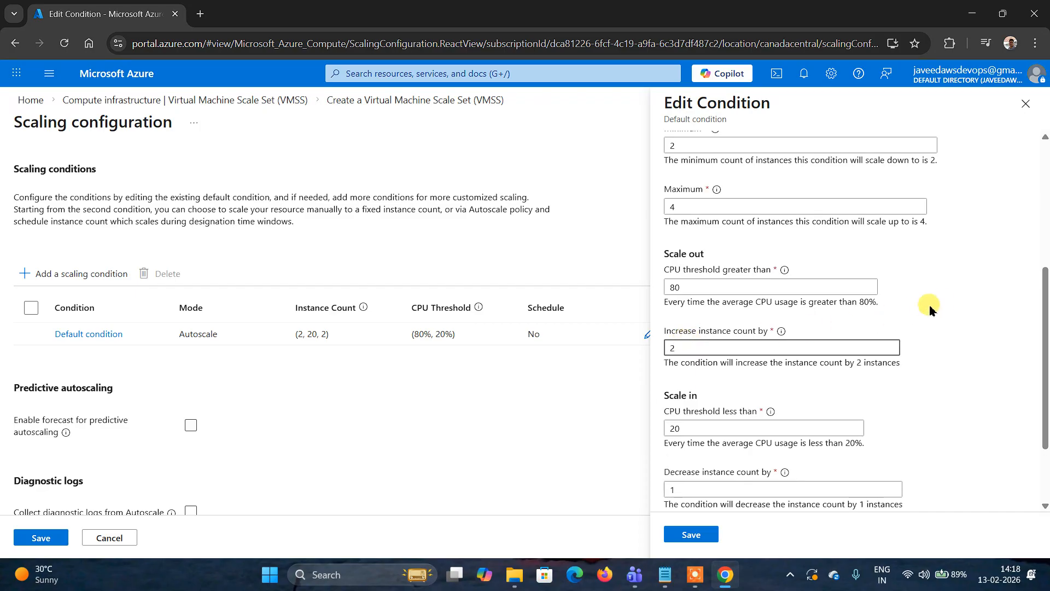
pyautogui.click(953, 308)
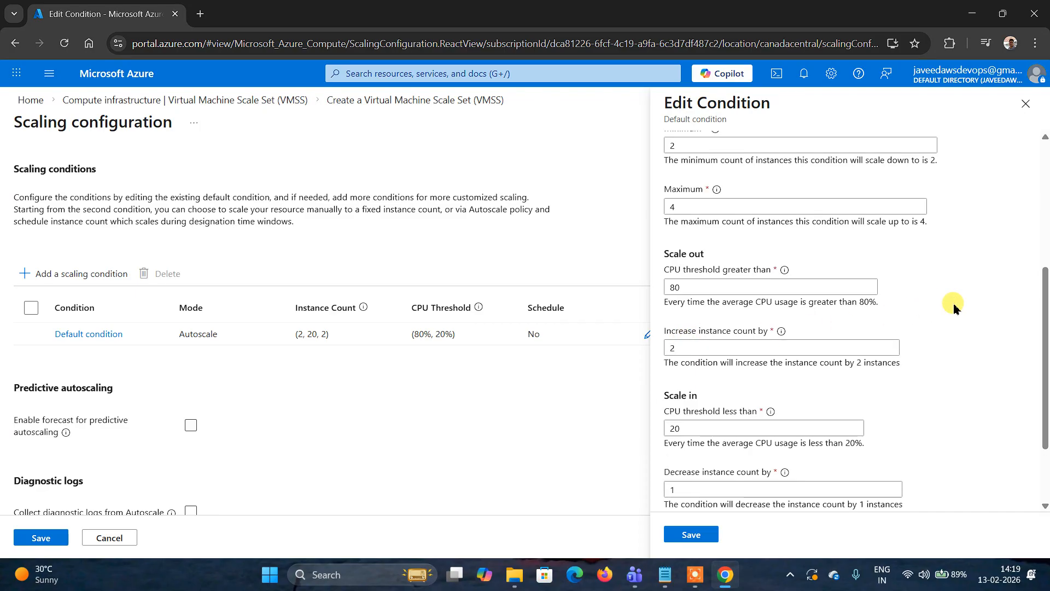
# - Lower the scale-out CPU threshold from 80% to 5%
pyautogui.click(698, 286)
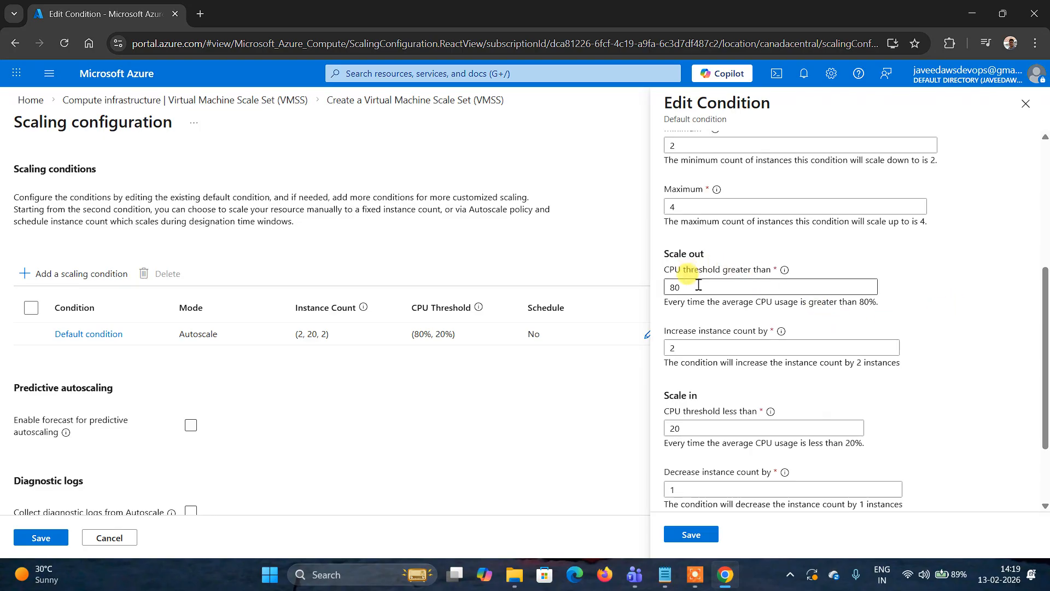
pyautogui.press('BackSpace')
pyautogui.press('BackSpace')
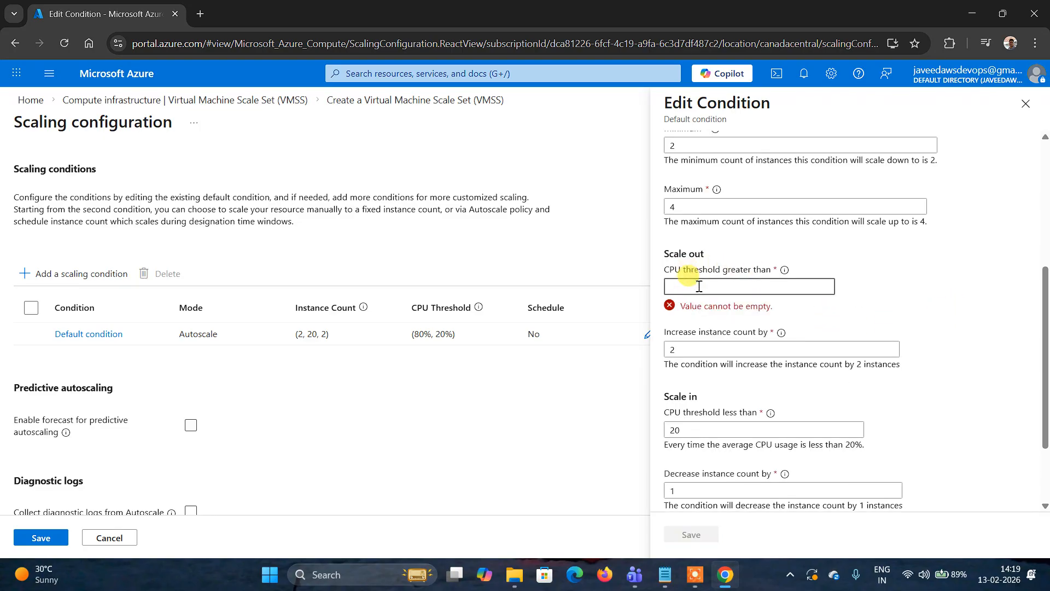
pyautogui.write('5')
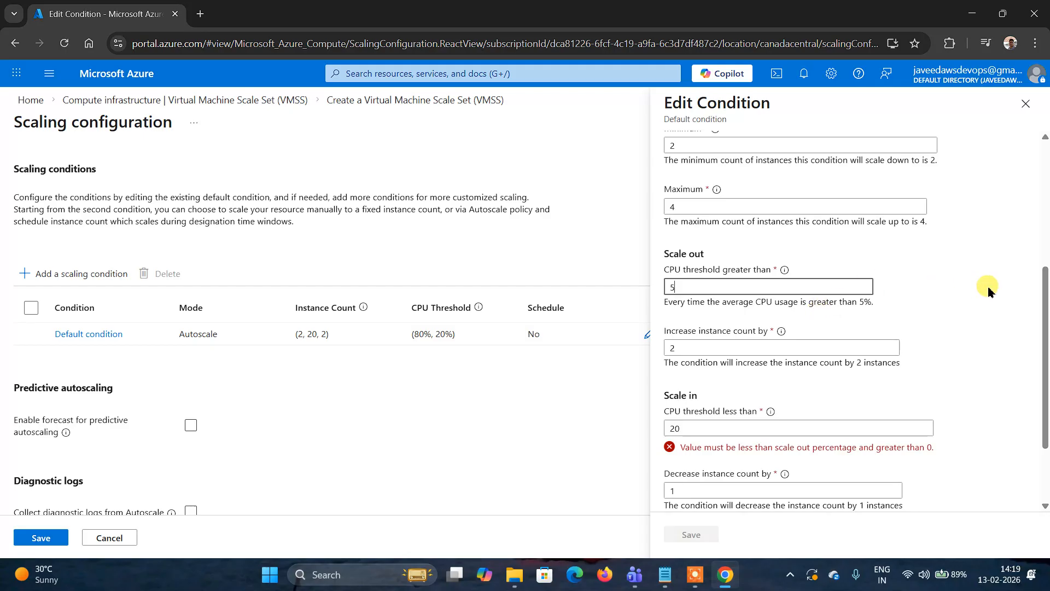
pyautogui.click(989, 286)
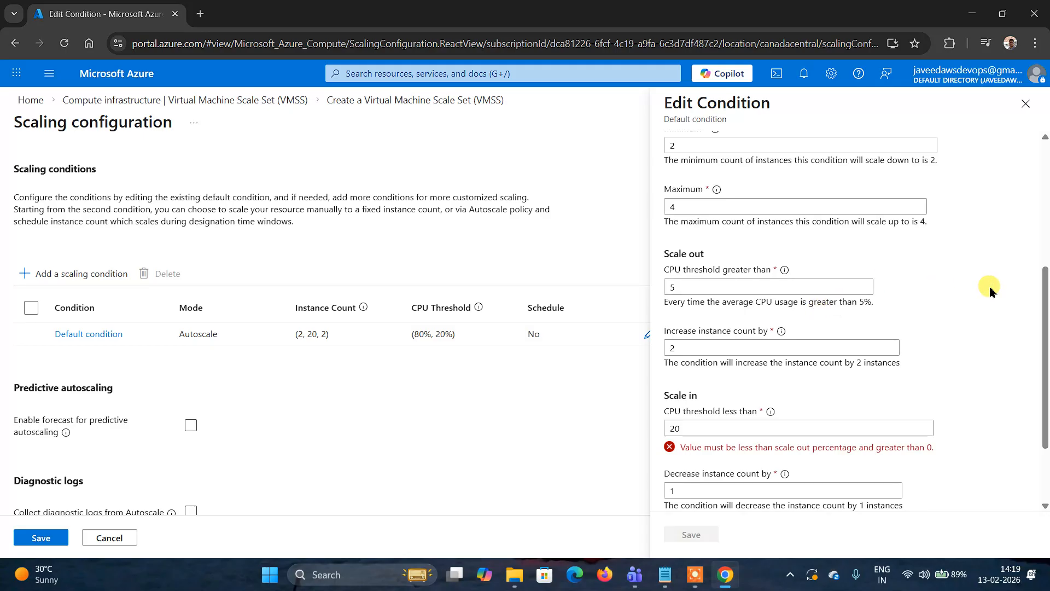
pyautogui.scroll(-1, 990, 287)
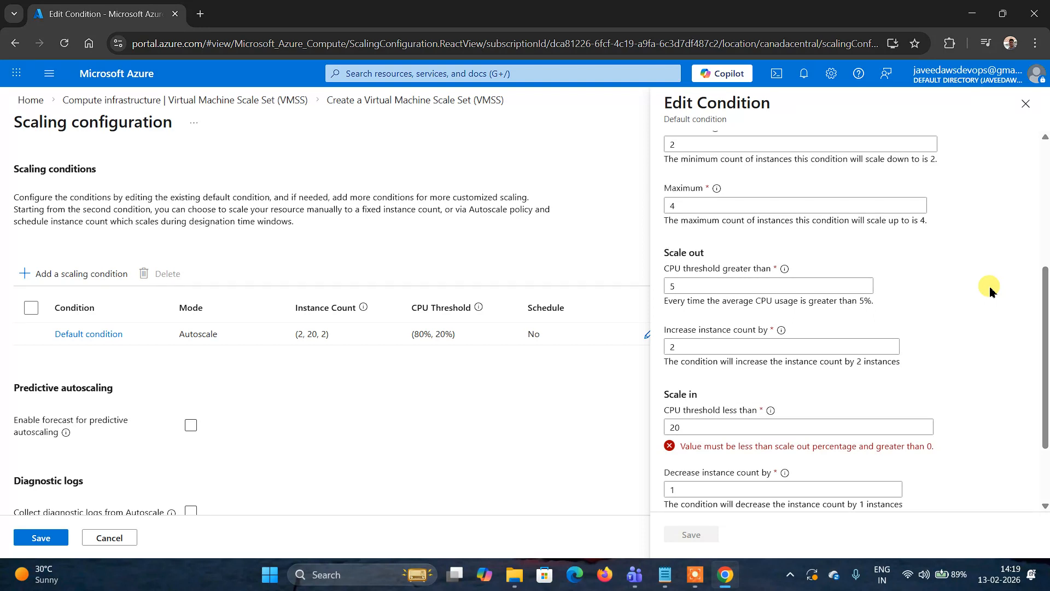
pyautogui.scroll(1, 990, 287)
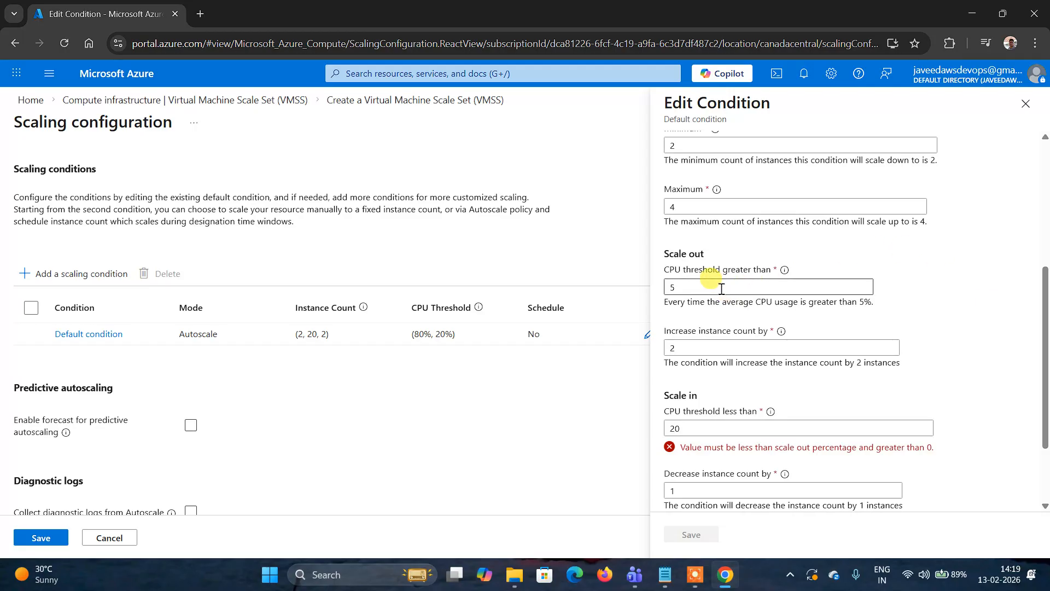
pyautogui.click(707, 349)
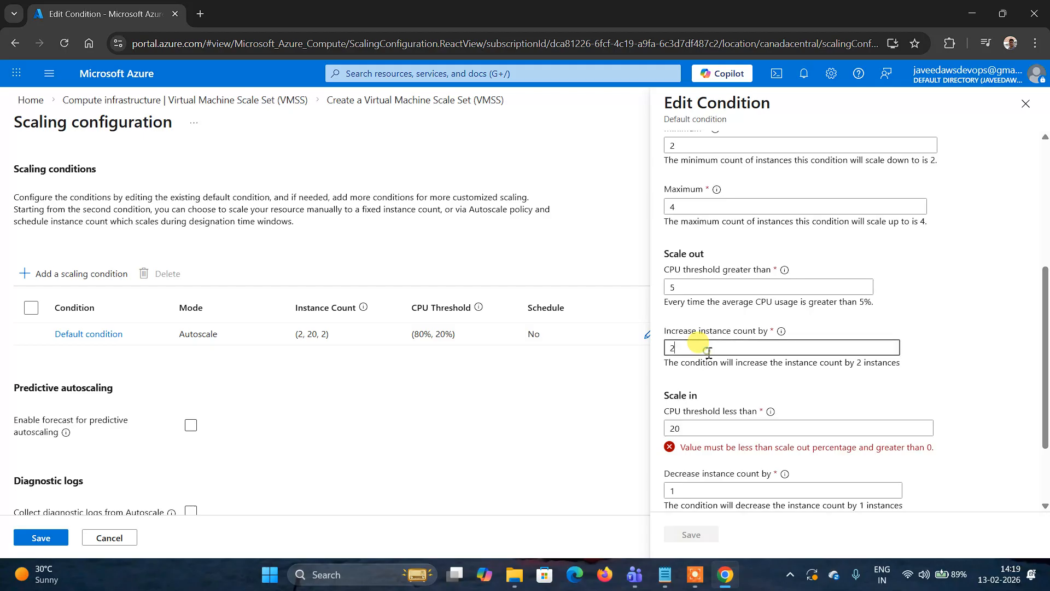
# - Lower the scale-in CPU threshold from 20% to 4%
pyautogui.click(698, 429)
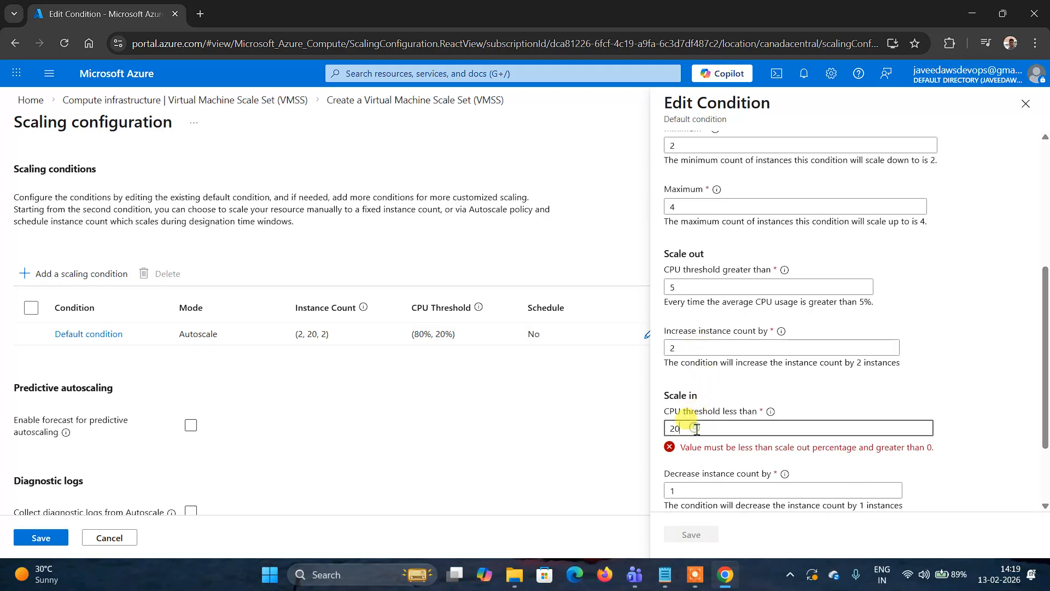
pyautogui.press('BackSpace')
pyautogui.press('BackSpace')
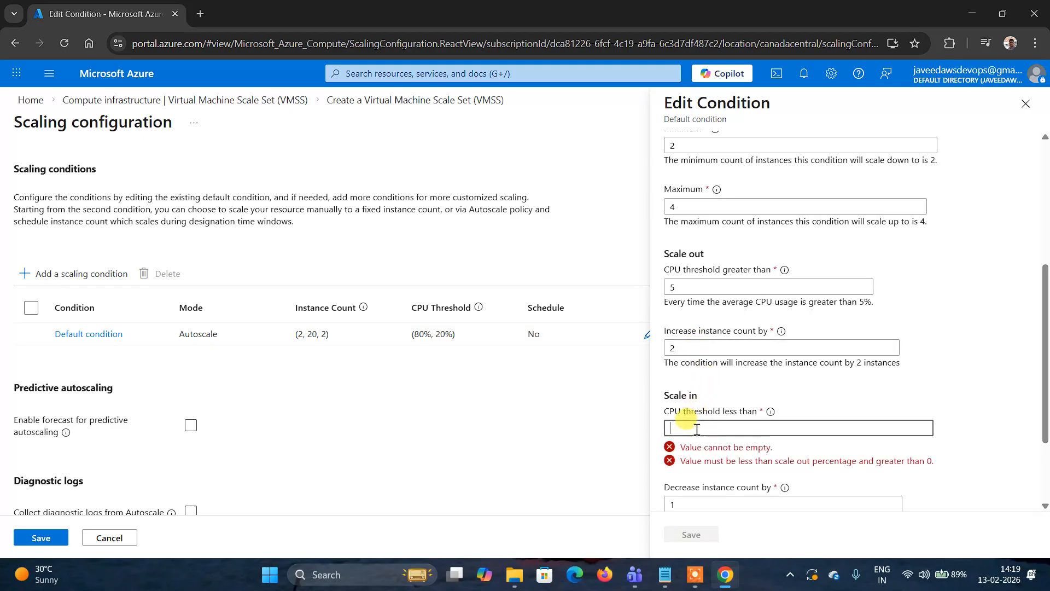
pyautogui.write('20')
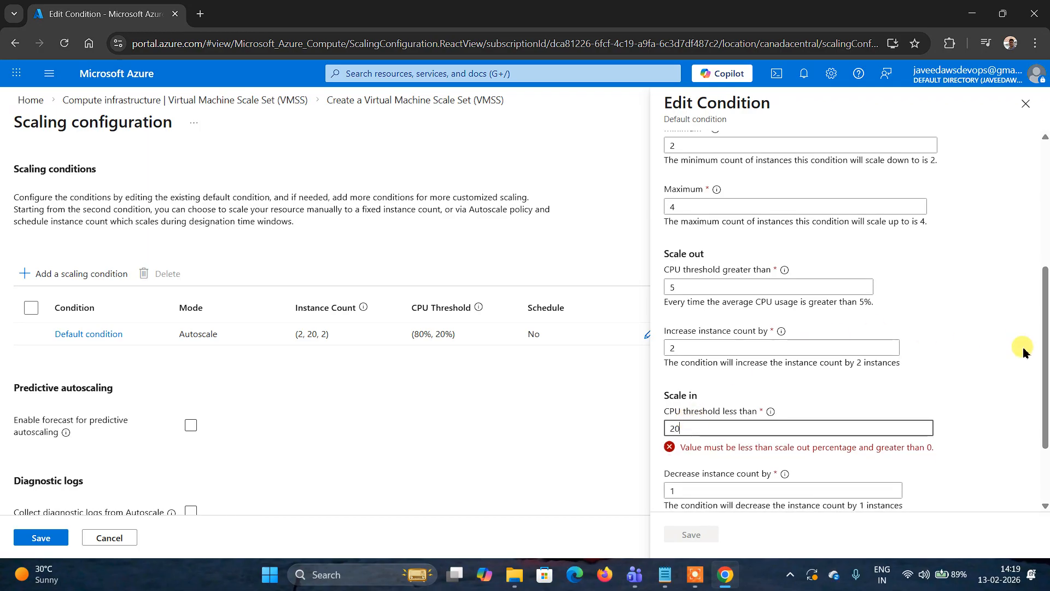
pyautogui.press('BackSpace')
pyautogui.press('BackSpace')
pyautogui.write('4')
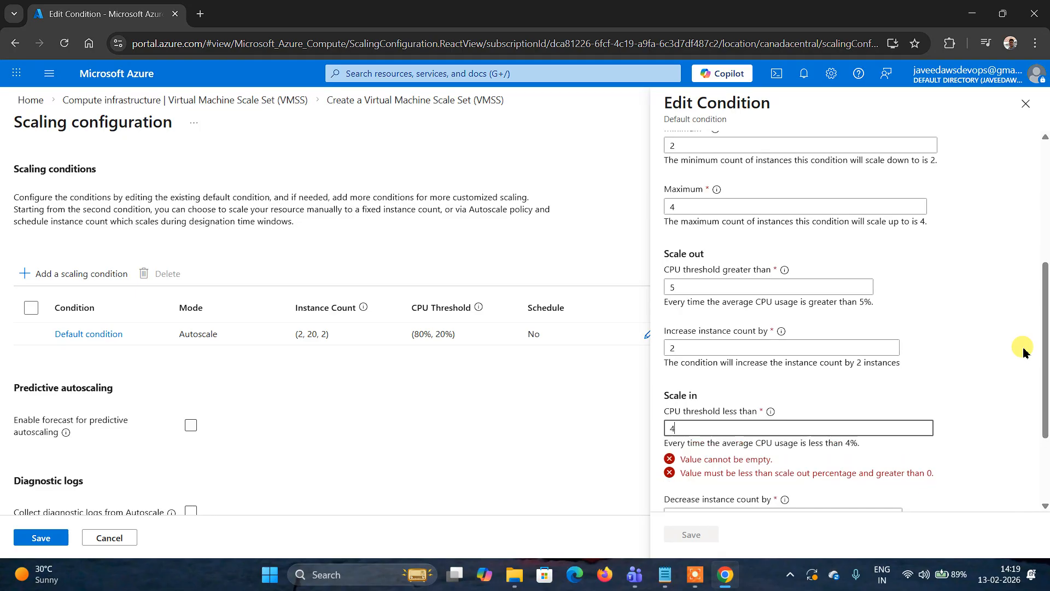
pyautogui.scroll(-1, 921, 352)
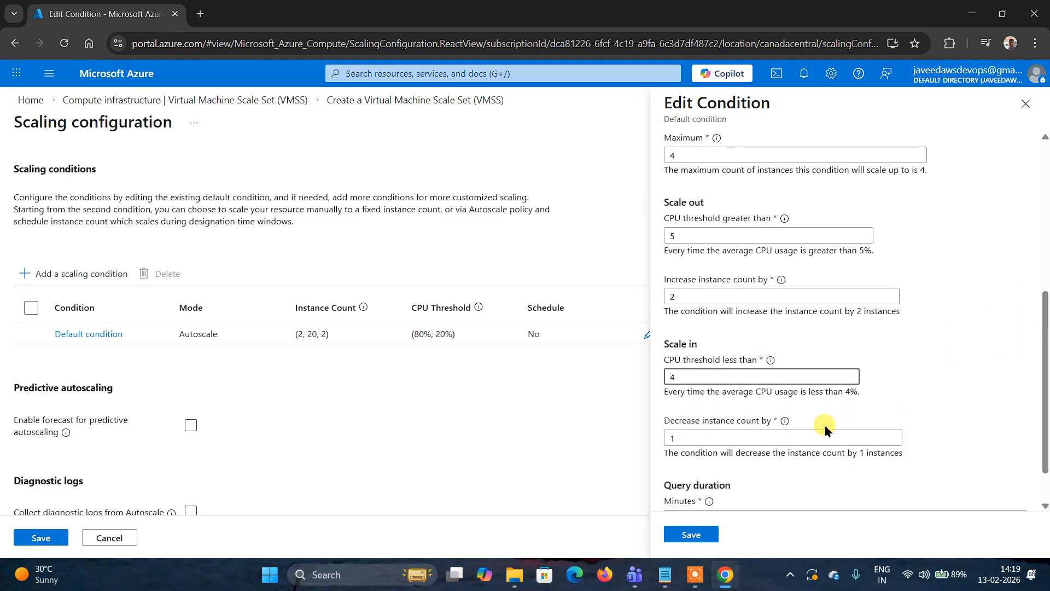
pyautogui.click(690, 440)
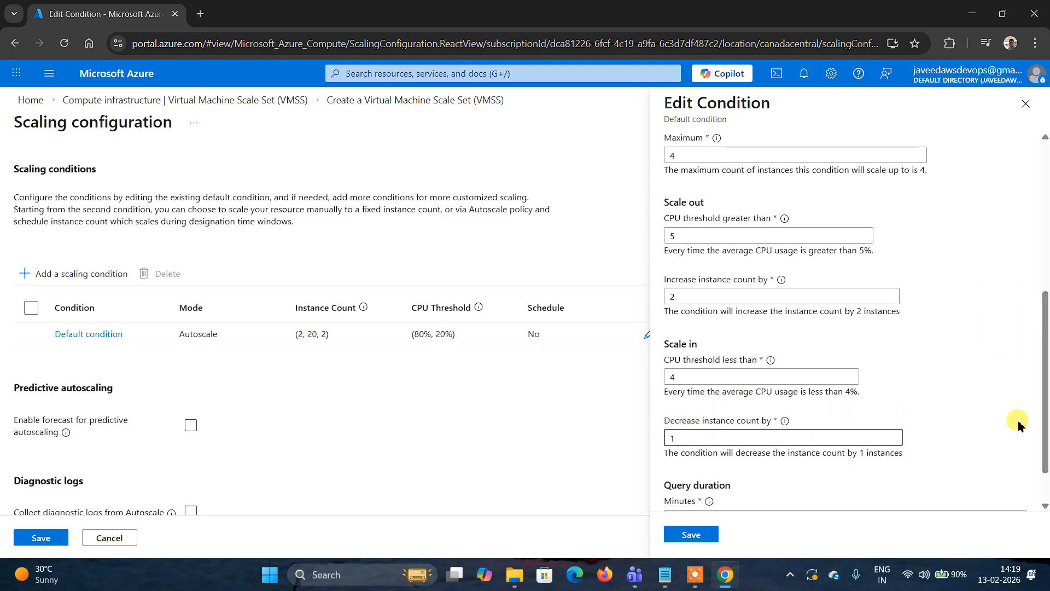
# - Set the query duration to 5 minutes and save the Default condition
pyautogui.scroll(-1, 1018, 425)
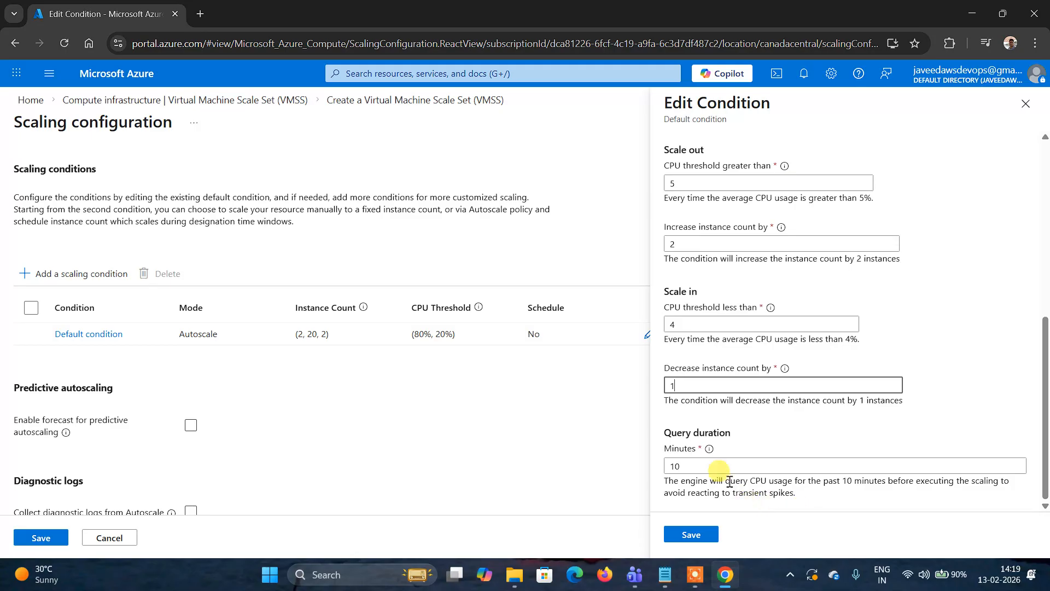
pyautogui.click(685, 463)
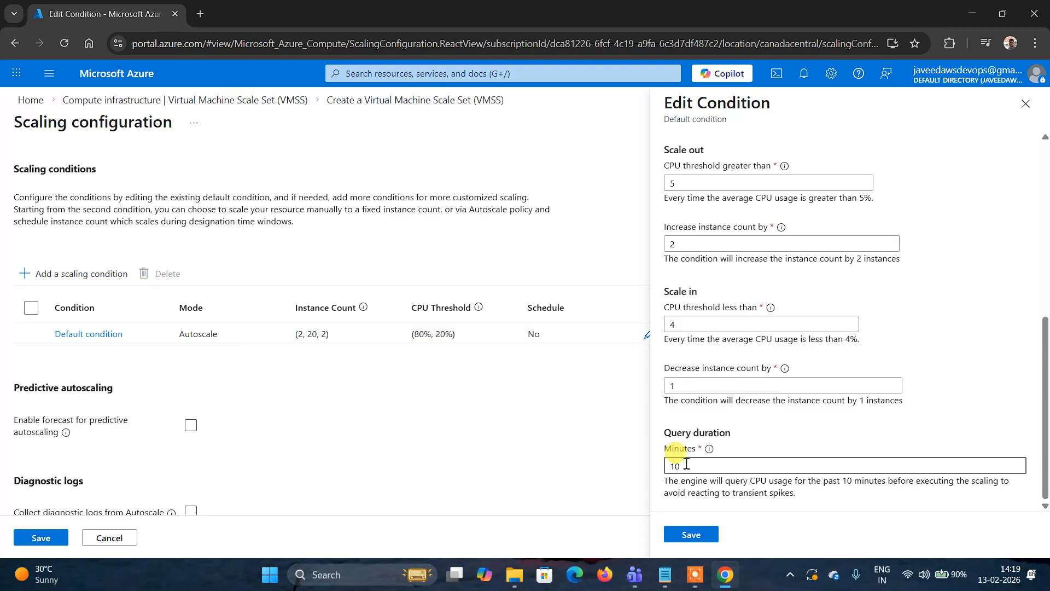
pyautogui.press('BackSpace')
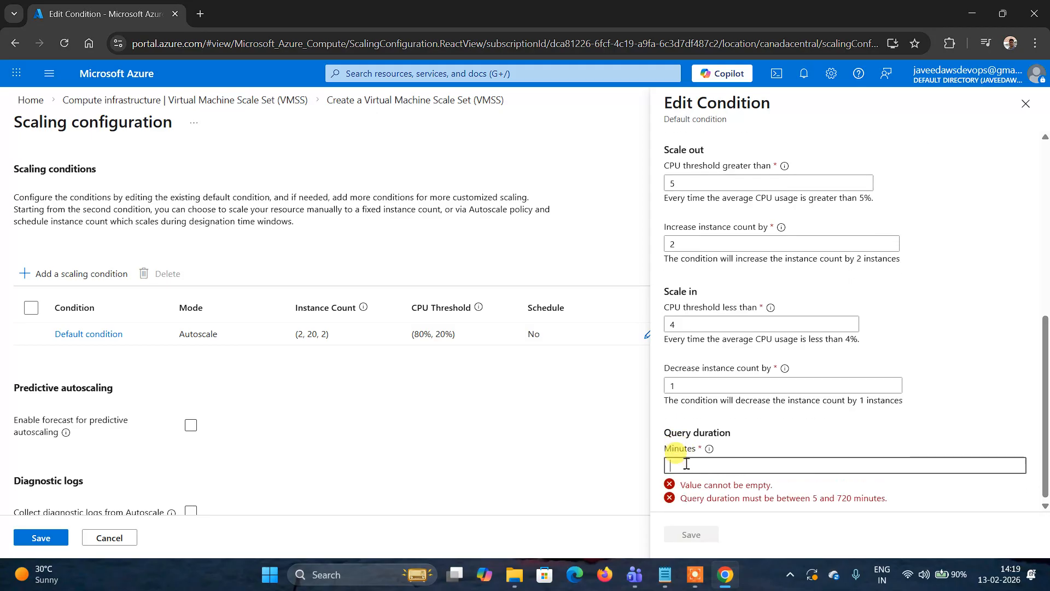
pyautogui.write('5')
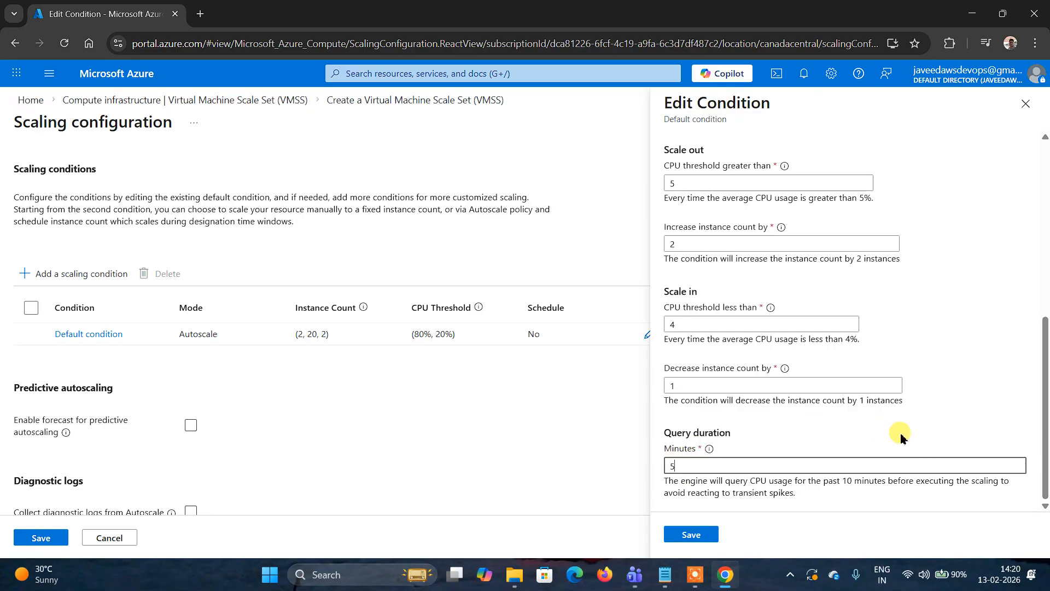
pyautogui.click(691, 534)
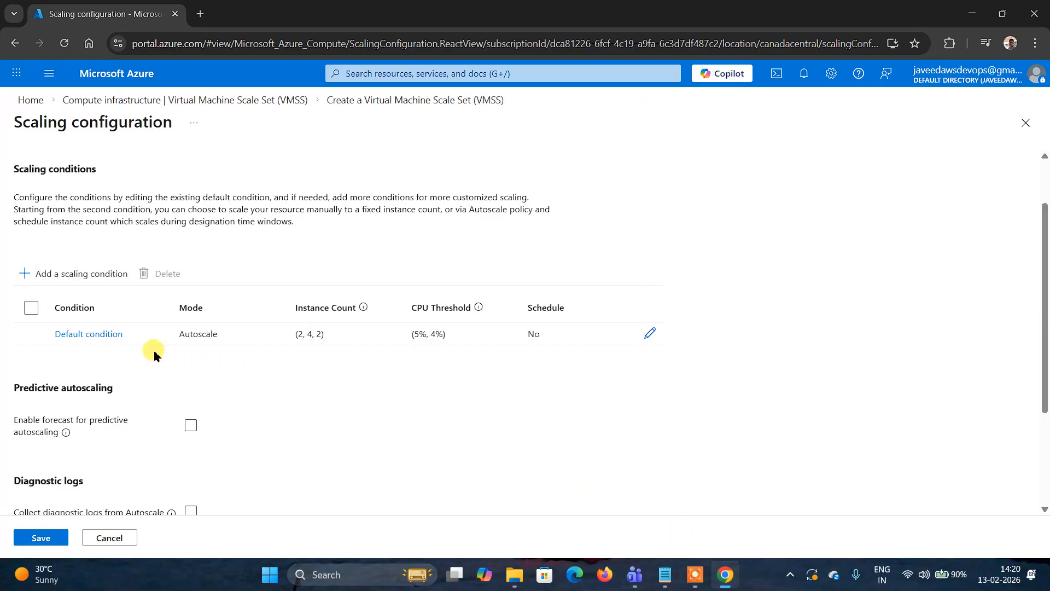
# - Review the Default condition's 2–4 instance limits and 5%/4% CPU thresholds, then save it again
pyautogui.click(94, 335)
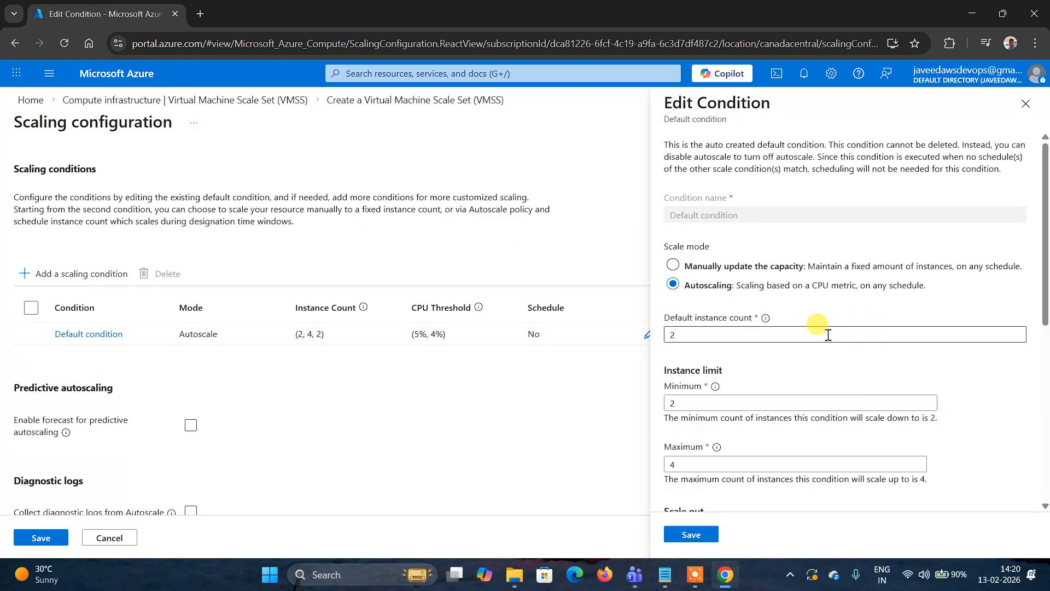
pyautogui.scroll(-4, 875, 274)
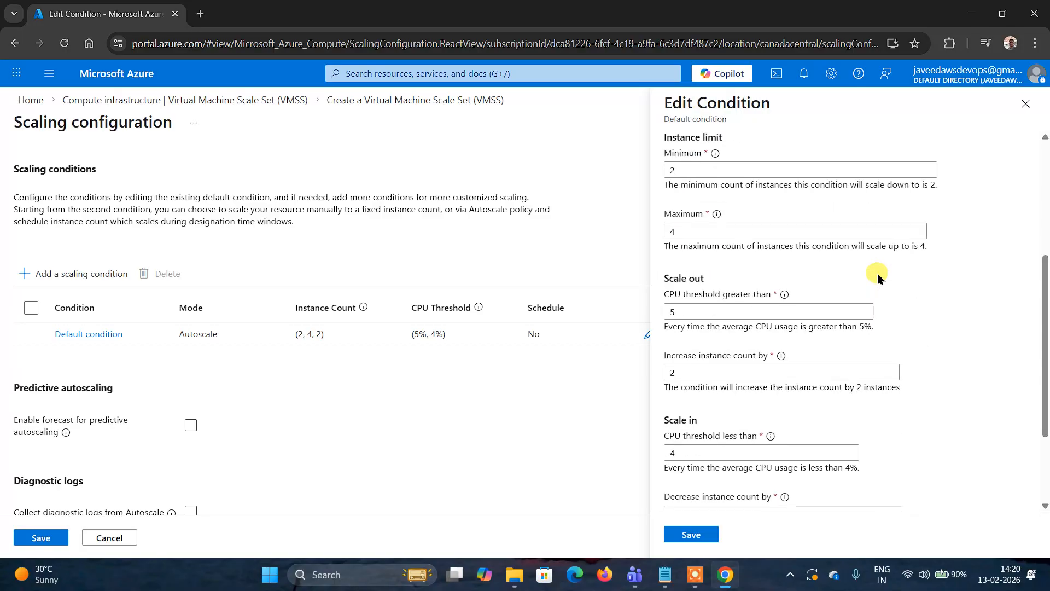
pyautogui.scroll(-2, 877, 279)
pyautogui.click(685, 534)
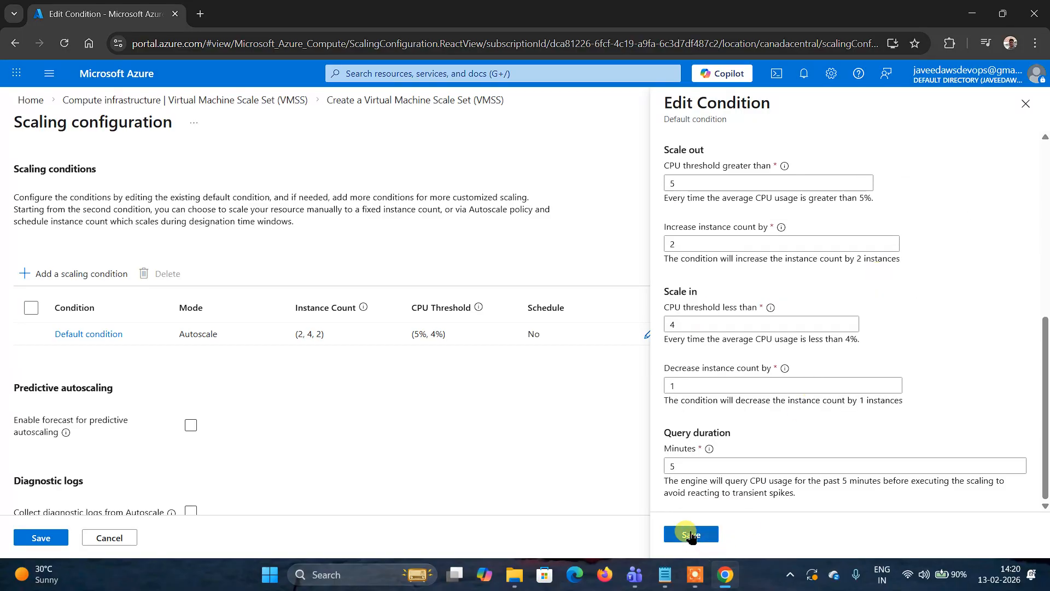
pyautogui.scroll(-3, 339, 432)
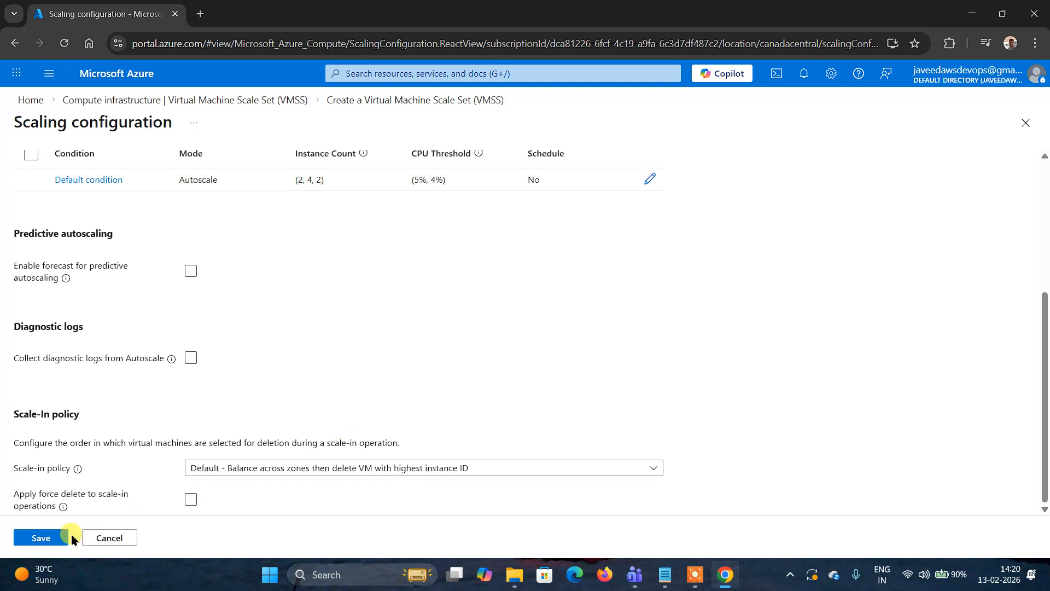
# - Save the autoscaling configuration and return to the scale set creation form
pyautogui.click(46, 539)
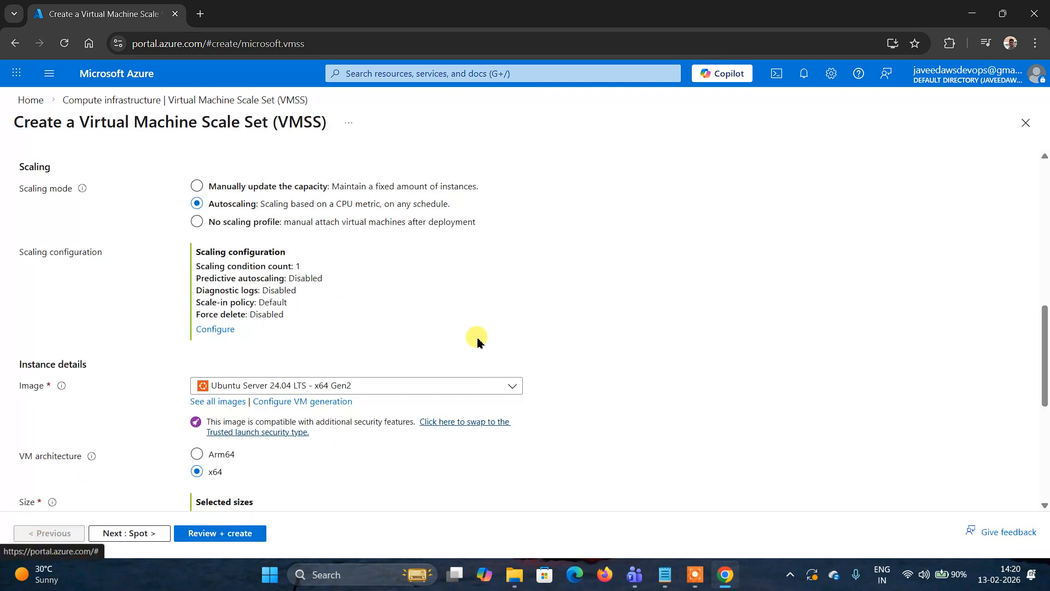
pyautogui.scroll(-3, 476, 340)
pyautogui.scroll(-1, 477, 342)
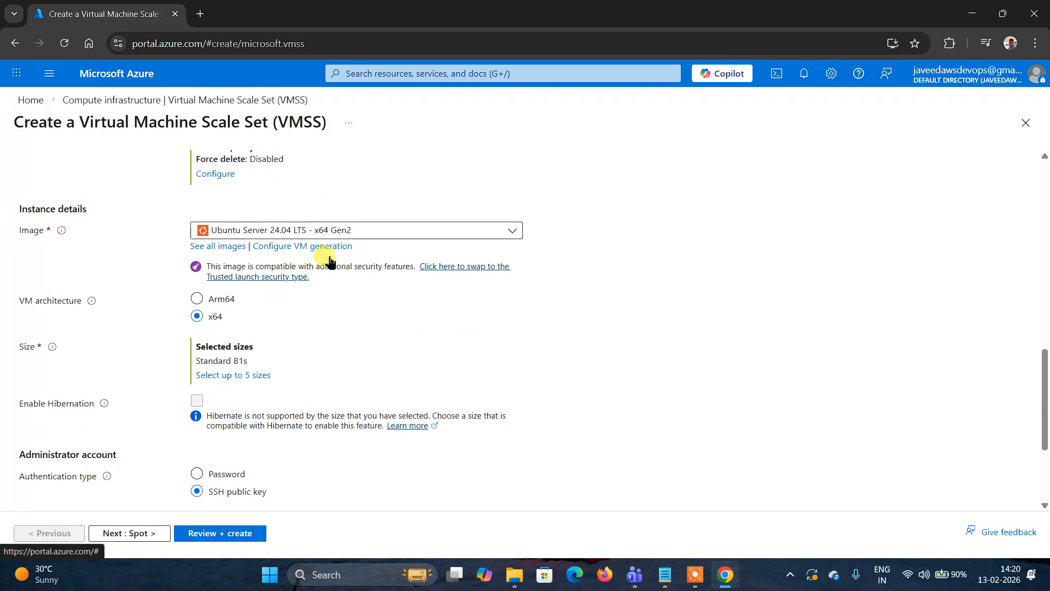
pyautogui.scroll(-5, 389, 388)
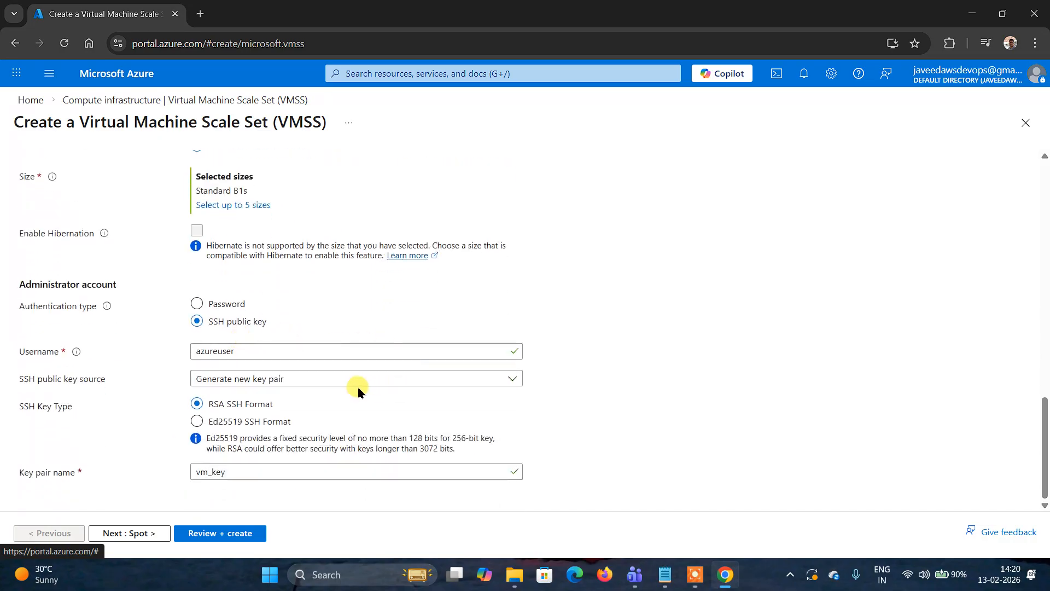
pyautogui.scroll(2, 345, 293)
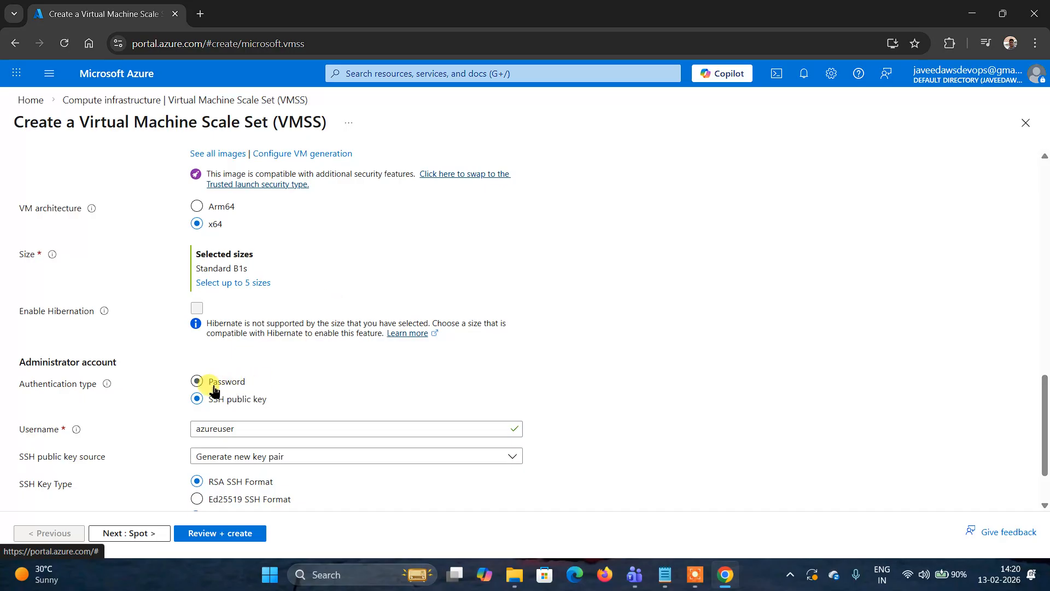
# - Switch the administrator account to Password authentication with username azureuser
pyautogui.click(197, 381)
pyautogui.click(228, 429)
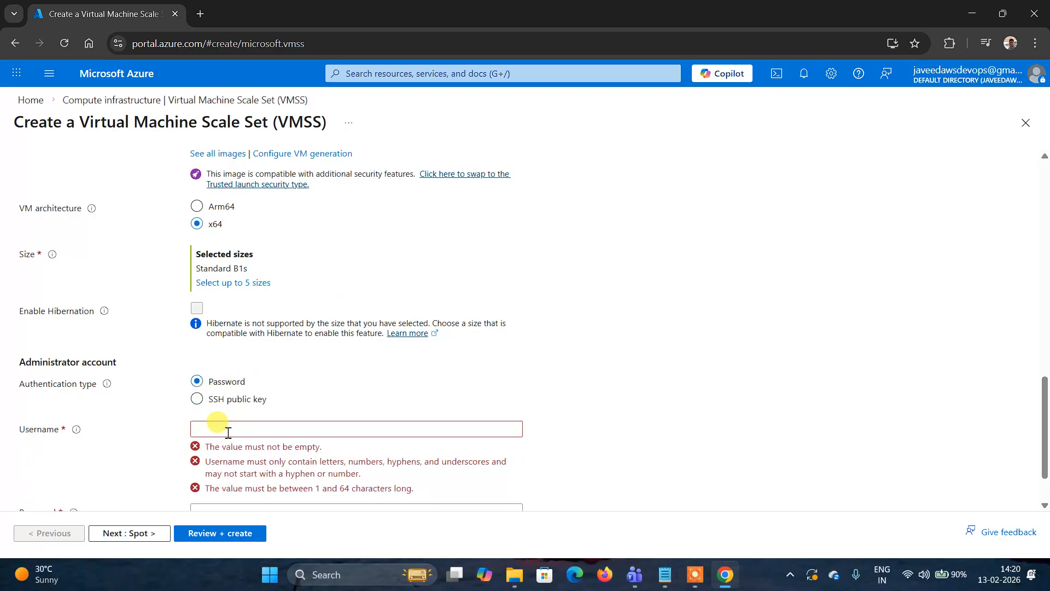
pyautogui.click(228, 430)
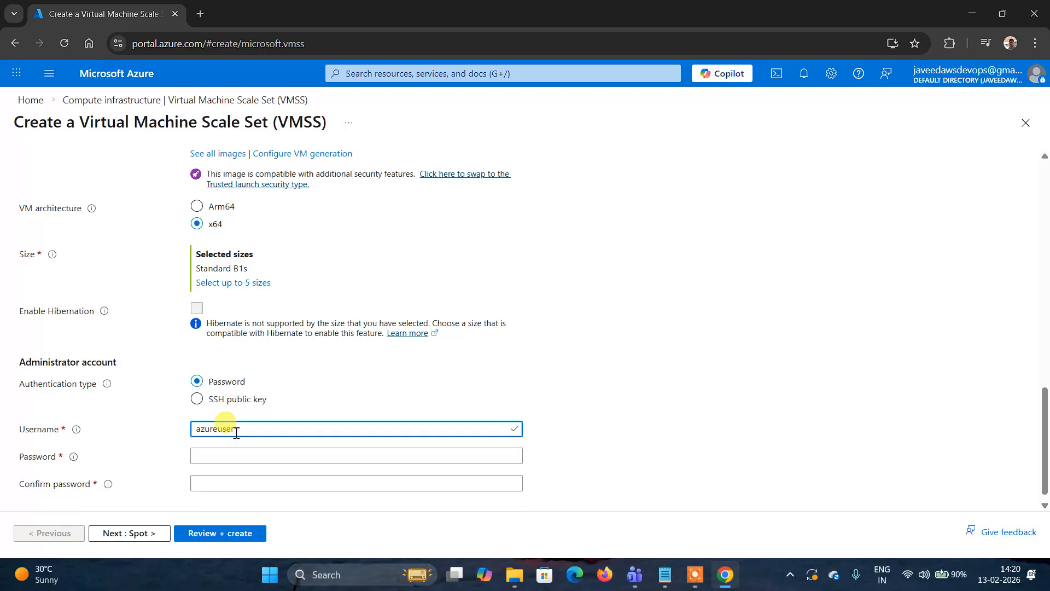
pyautogui.click(664, 576)
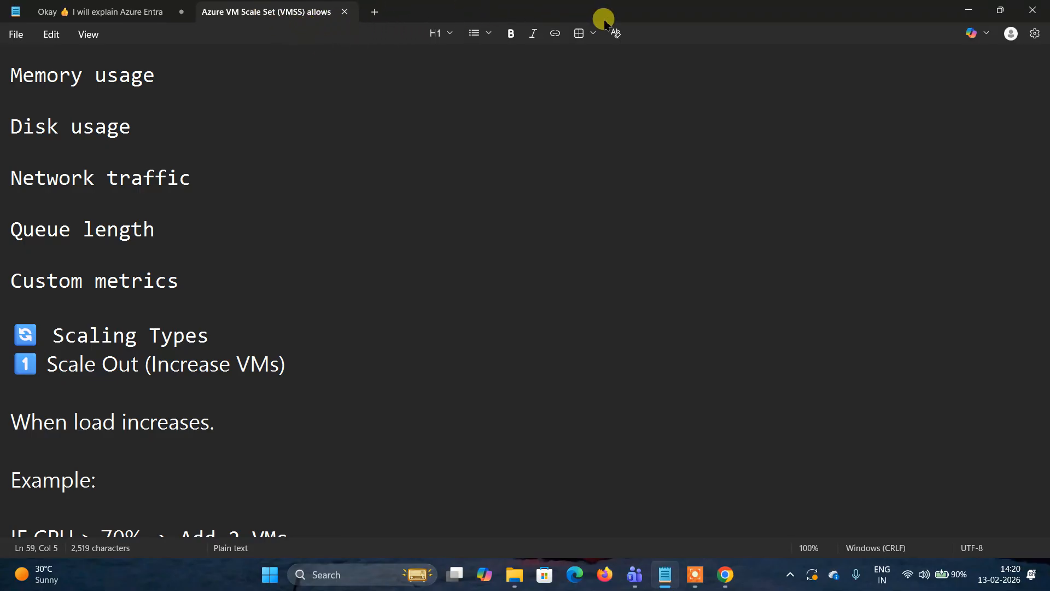
# - Type a draft administrator password into a new Notepad tab
pyautogui.click(378, 12)
pyautogui.write('d')
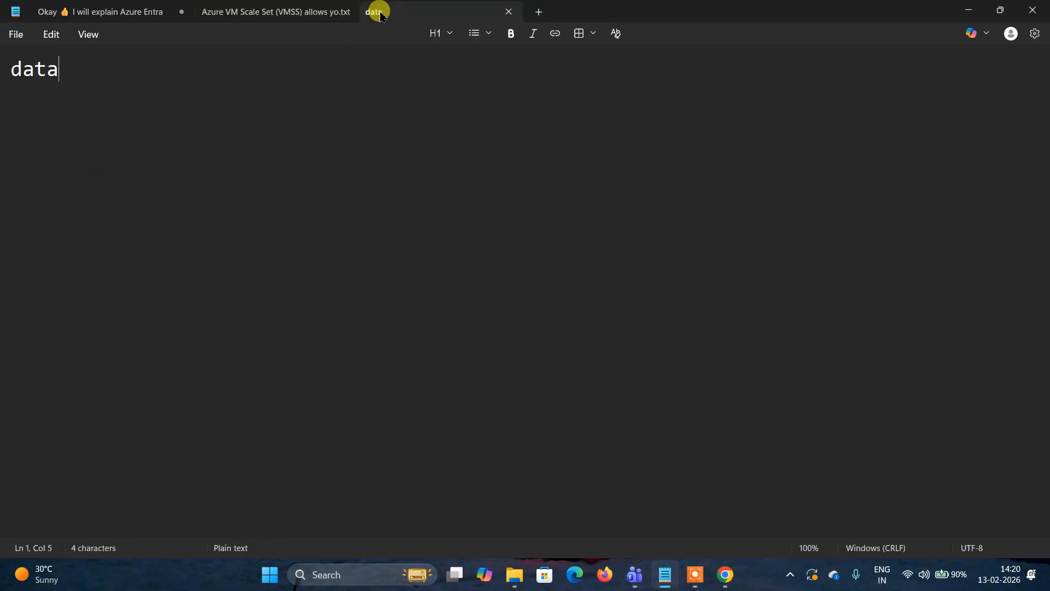
pyautogui.write('at')
pyautogui.press('BackSpace')
pyautogui.press('BackSpace')
pyautogui.press('BackSpace')
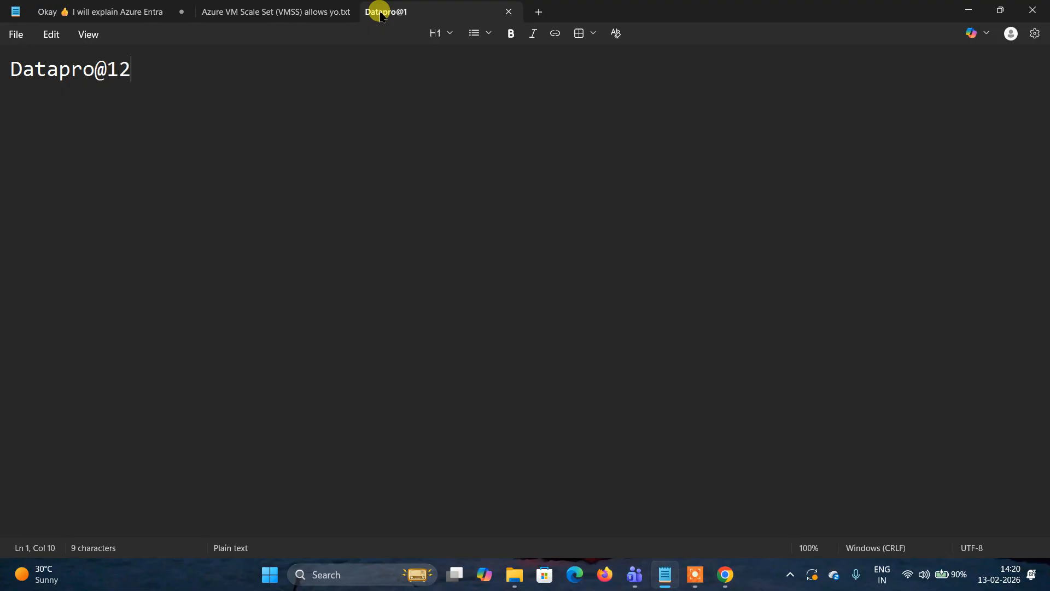
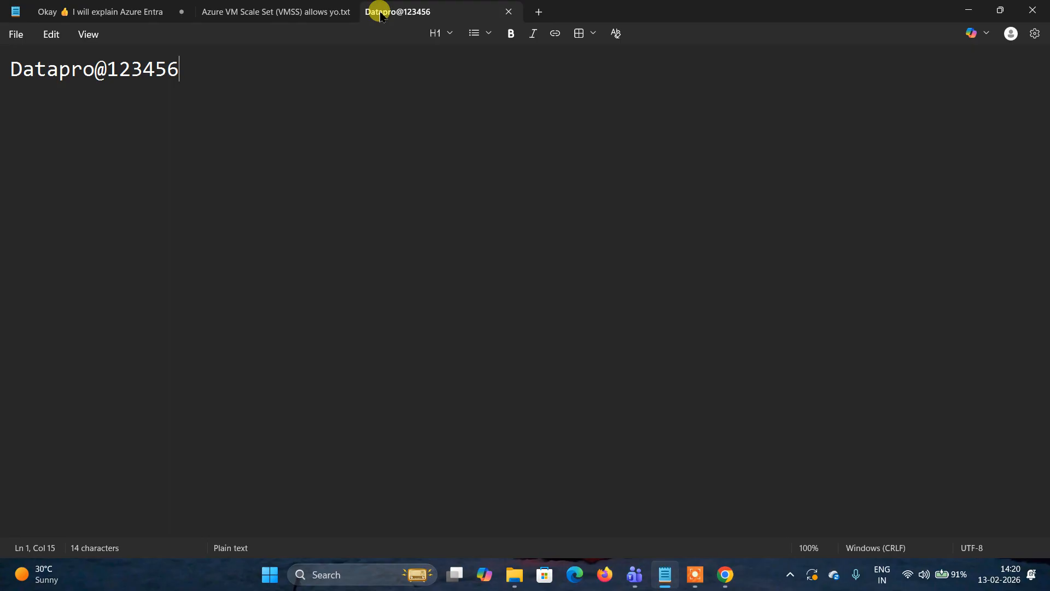
pyautogui.moveTo(202, 61); pyautogui.dragTo(10, 64)
pyautogui.rightClick(48, 68)
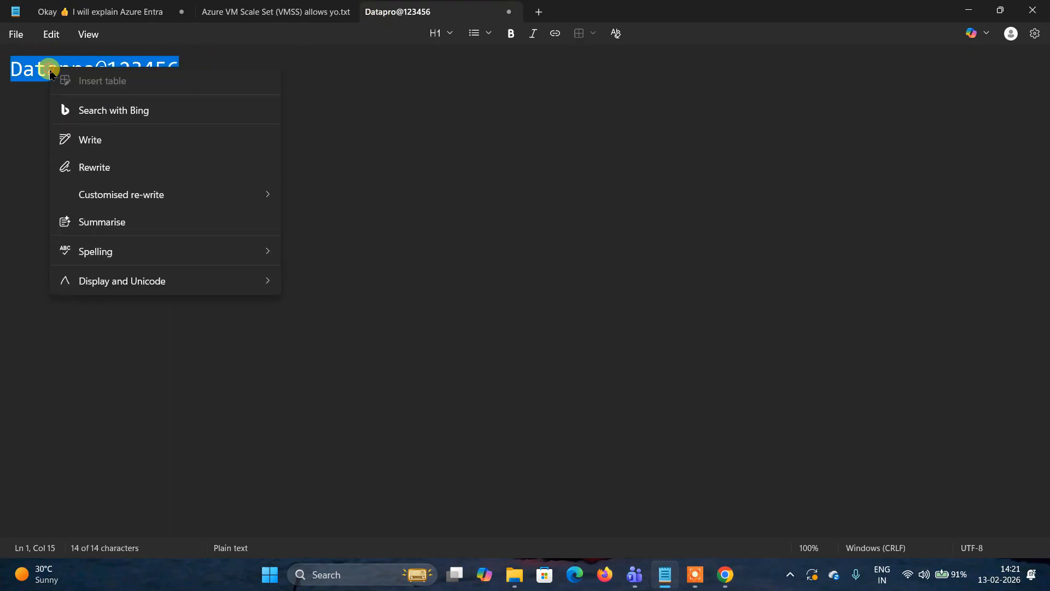
pyautogui.click(163, 94)
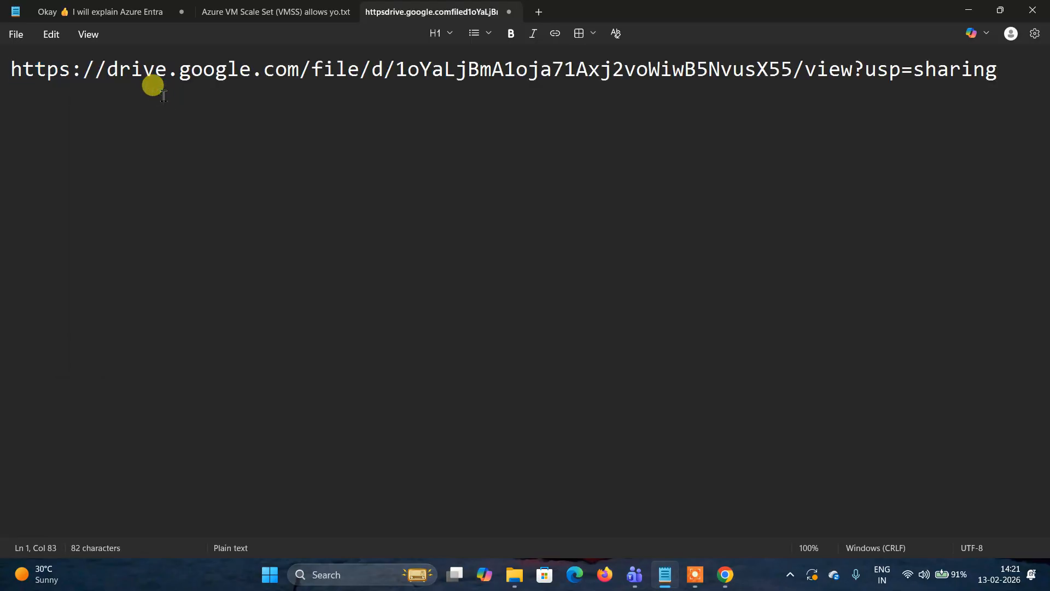
# - Replace the accidental paste with the final 14-character password and copy it to the clipboard
pyautogui.moveTo(987, 82); pyautogui.dragTo(1, 47)
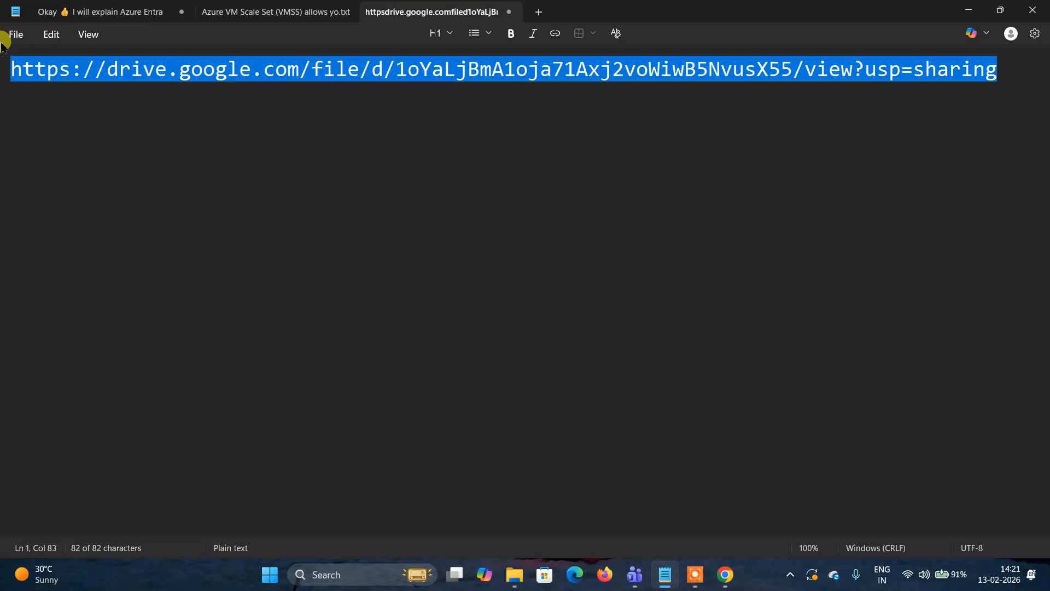
pyautogui.press('BackSpace')
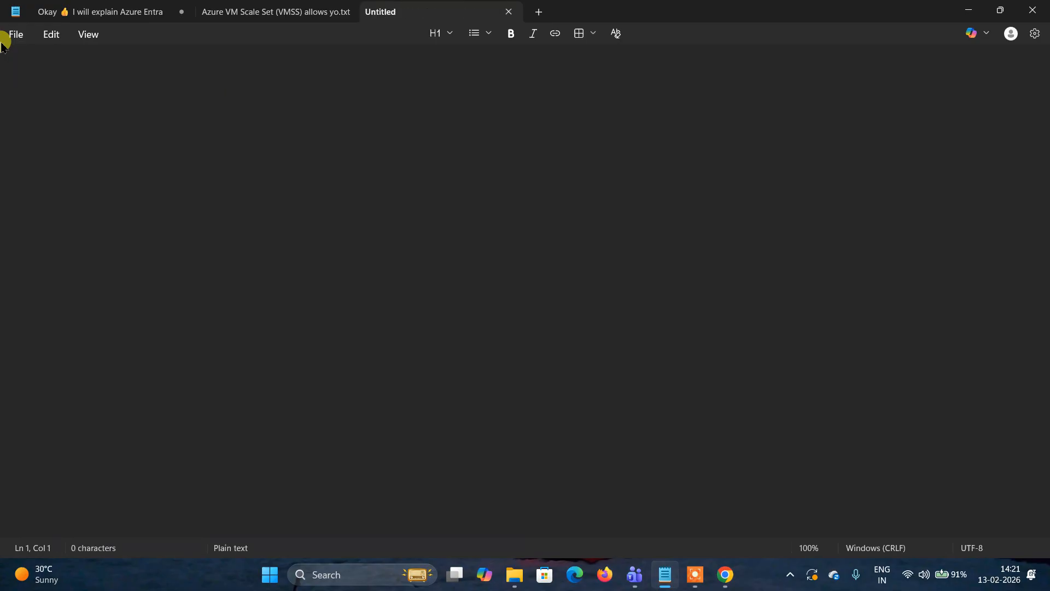
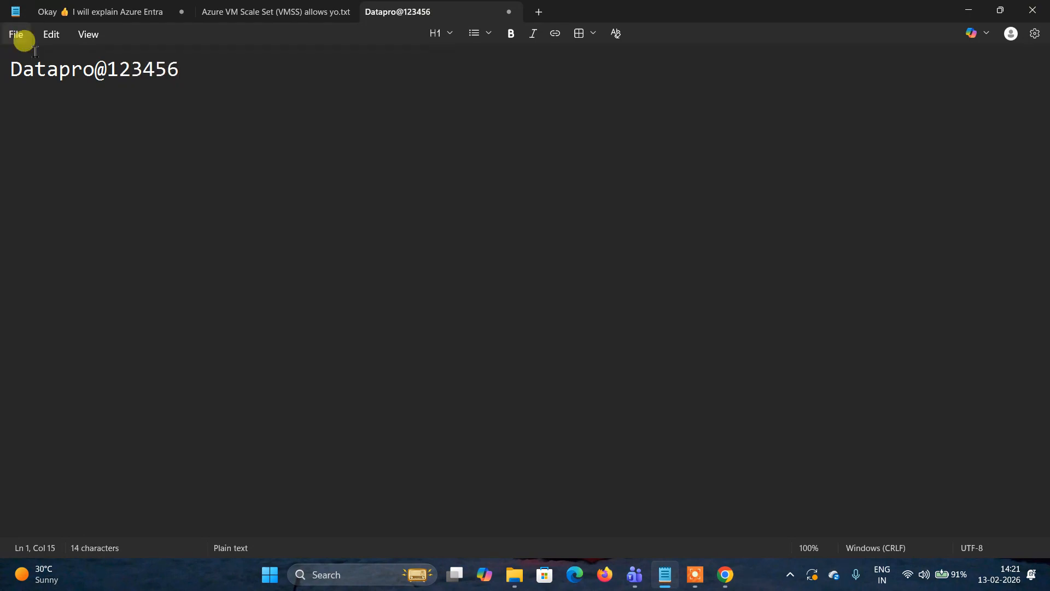
pyautogui.moveTo(206, 83); pyautogui.dragTo(8, 71)
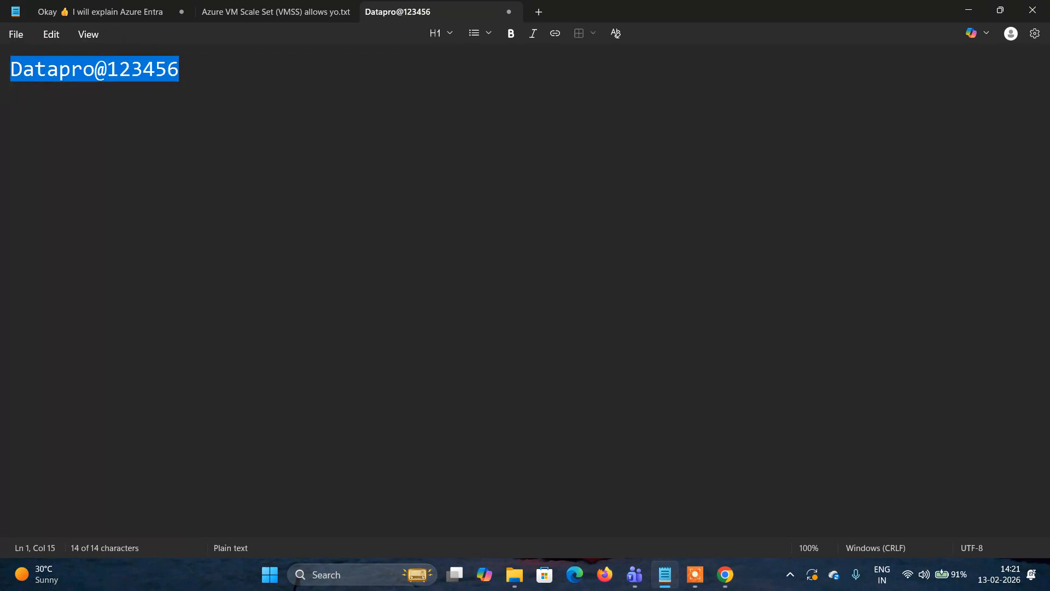
pyautogui.rightClick(49, 75)
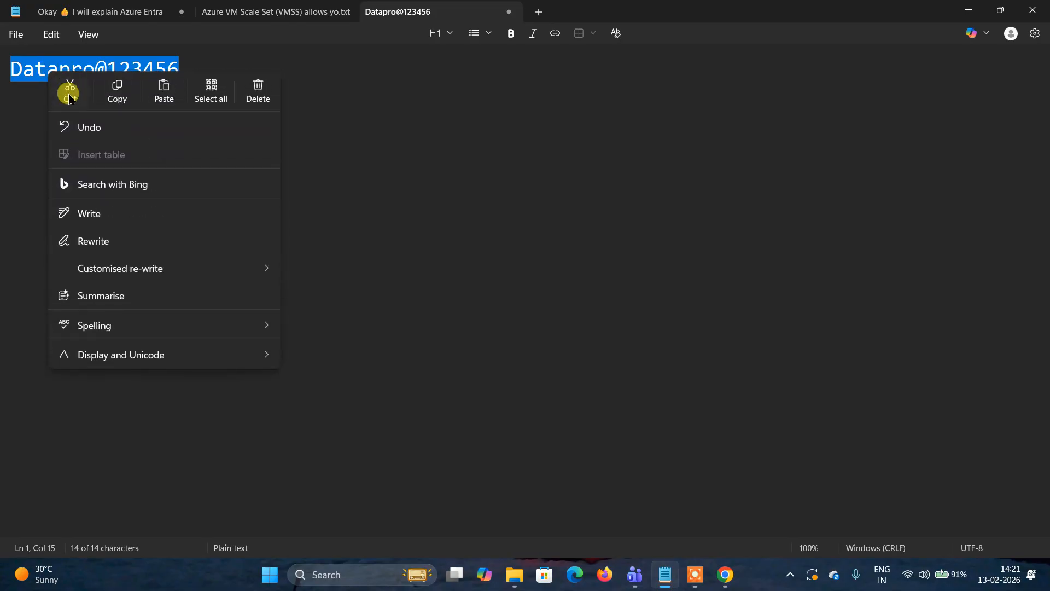
pyautogui.click(123, 91)
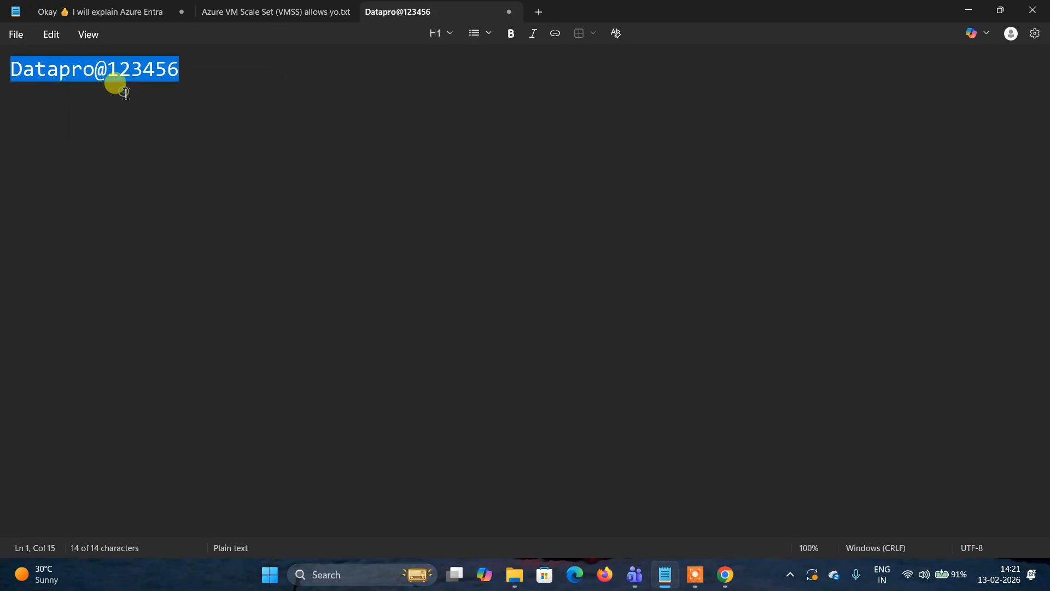
pyautogui.click(968, 10)
# - Paste the copied password into Password and Confirm password, then go to Networking
pyautogui.click(262, 457)
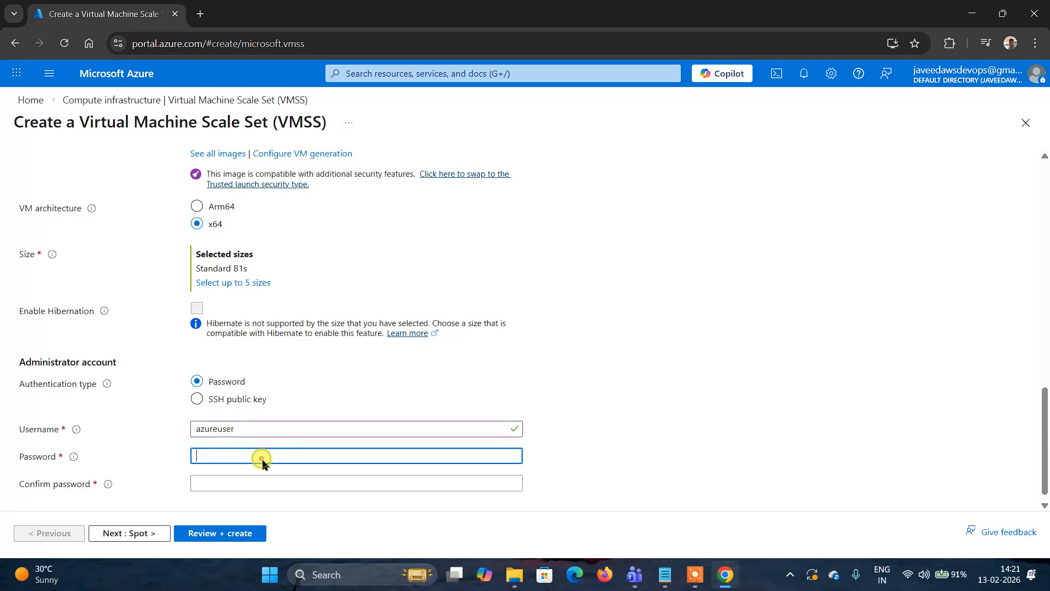
pyautogui.rightClick(262, 458)
pyautogui.click(302, 273)
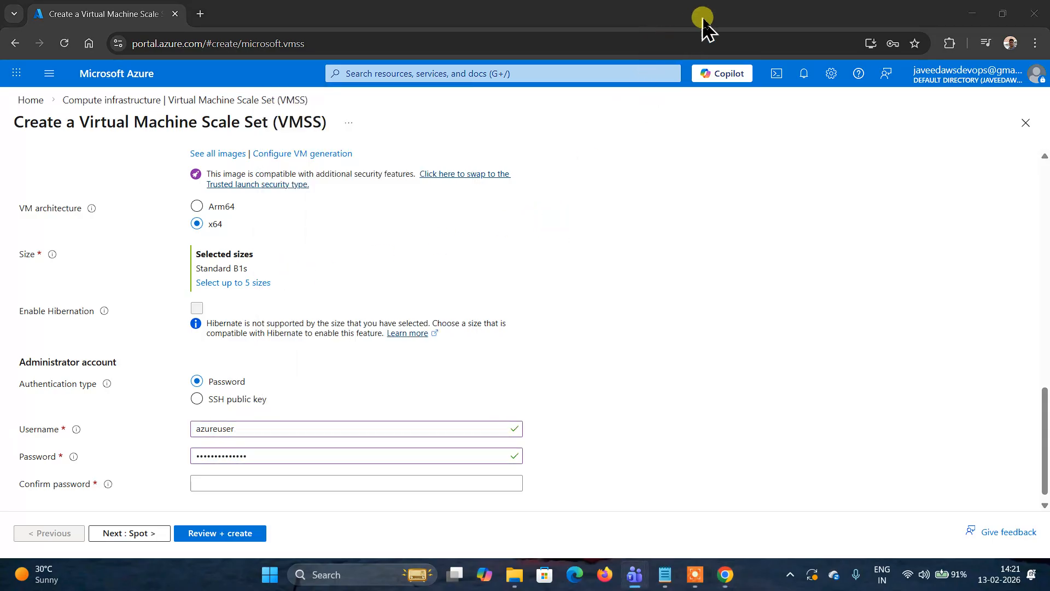
pyautogui.scroll(-1, 601, 262)
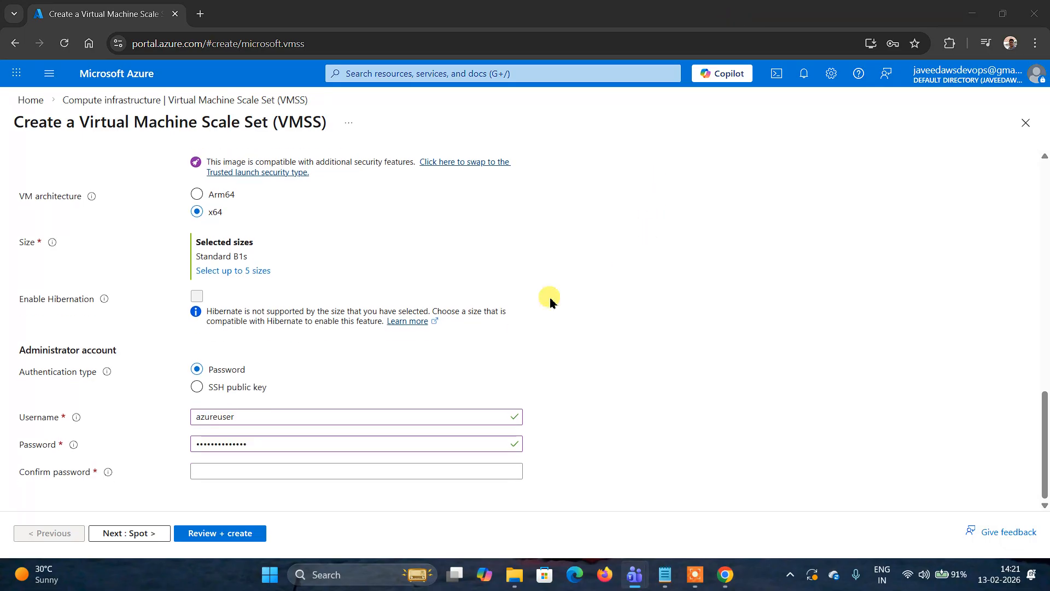
pyautogui.click(201, 467)
pyautogui.rightClick(202, 468)
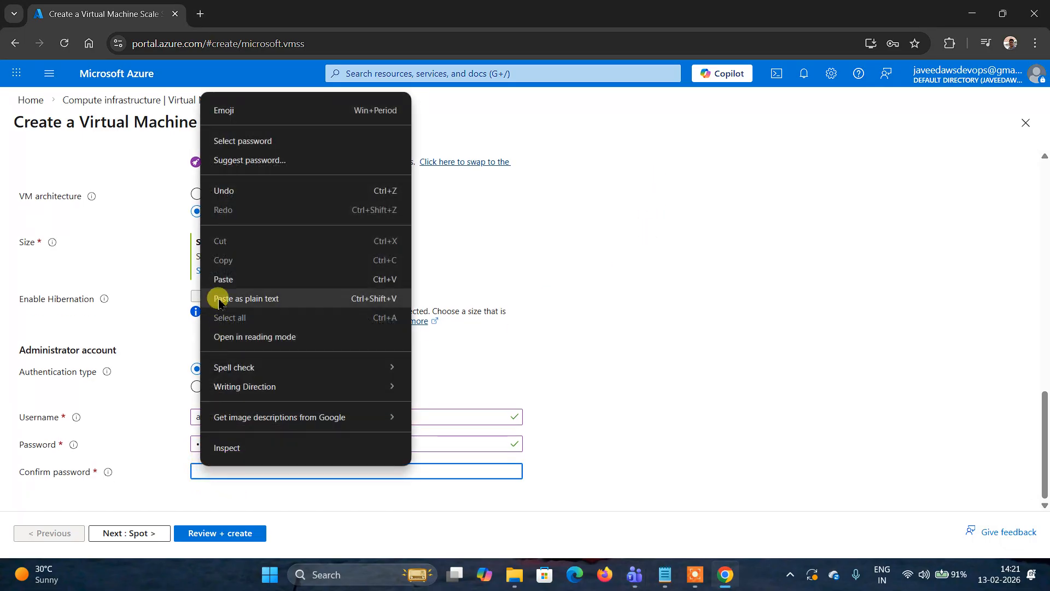
pyautogui.click(218, 277)
pyautogui.scroll(15, 625, 283)
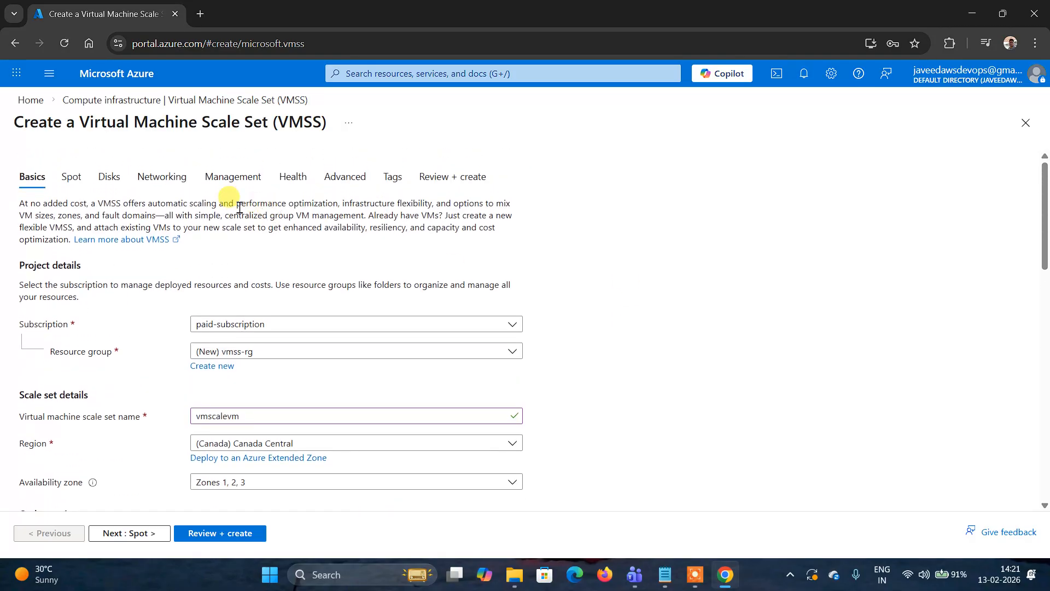
pyautogui.click(172, 177)
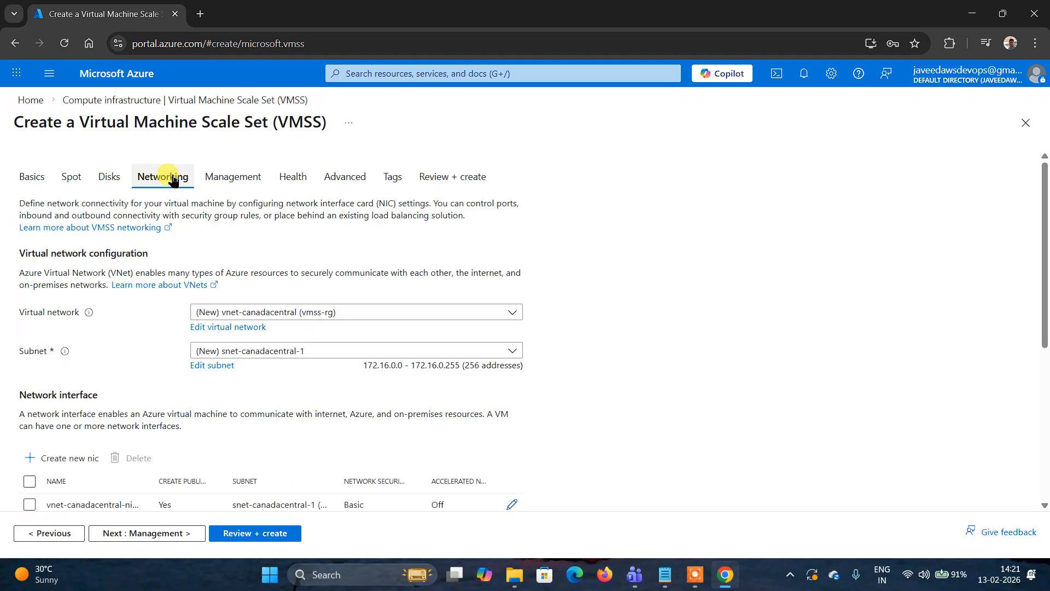
# - Find the Load balancing load balancer list empty and start creating a new load balancer
pyautogui.scroll(-3, 668, 343)
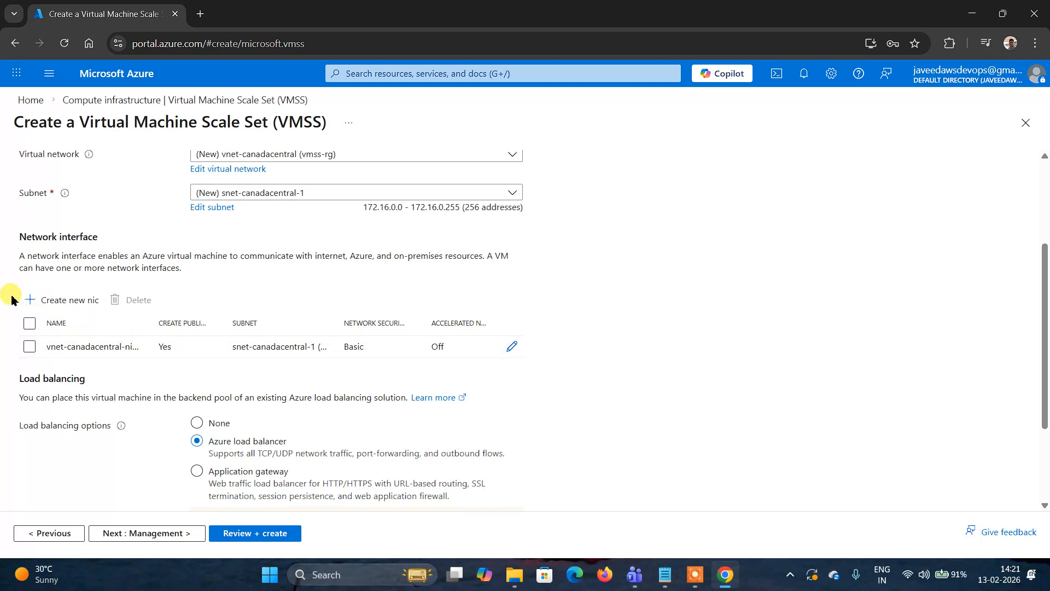
pyautogui.click(30, 323)
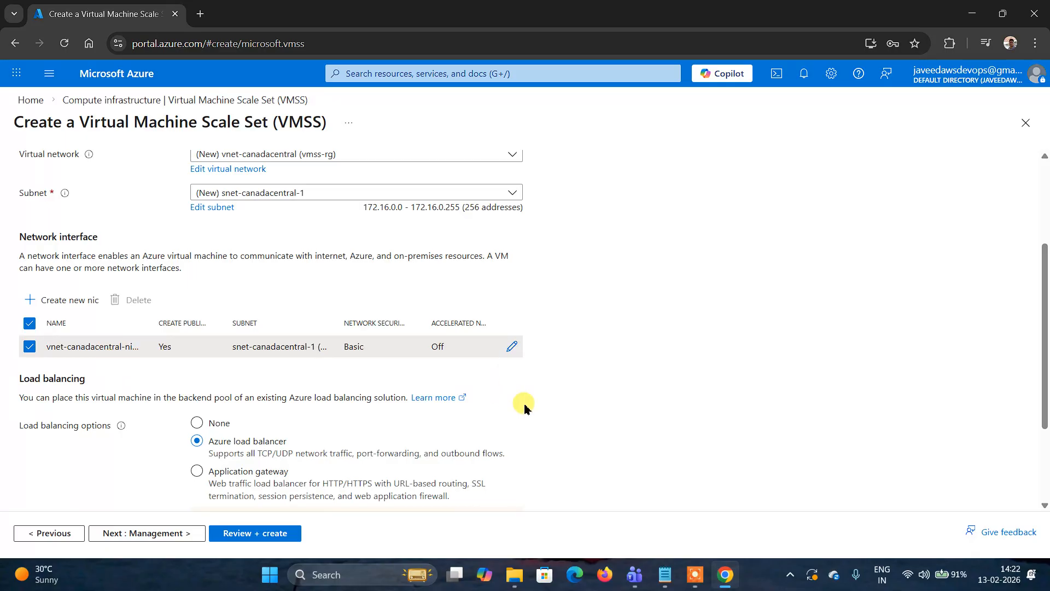
pyautogui.scroll(2, 524, 407)
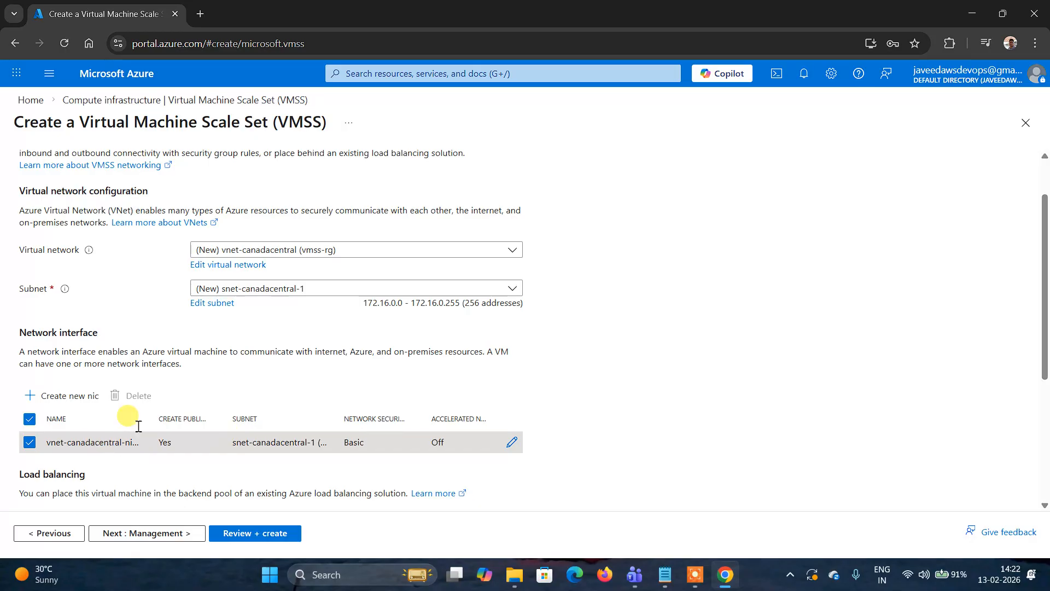
pyautogui.scroll(-2, 648, 392)
pyautogui.scroll(-2, 649, 392)
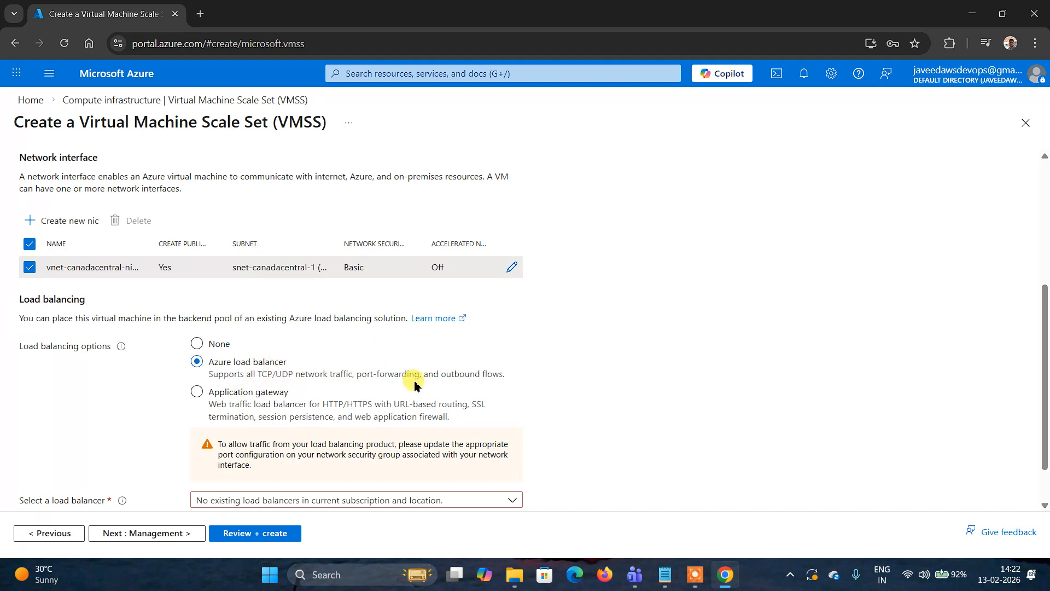
pyautogui.scroll(-1, 416, 383)
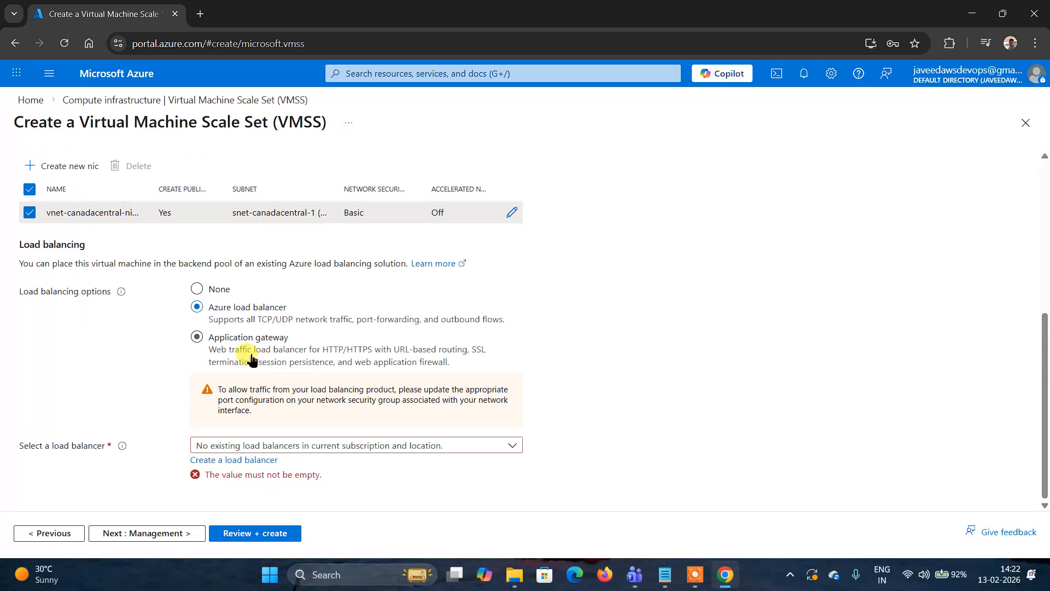
pyautogui.click(502, 446)
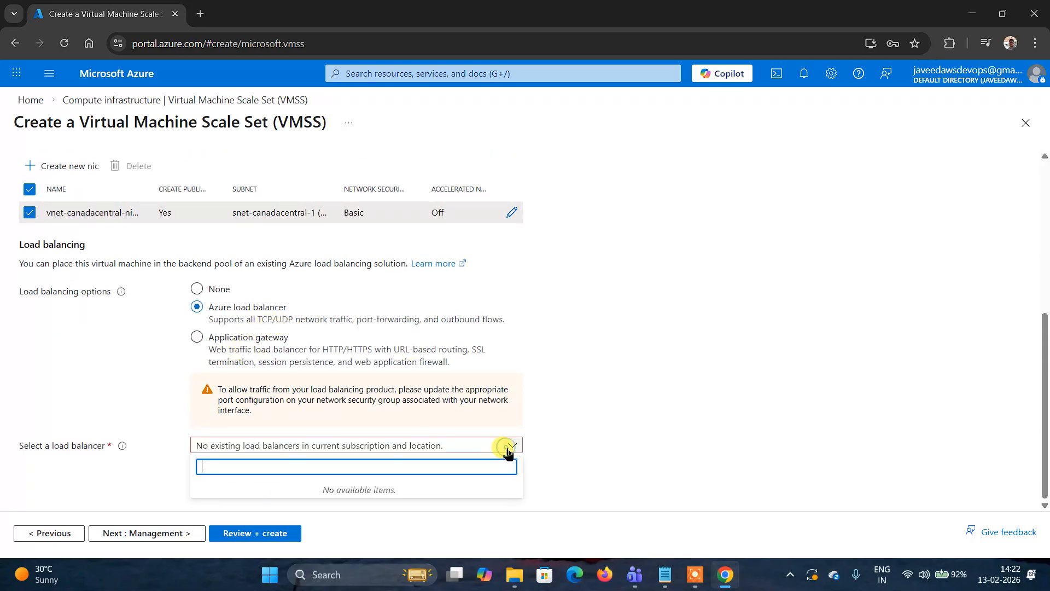
pyautogui.click(556, 453)
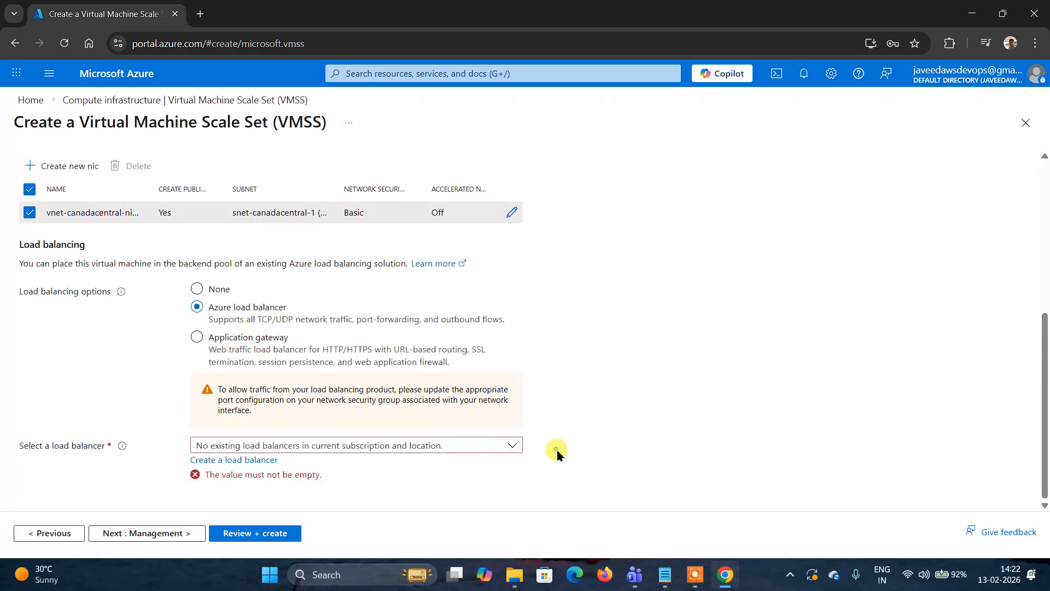
pyautogui.click(225, 461)
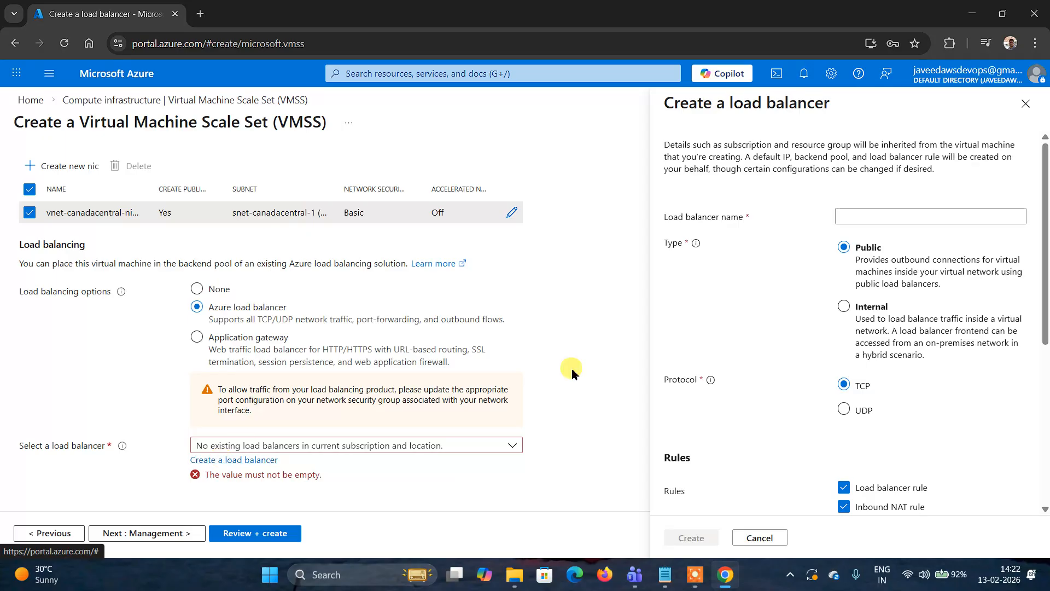
# - Name the new public TCP load balancer 'vmsslb' and create it with default rules
pyautogui.scroll(-3, 957, 465)
pyautogui.scroll(-3, 960, 462)
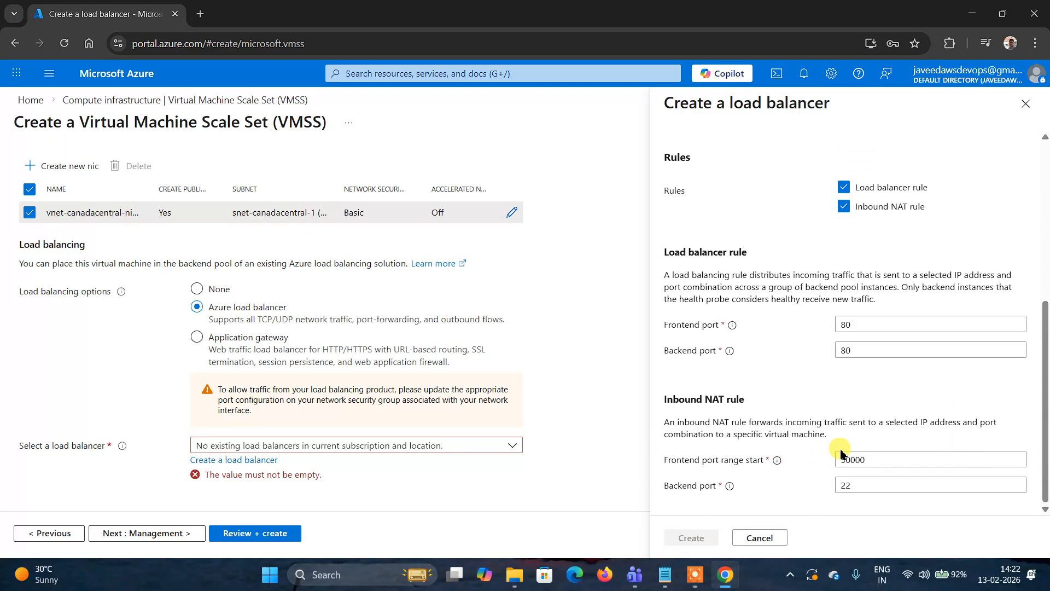
pyautogui.scroll(6, 837, 432)
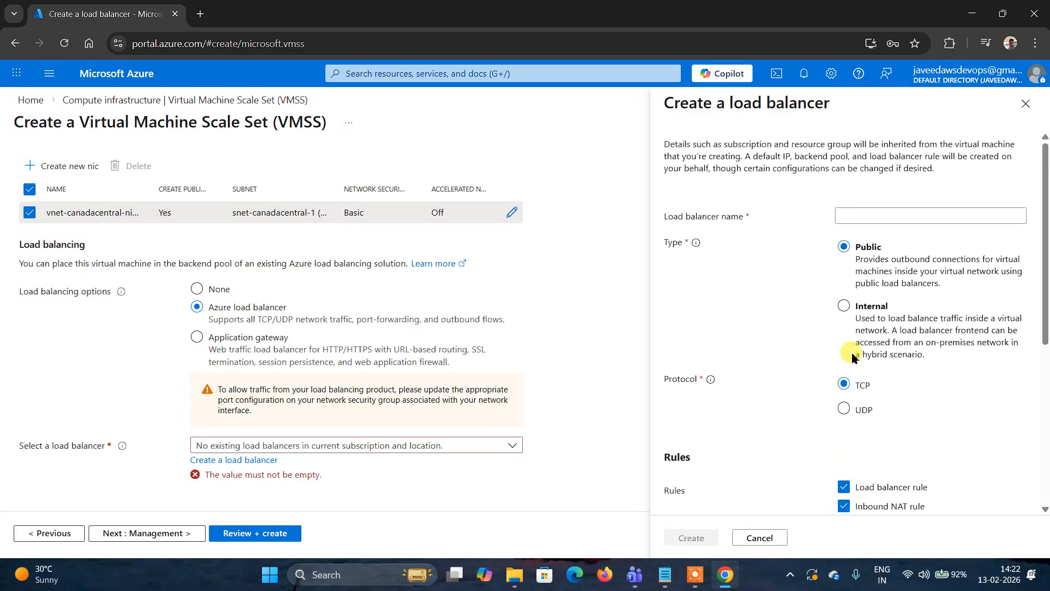
pyautogui.click(860, 219)
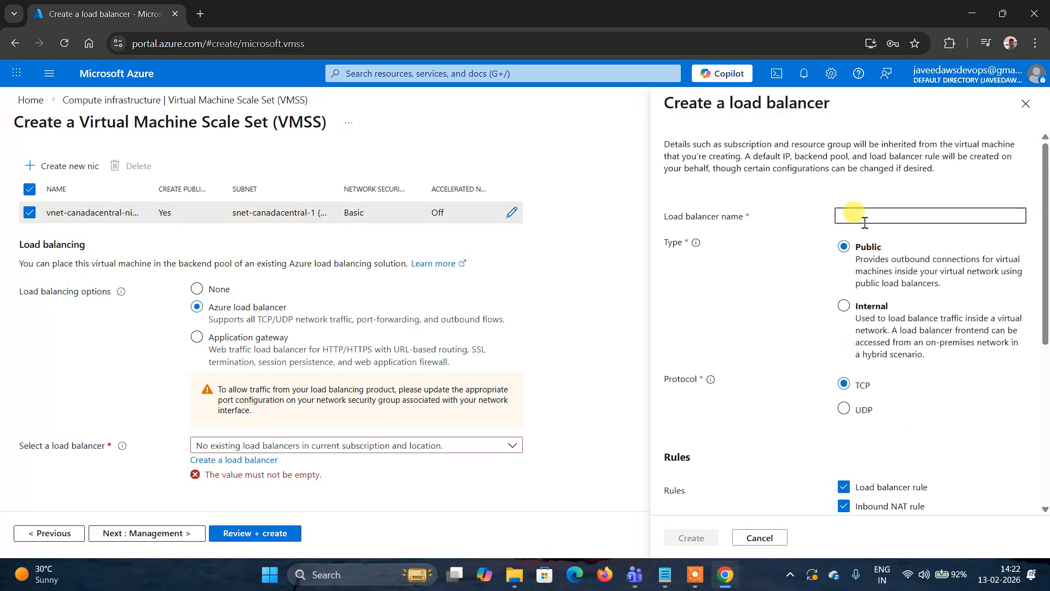
pyautogui.write('vmlsslb')
pyautogui.scroll(-3, 853, 301)
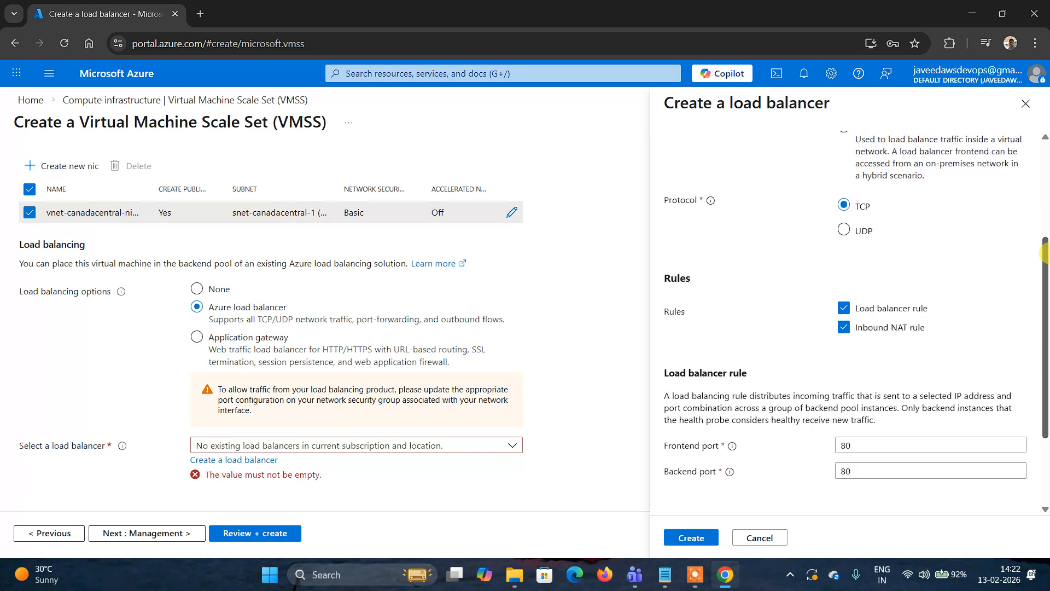
pyautogui.click(690, 538)
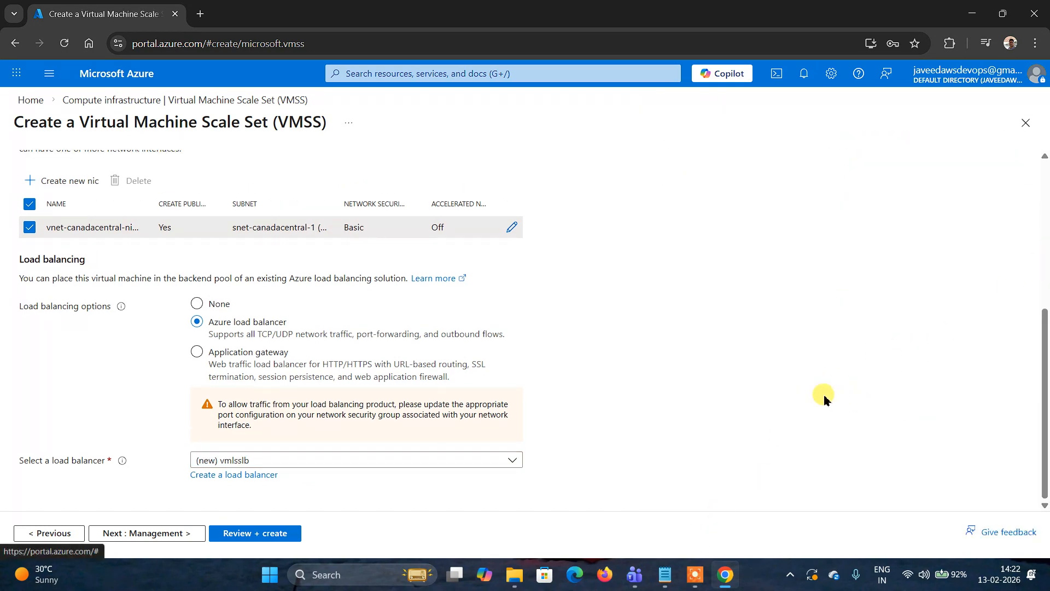
# - On the Management tab, keep the upgrade mode set to Manual
pyautogui.scroll(5, 525, 309)
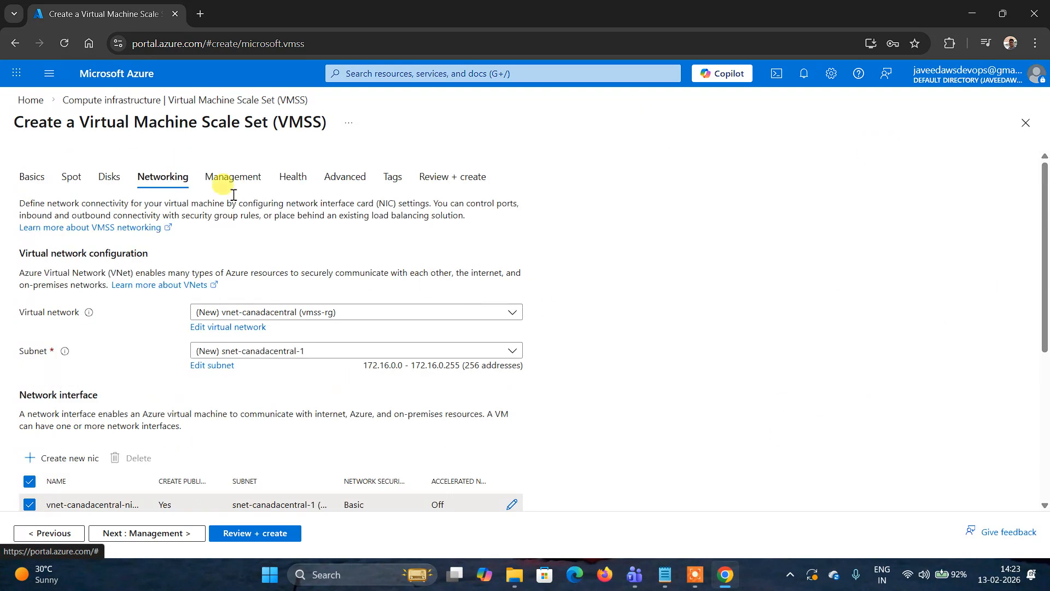
pyautogui.click(228, 180)
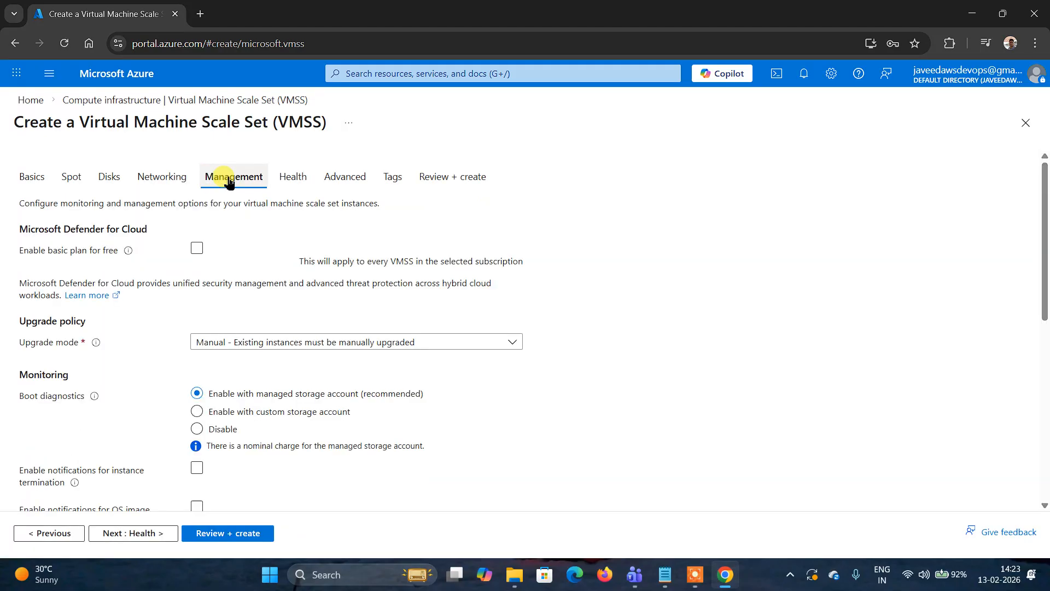
pyautogui.click(360, 353)
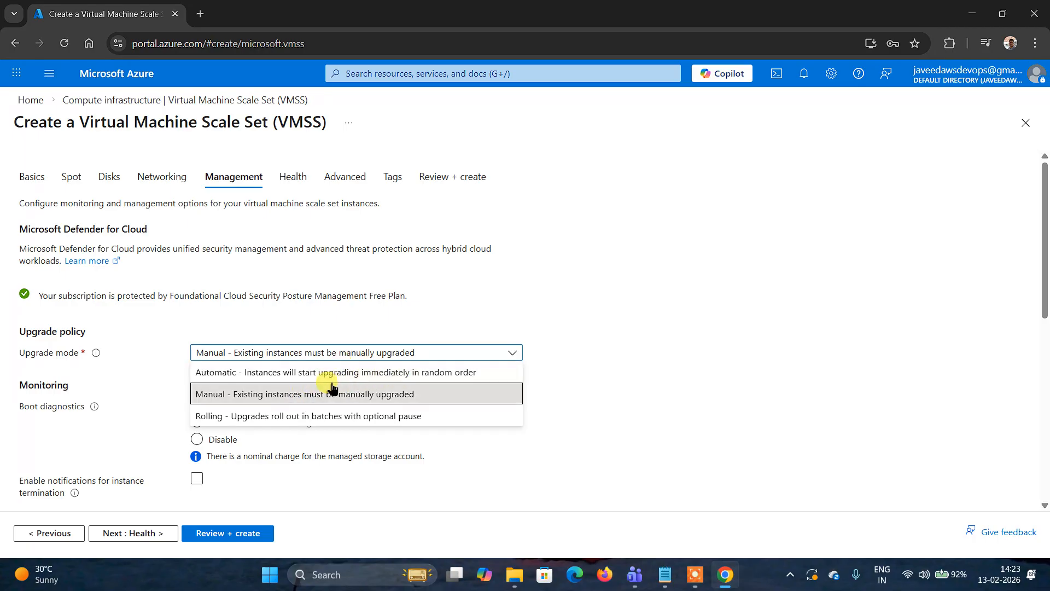
pyautogui.click(492, 267)
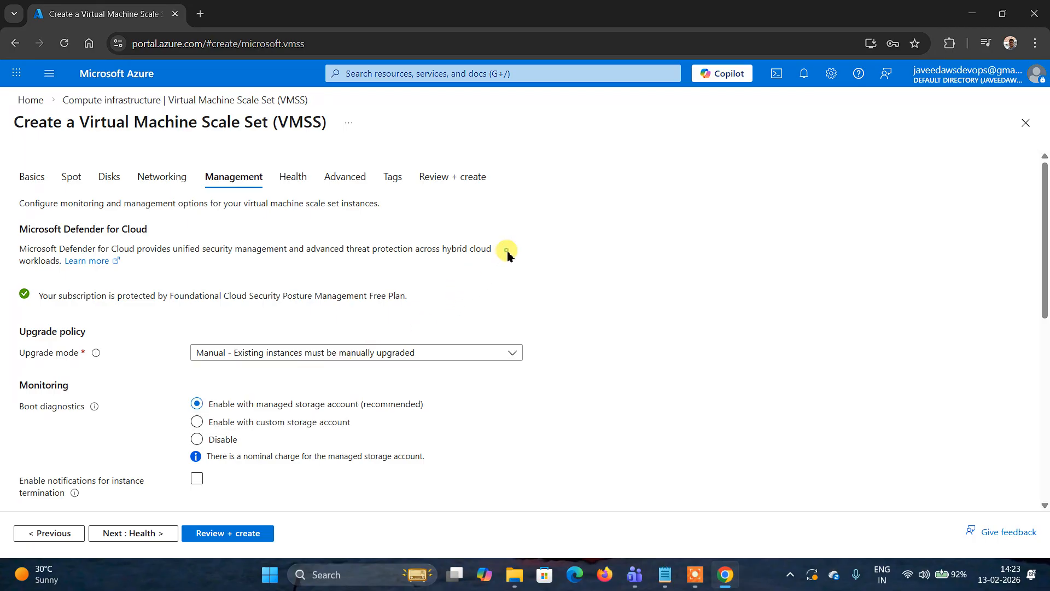
pyautogui.click(317, 364)
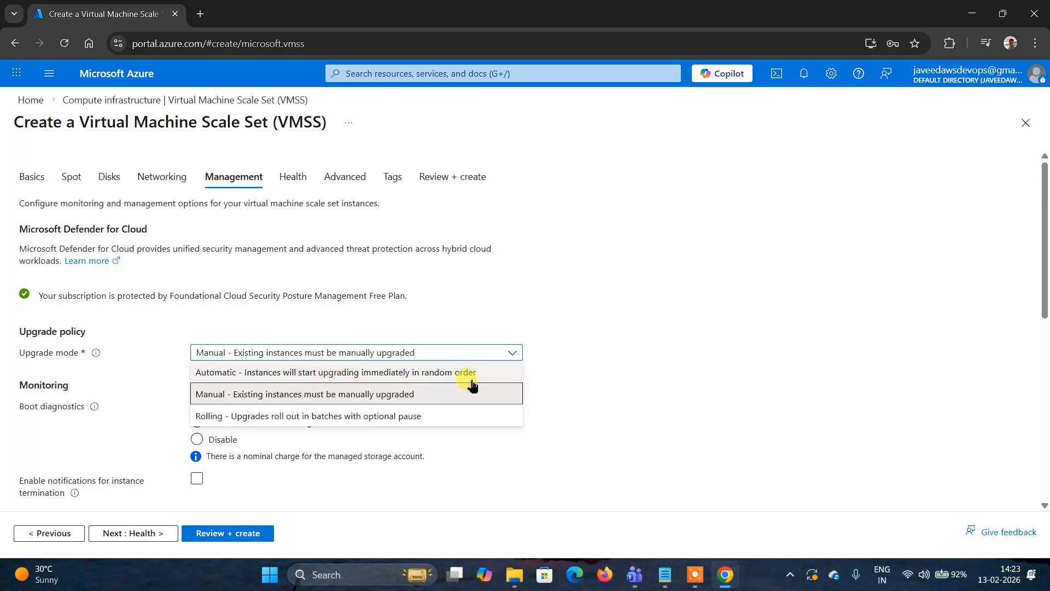
pyautogui.click(588, 320)
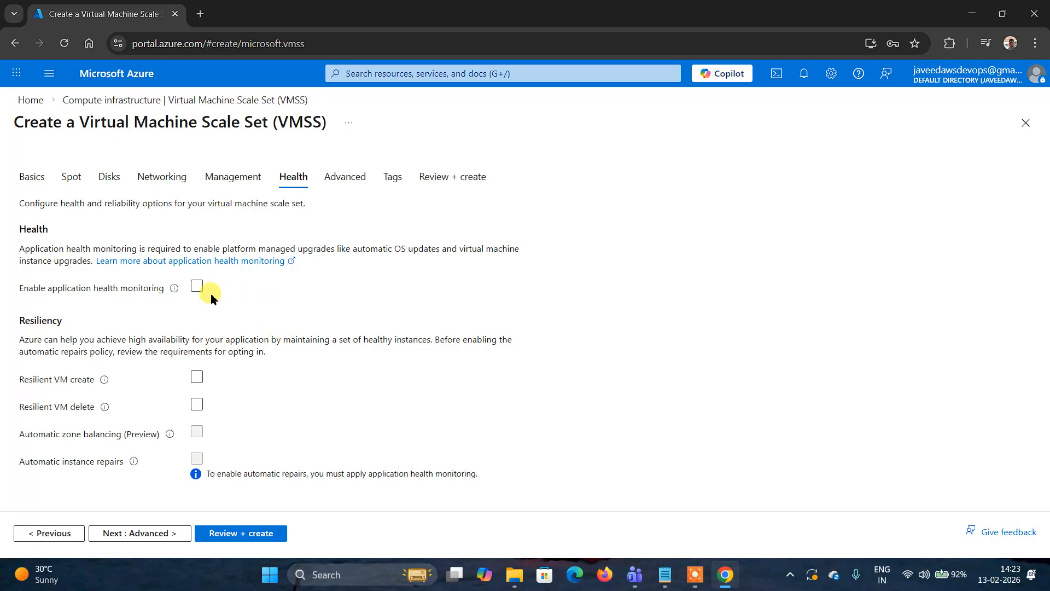
# - Look over the Advanced, Tags, Management, Networking and Spot tabs, leaving Spot deployment unchanged
pyautogui.click(350, 175)
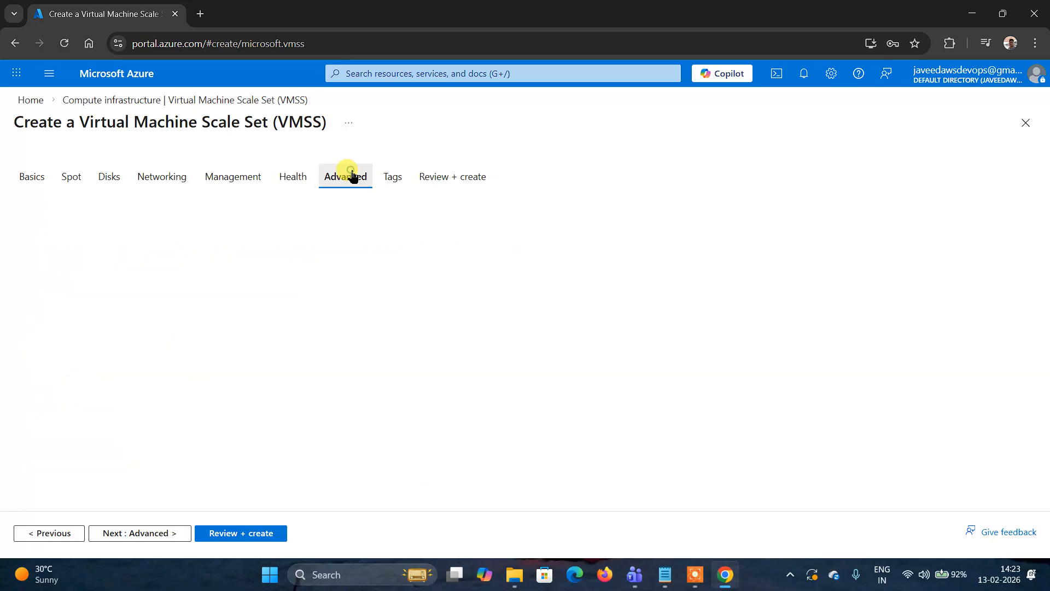
pyautogui.click(393, 175)
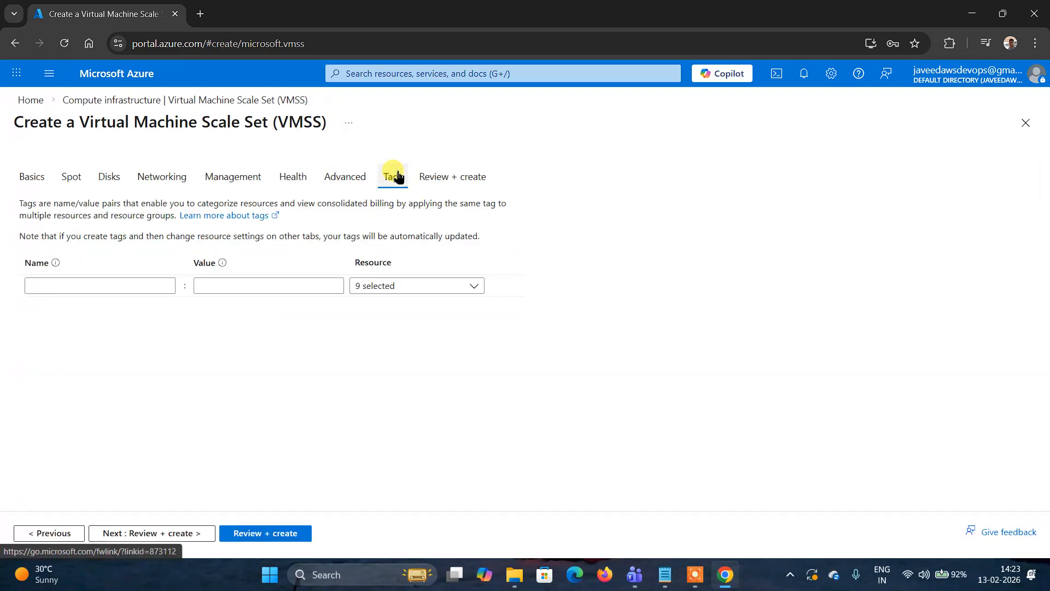
pyautogui.click(233, 173)
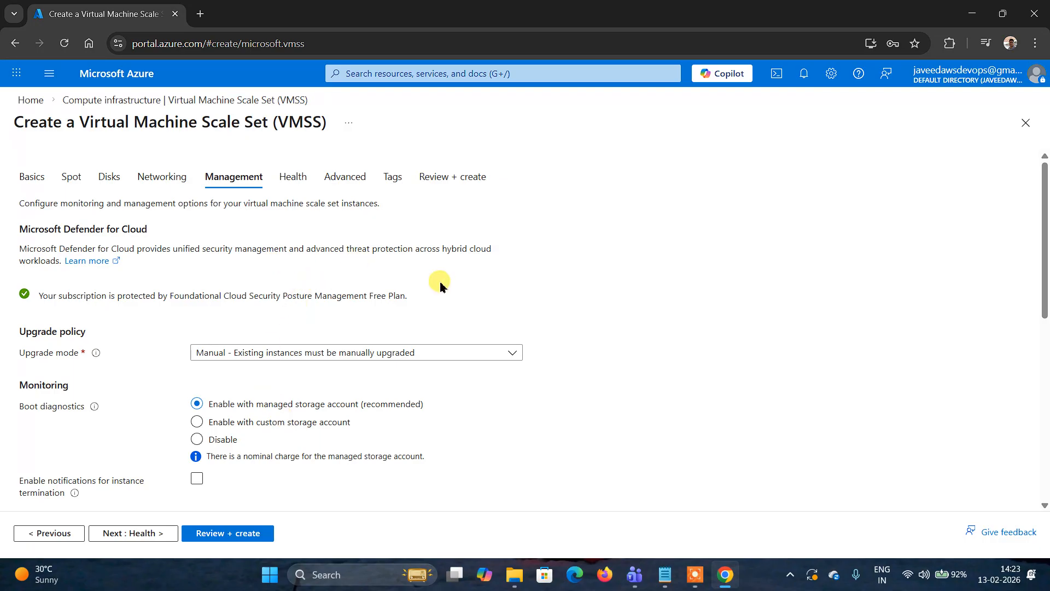
pyautogui.click(178, 178)
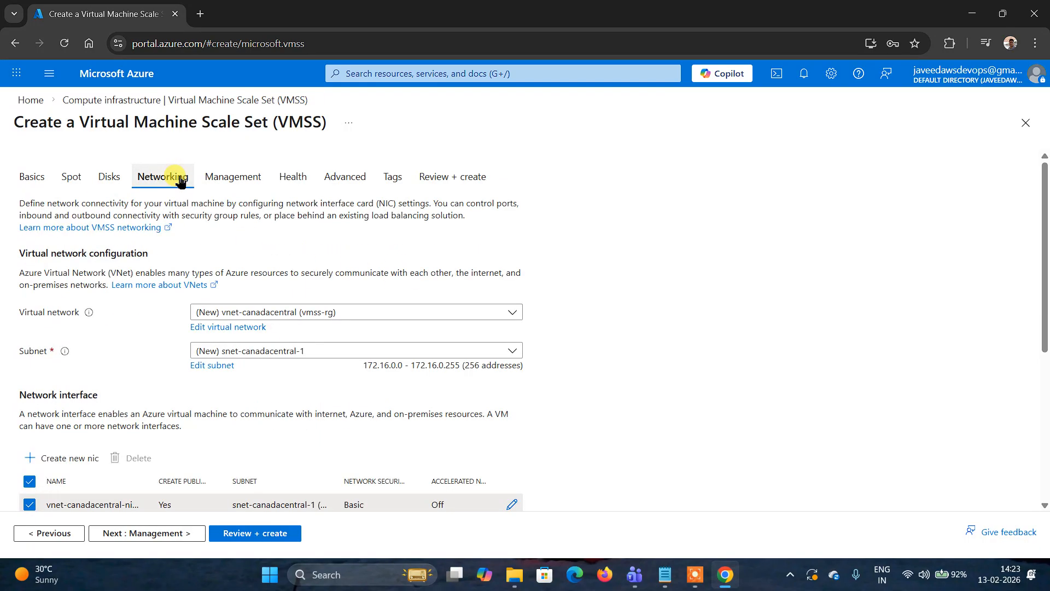
pyautogui.scroll(-1, 146, 403)
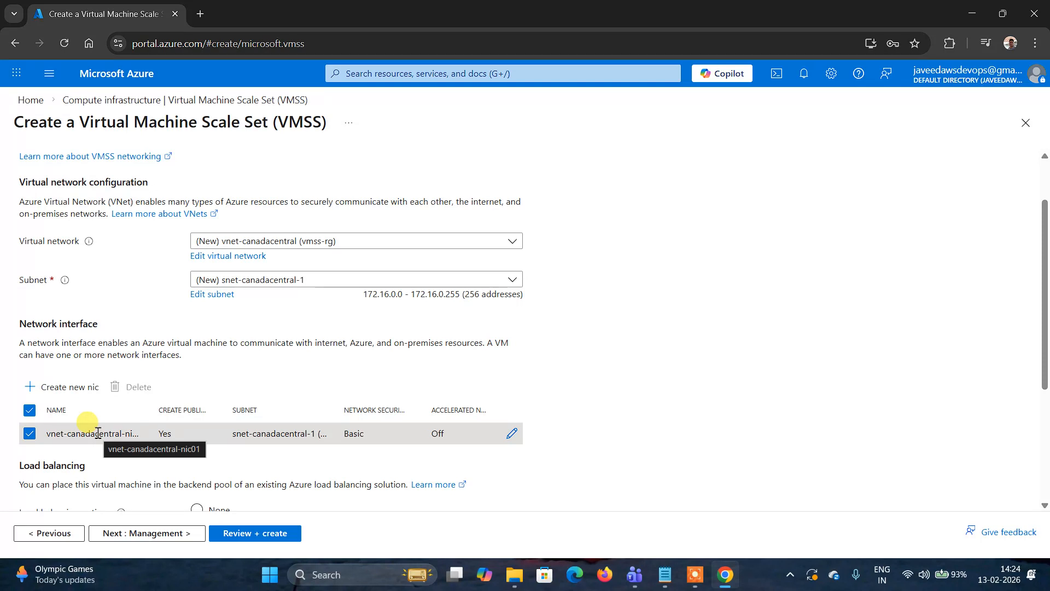
pyautogui.scroll(2, 682, 187)
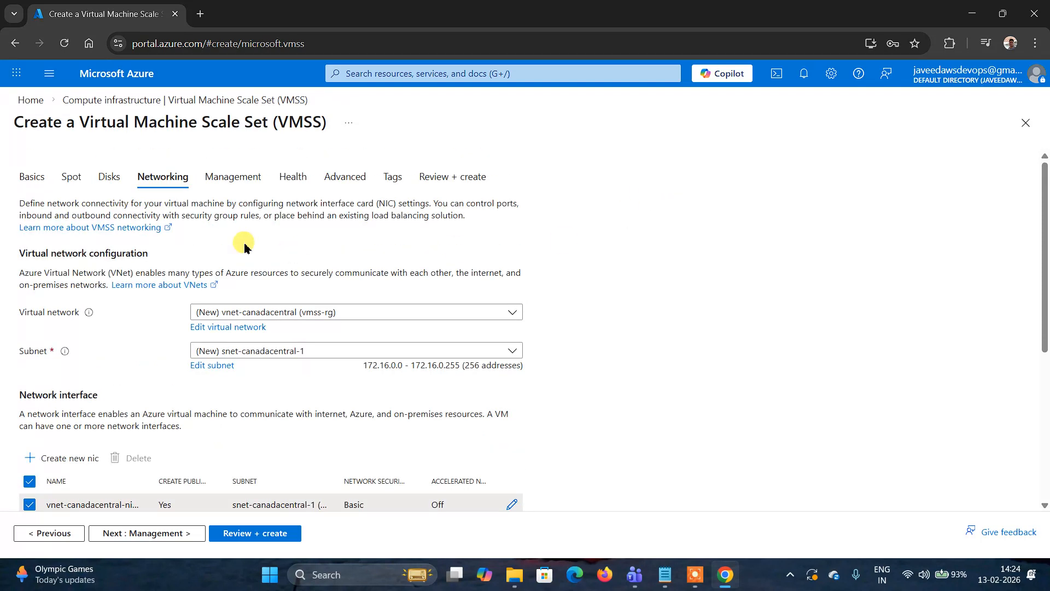
pyautogui.click(74, 180)
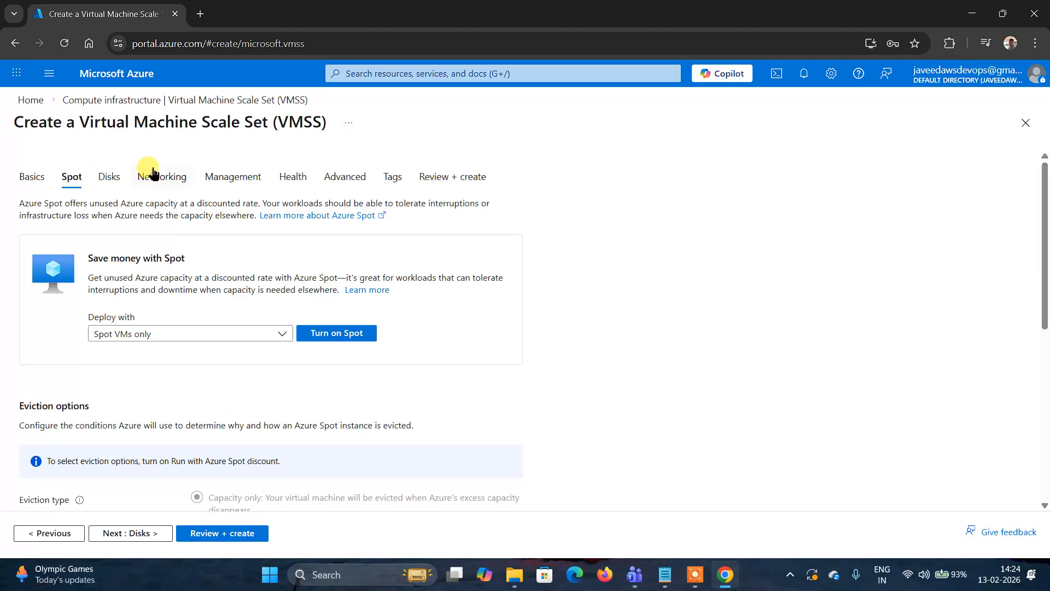
pyautogui.click(145, 176)
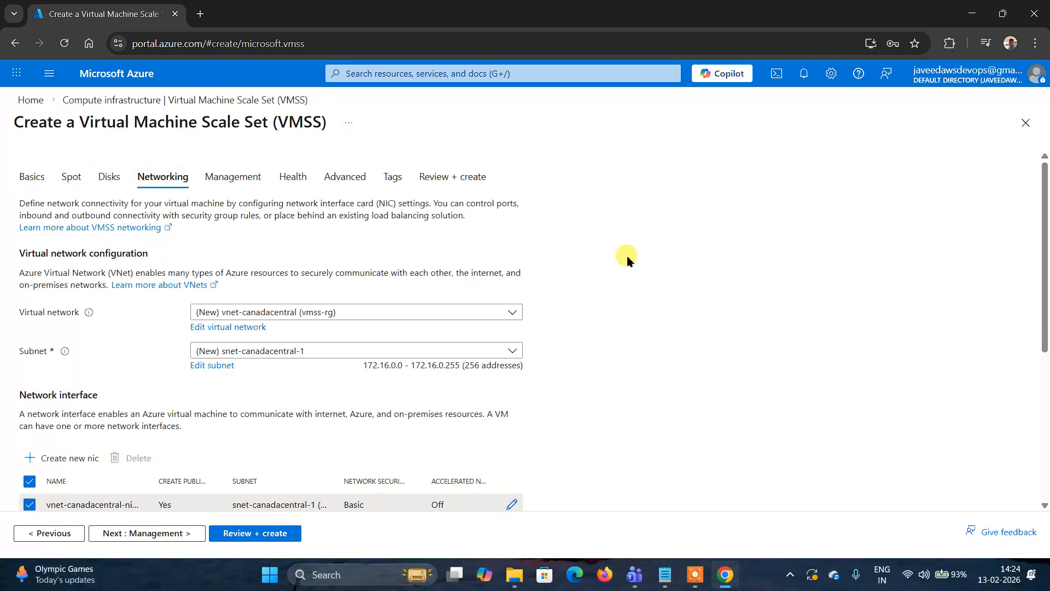
pyautogui.click(67, 181)
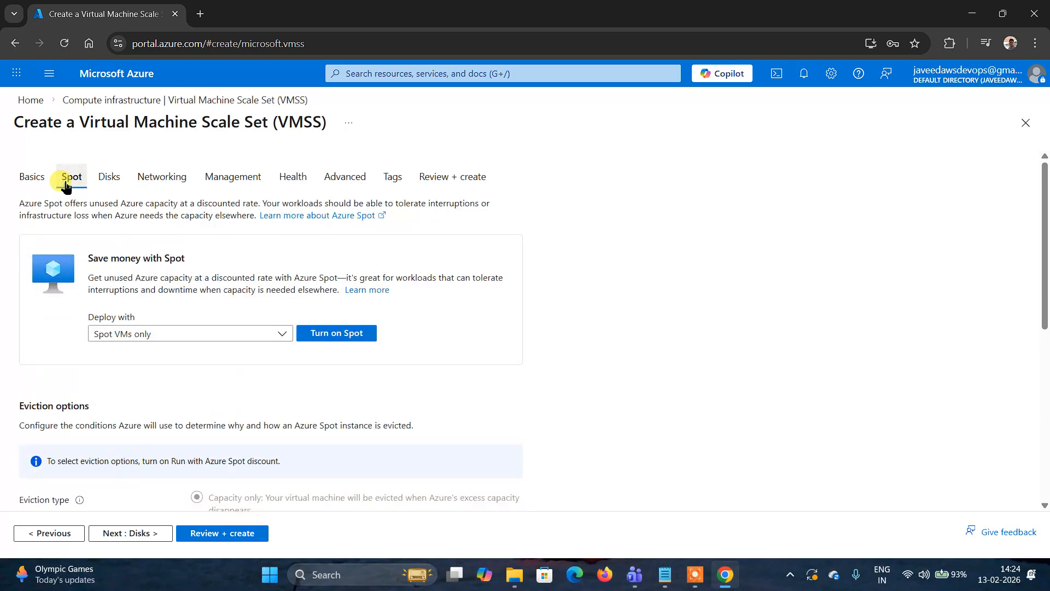
pyautogui.click(282, 334)
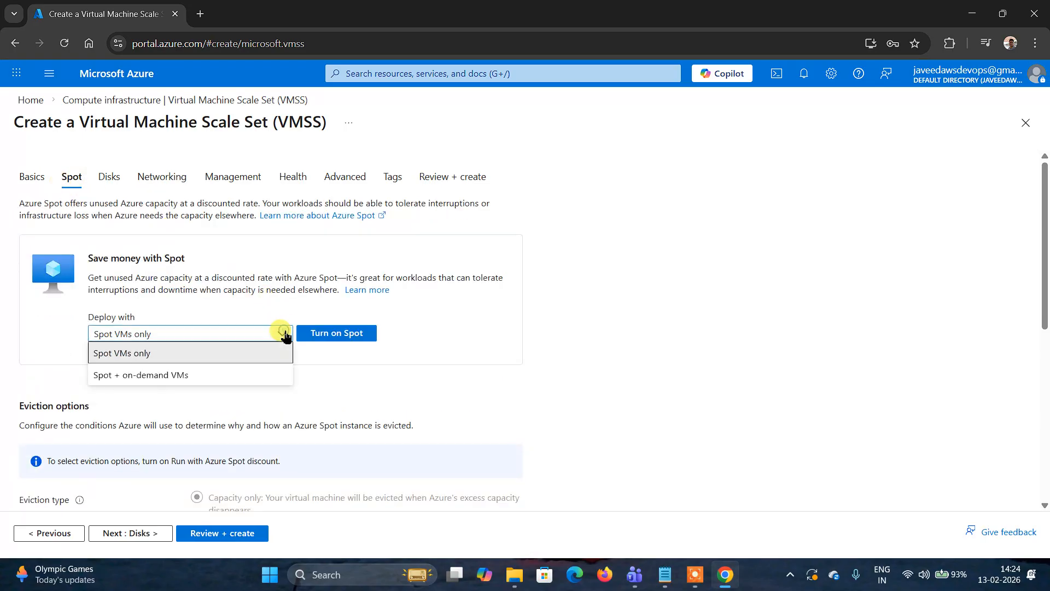
pyautogui.click(285, 335)
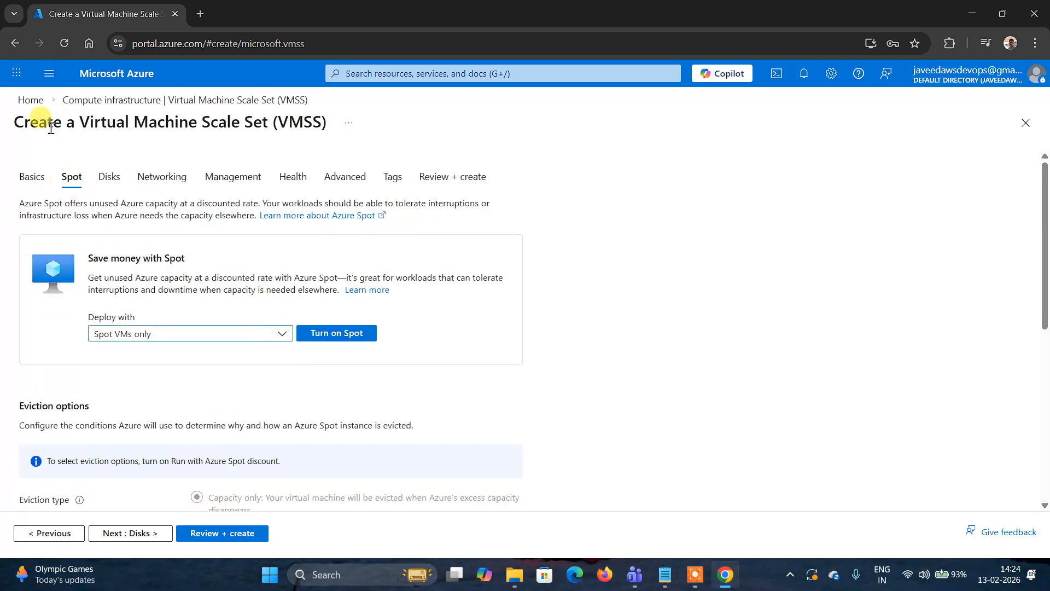
# - Check the Basics and Health settings, then run Review + create validation
pyautogui.click(32, 179)
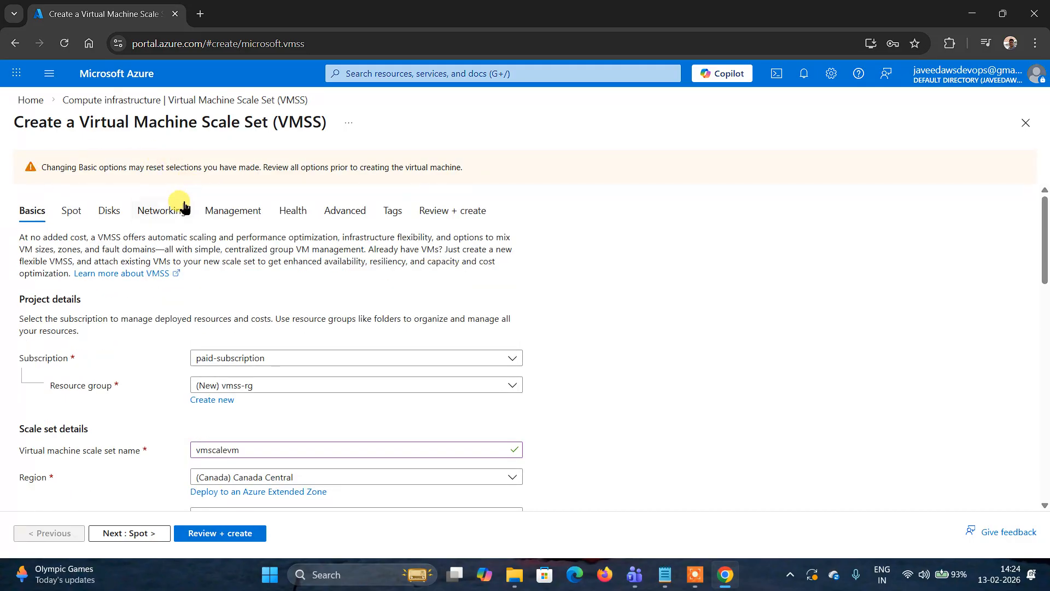
pyautogui.click(163, 189)
pyautogui.scroll(-5, 580, 288)
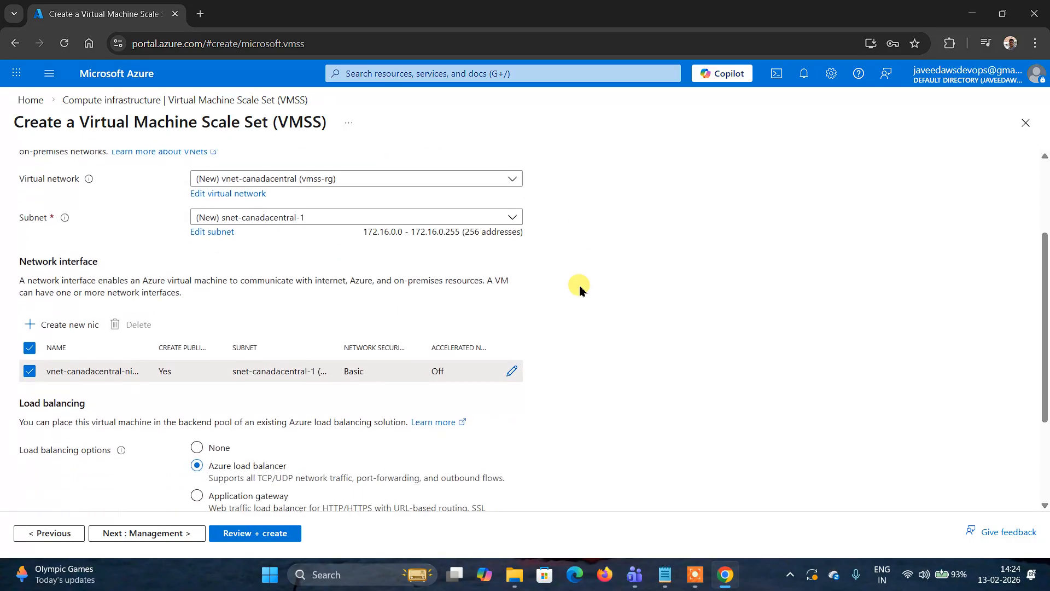
pyautogui.scroll(5, 580, 288)
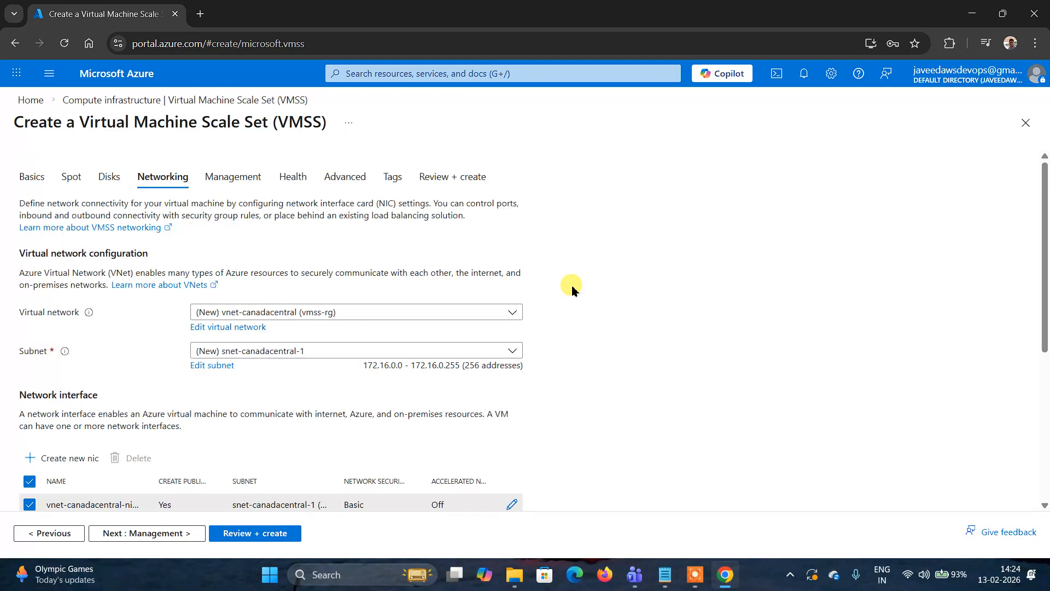
pyautogui.click(294, 182)
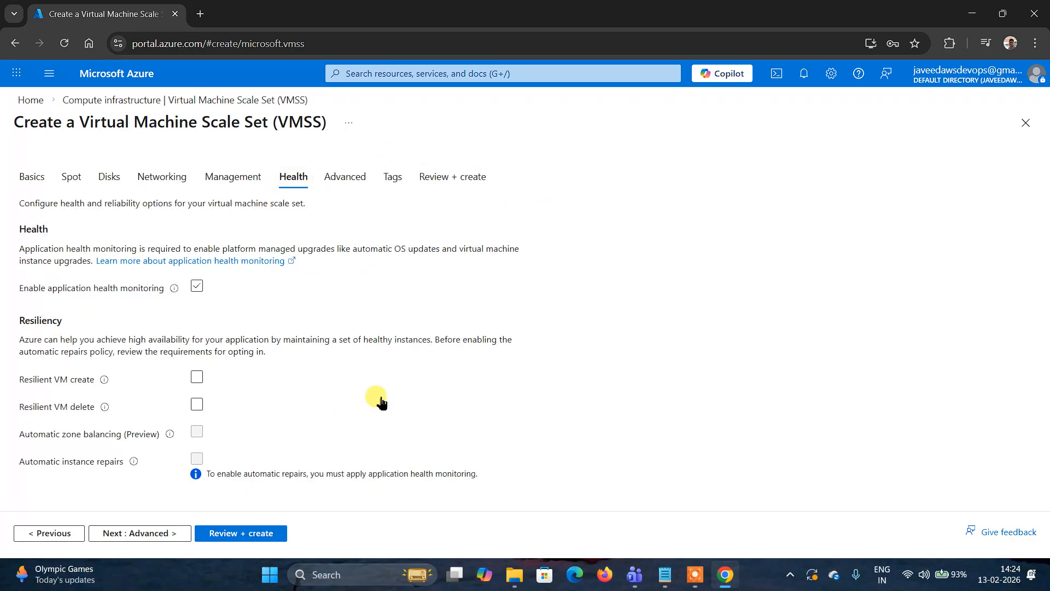
pyautogui.click(242, 534)
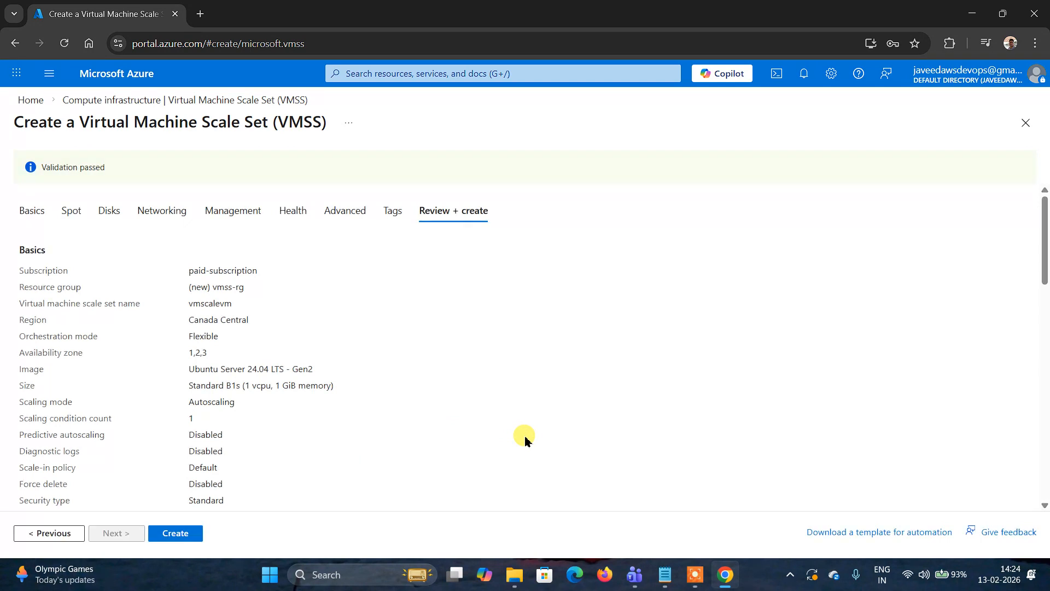
# - Create the vmscalevm scale set and wait for 'Your deployment is complete'
pyautogui.click(176, 532)
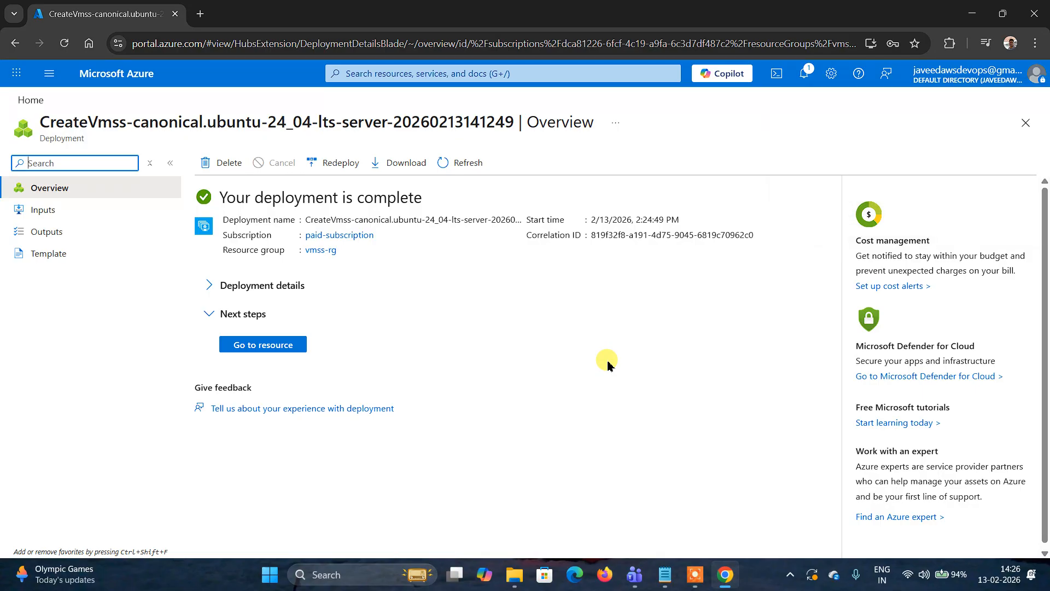
# - Open vmscalevm, glance at its Activity log, and list its two running instances
pyautogui.click(268, 343)
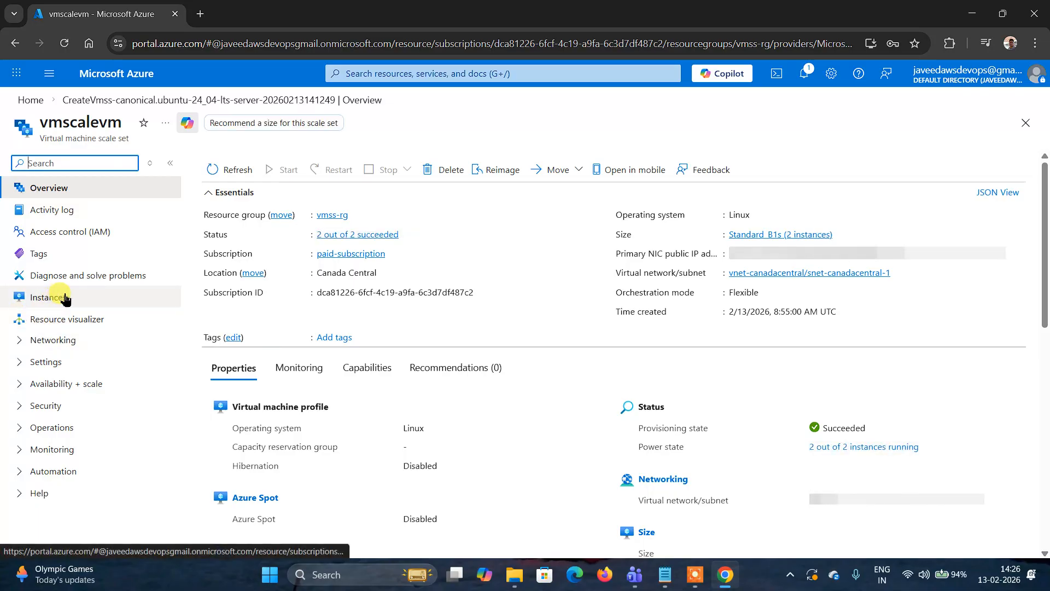
pyautogui.click(55, 212)
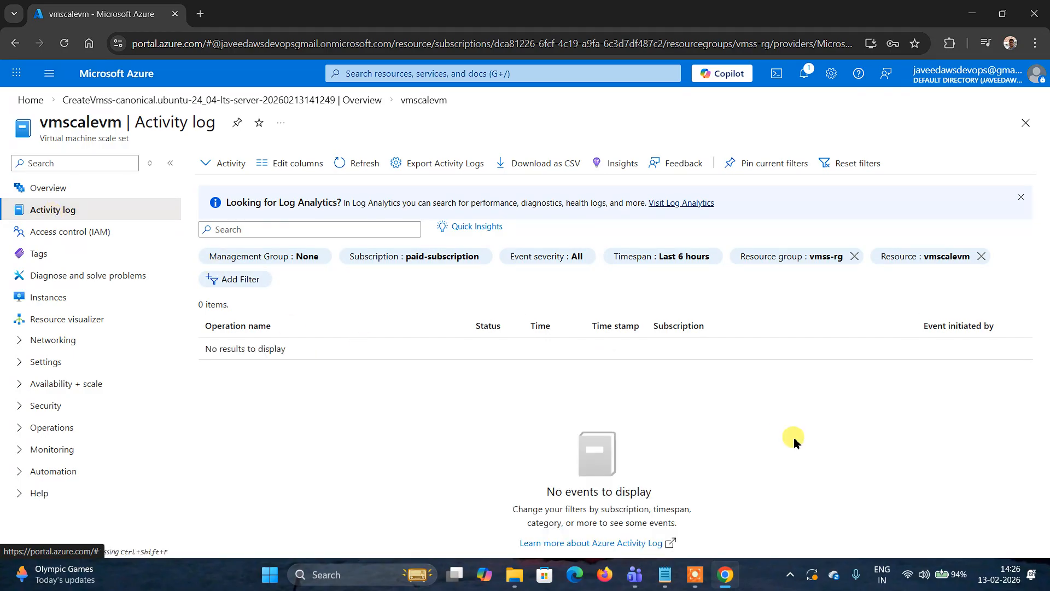
pyautogui.click(48, 302)
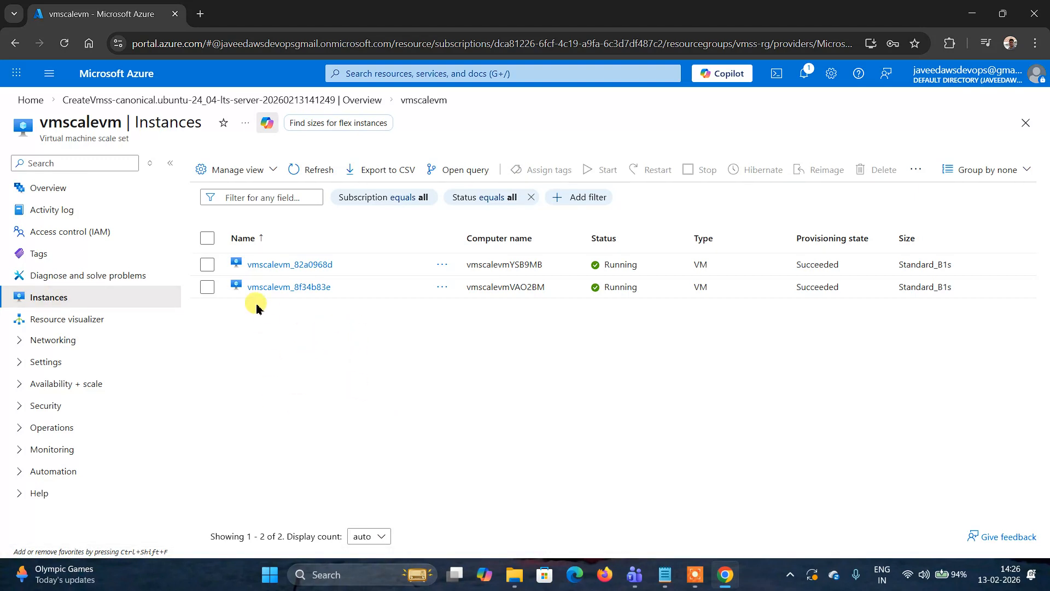
# - Select instance vmscalevm_82a0968d and delete it, confirming the deletion
pyautogui.click(207, 265)
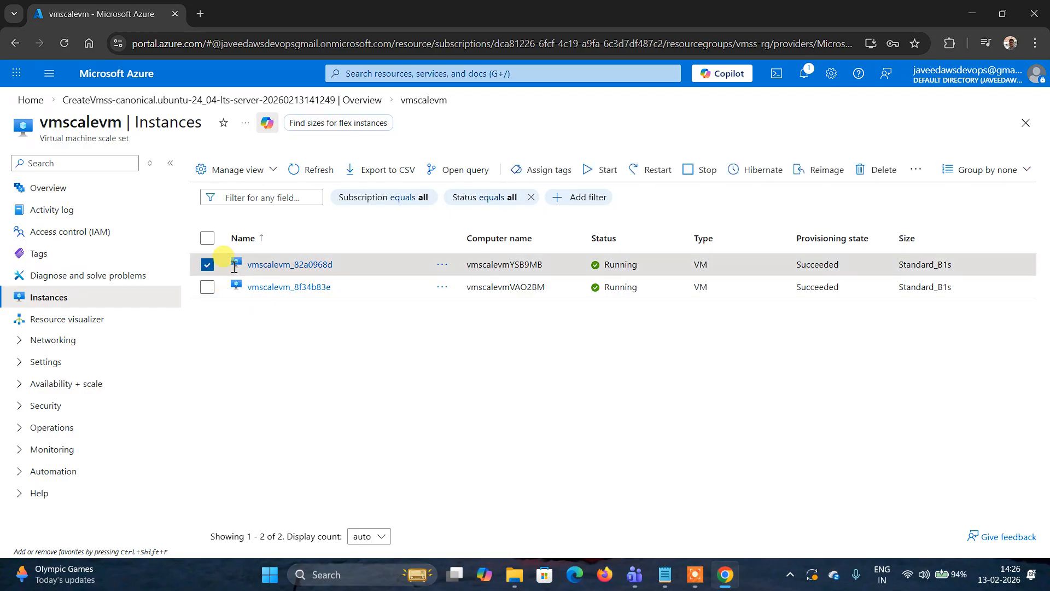
pyautogui.rightClick(277, 266)
pyautogui.click(584, 408)
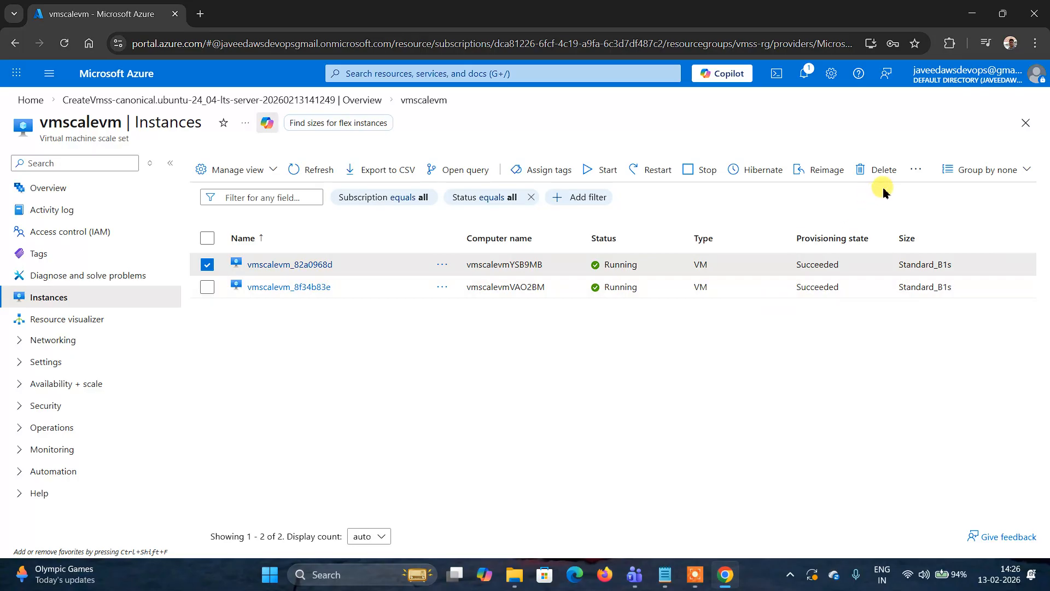
pyautogui.click(876, 171)
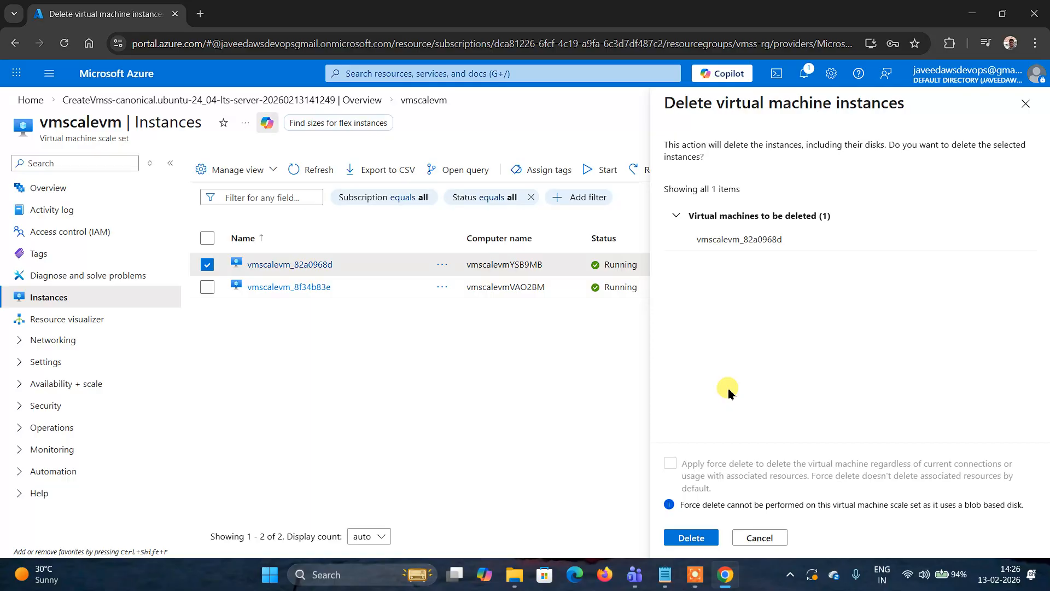
pyautogui.click(689, 539)
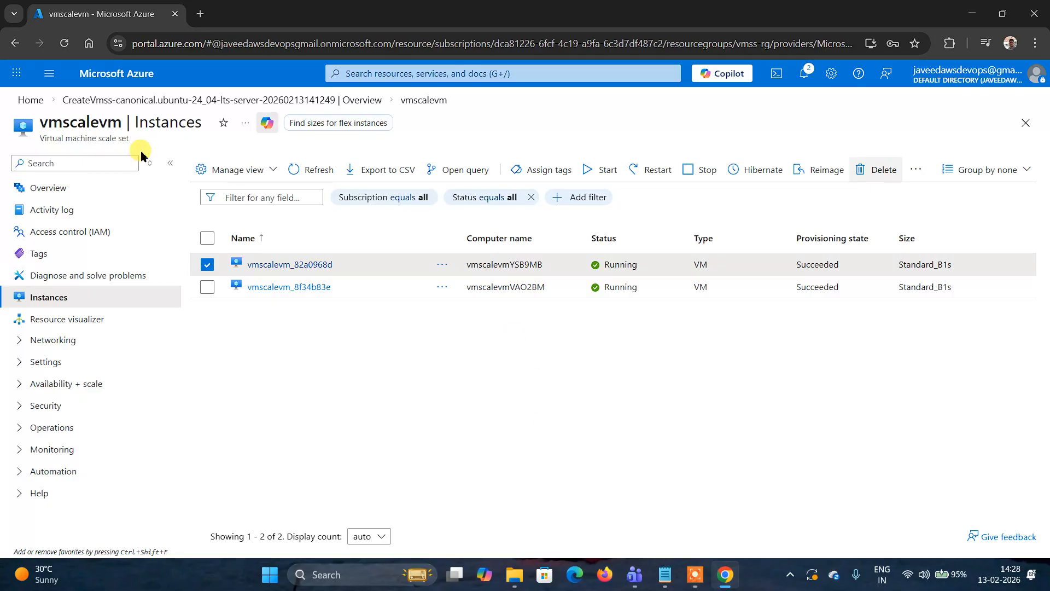
# - Reload the instance list twice and check notifications for the replacement instance
pyautogui.click(66, 43)
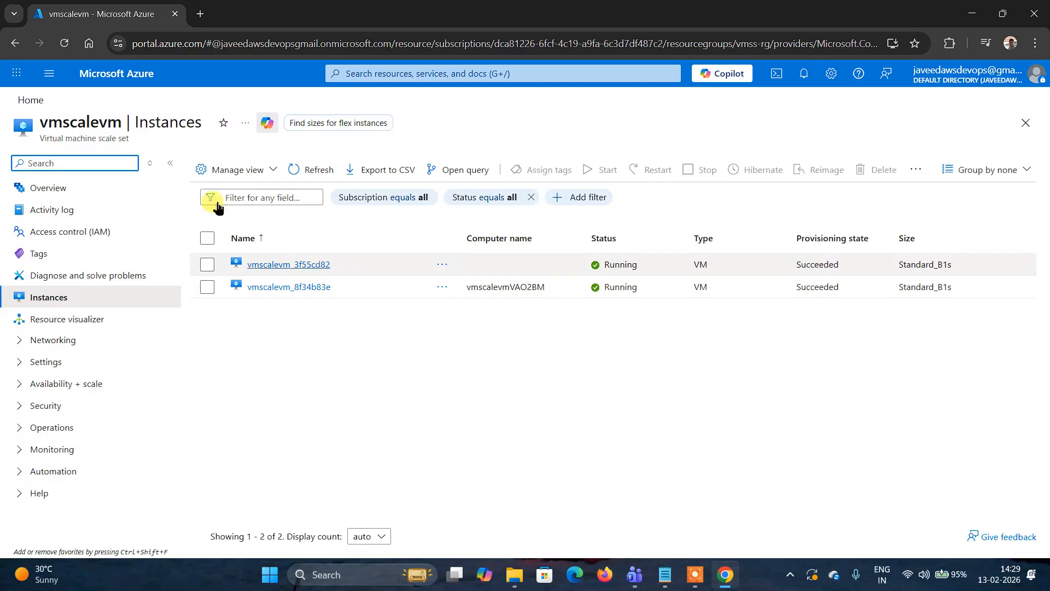
pyautogui.click(64, 43)
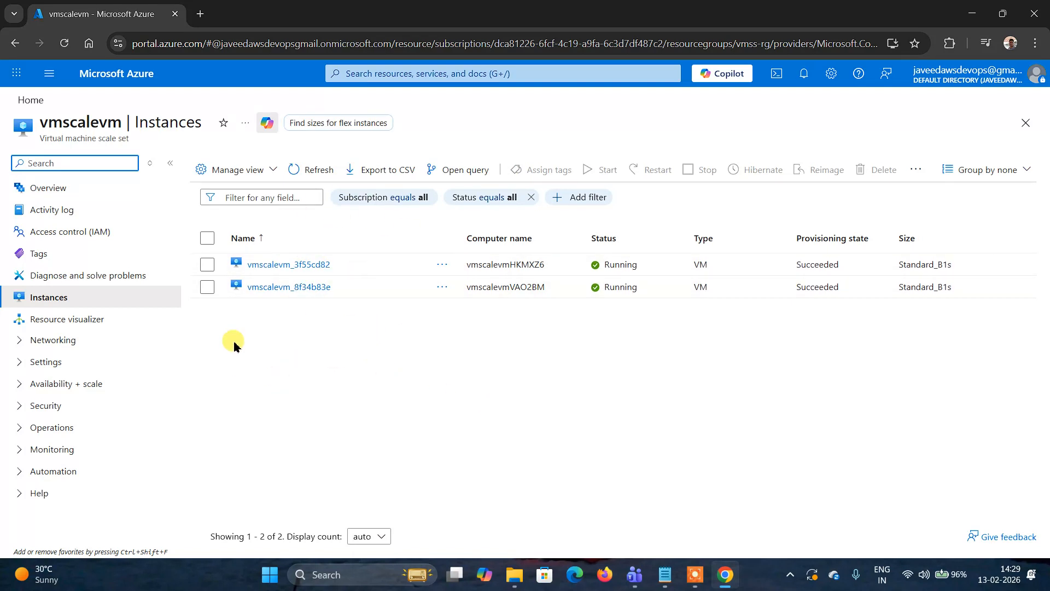
pyautogui.click(804, 74)
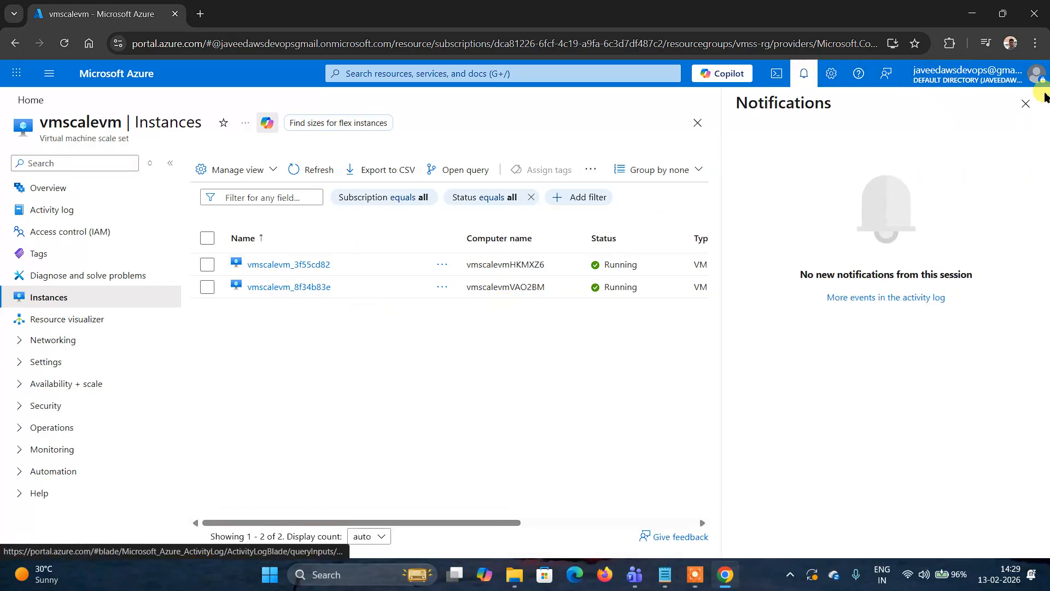
pyautogui.click(1025, 104)
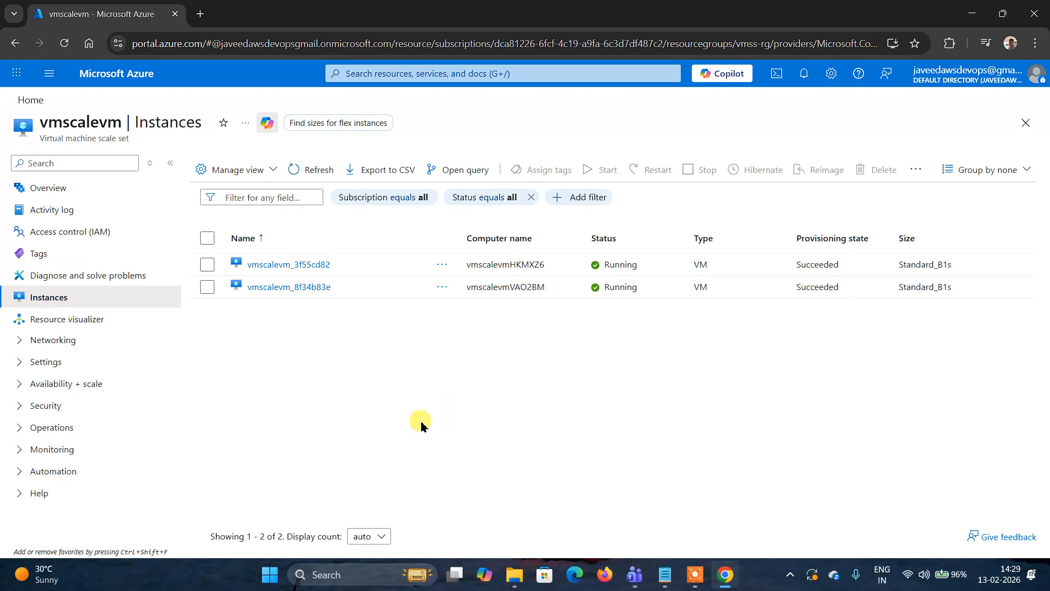
# - Select the new Running instance vmscalevm_3f55cd82
pyautogui.click(208, 265)
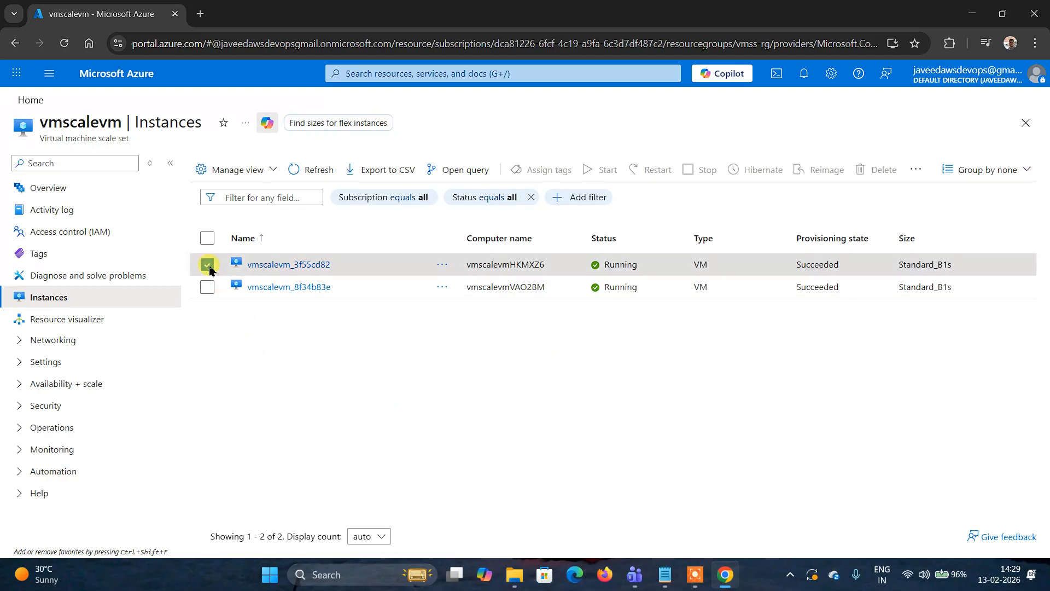
pyautogui.rightClick(259, 268)
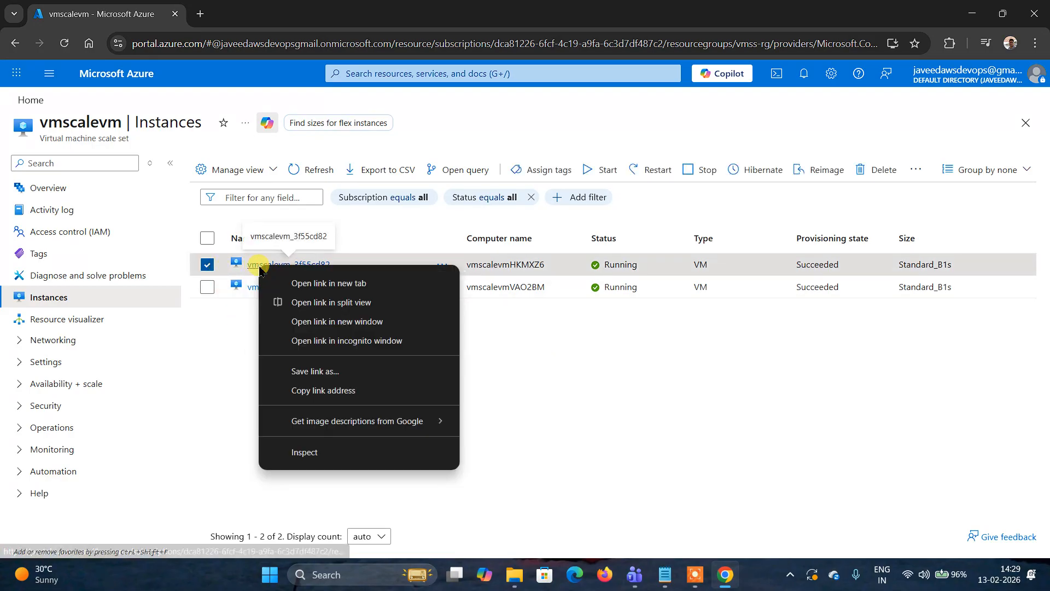
pyautogui.click(524, 395)
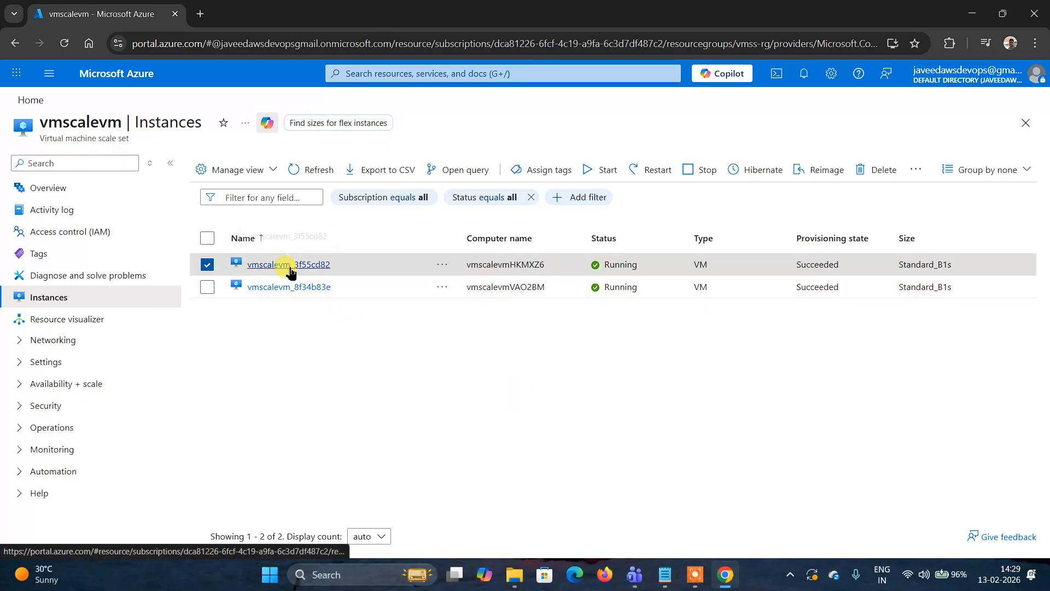
pyautogui.moveTo(291, 272)
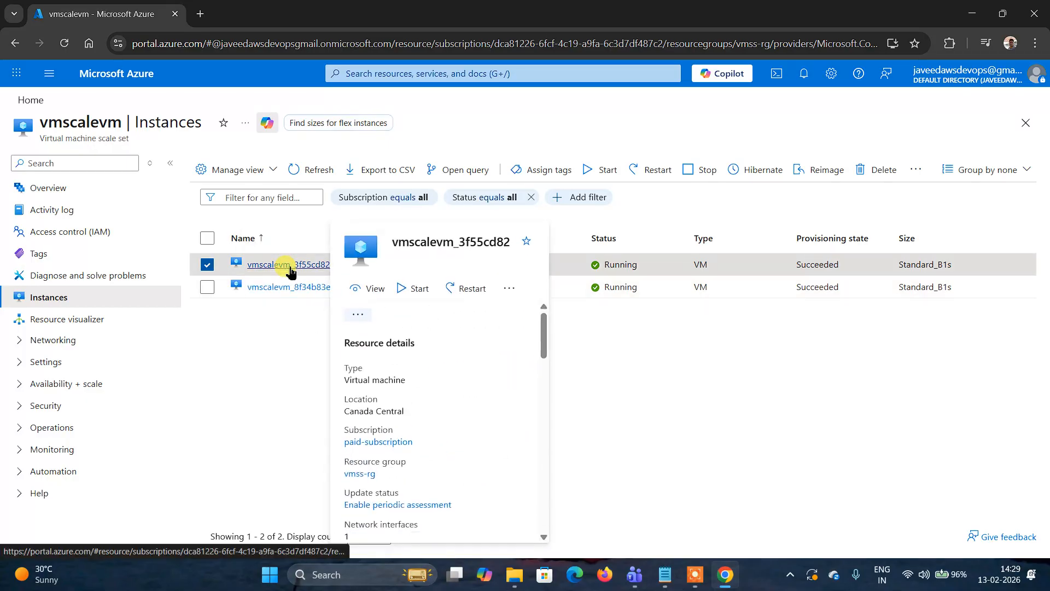
pyautogui.rightClick(267, 265)
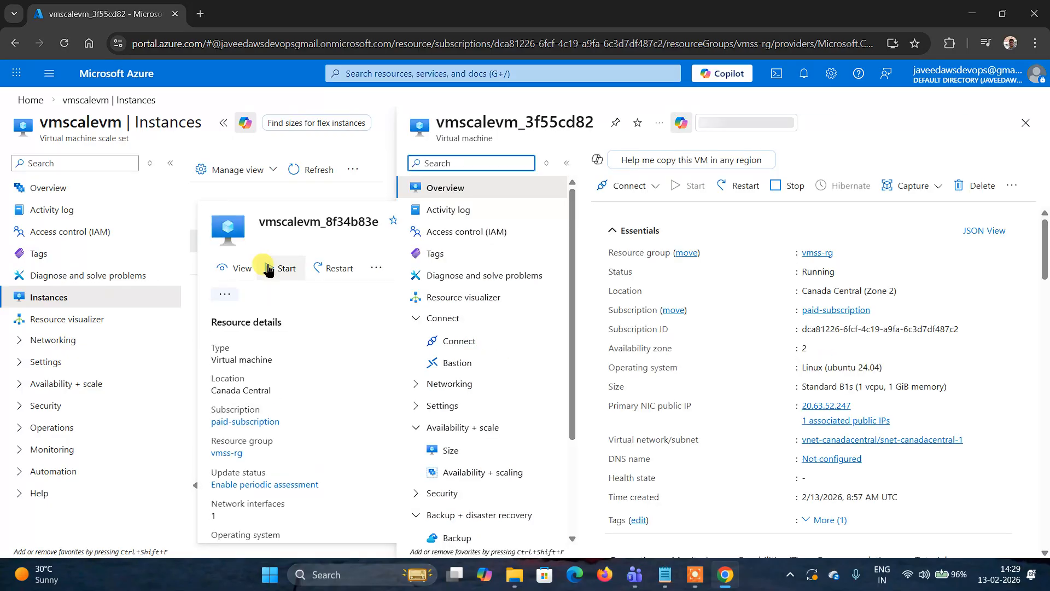
pyautogui.click(654, 186)
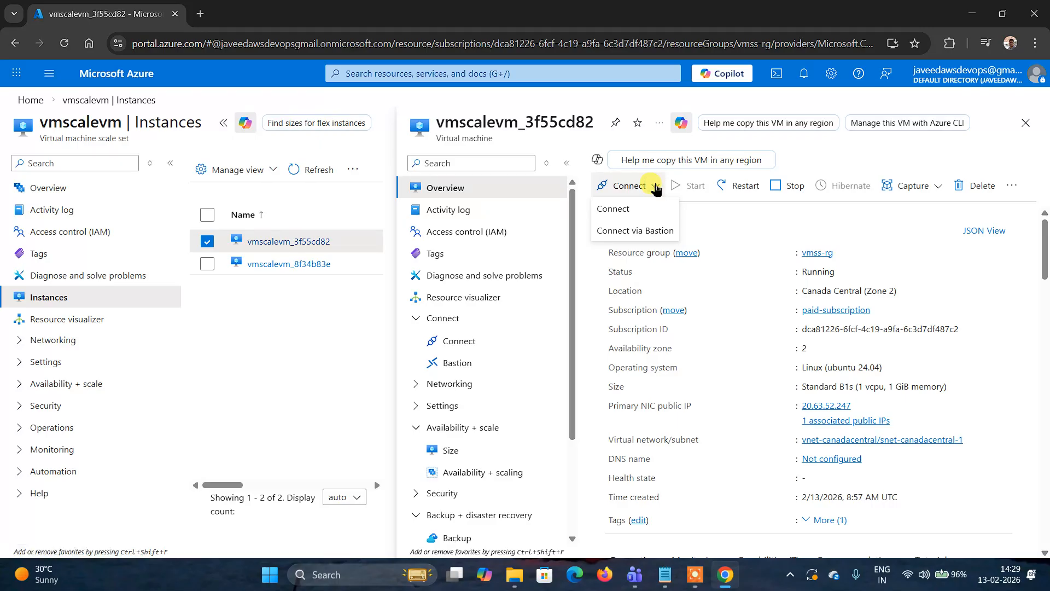
pyautogui.click(624, 209)
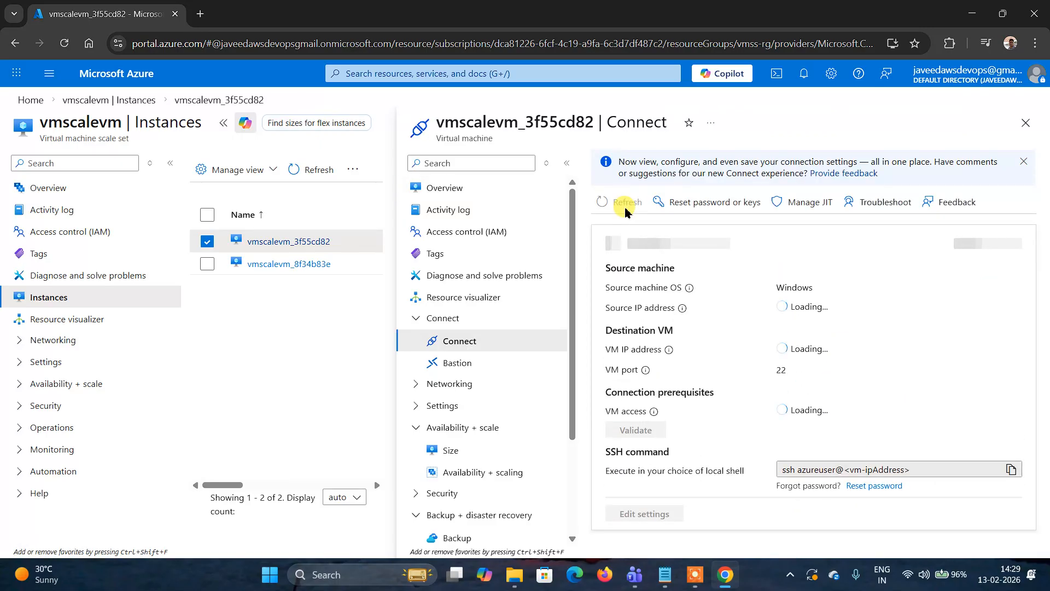
pyautogui.click(1001, 471)
pyautogui.click(971, 12)
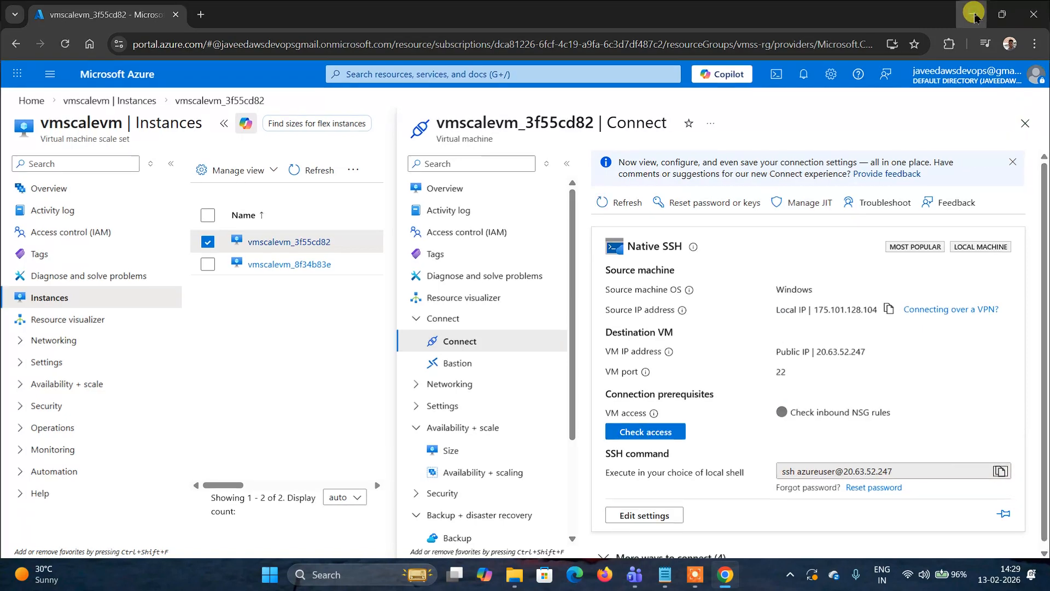
pyautogui.click(975, 13)
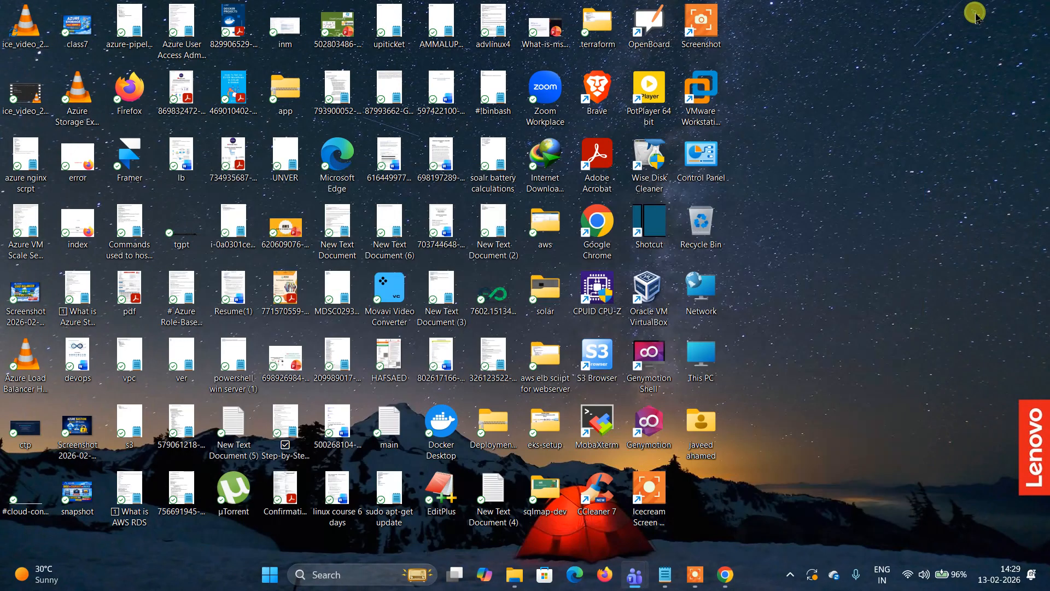
# - Launch Git Bash in the desktop folder and bring up its paste menu
pyautogui.rightClick(813, 152)
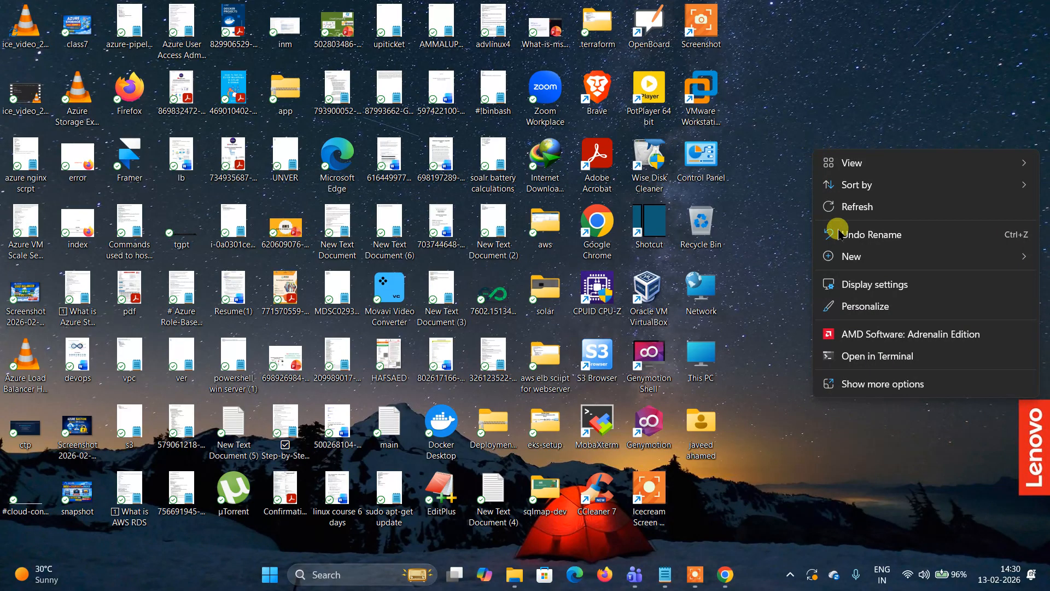
pyautogui.click(890, 388)
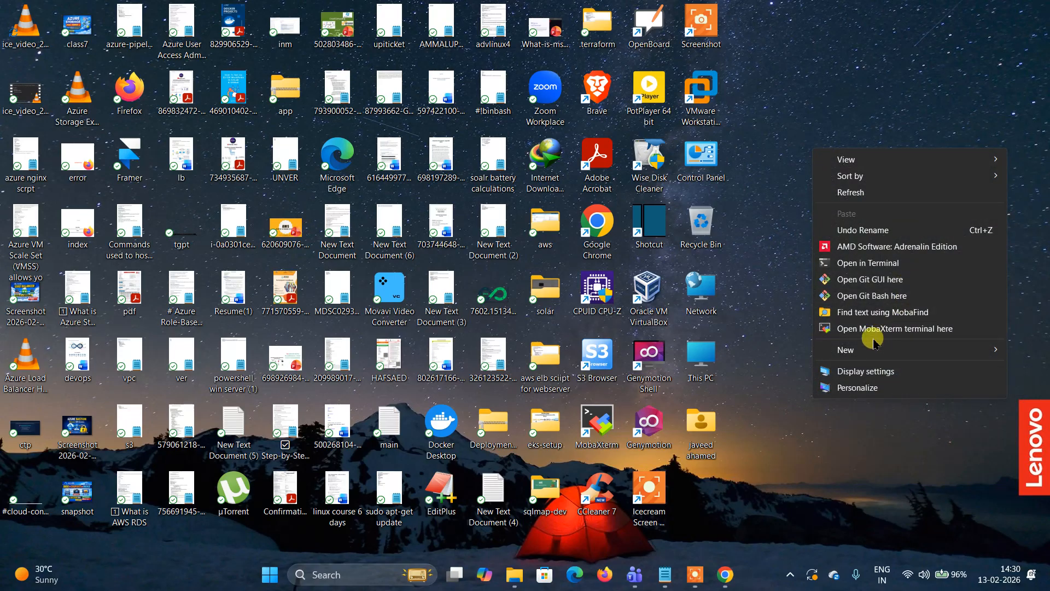
pyautogui.click(857, 296)
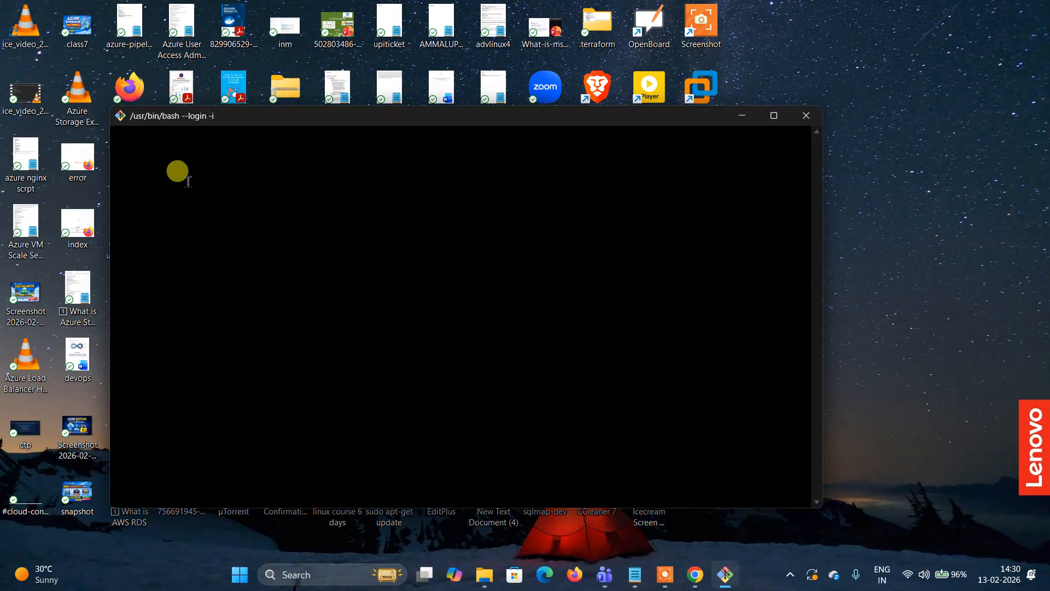
pyautogui.rightClick(186, 181)
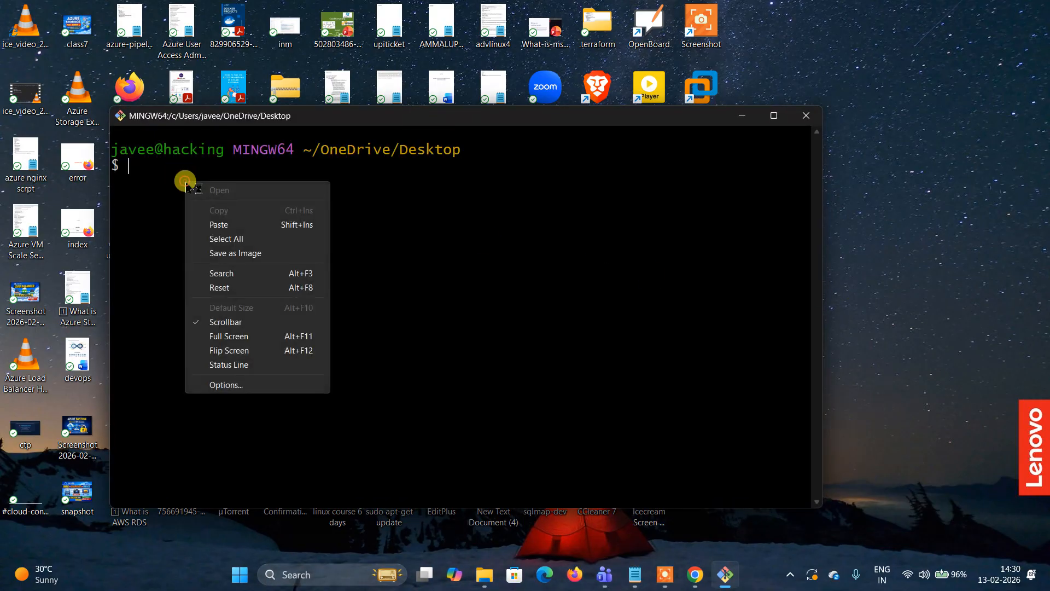
pyautogui.click(219, 225)
pyautogui.press('Return')
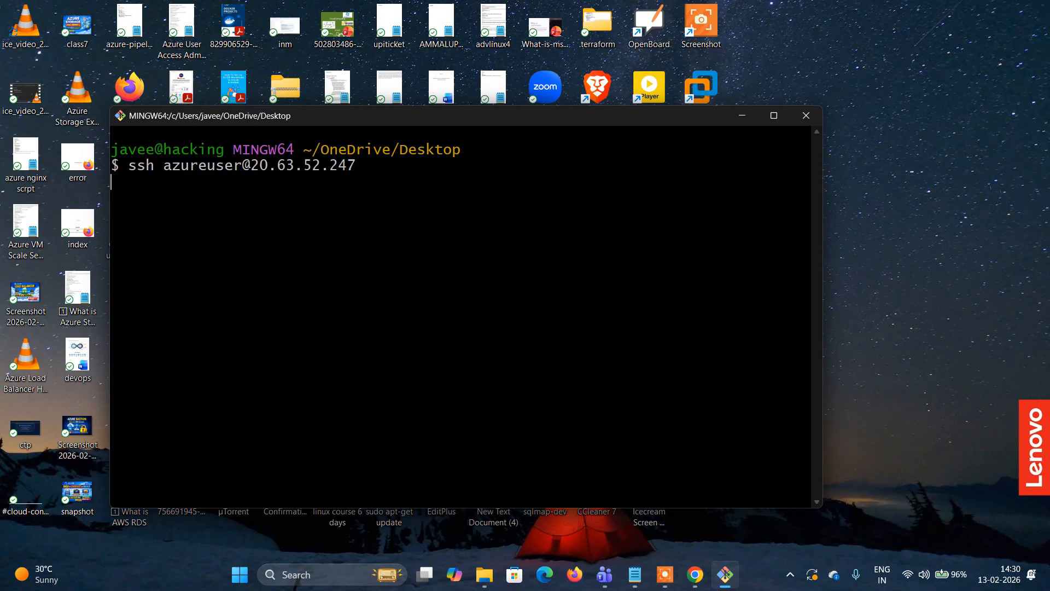
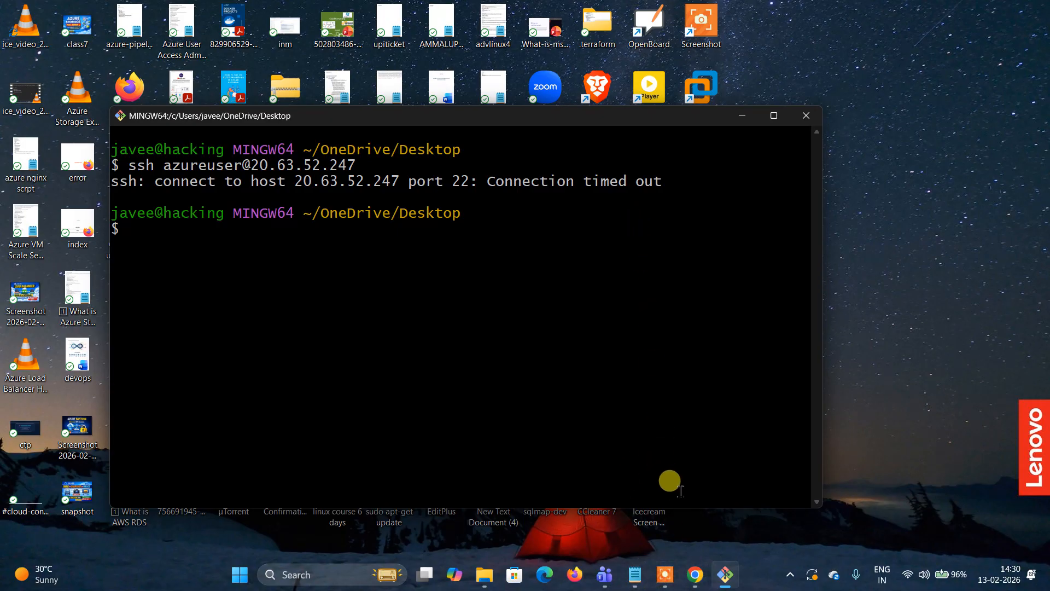
# - Open the vmscalevm scale set's Network settings and scroll down to its inbound port rules
pyautogui.moveTo(695, 580)
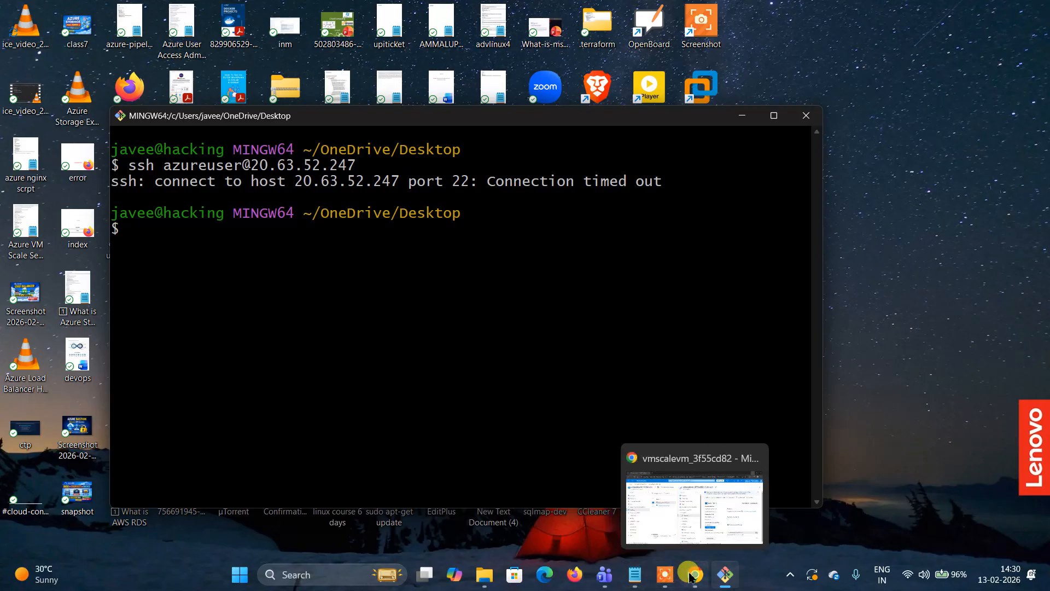
pyautogui.click(695, 574)
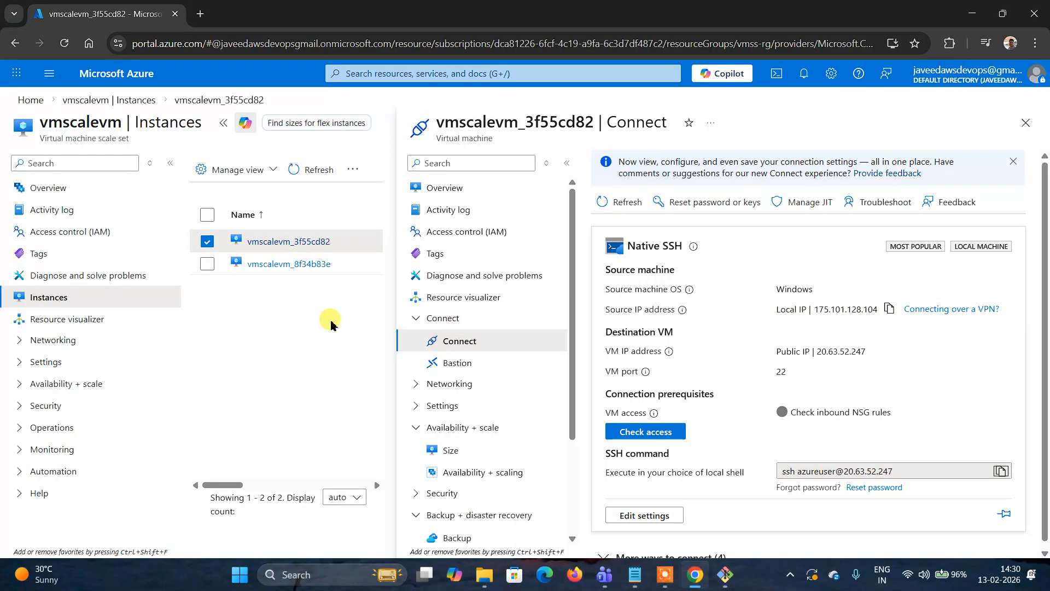
pyautogui.click(43, 406)
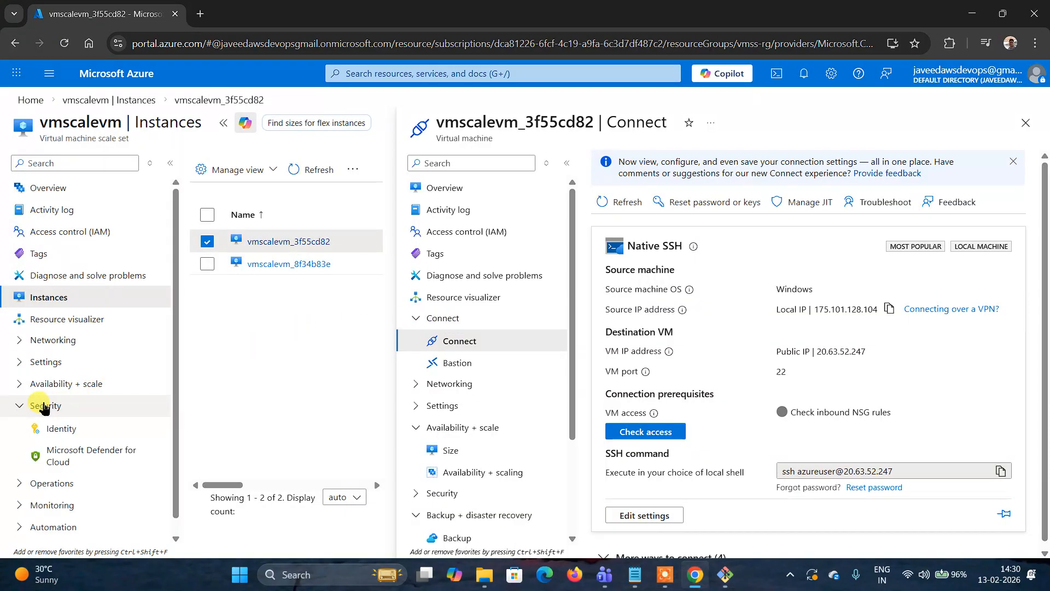
pyautogui.click(42, 341)
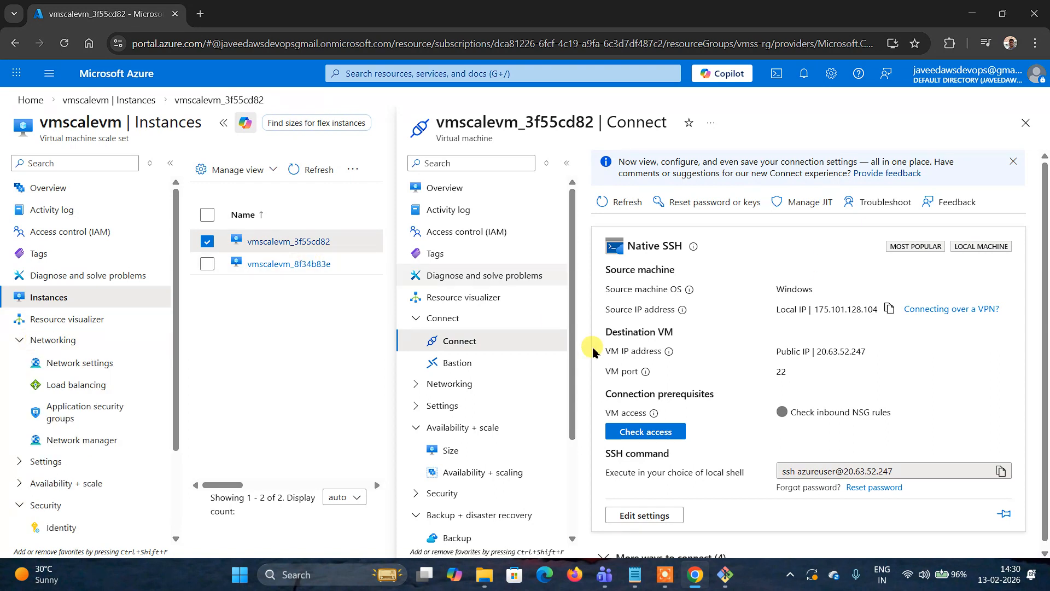
pyautogui.click(1025, 124)
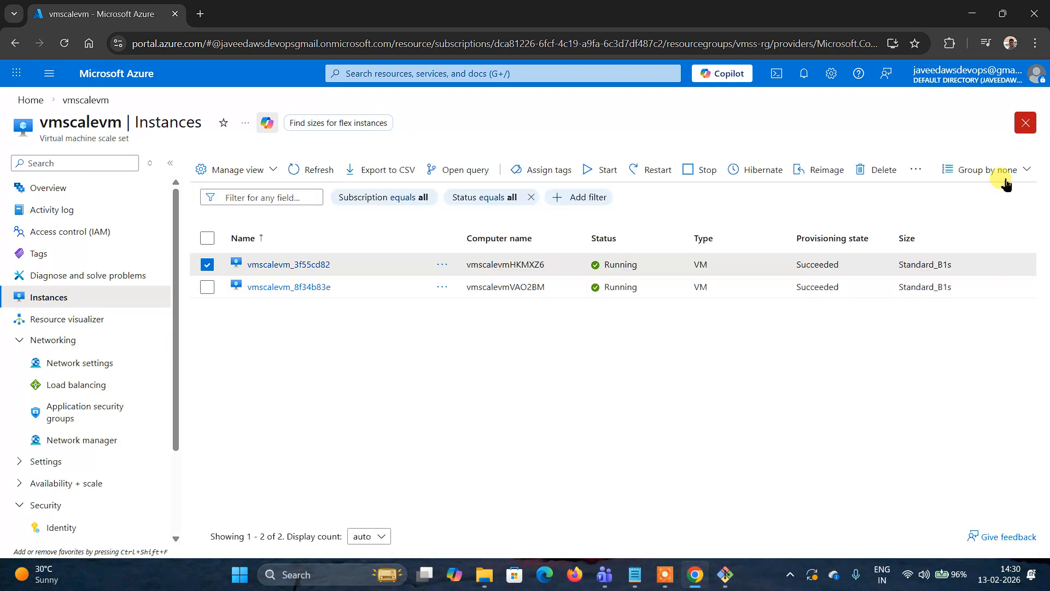
pyautogui.click(95, 371)
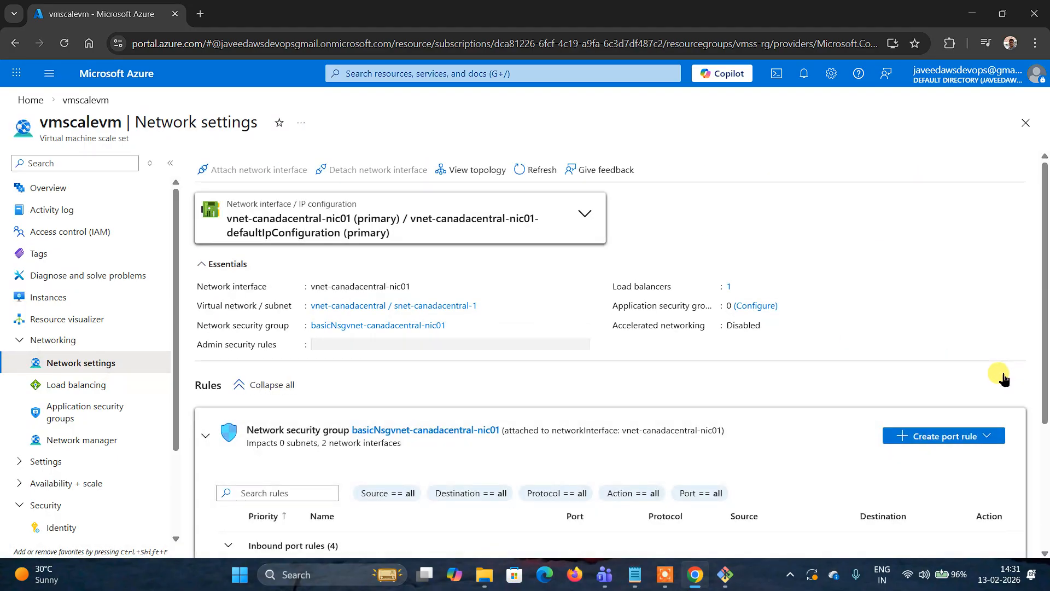
pyautogui.scroll(-2, 967, 318)
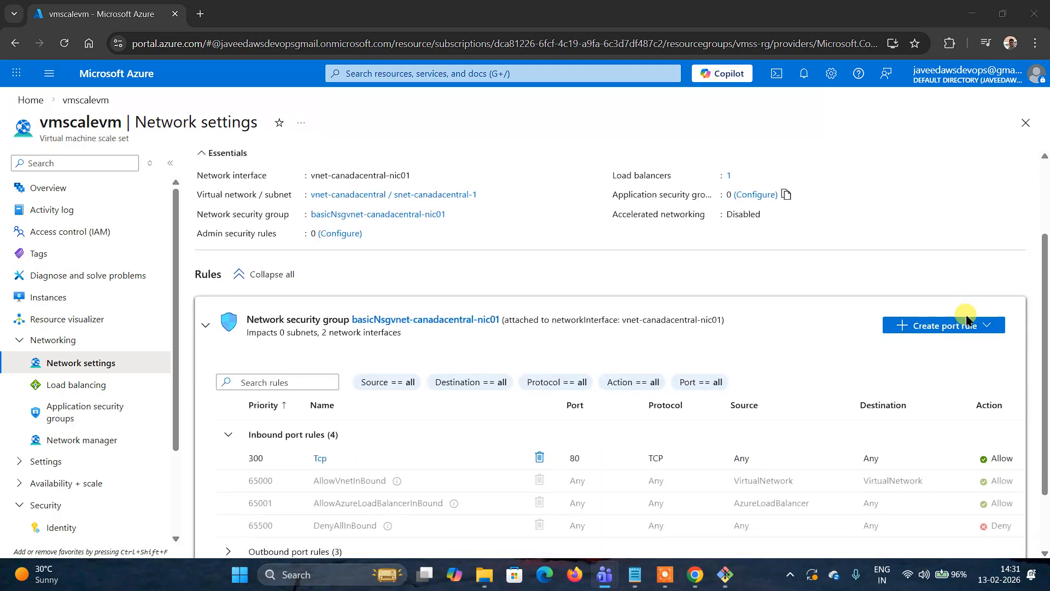
pyautogui.scroll(-1, 967, 318)
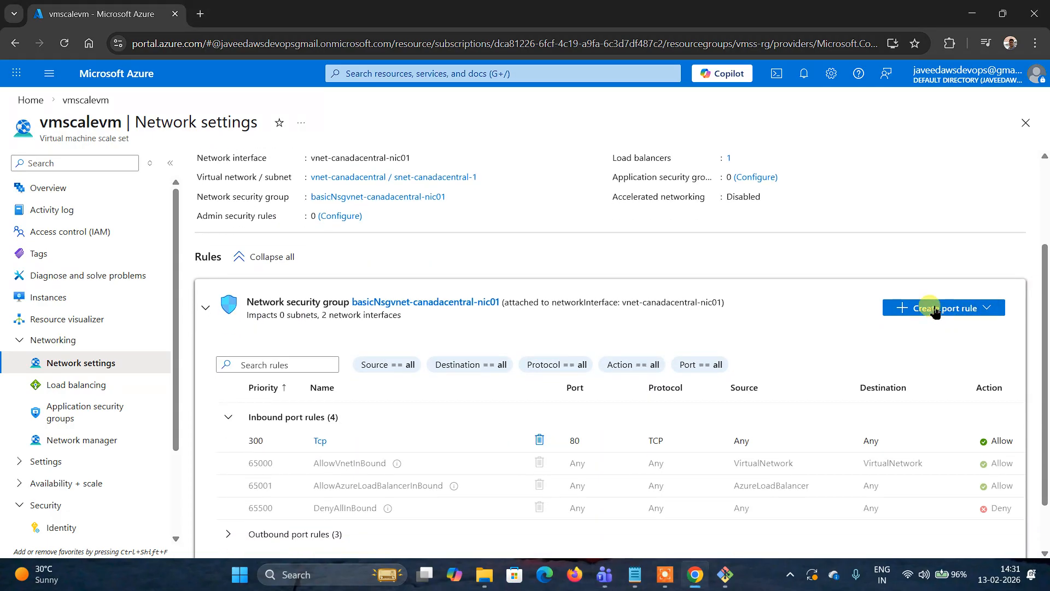
# - Add an inbound rule 'ssh' from Any source allowing port 22 at priority 310
pyautogui.click(935, 310)
pyautogui.click(932, 332)
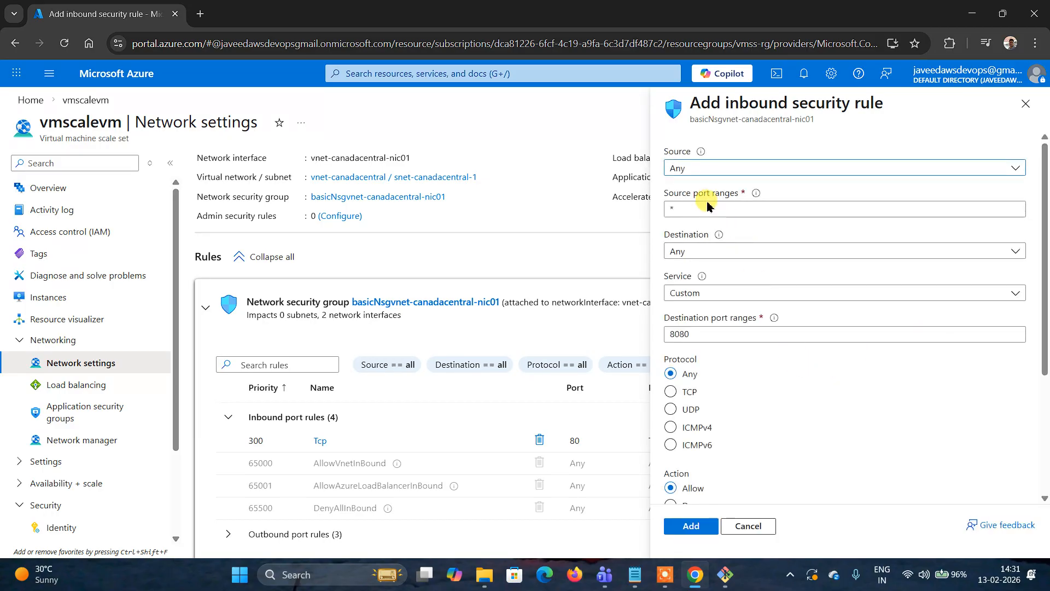
pyautogui.click(1015, 168)
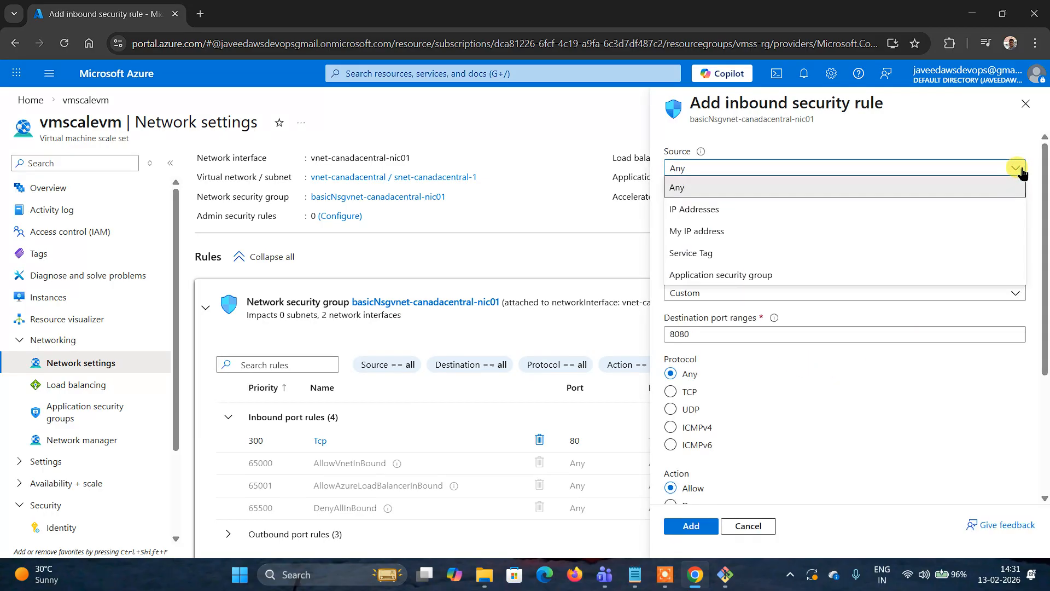
pyautogui.click(927, 130)
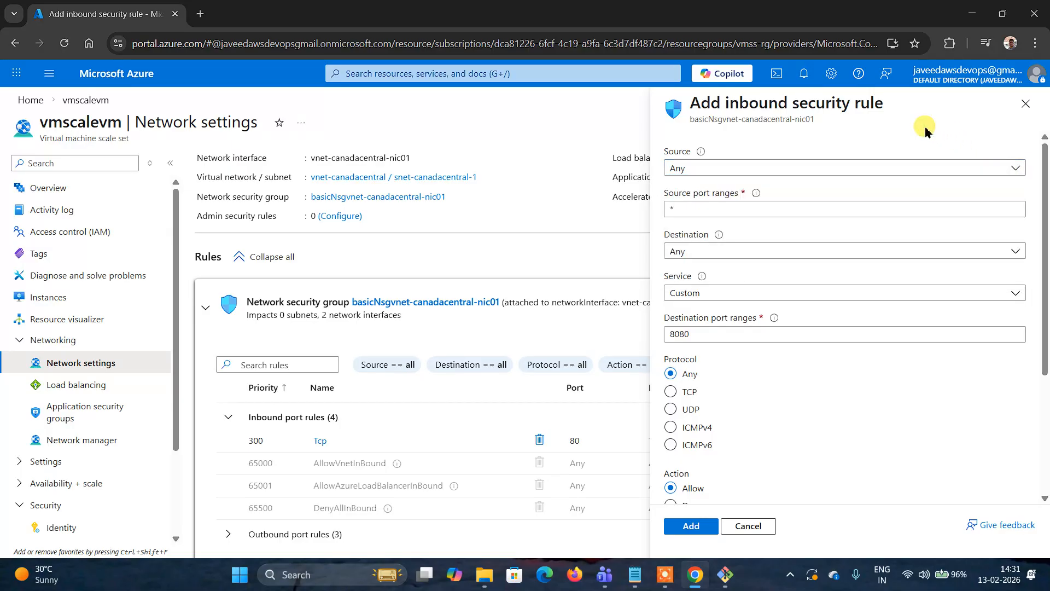
pyautogui.click(737, 334)
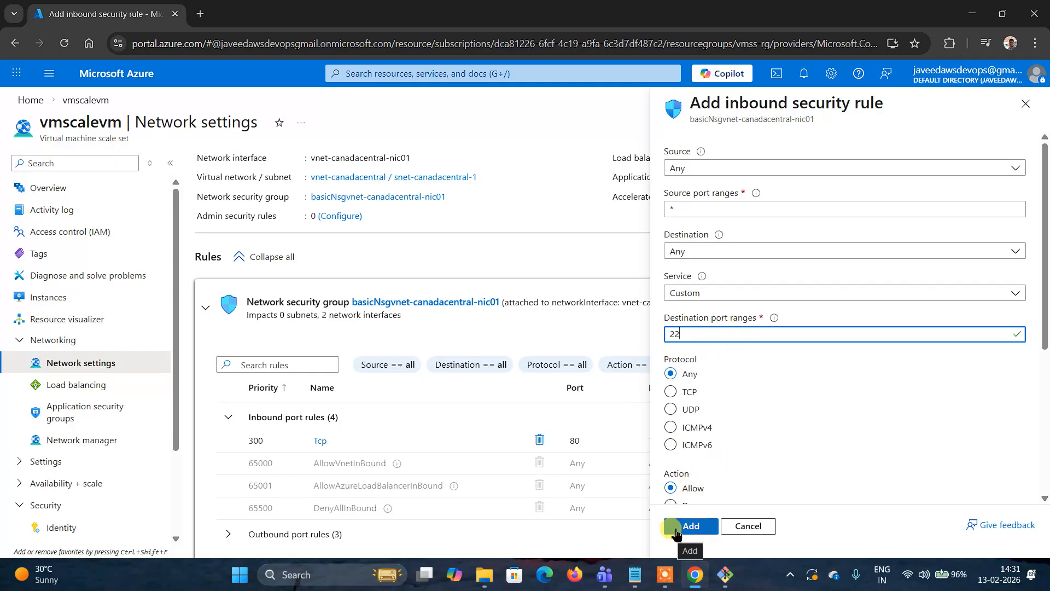
pyautogui.click(679, 532)
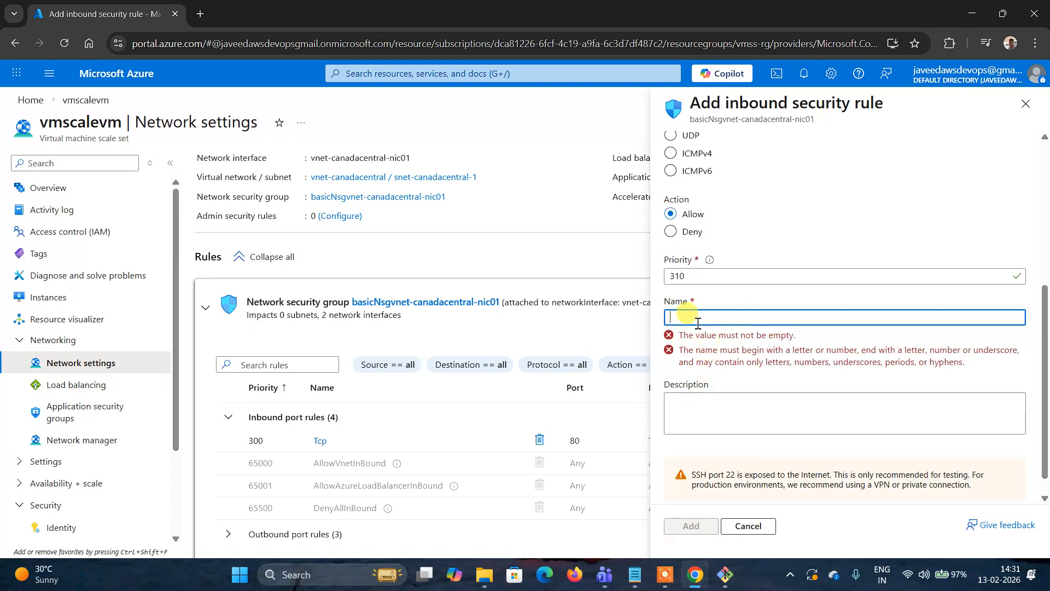
pyautogui.write('ssh')
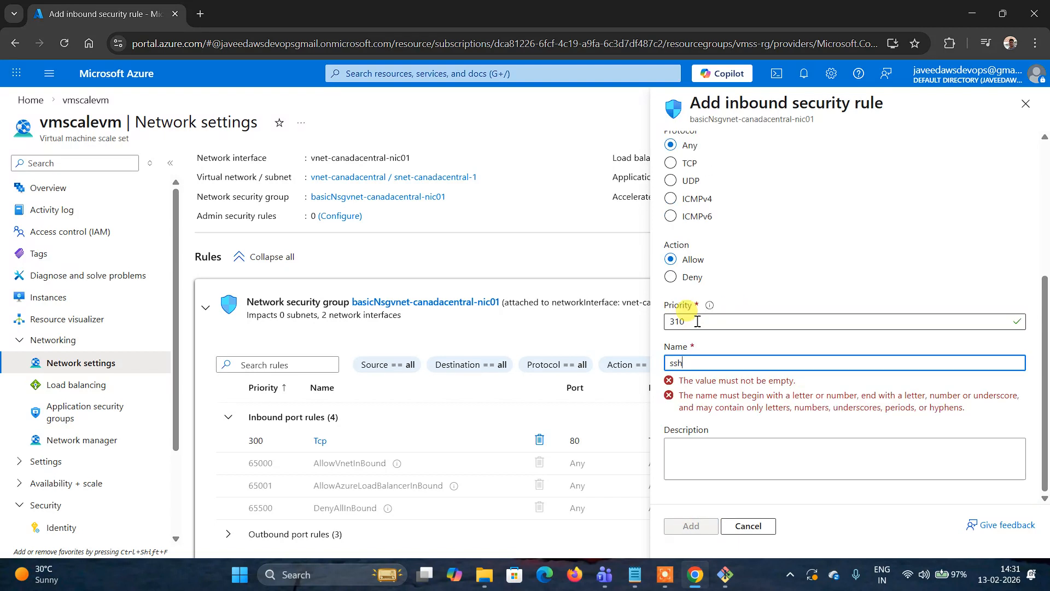
pyautogui.click(690, 532)
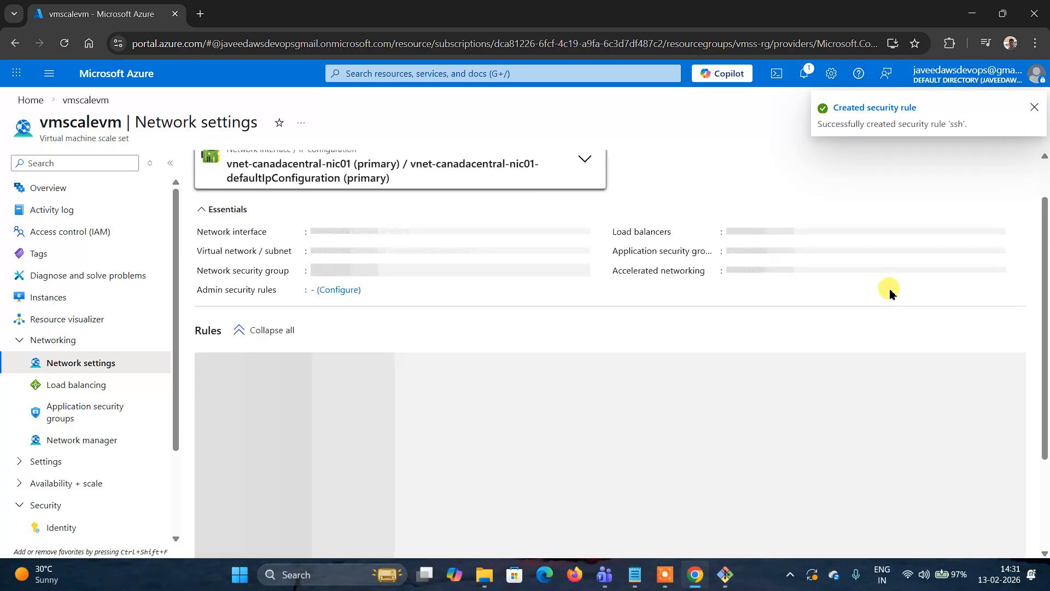
pyautogui.scroll(-2, 890, 294)
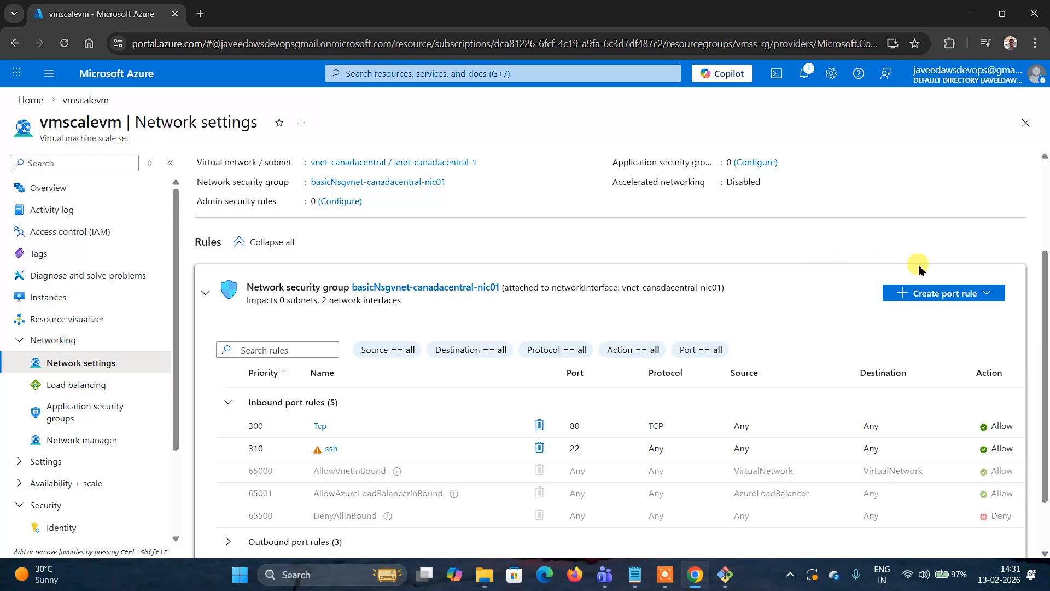
# - Rerun the ssh command to 20.63.52.247 in Git Bash and accept the host key
pyautogui.click(725, 574)
pyautogui.press('Up')
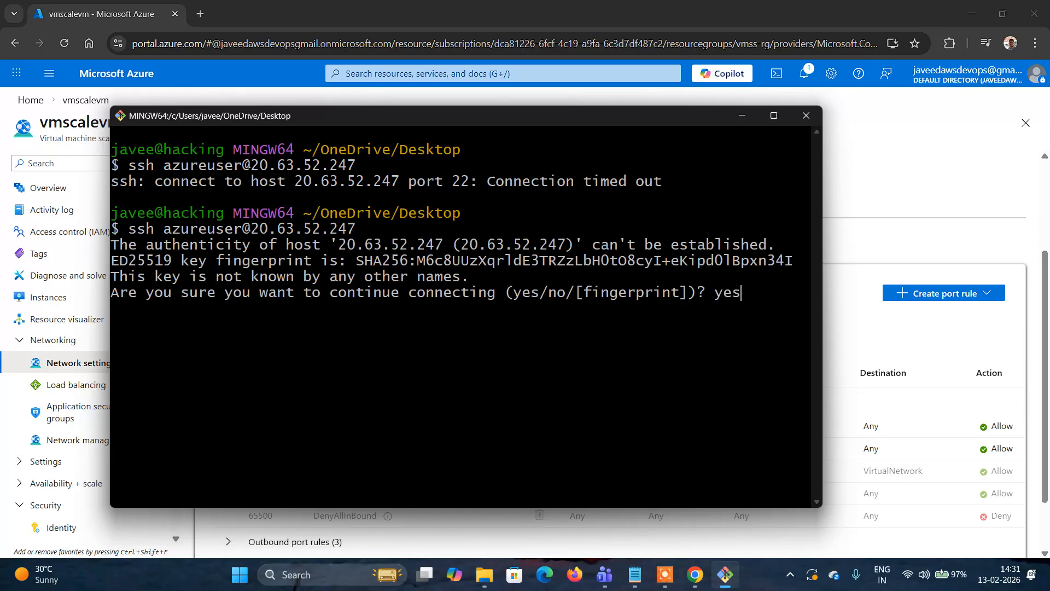
pyautogui.press('Return')
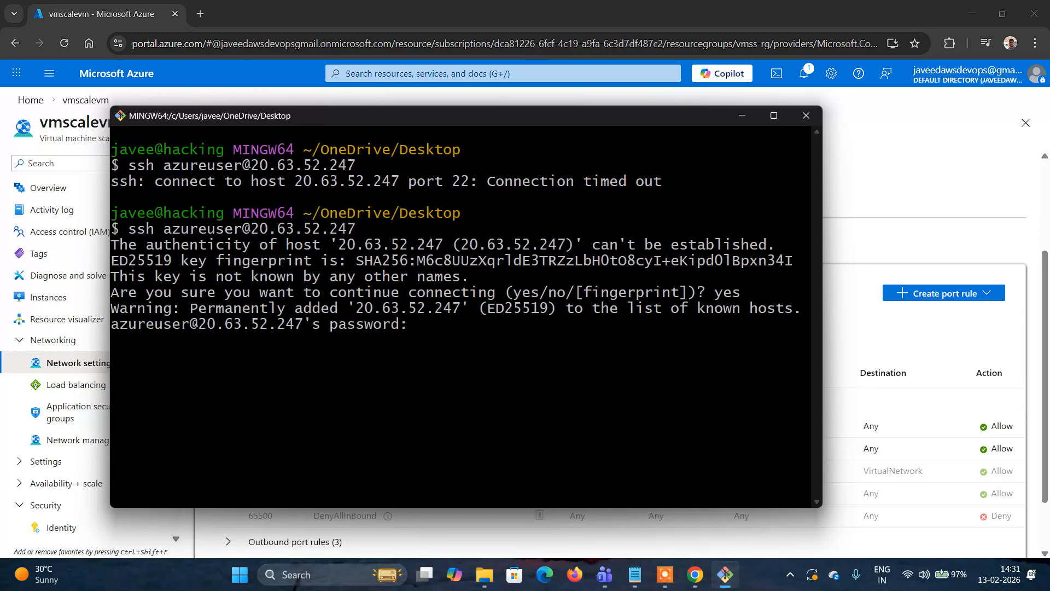
# - Copy the VM password from the Notepad notes and return to the terminal
pyautogui.click(633, 580)
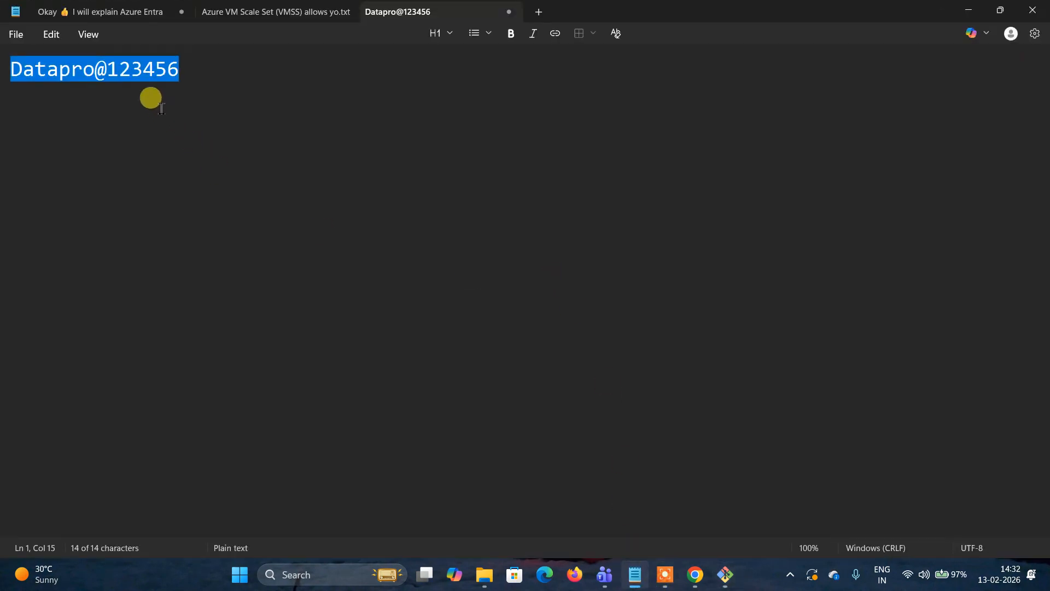
pyautogui.rightClick(141, 70)
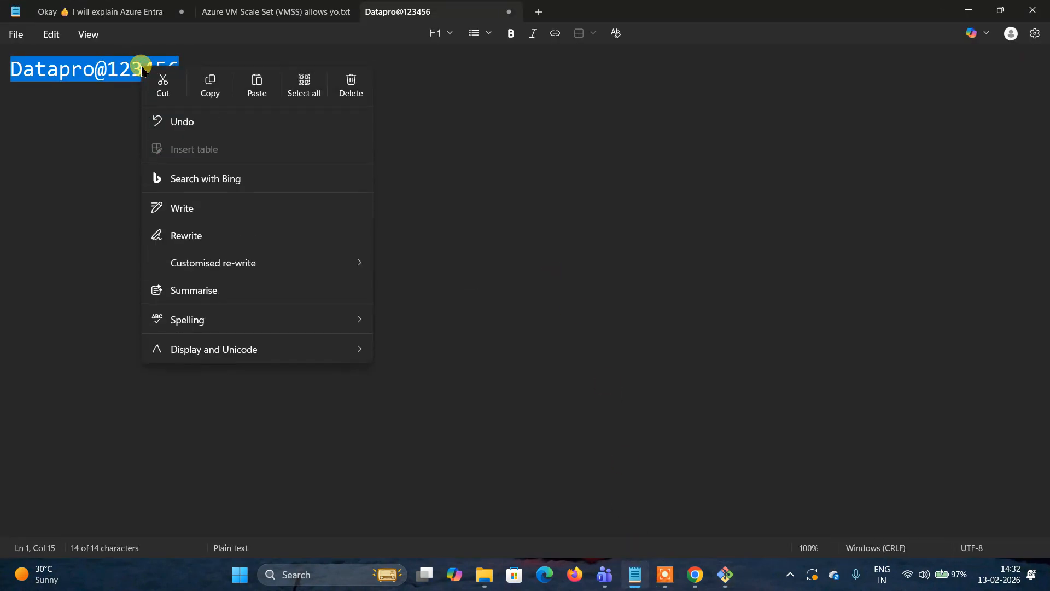
pyautogui.click(209, 83)
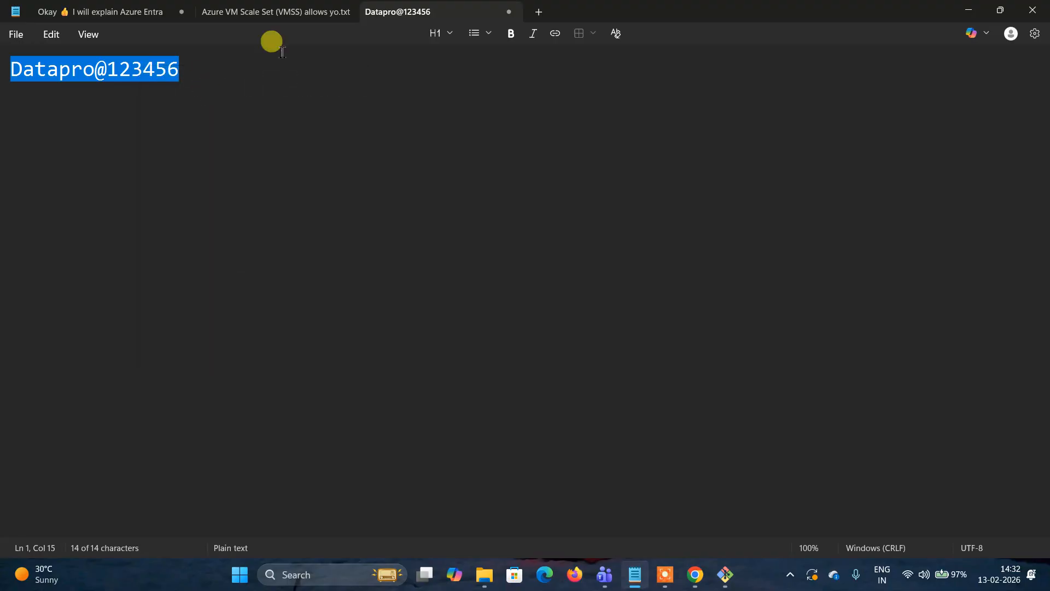
pyautogui.click(969, 10)
pyautogui.rightClick(458, 326)
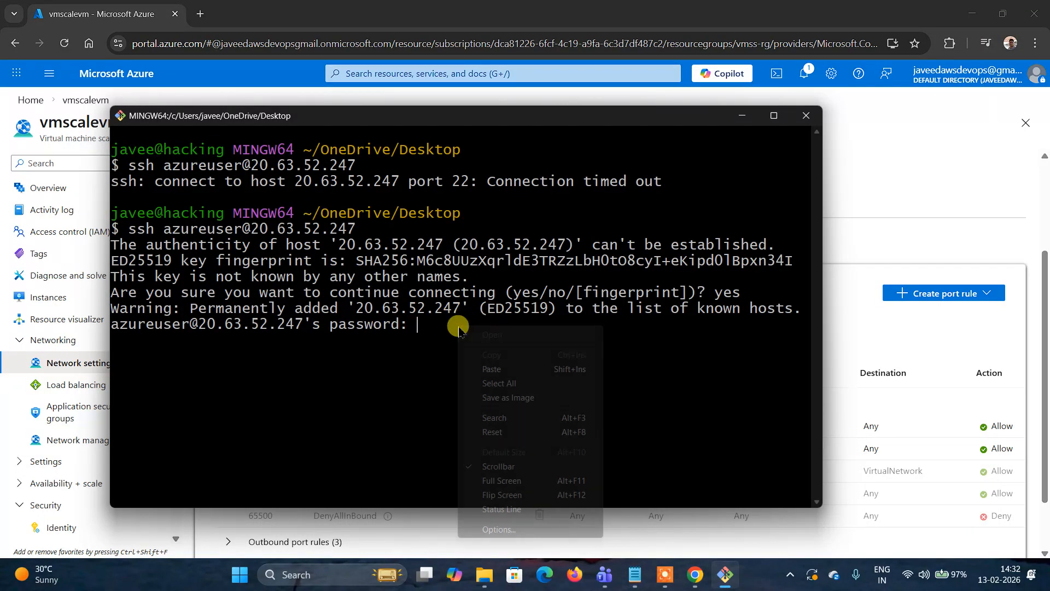
# - Log in with the pasted password, become root with sudo su -, and run apt update
pyautogui.click(492, 370)
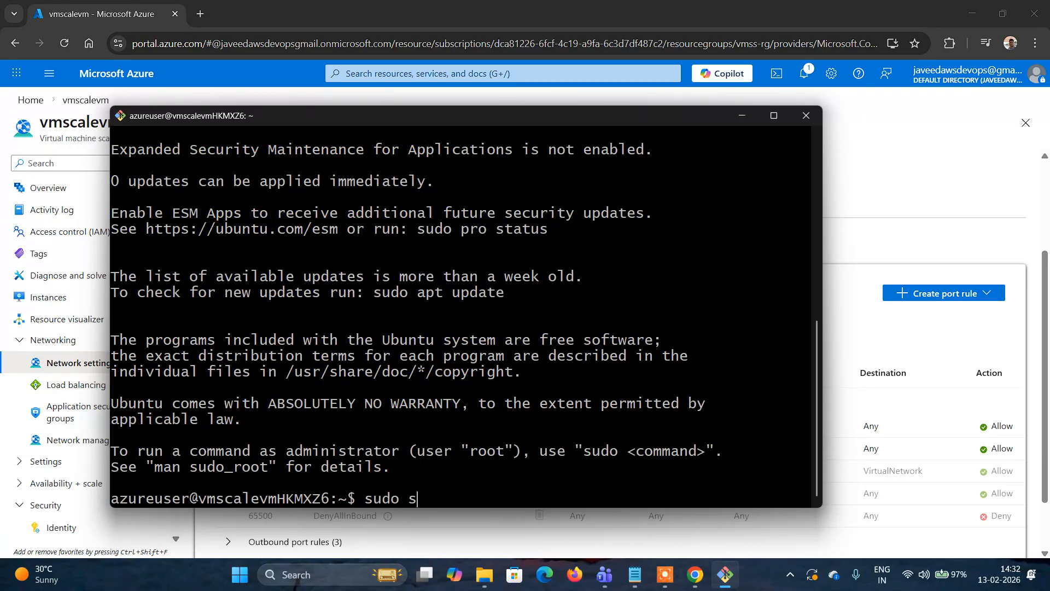
pyautogui.write('-')
pyautogui.press('Return')
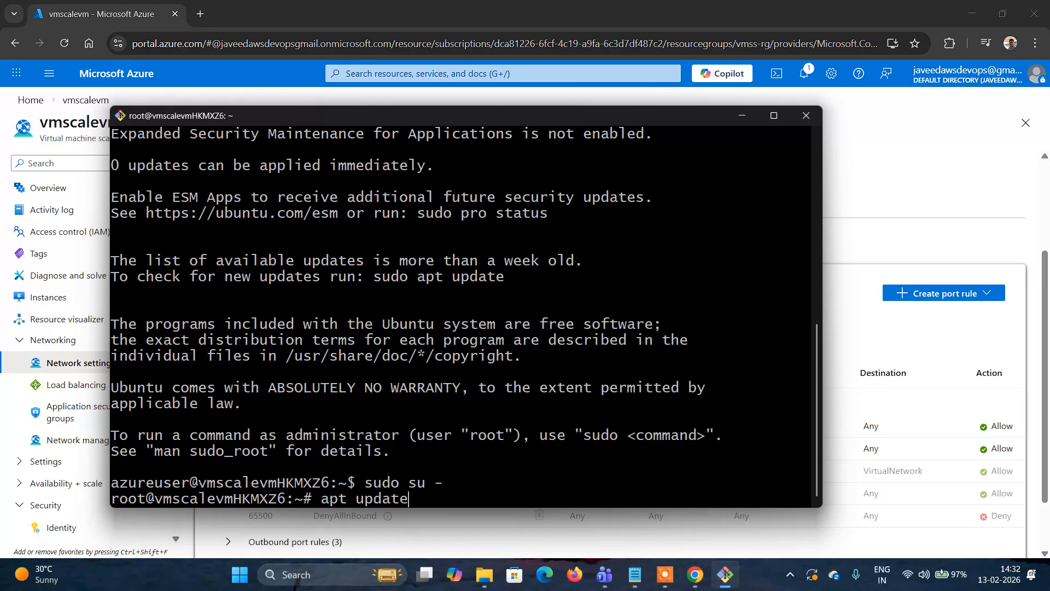
pyautogui.press('Return')
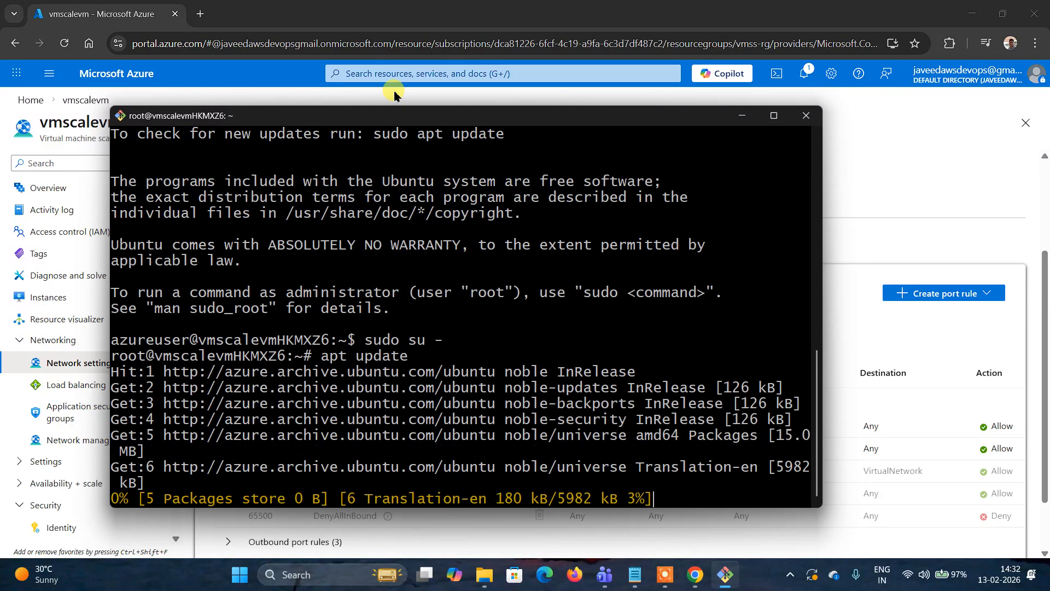
pyautogui.click(200, 15)
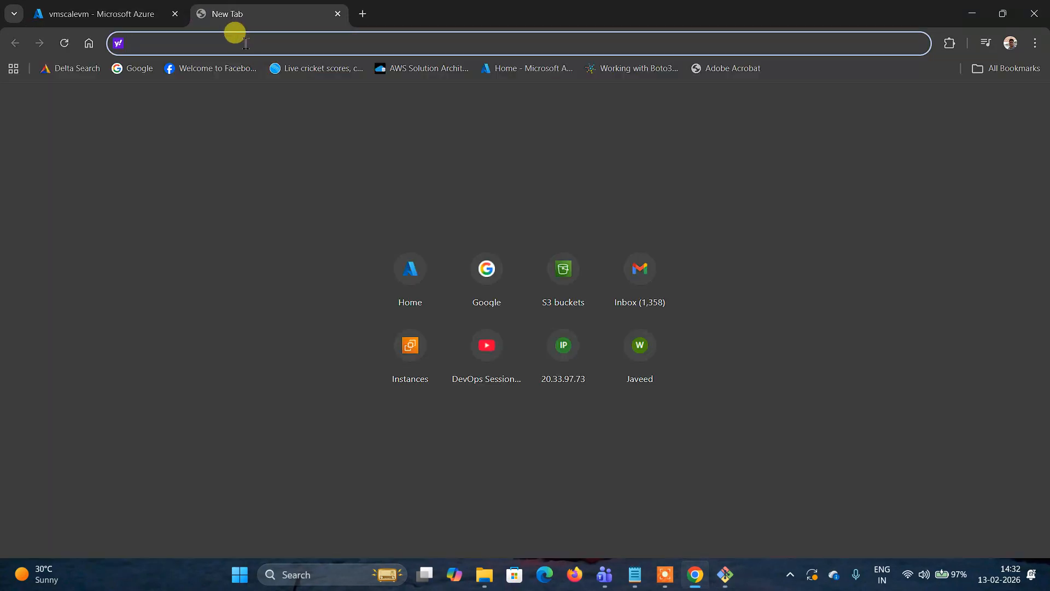
# - Search Google for 'stress on ubuntu' and open the GeeksforGeeks stress command article
pyautogui.write('g')
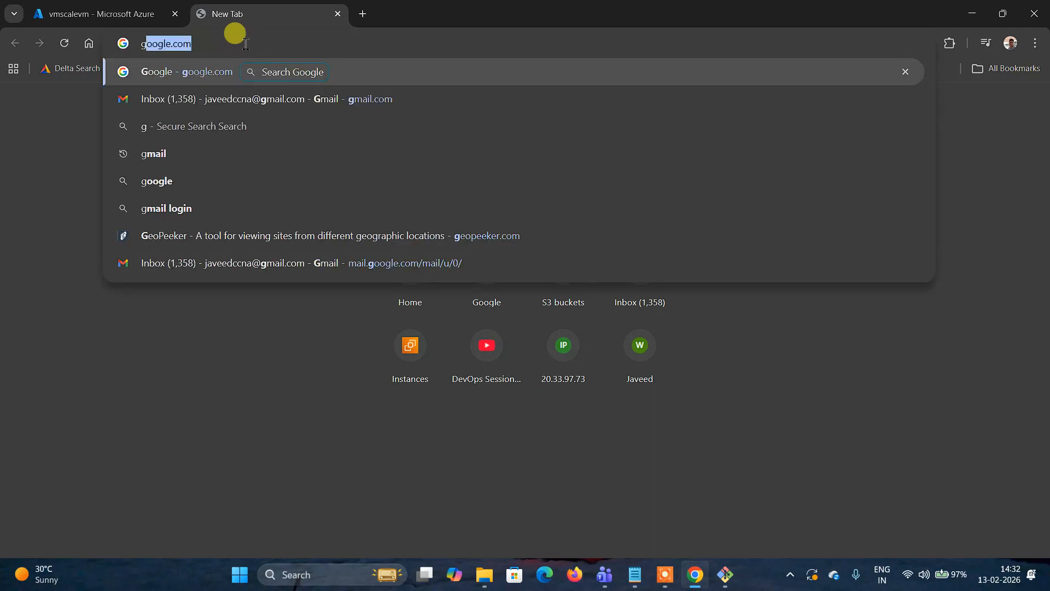
pyautogui.click(221, 67)
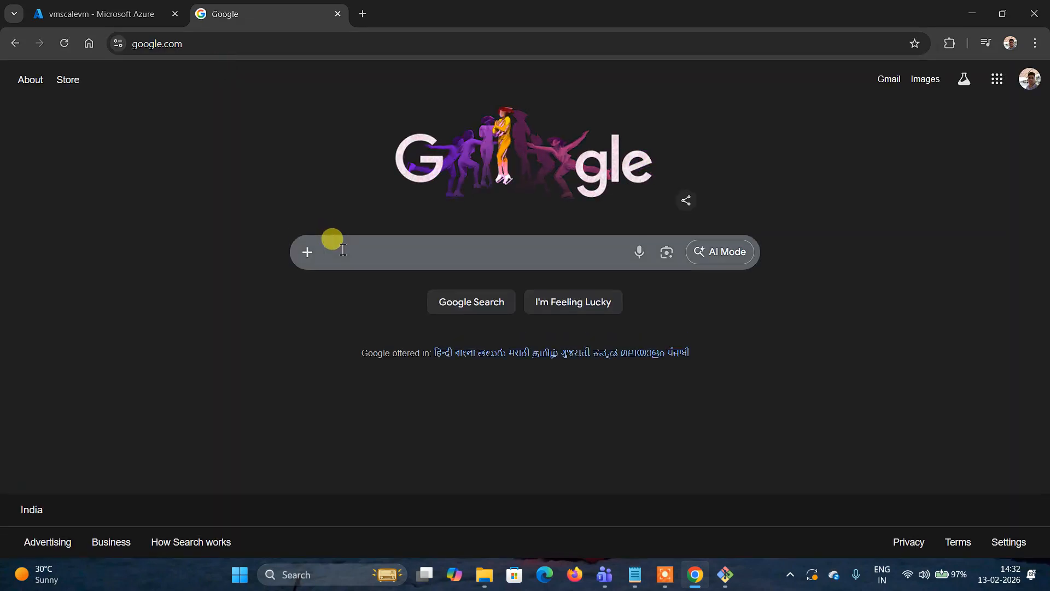
pyautogui.click(332, 240)
pyautogui.write('stress')
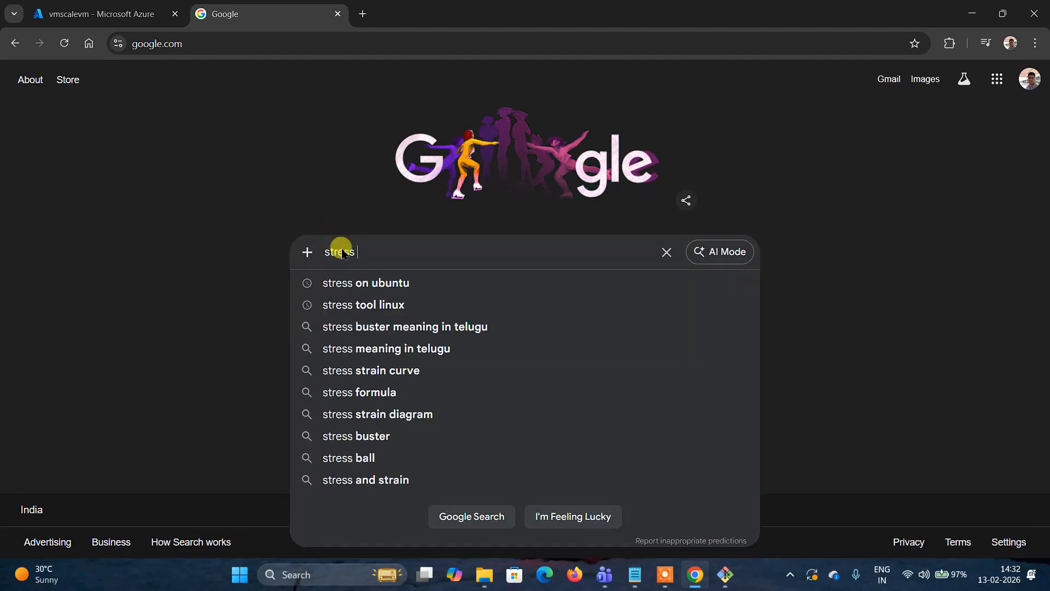
pyautogui.click(373, 283)
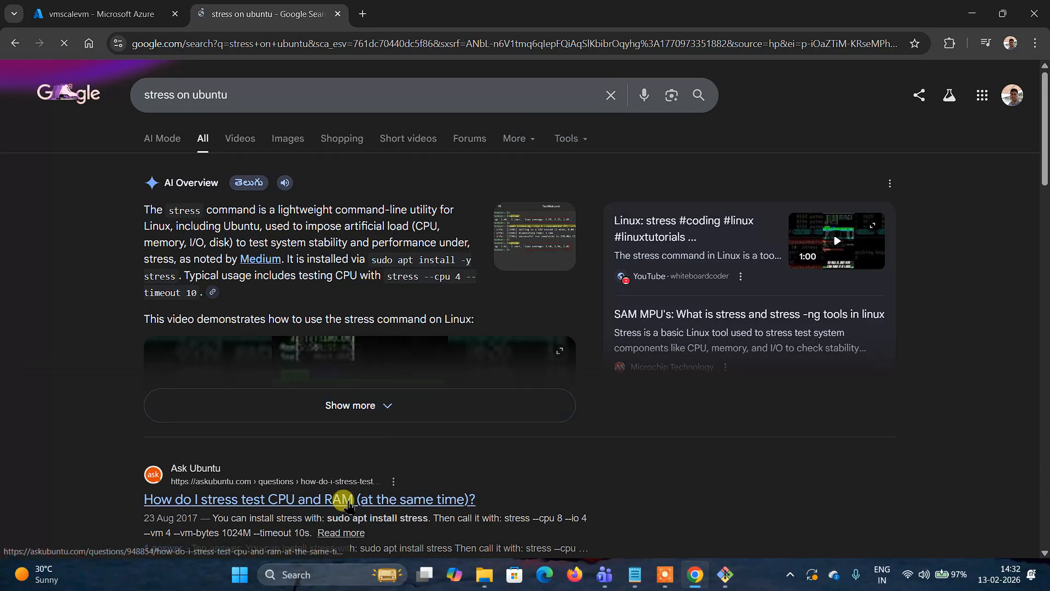
pyautogui.scroll(-4, 345, 498)
pyautogui.scroll(-1, 348, 503)
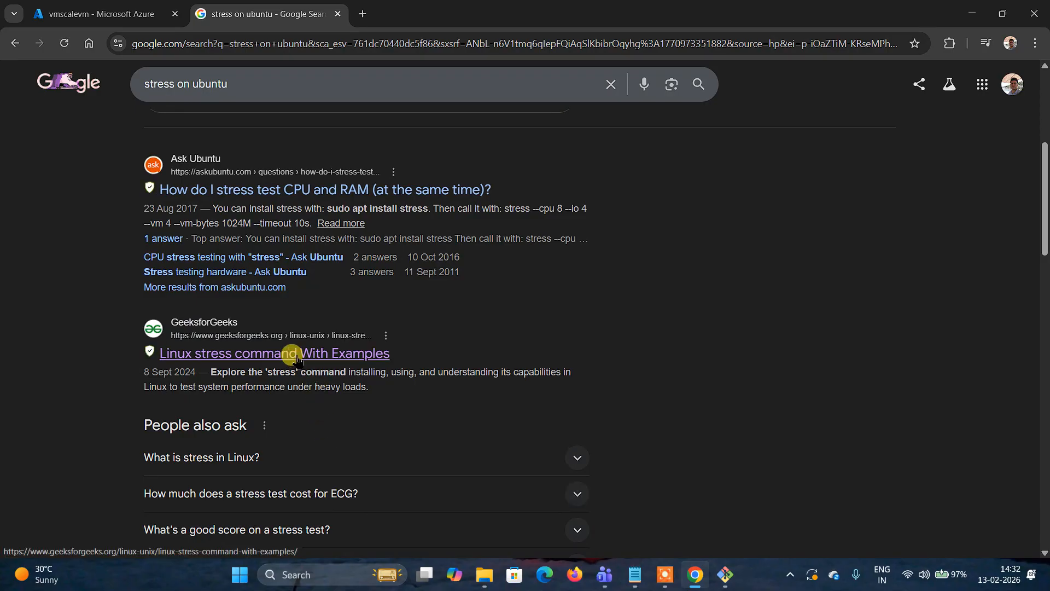
pyautogui.click(299, 357)
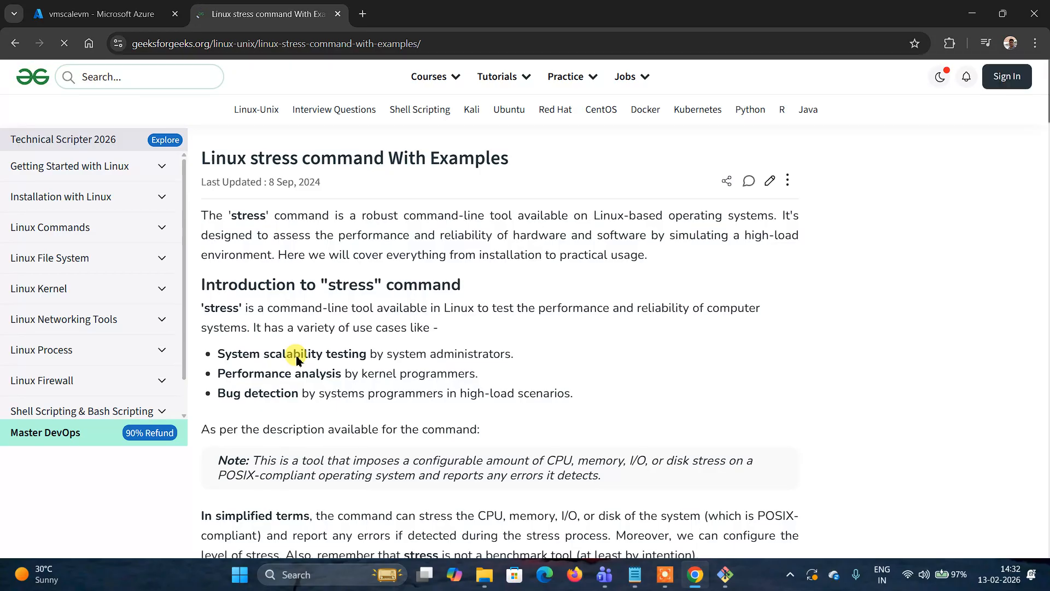
# - Copy the Debian/Ubuntu install command 'sudo apt-get install stress' from the article
pyautogui.scroll(-12, 597, 307)
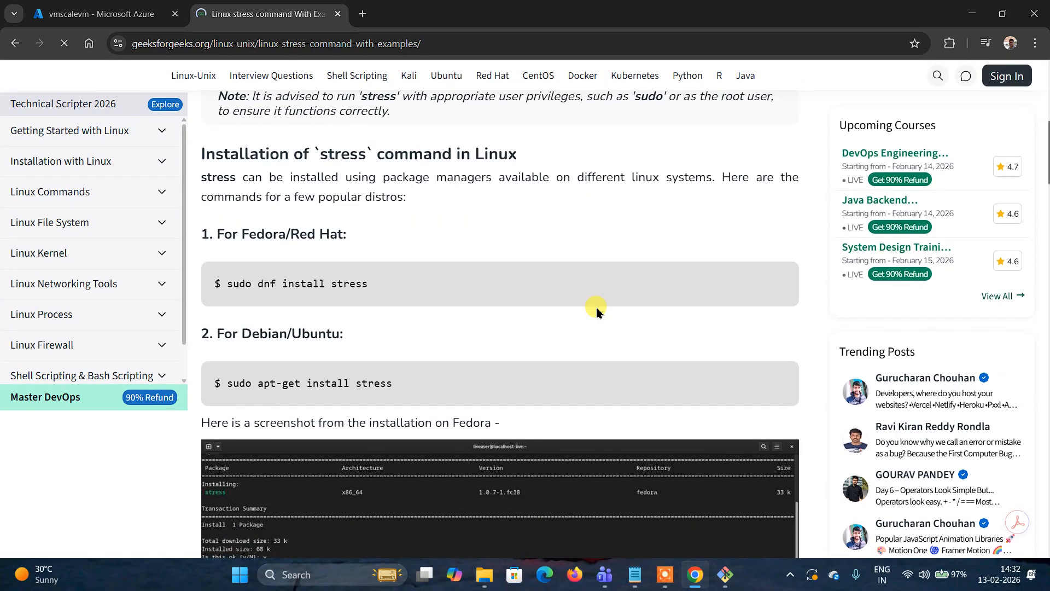
pyautogui.scroll(2, 540, 277)
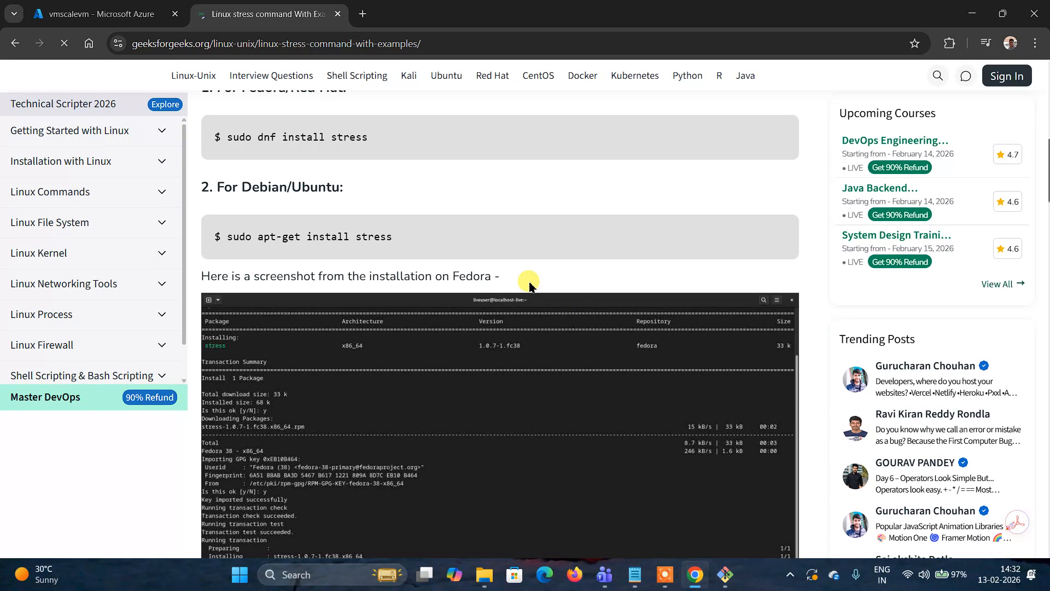
pyautogui.scroll(1, 528, 281)
pyautogui.scroll(1, 235, 293)
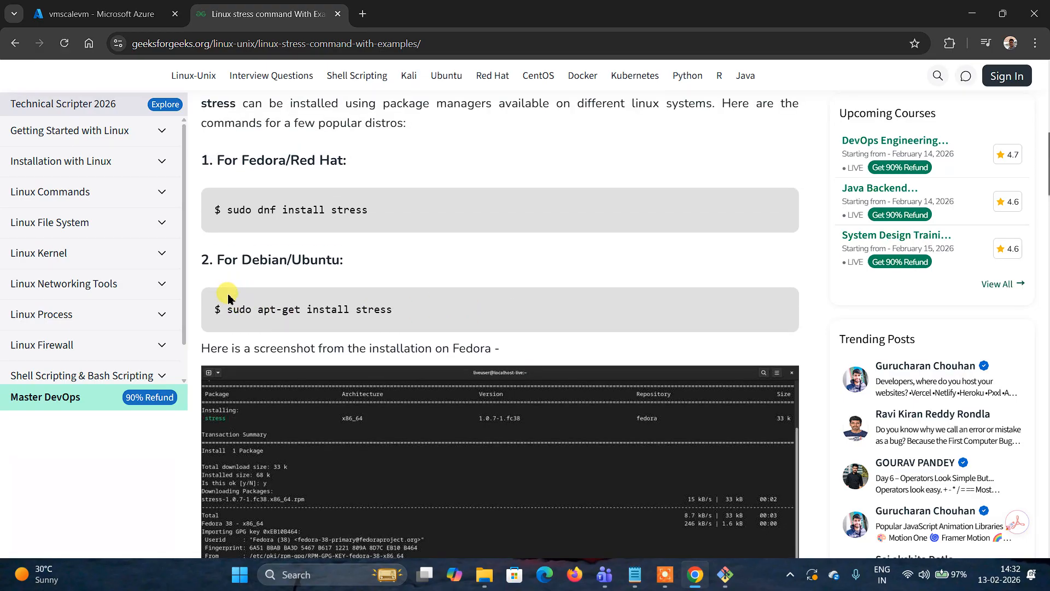
pyautogui.moveTo(227, 309); pyautogui.dragTo(402, 327)
pyautogui.scroll(2, 394, 317)
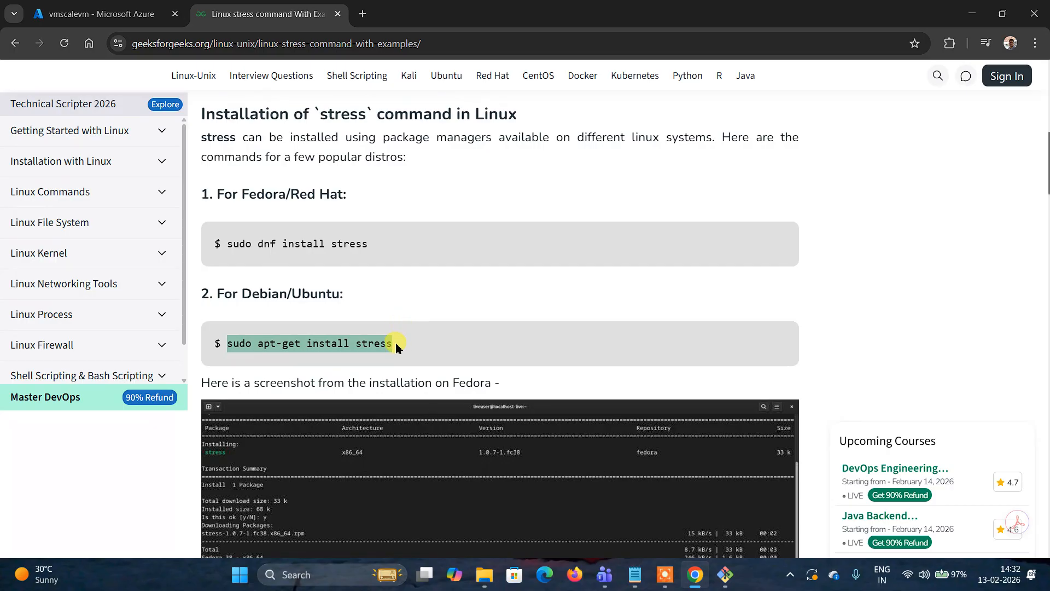
pyautogui.rightClick(354, 348)
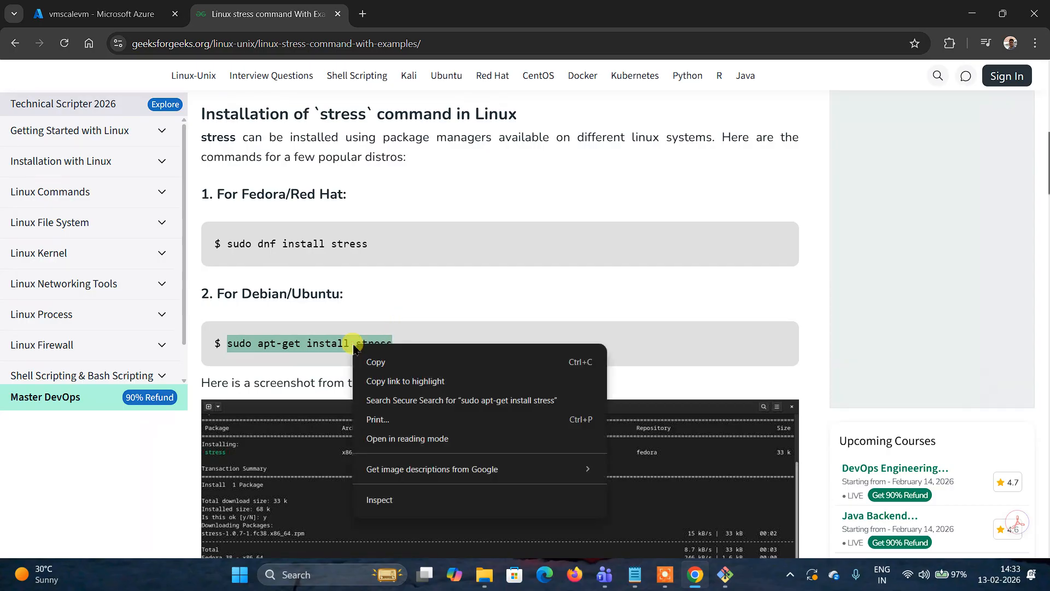
pyautogui.click(389, 354)
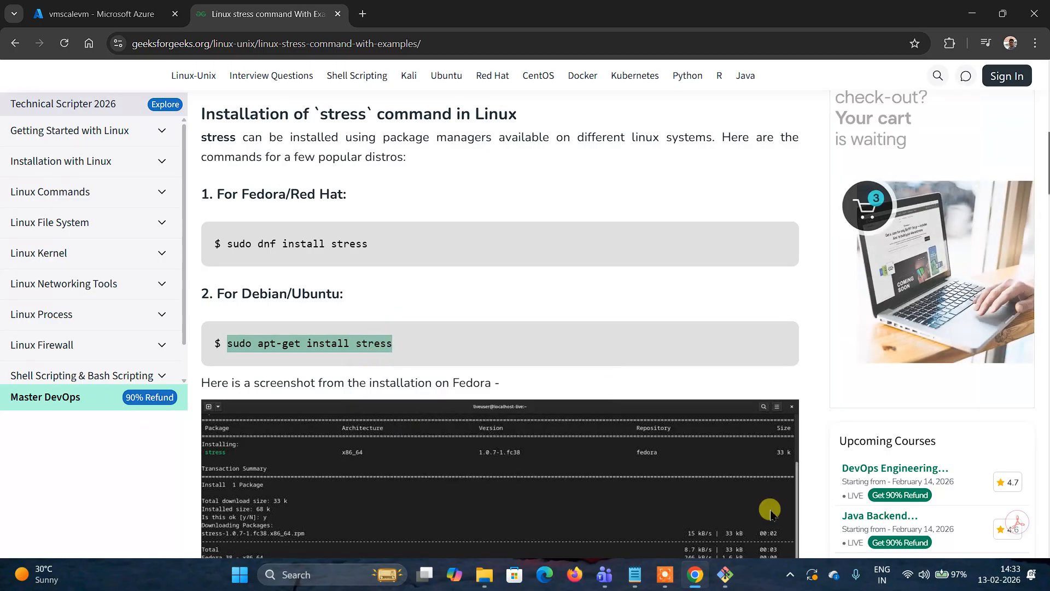
# - Paste 'sudo apt-get install stress' into the SSH session, trim the duplicate text, and install stress
pyautogui.click(725, 575)
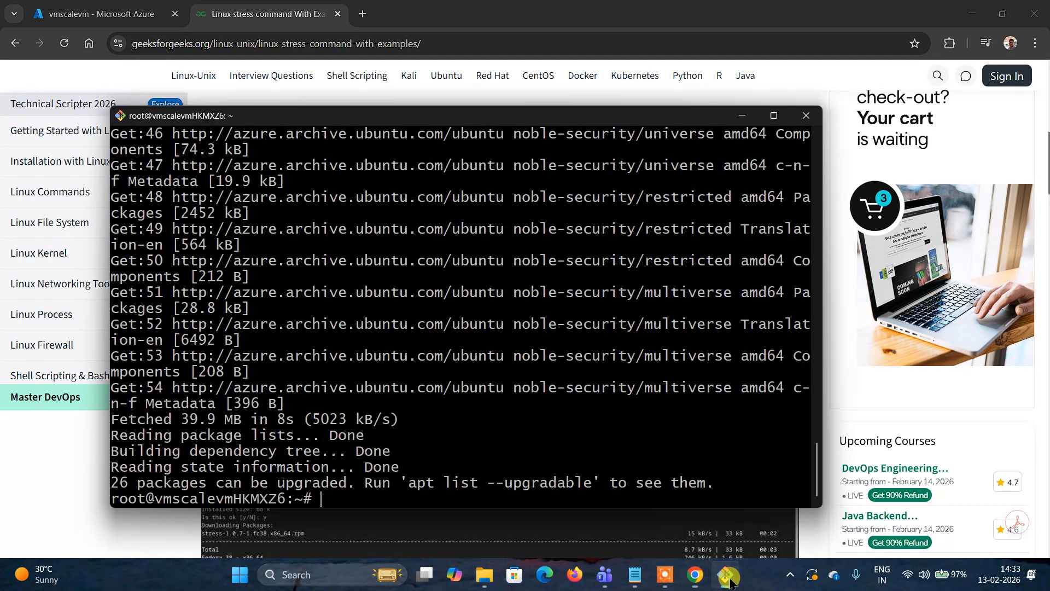
pyautogui.rightClick(374, 494)
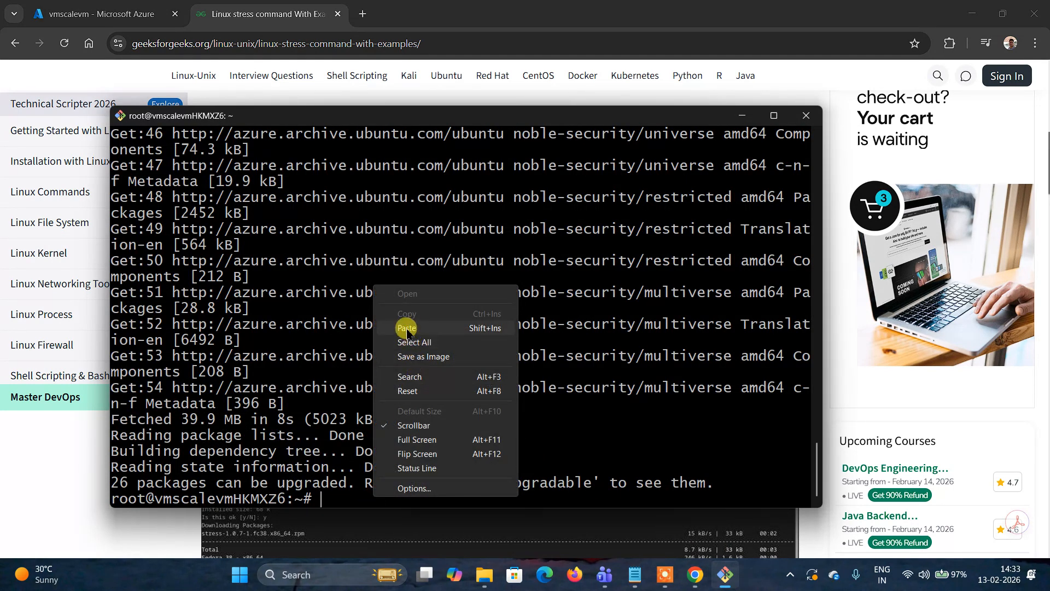
pyautogui.click(406, 328)
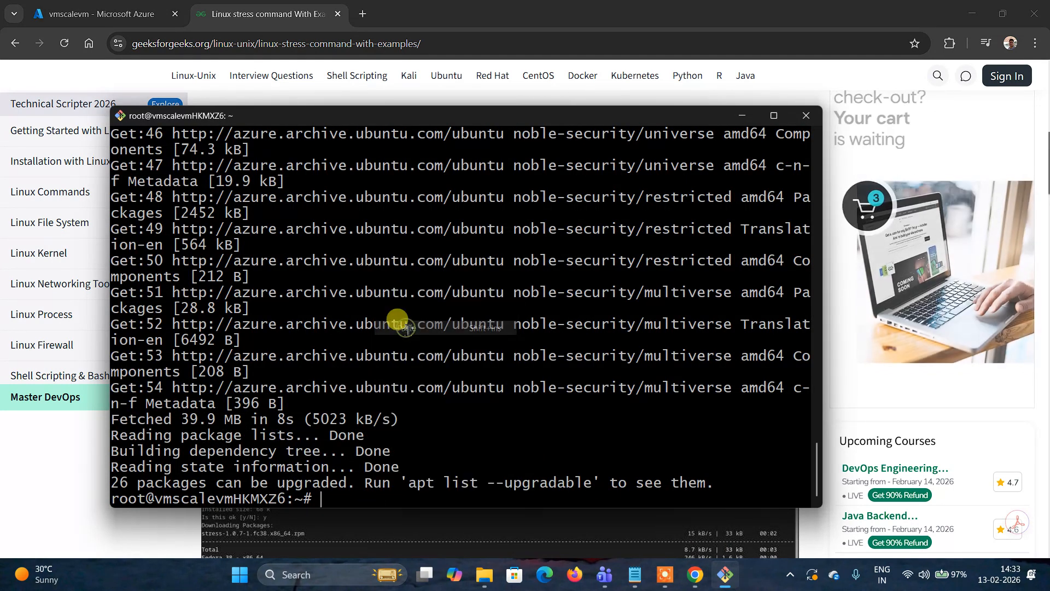
pyautogui.rightClick(330, 494)
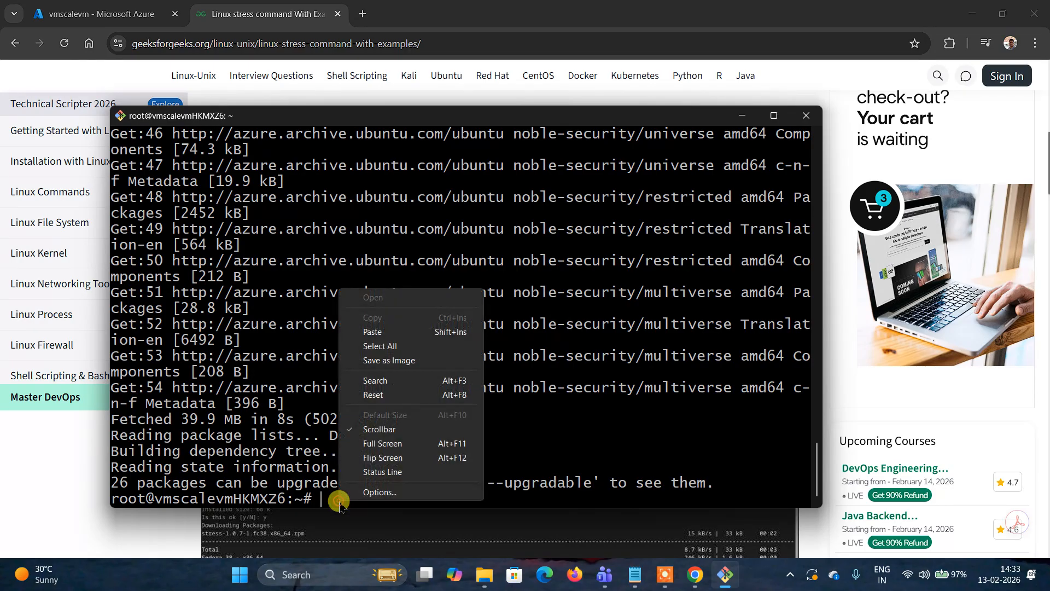
pyautogui.click(372, 332)
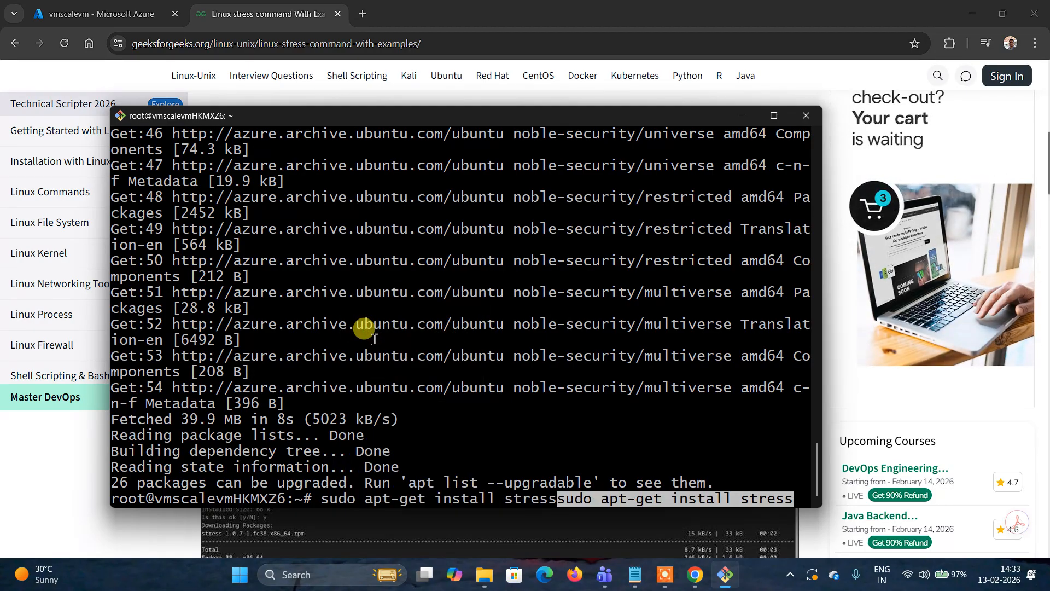
pyautogui.press('BackSpace')
pyautogui.press('BackSpace')
pyautogui.press('BackSpace')
pyautogui.press('BackSpace')
pyautogui.press('BackSpace')
pyautogui.press('BackSpace')
pyautogui.press('BackSpace')
pyautogui.press('BackSpace')
pyautogui.press('BackSpace')
pyautogui.press('BackSpace')
pyautogui.press('BackSpace')
pyautogui.press('BackSpace')
pyautogui.press('BackSpace')
pyautogui.press('BackSpace')
pyautogui.press('BackSpace')
pyautogui.press('BackSpace')
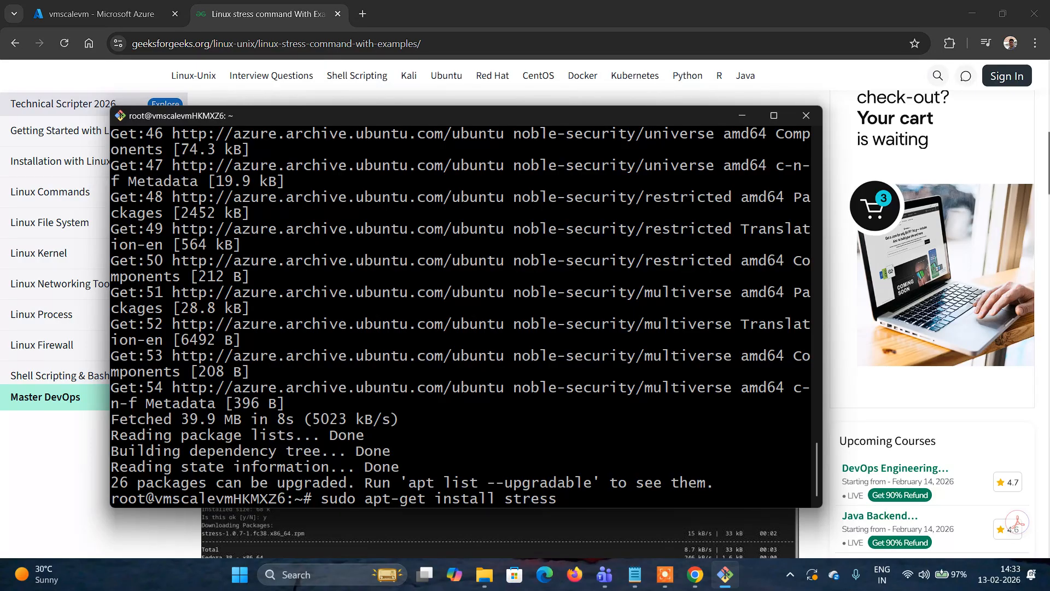
pyautogui.press('Return')
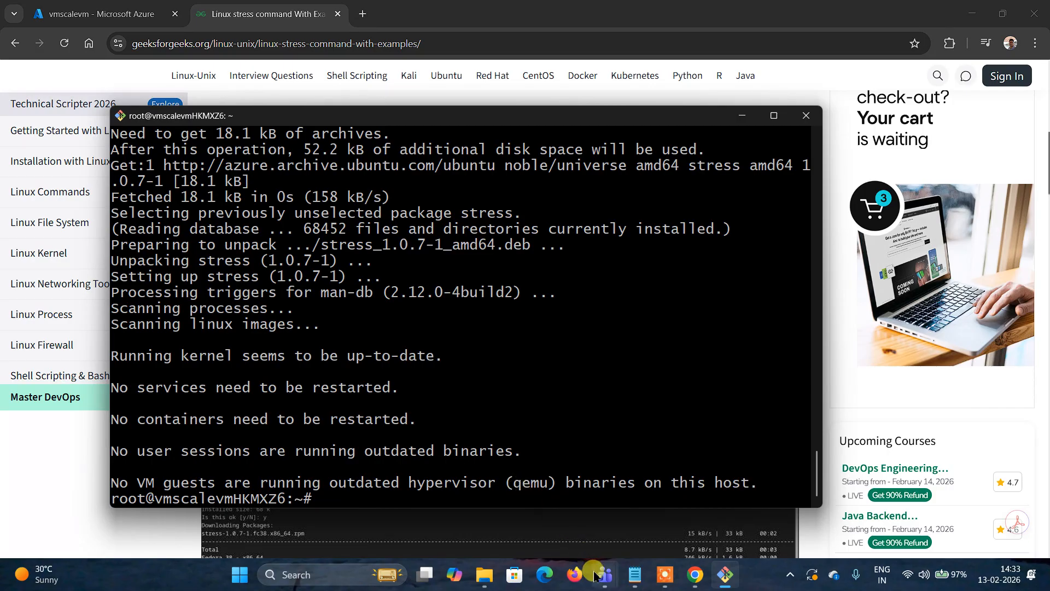
pyautogui.moveTo(606, 584)
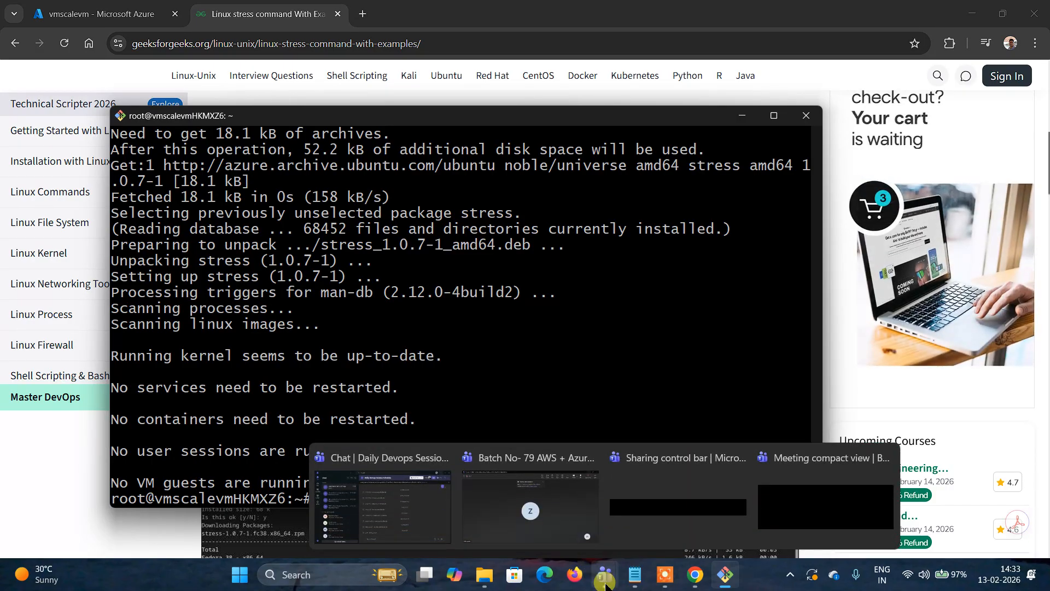
# - Copy the CPU example 'stress -c 8 --timeout 10' from the GeeksforGeeks article
pyautogui.click(696, 583)
pyautogui.scroll(-15, 634, 372)
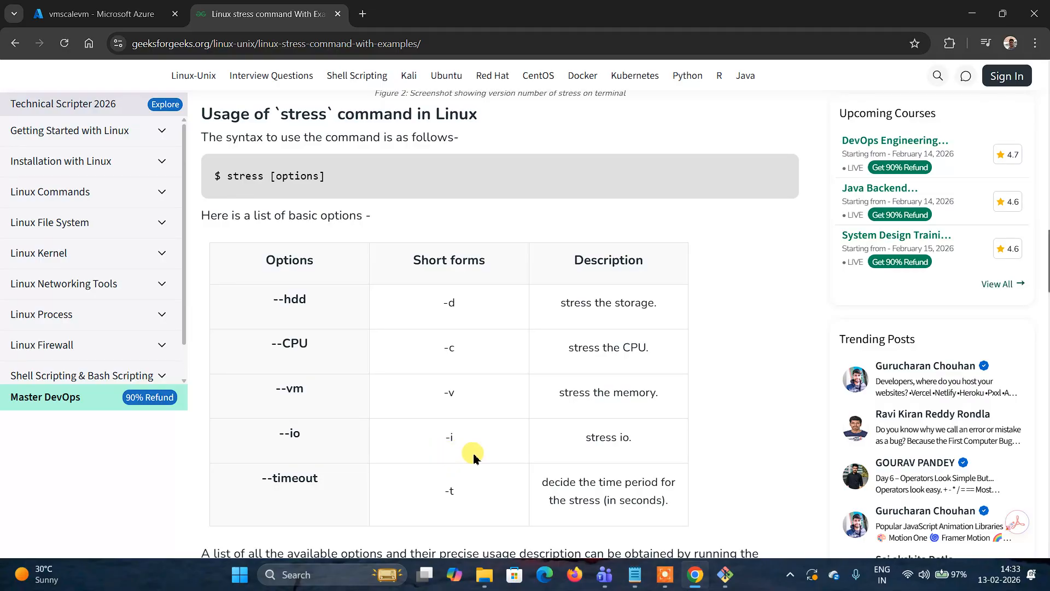
pyautogui.scroll(-1, 473, 457)
pyautogui.scroll(-5, 449, 480)
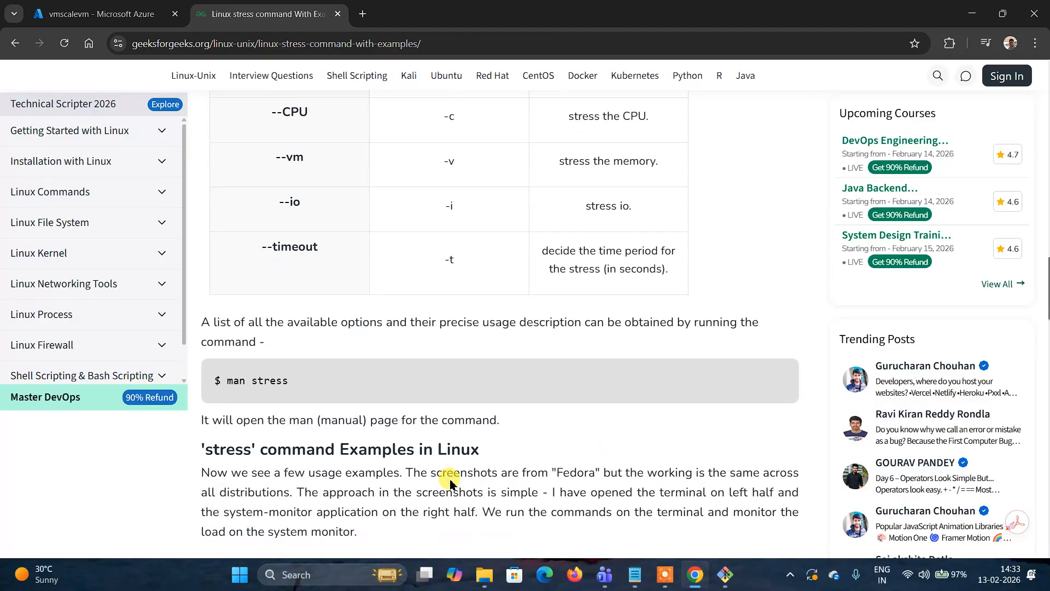
pyautogui.scroll(-5, 450, 484)
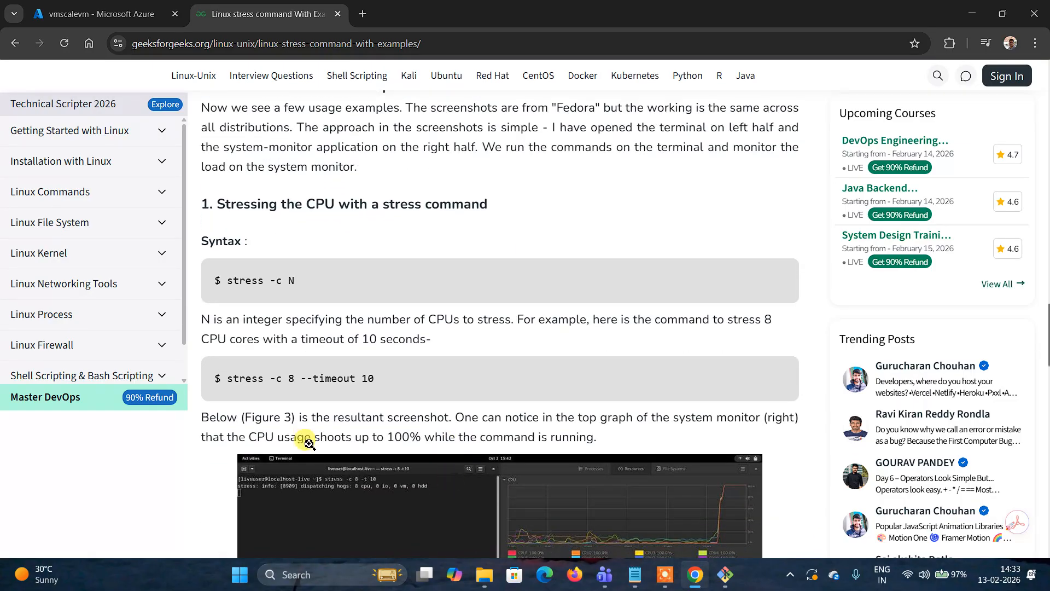
pyautogui.moveTo(222, 377); pyautogui.dragTo(393, 382)
pyautogui.rightClick(345, 378)
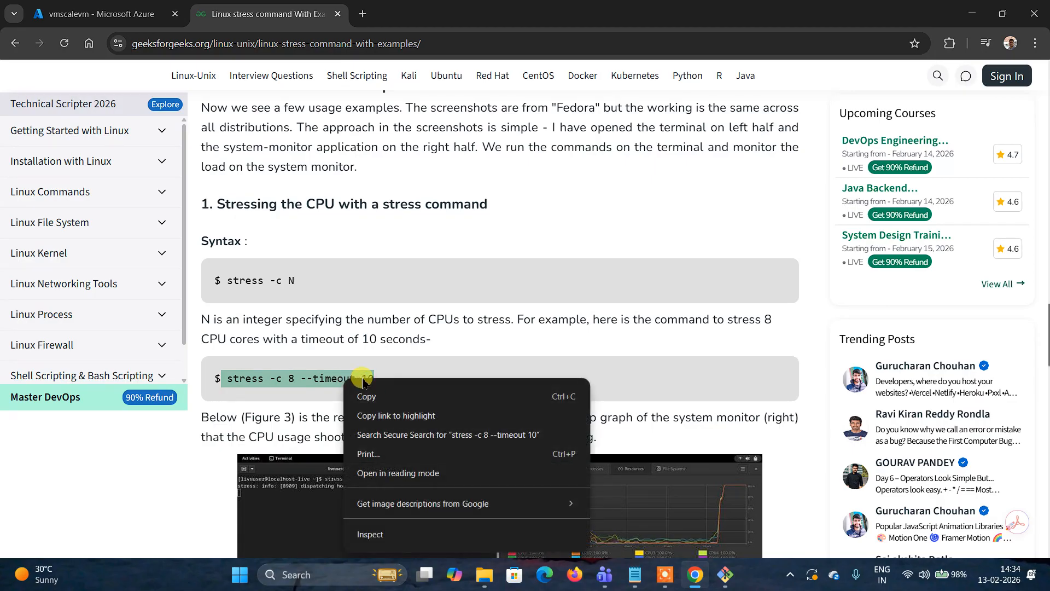
pyautogui.click(375, 400)
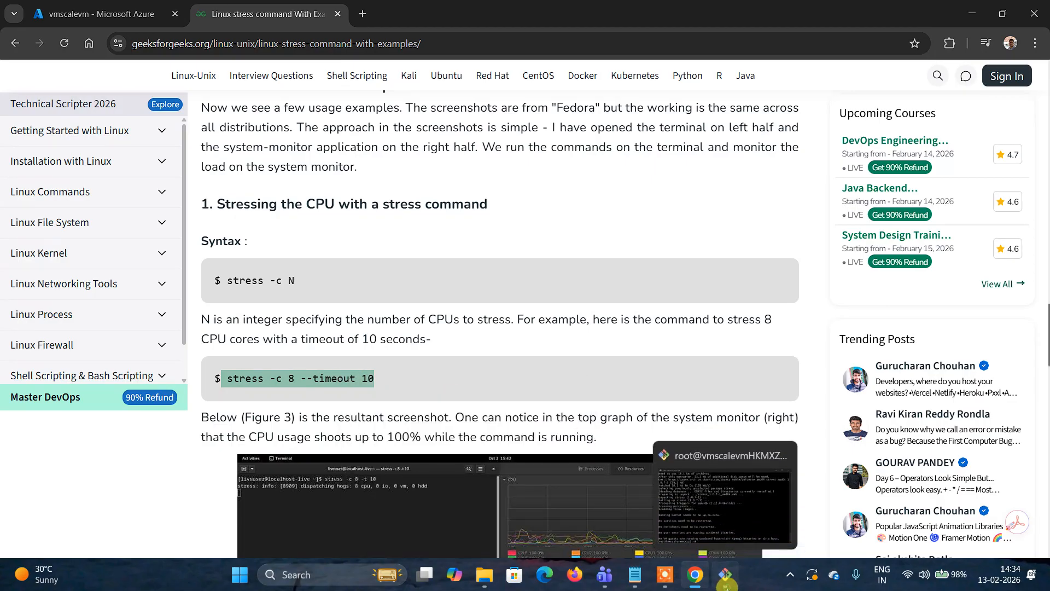
# - Paste the stress command, edit it to 'stress -c 300 --timeout 120', and run it
pyautogui.click(725, 574)
pyautogui.rightClick(365, 495)
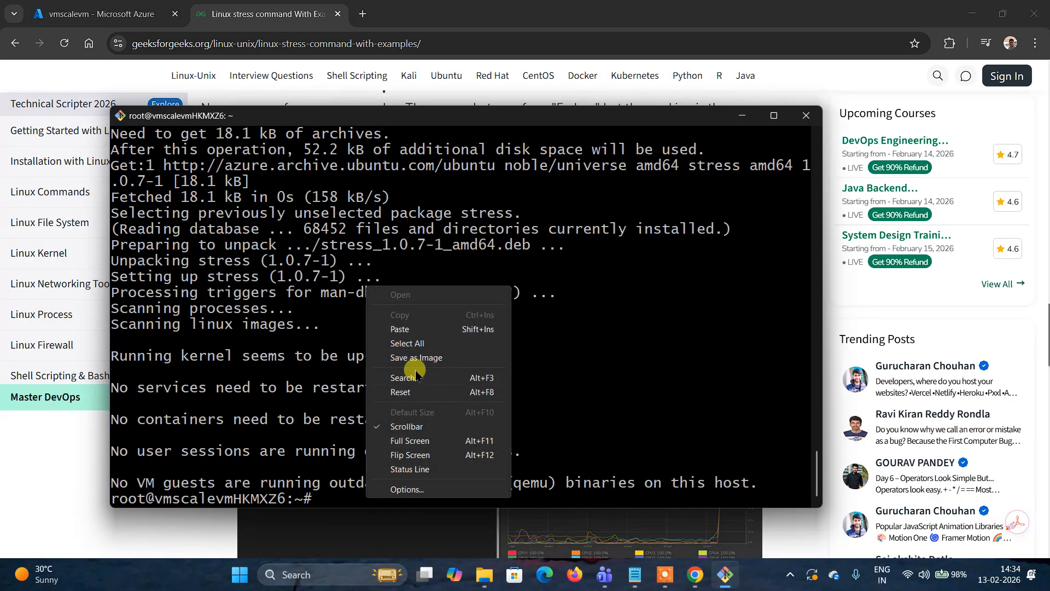
pyautogui.click(400, 328)
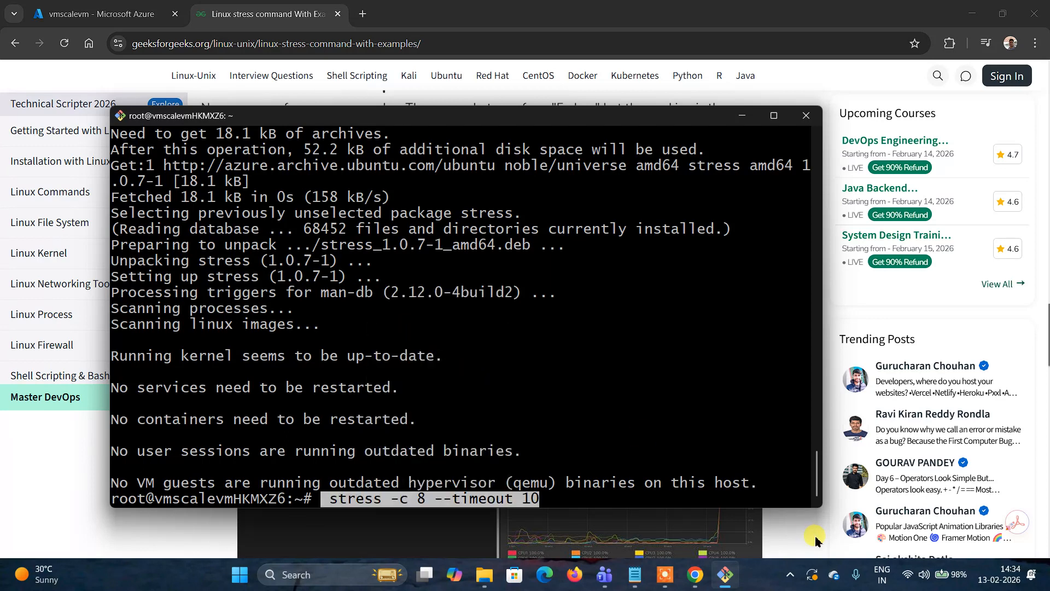
pyautogui.press('BackSpace')
pyautogui.press('BackSpace')
pyautogui.press('BackSpace')
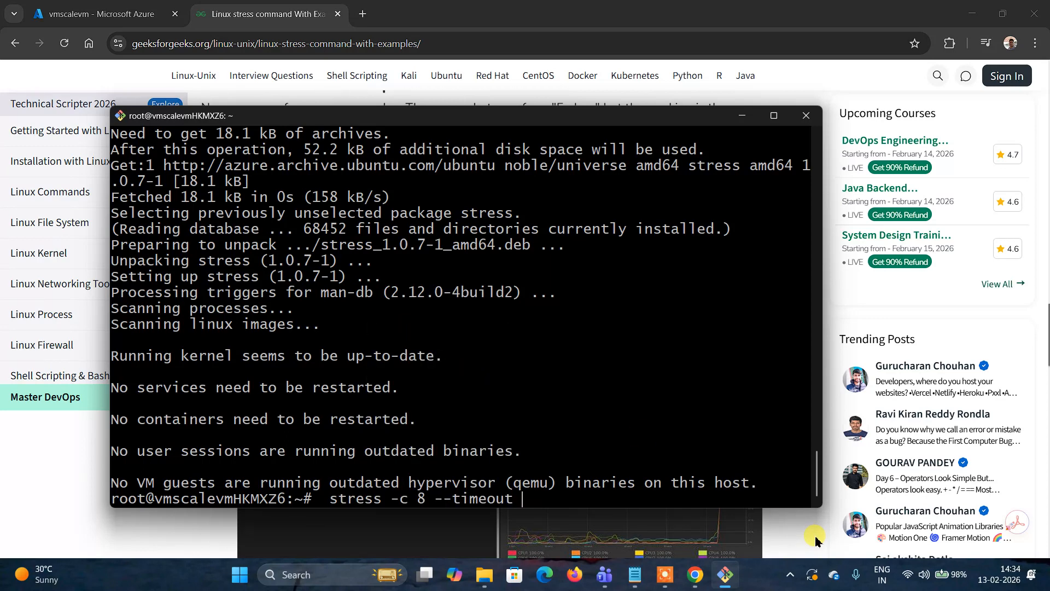
pyautogui.write('120')
pyautogui.press('Left')
pyautogui.press('Left')
pyautogui.press('Left')
pyautogui.press('Left')
pyautogui.press('Left')
pyautogui.press('Left')
pyautogui.press('Left')
pyautogui.press('Left')
pyautogui.press('Left')
pyautogui.press('Left')
pyautogui.press('BackSpace')
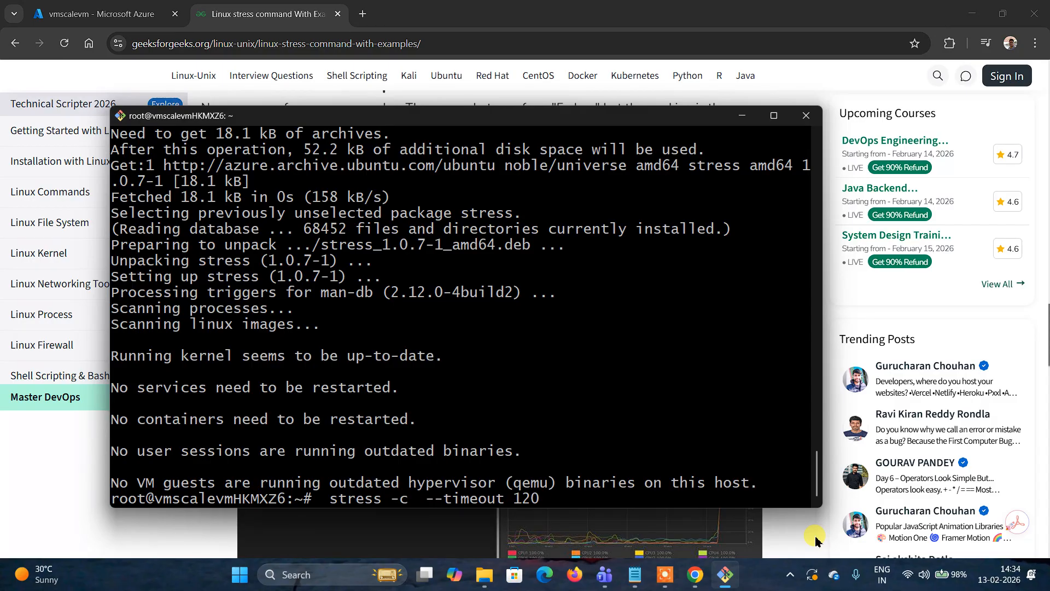
pyautogui.write('3')
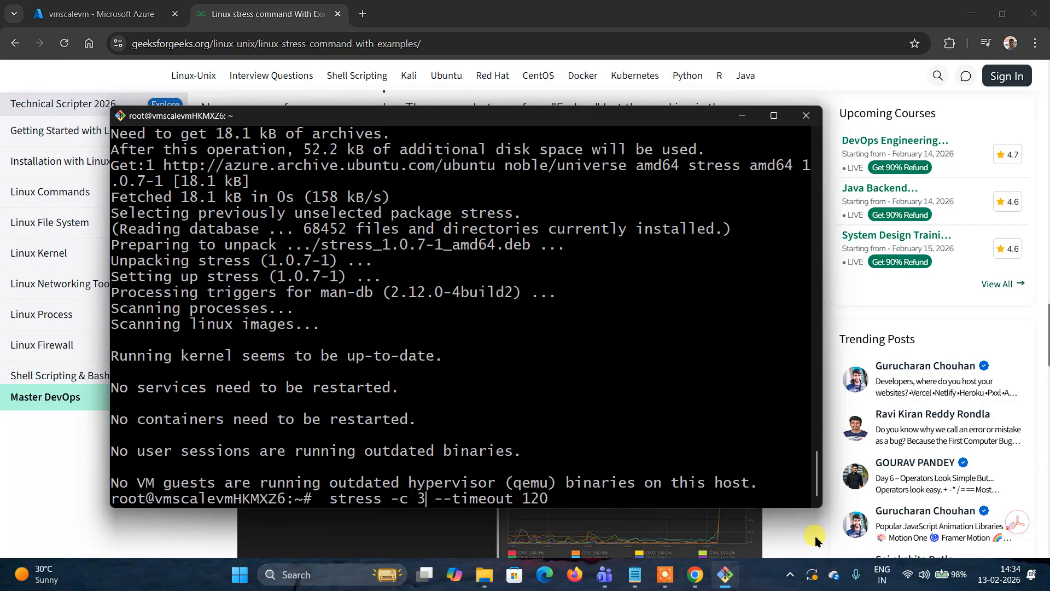
pyautogui.write('00')
pyautogui.press('Return')
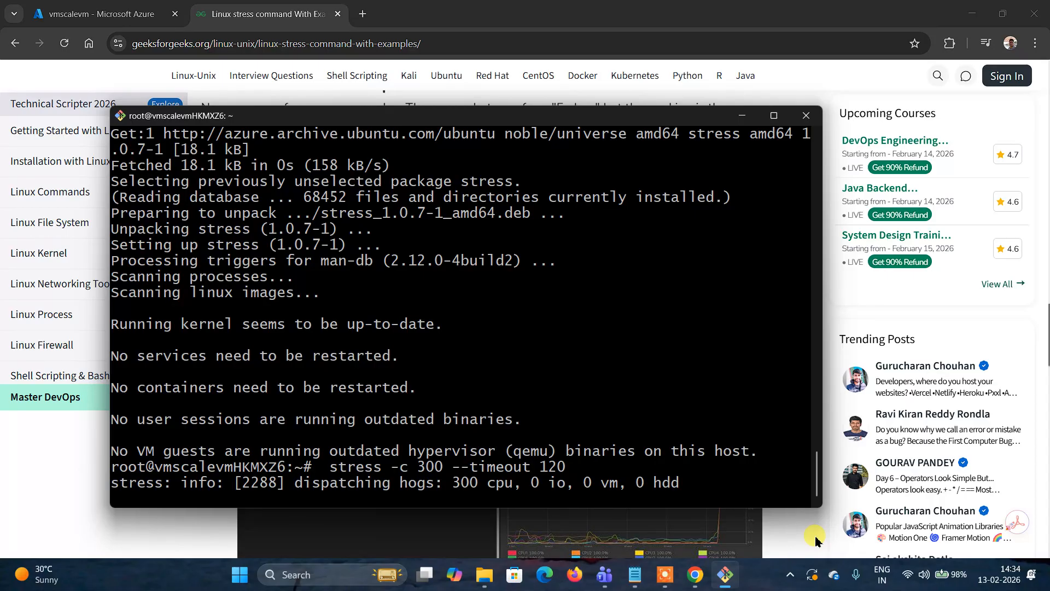
# - Open the vmscalevm scale set's Virtual machines list in the Azure portal
pyautogui.click(695, 574)
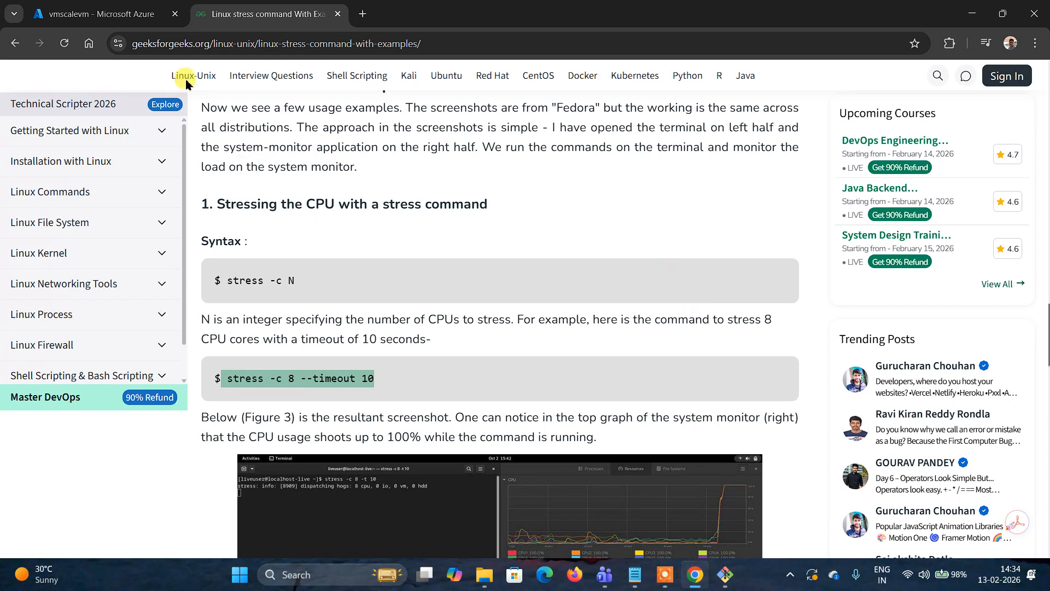
pyautogui.click(118, 12)
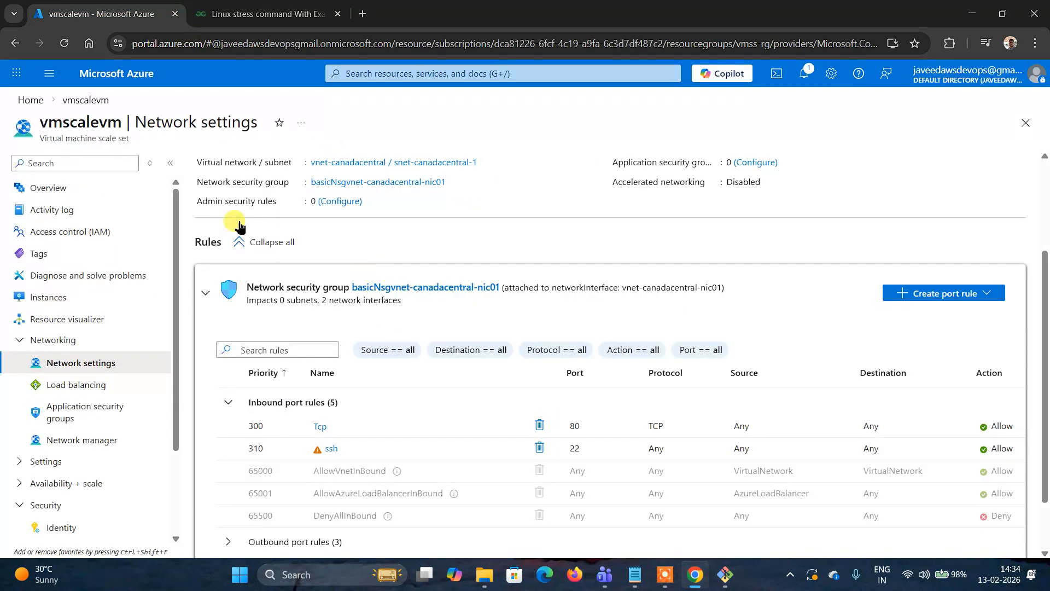
pyautogui.click(30, 99)
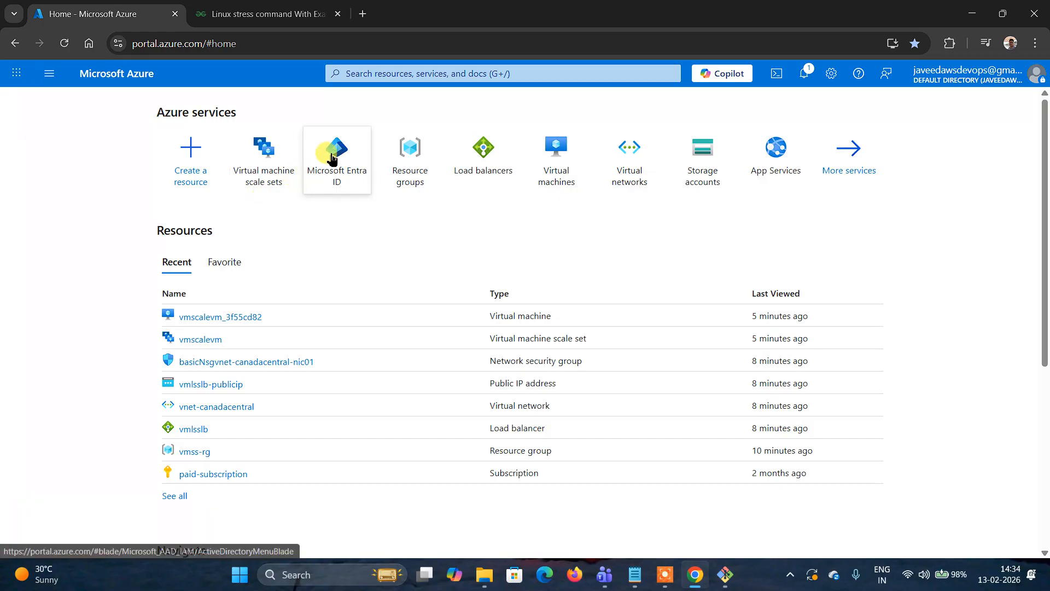
pyautogui.click(261, 167)
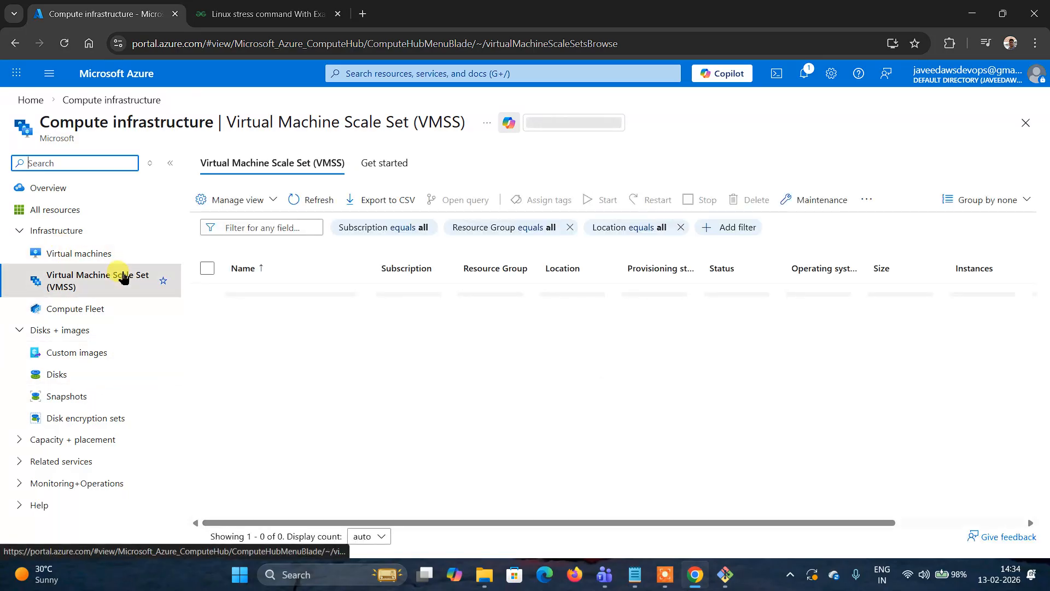
pyautogui.click(91, 253)
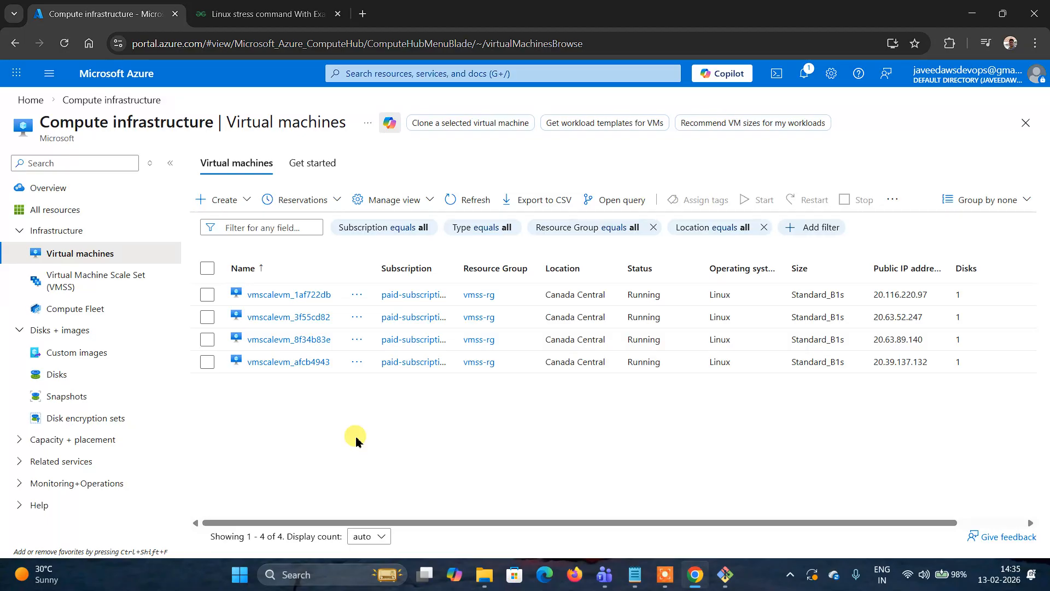
# - Stop the running stress test in the SSH terminal with Ctrl+C
pyautogui.click(725, 575)
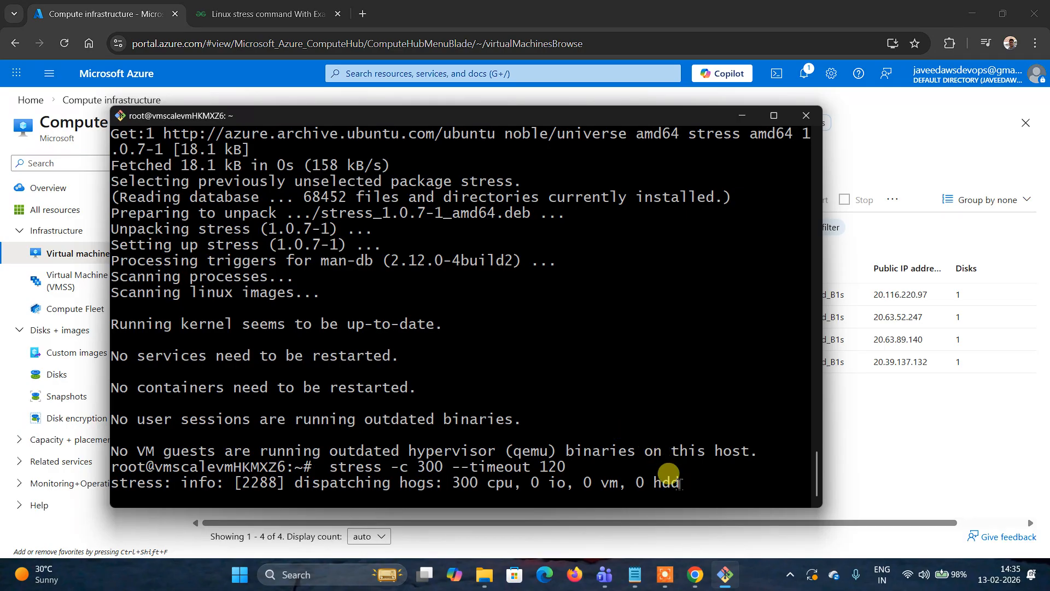
pyautogui.hotkey('ctrl', 'c')
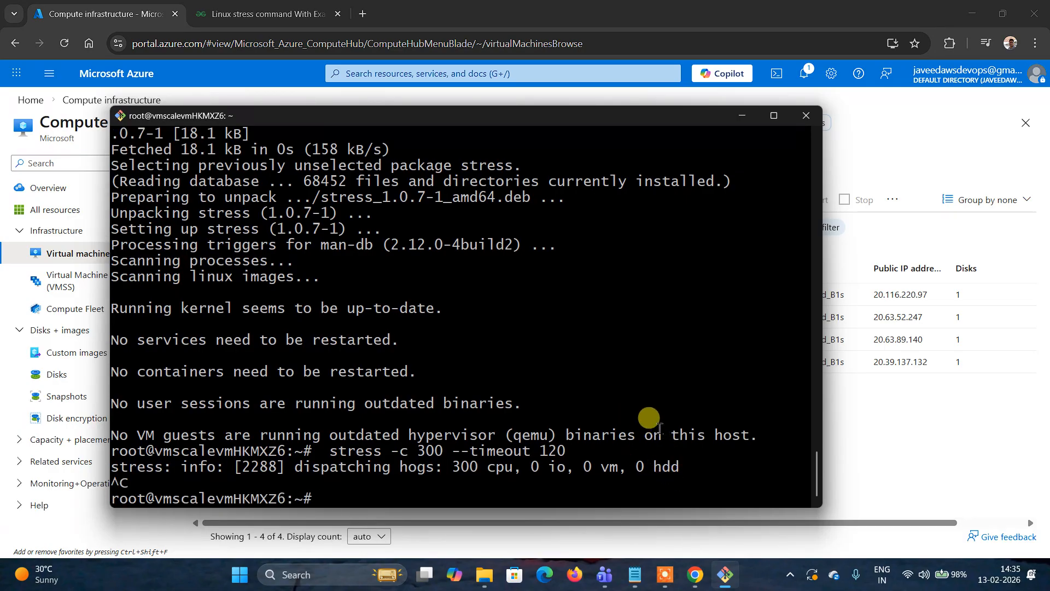
pyautogui.click(742, 116)
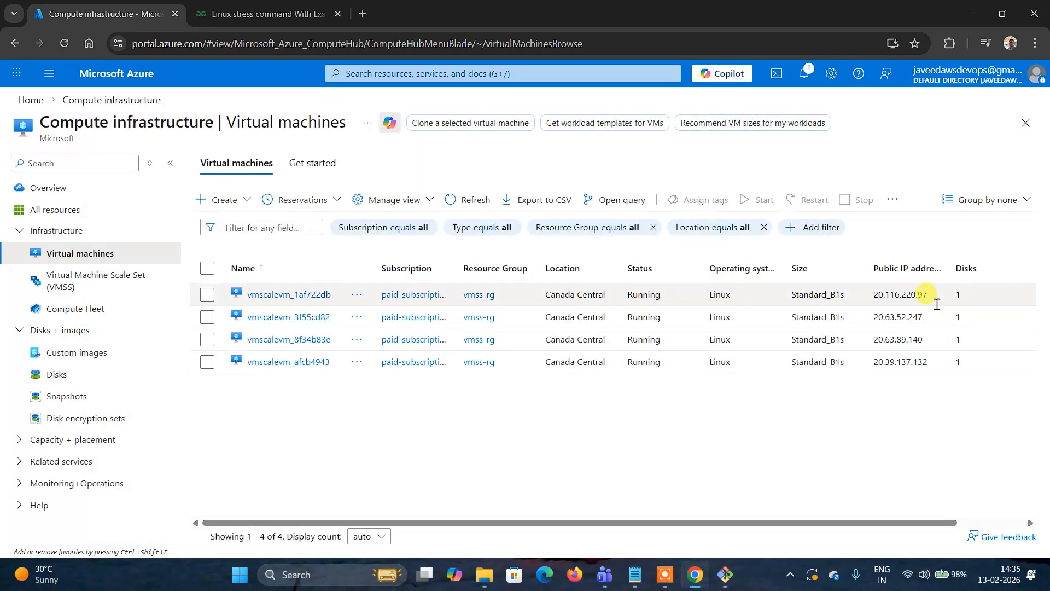
pyautogui.click(725, 575)
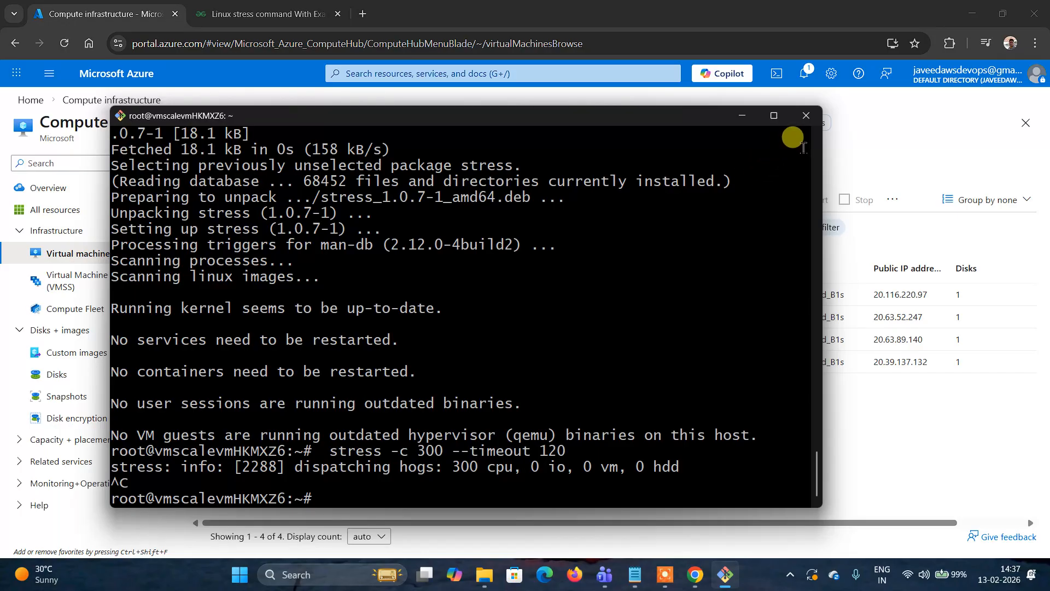
# - Close the SSH terminal, then open vmss-rg from the Azure Resource groups list
pyautogui.click(807, 117)
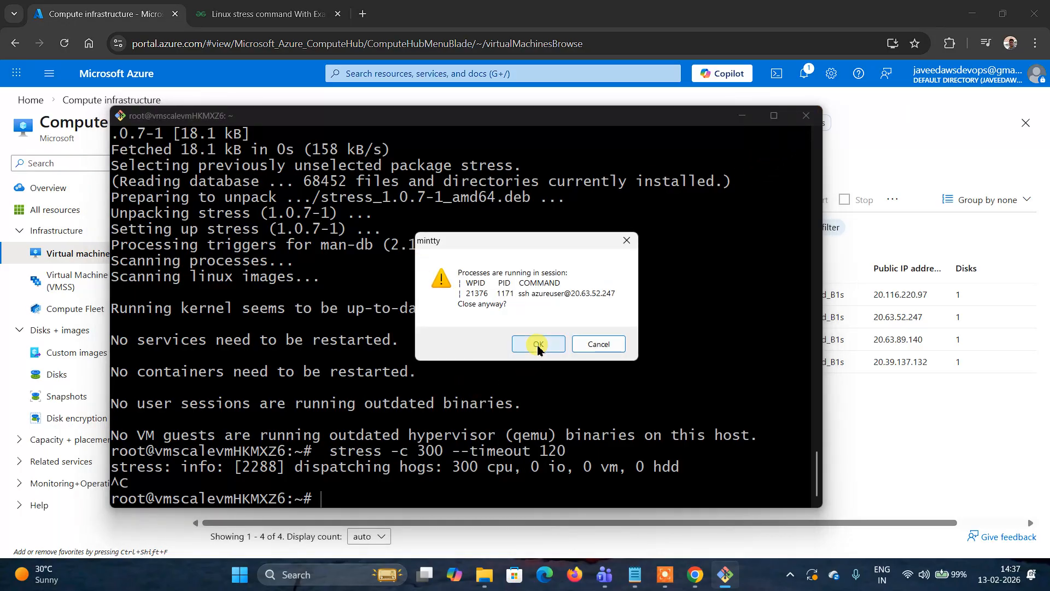
pyautogui.click(537, 343)
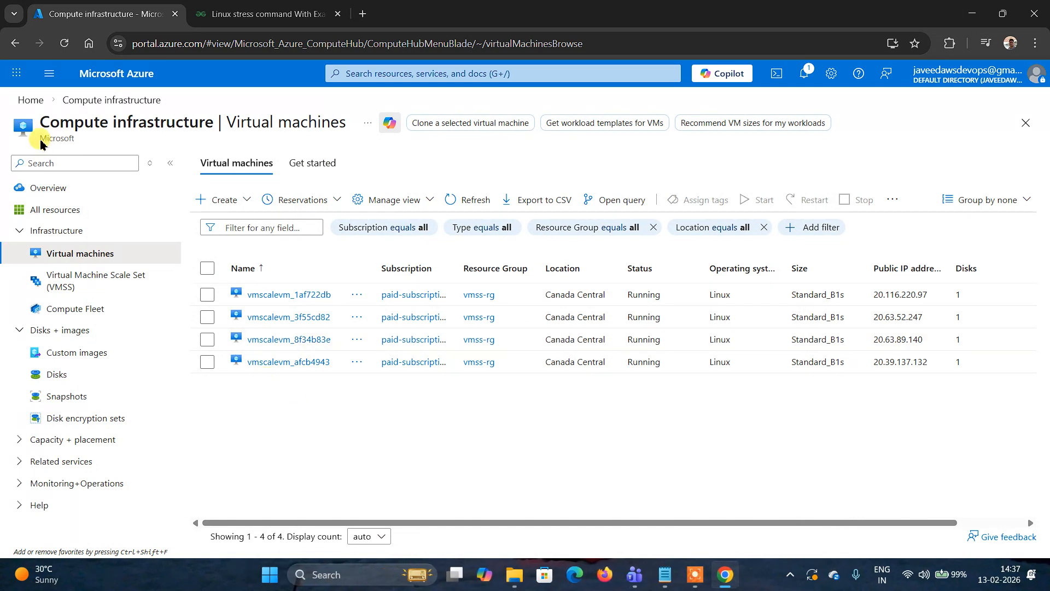
pyautogui.click(27, 102)
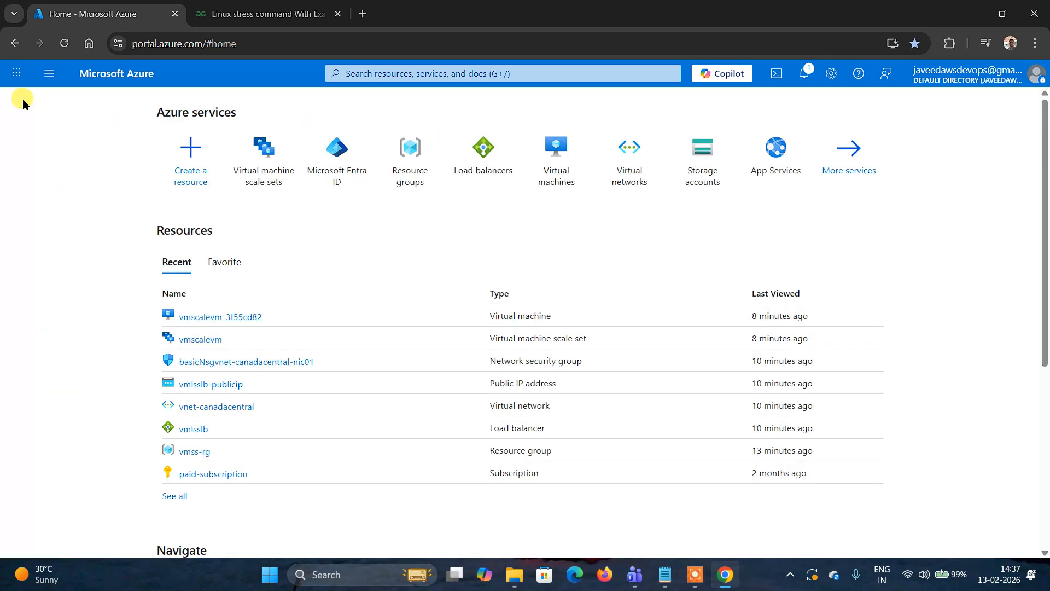
pyautogui.moveTo(406, 277); pyautogui.dragTo(381, 233)
pyautogui.click(410, 159)
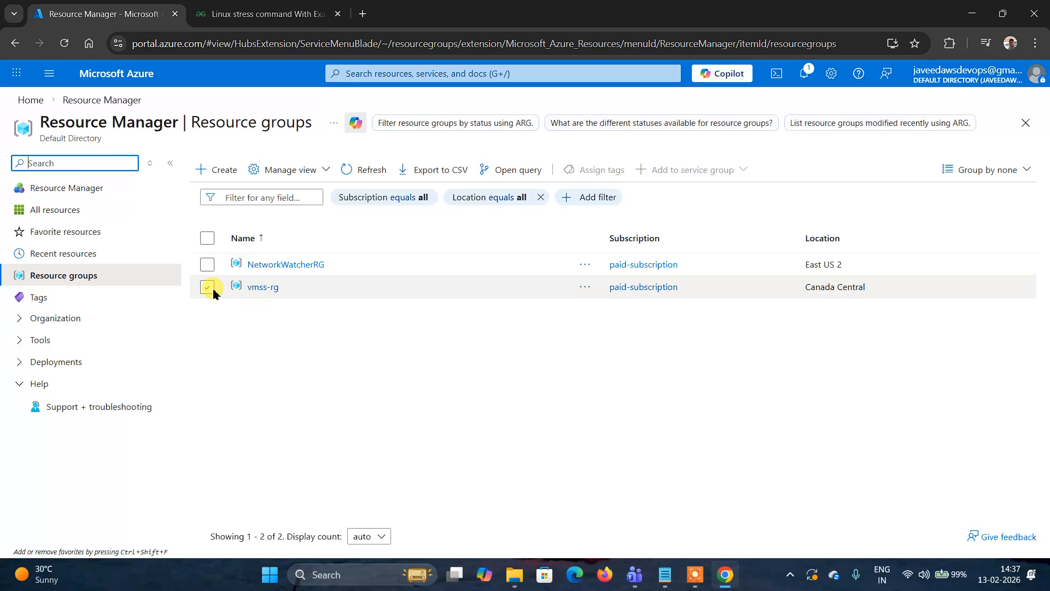
pyautogui.click(211, 289)
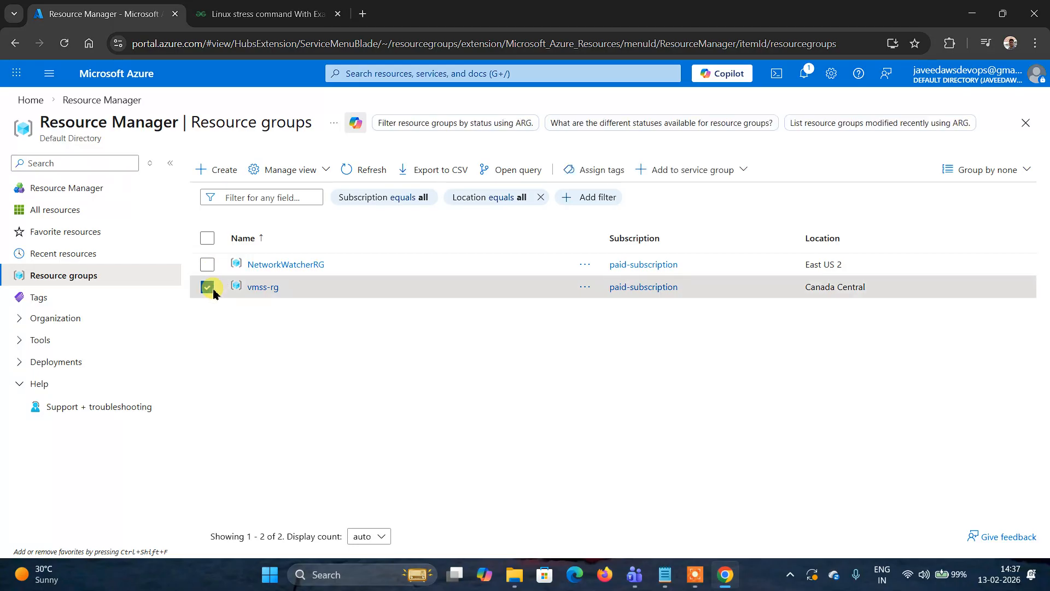
pyautogui.click(260, 290)
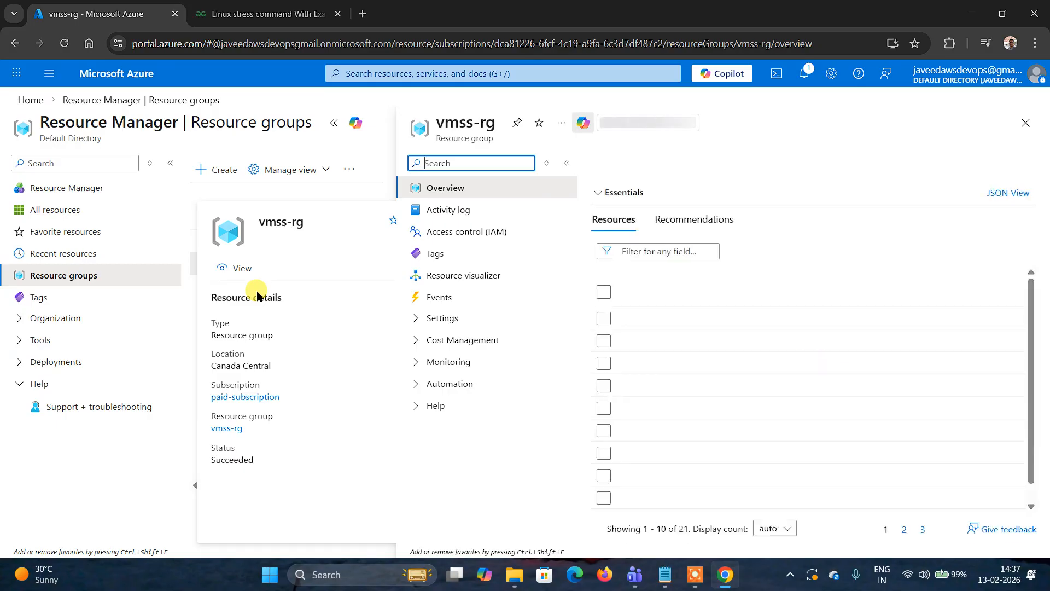
# - Force-delete resource group vmss-rg, pasting its name into the confirmation box and confirming twice
pyautogui.click(605, 292)
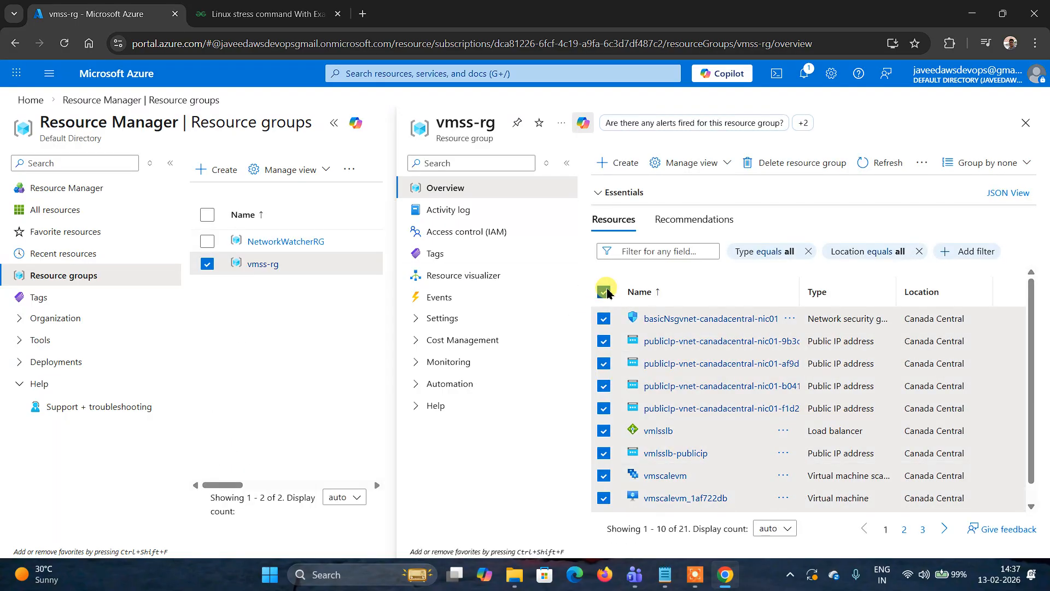
pyautogui.click(809, 163)
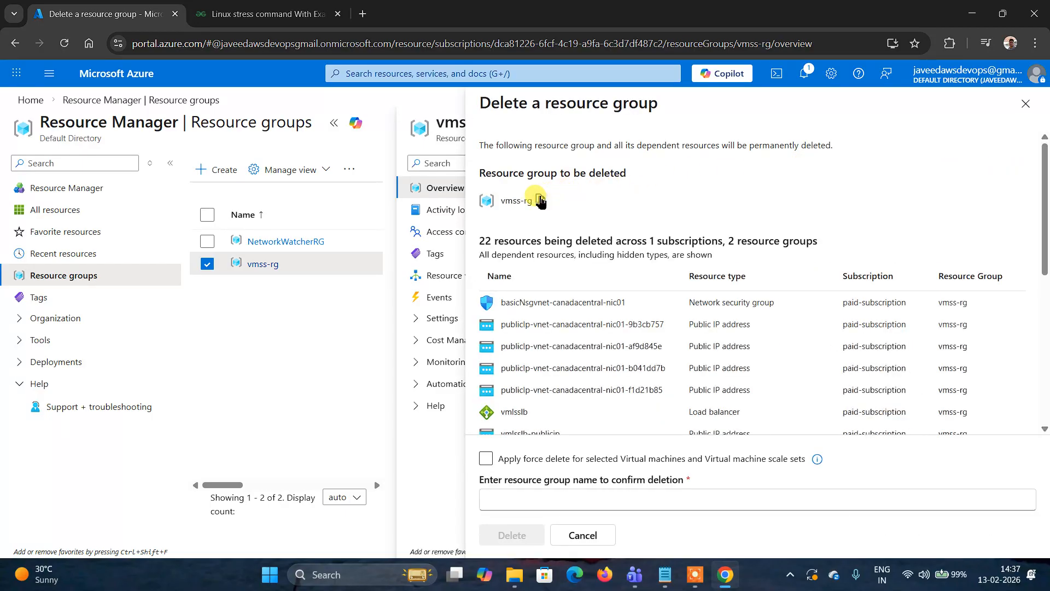
pyautogui.click(540, 200)
pyautogui.click(486, 458)
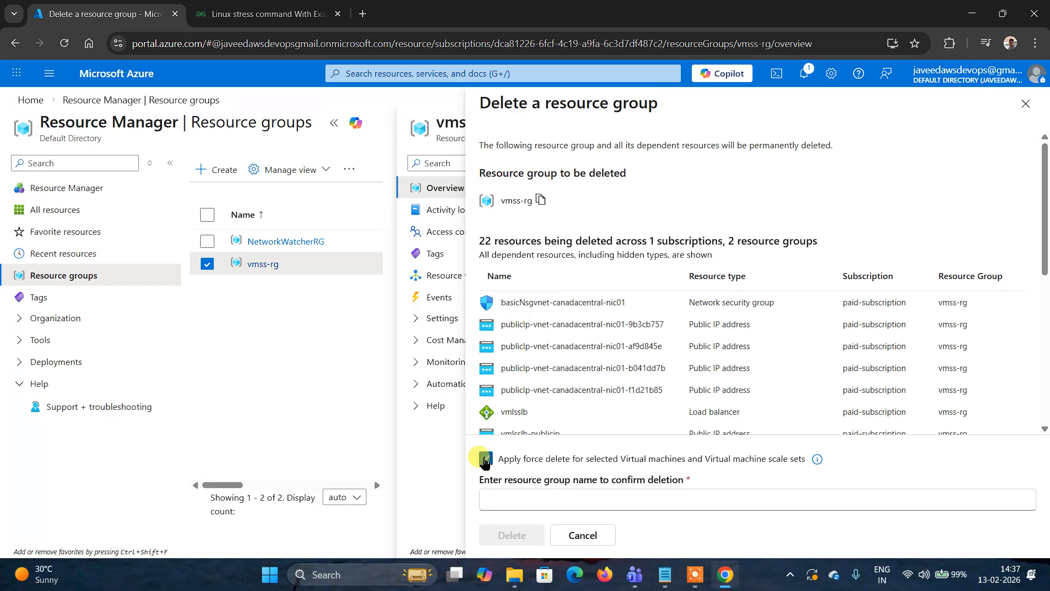
pyautogui.click(503, 506)
pyautogui.rightClick(503, 506)
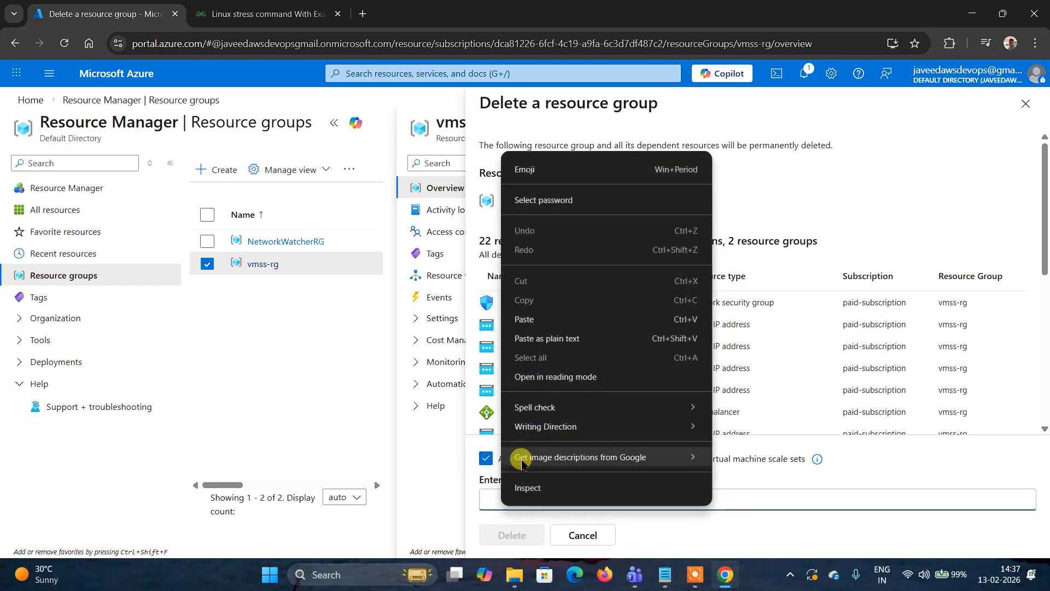
pyautogui.click(531, 320)
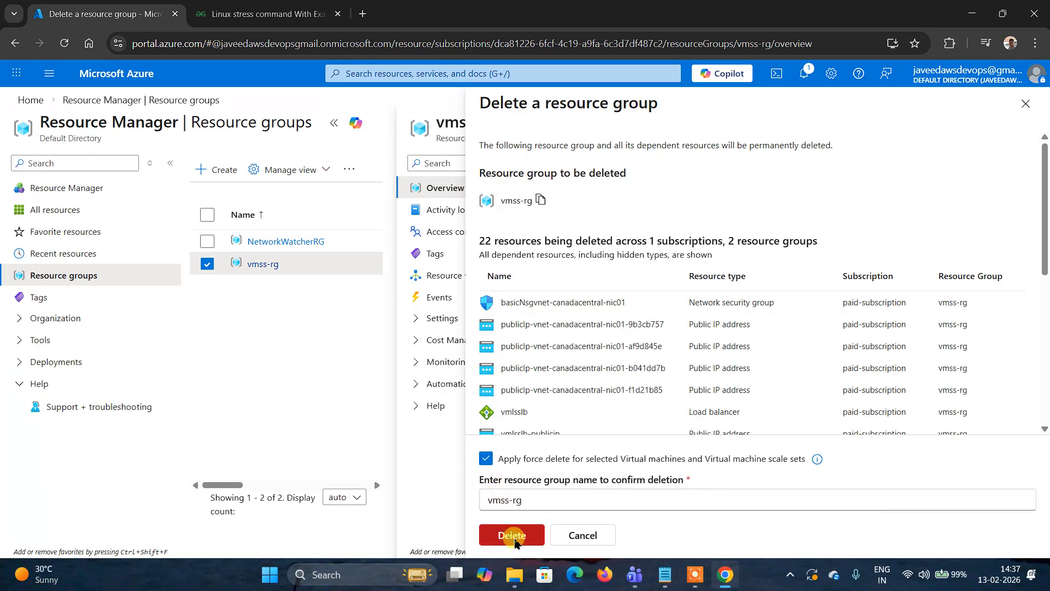
pyautogui.click(513, 536)
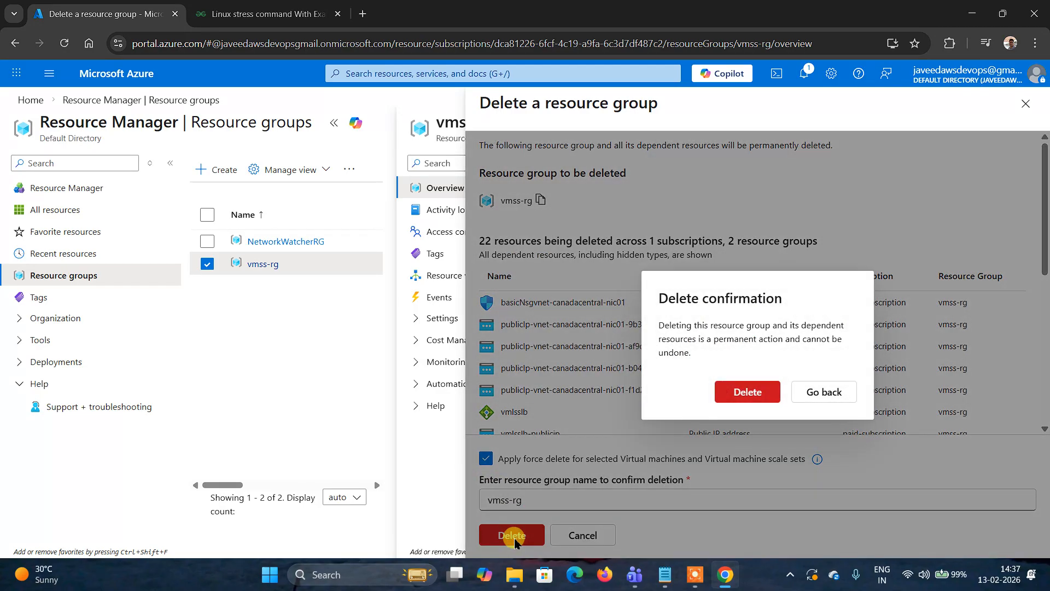
pyautogui.click(748, 390)
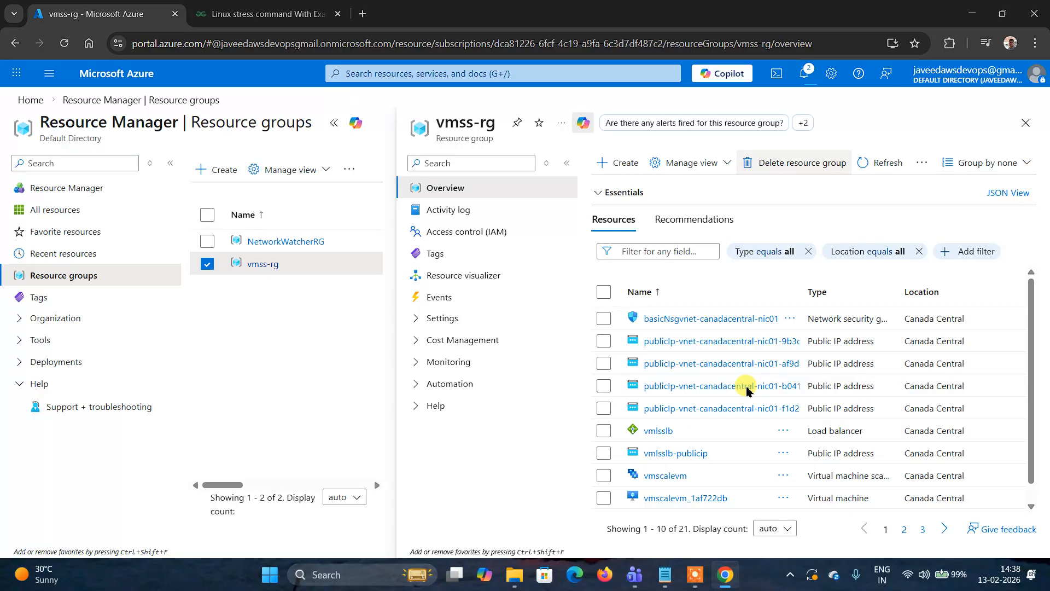
# - Search 'azure-adv' to open Azure Advisor's overview, then switch to the Linux stress article tab
pyautogui.click(369, 70)
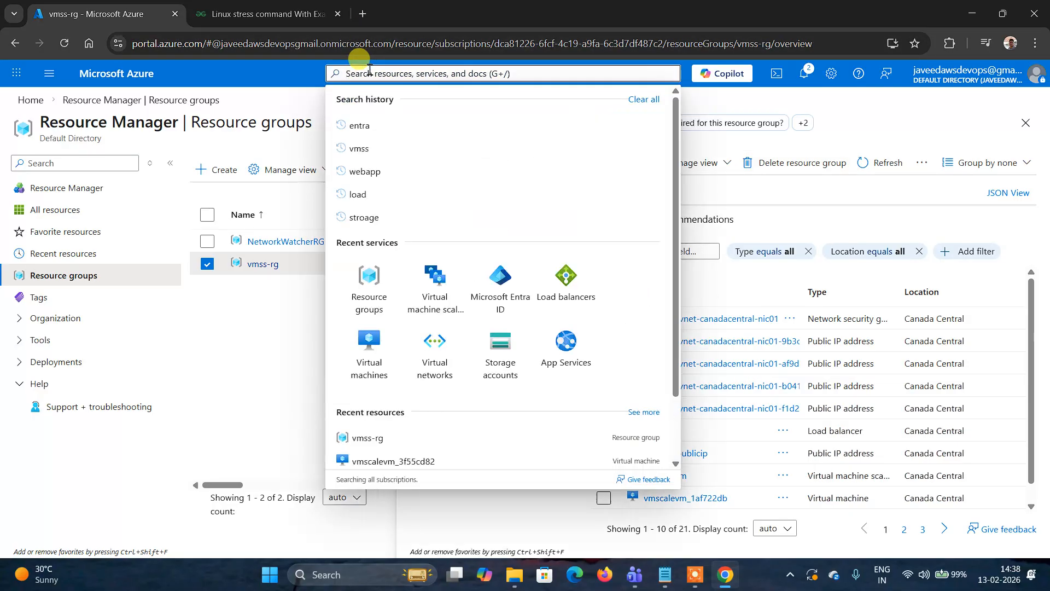
pyautogui.write('azu')
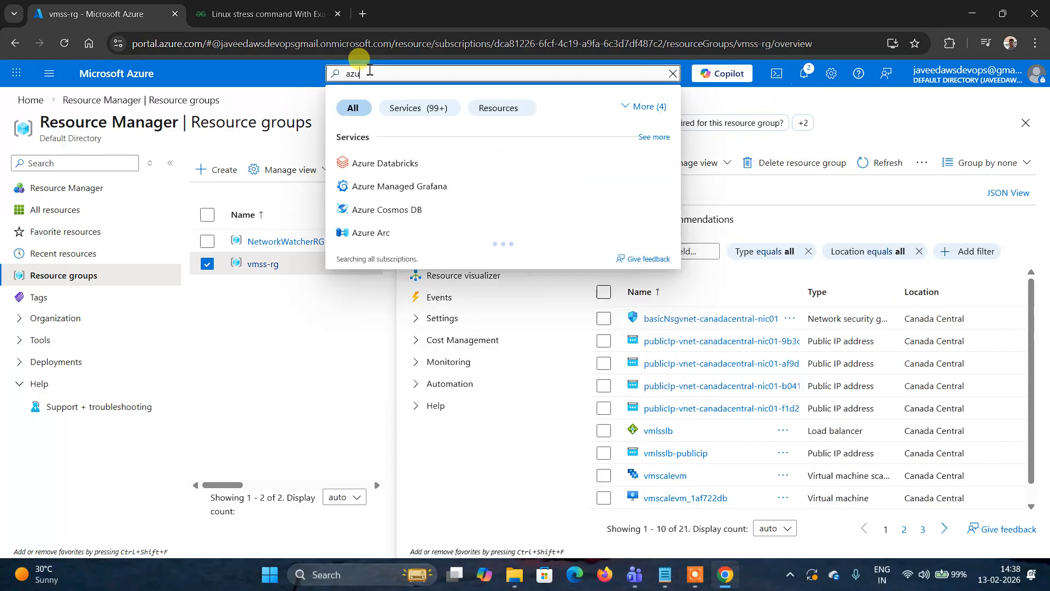
pyautogui.write('re-adv')
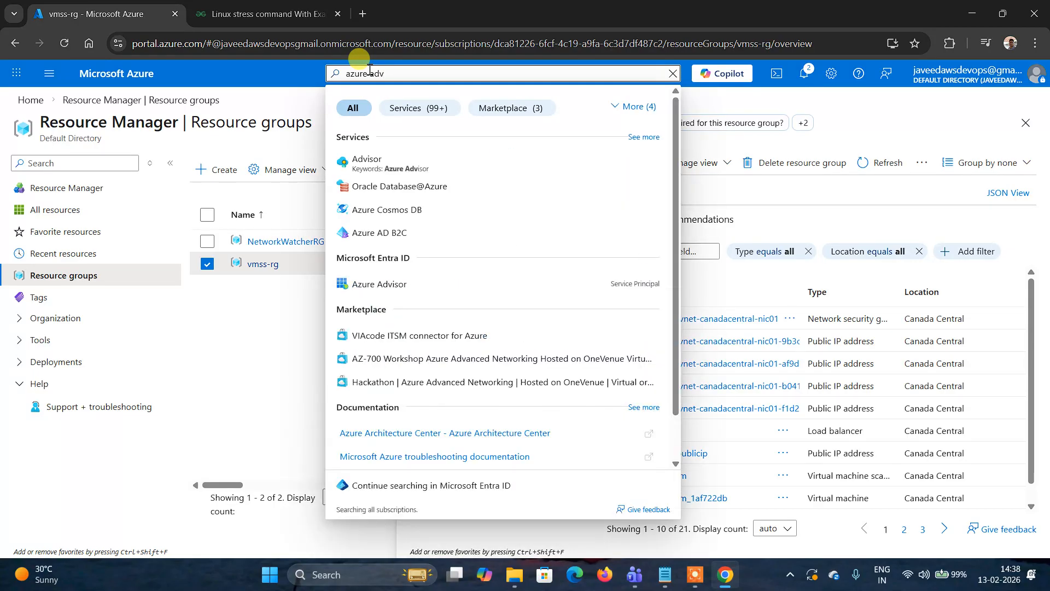
pyautogui.click(372, 170)
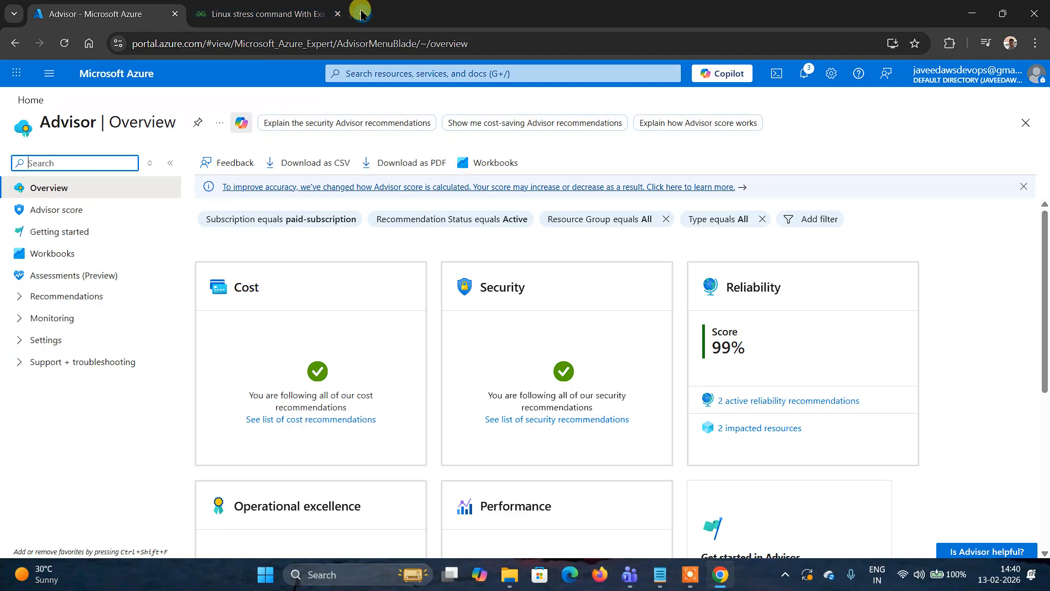
pyautogui.click(280, 16)
# - Go to google.com and search for 'azure advisor'
pyautogui.click(280, 43)
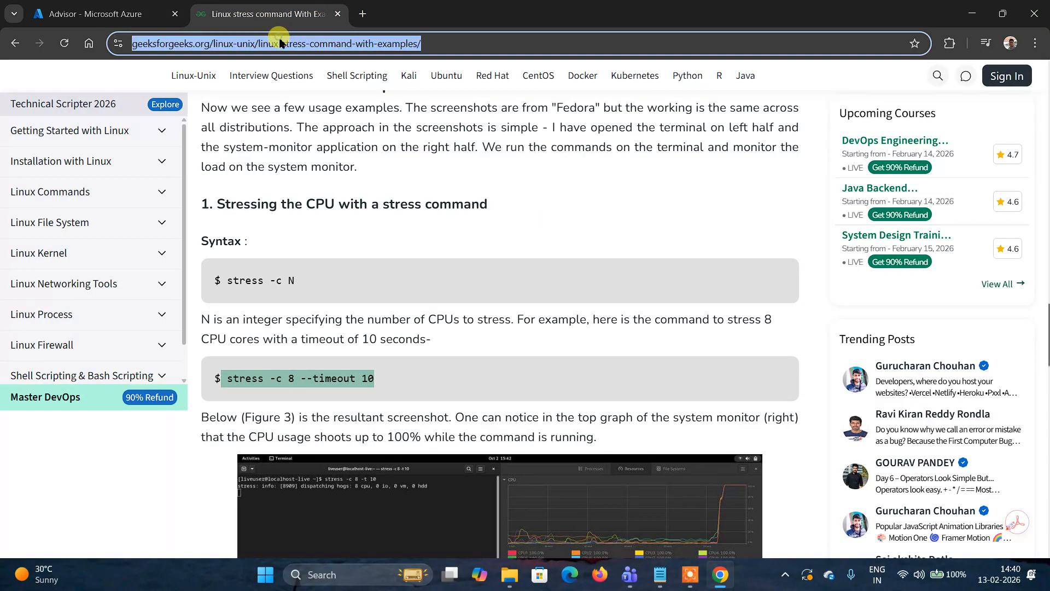
pyautogui.write('google.com')
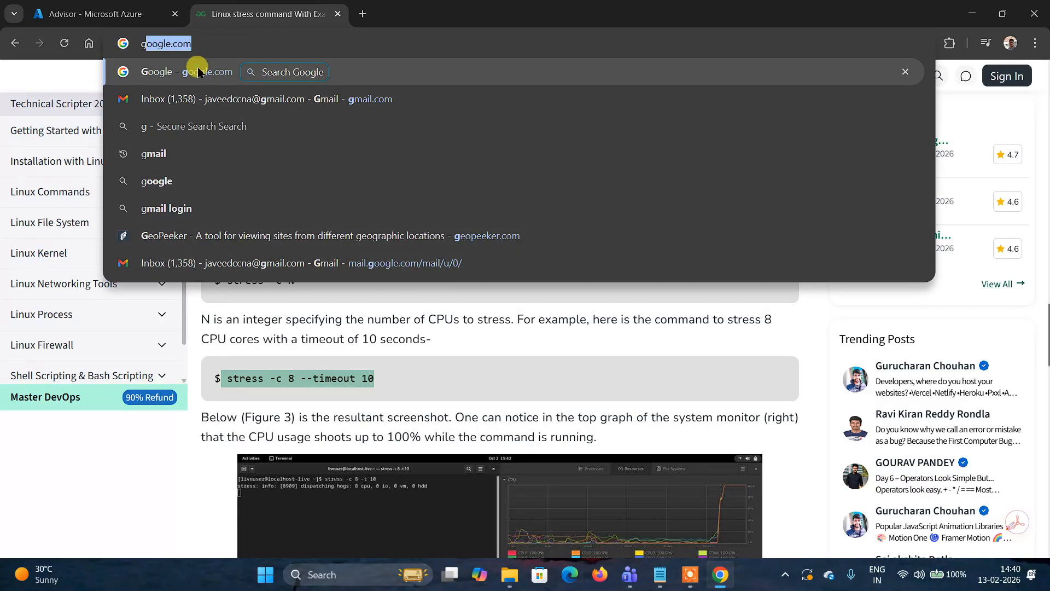
pyautogui.click(198, 72)
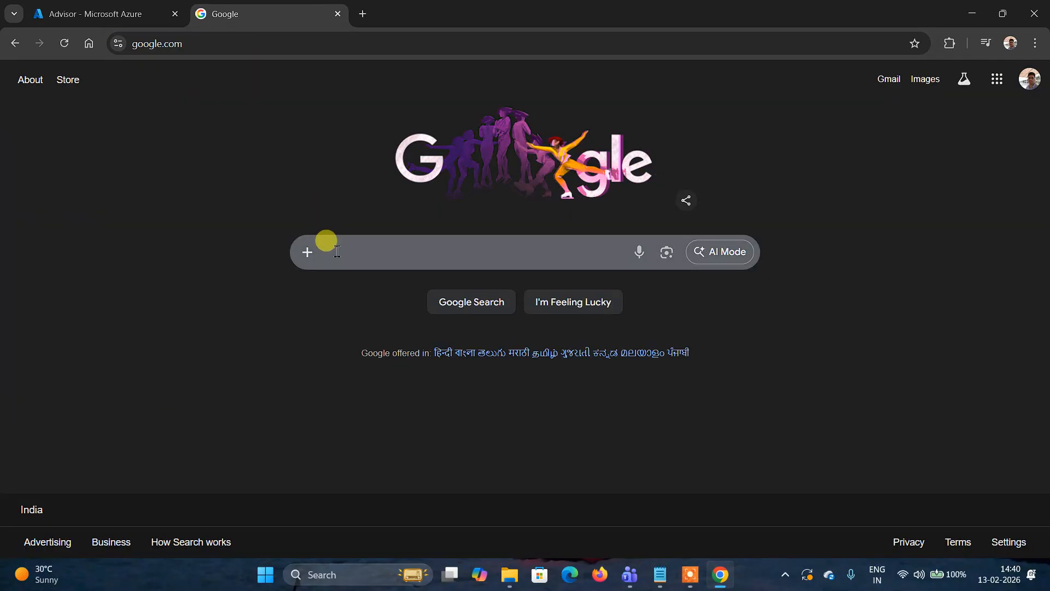
pyautogui.click(326, 240)
pyautogui.write('za')
pyautogui.press('BackSpace')
pyautogui.press('BackSpace')
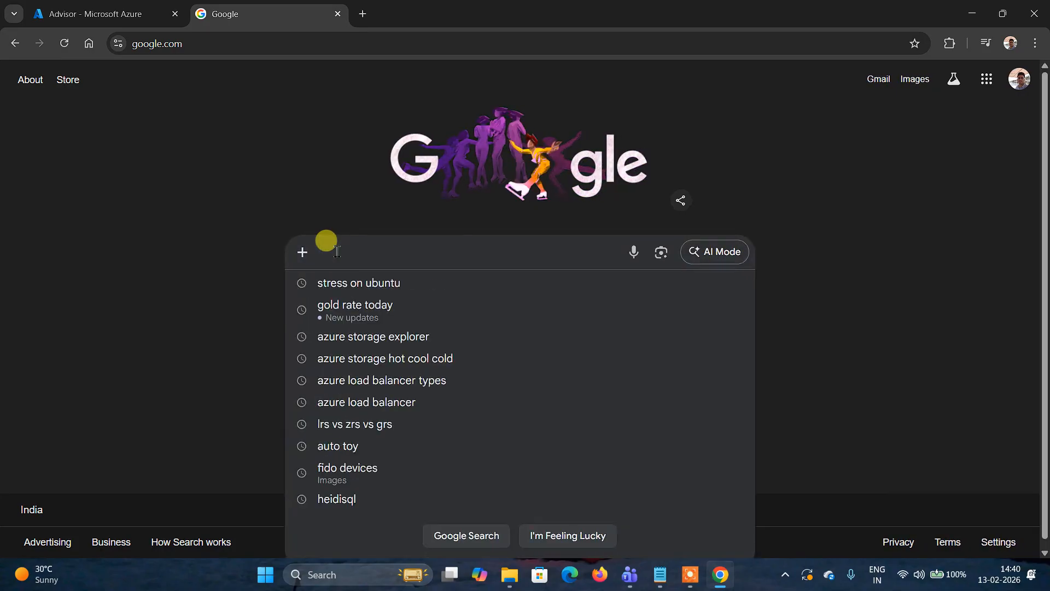
pyautogui.write('azu')
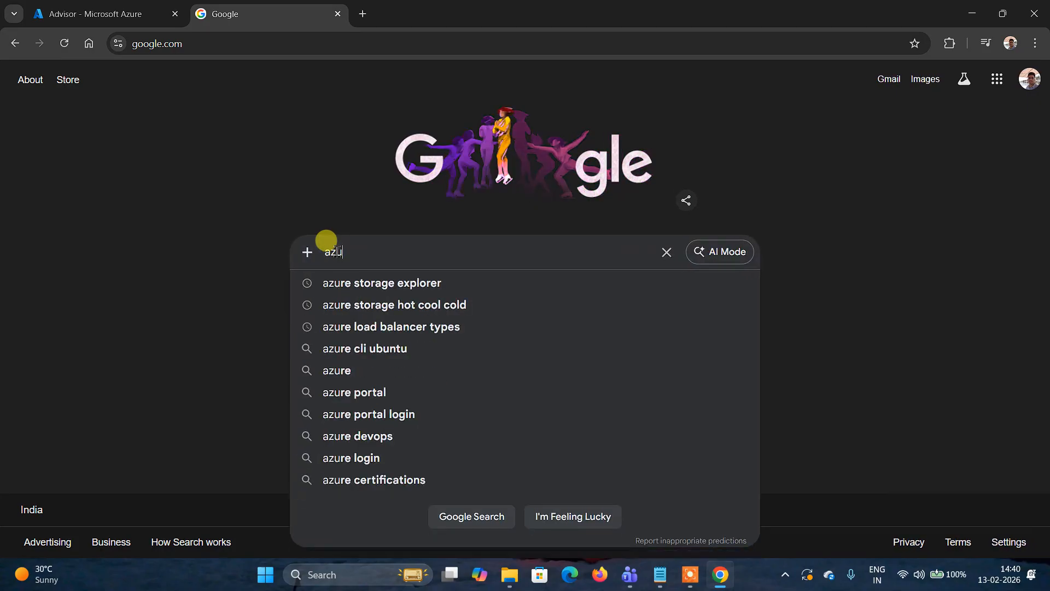
pyautogui.write('re a')
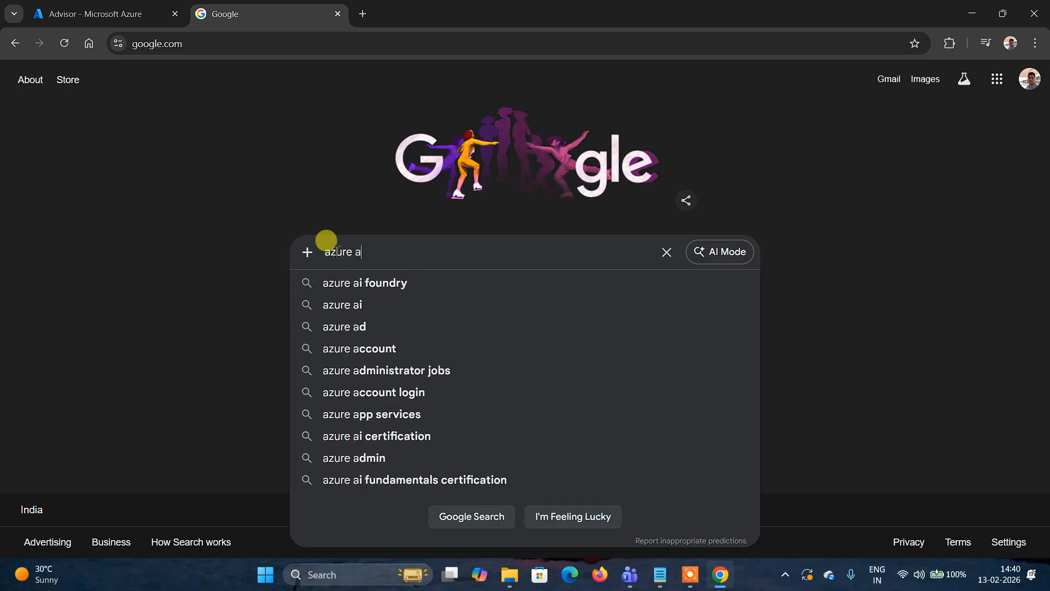
pyautogui.write('dvi')
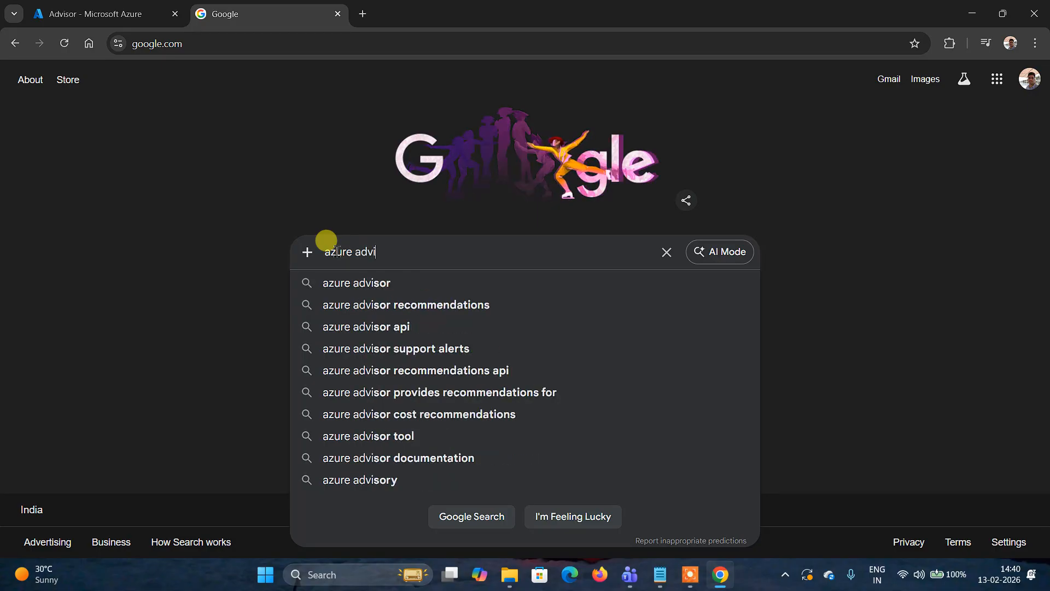
pyautogui.click(346, 281)
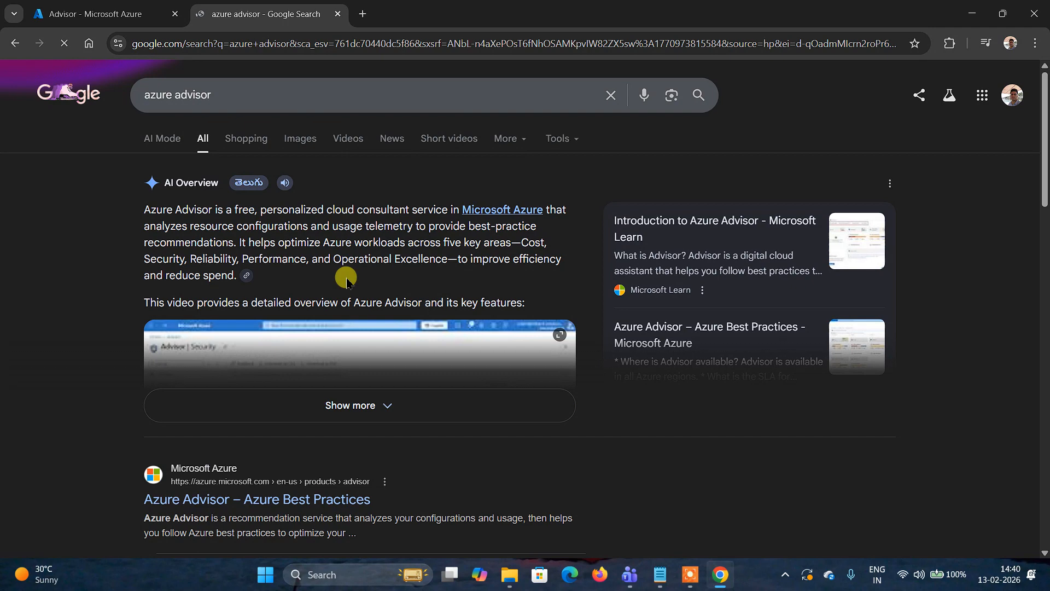
# - Expand the AI Overview and read Azure Advisor's key features and benefits
pyautogui.click(389, 405)
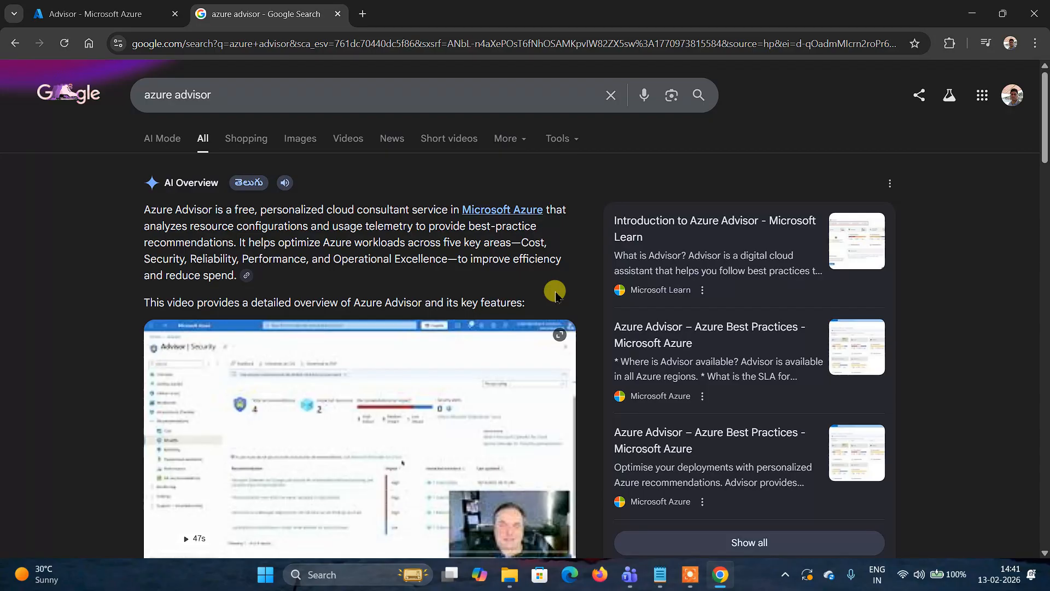
pyautogui.scroll(-5, 555, 295)
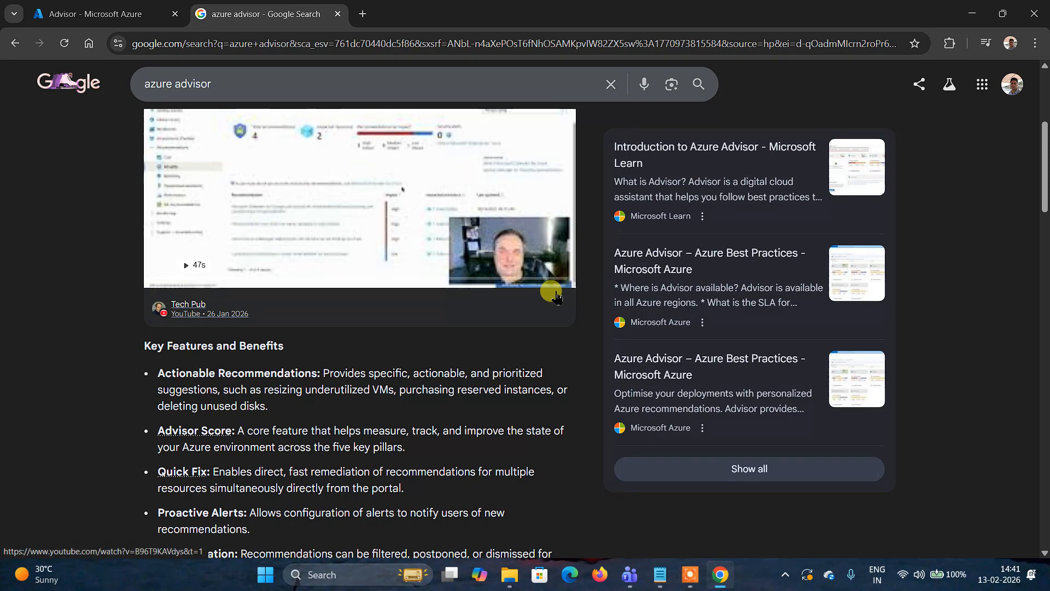
pyautogui.scroll(-1, 509, 443)
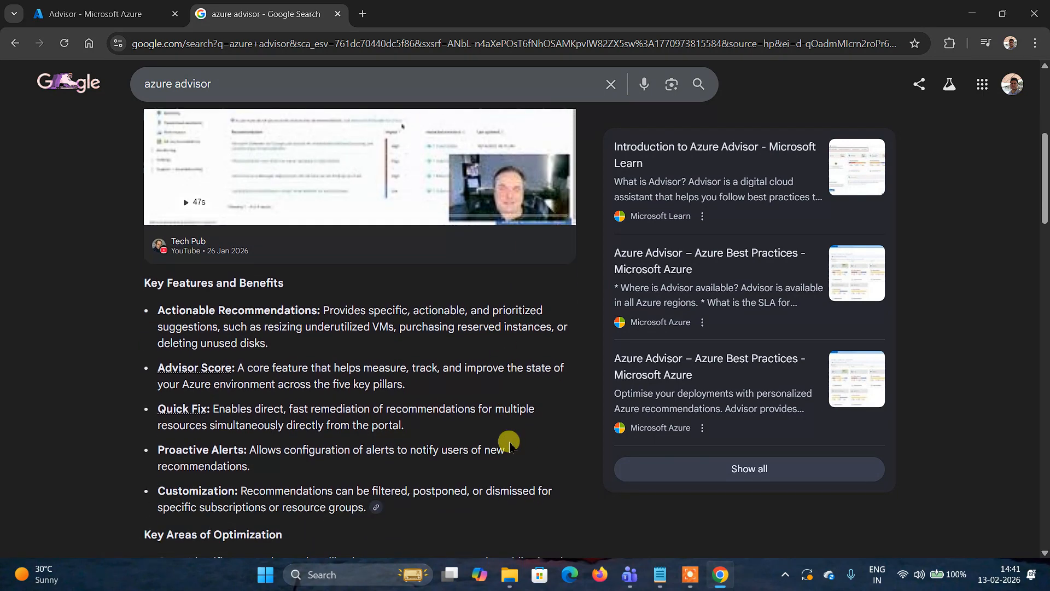
pyautogui.scroll(-1, 549, 395)
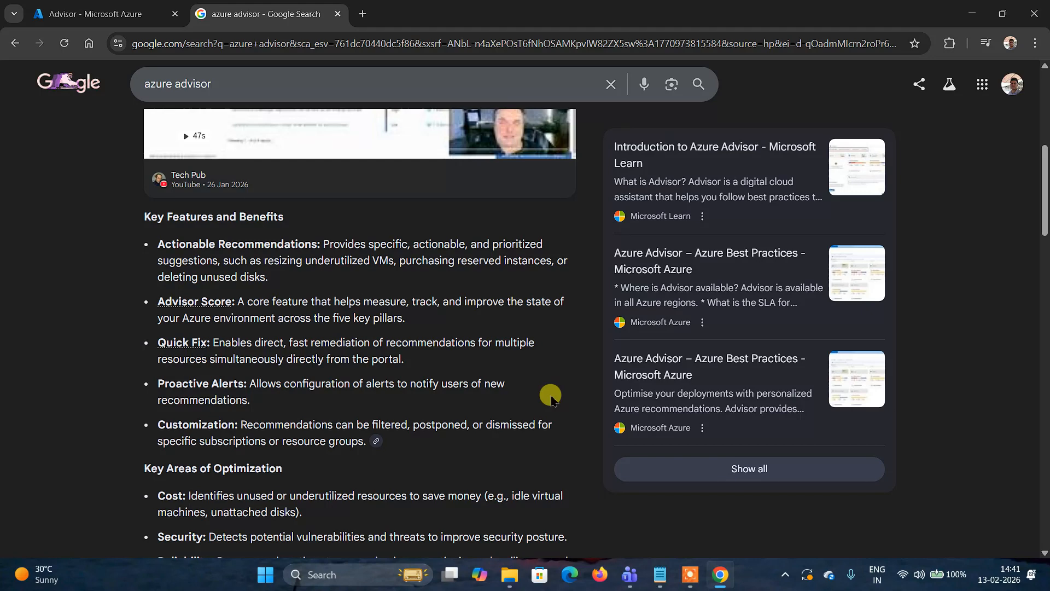
# - Return to the Advisor tab and scroll through the Cost, Security, Reliability and other Overview cards
pyautogui.click(74, 15)
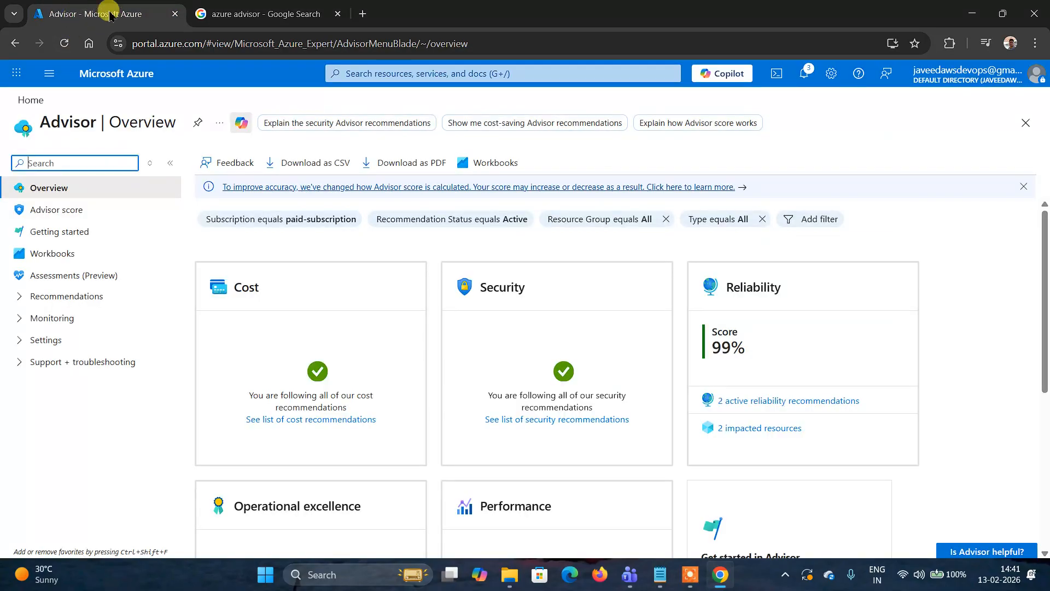
pyautogui.scroll(-5, 968, 352)
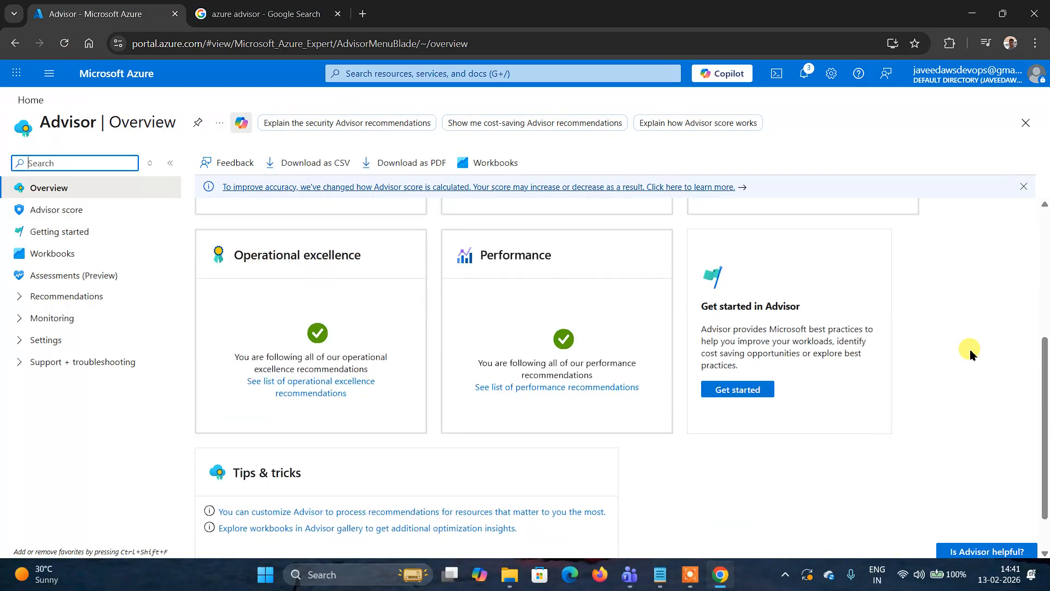
pyautogui.scroll(-1, 970, 354)
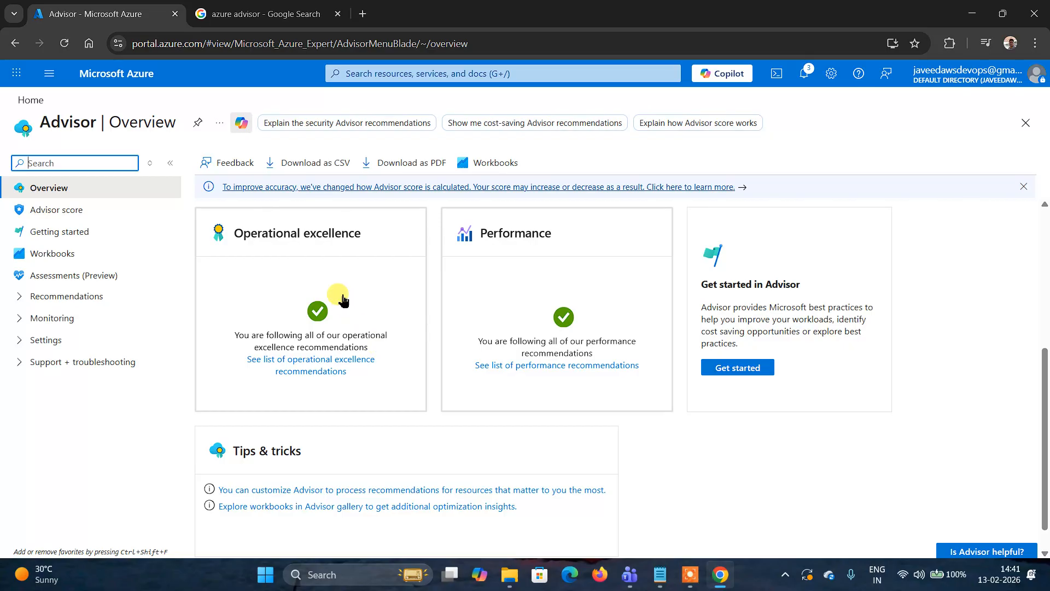
pyautogui.scroll(4, 441, 347)
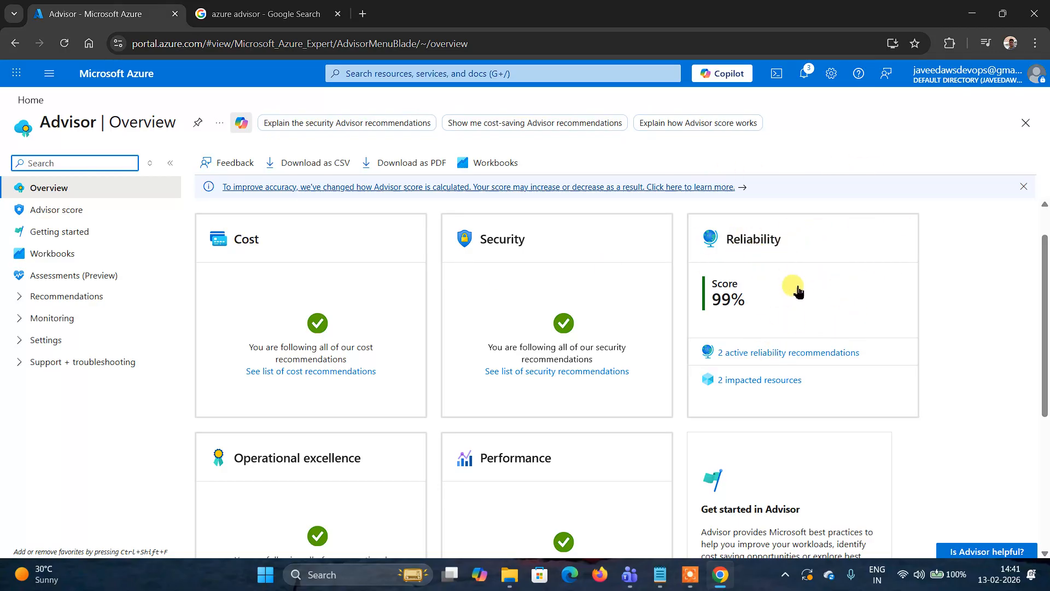
pyautogui.scroll(-1, 824, 308)
pyautogui.scroll(-2, 823, 308)
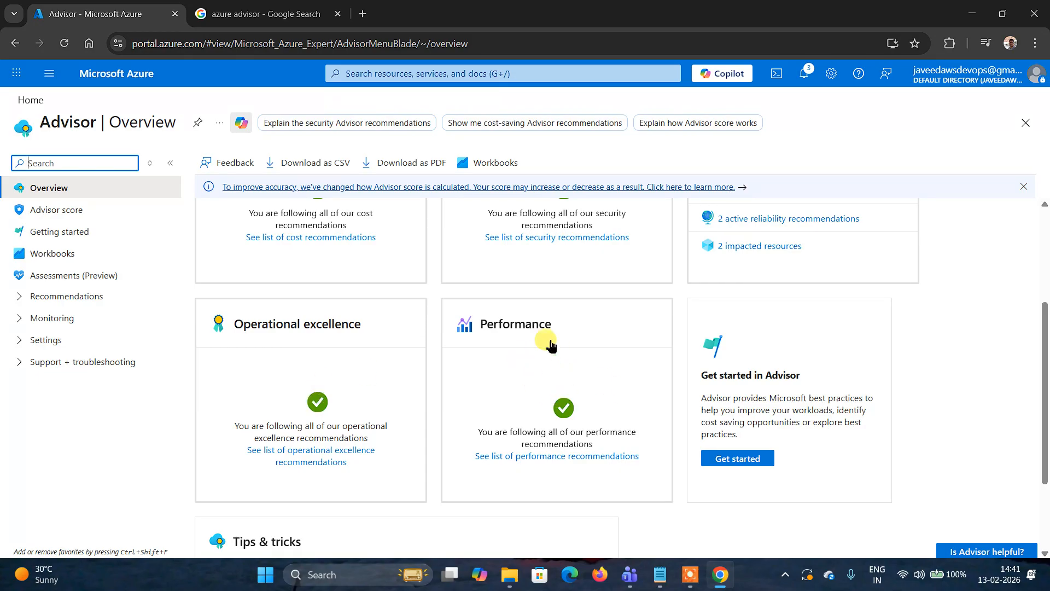
pyautogui.scroll(1, 564, 388)
pyautogui.scroll(2, 564, 388)
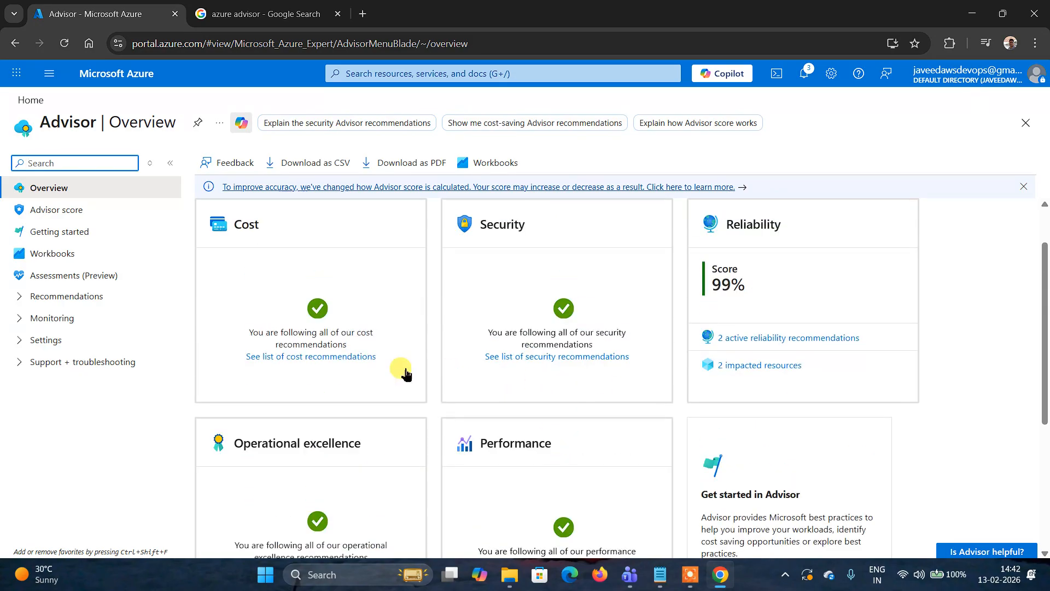
# - Open the Cost card's recommendation list on Microsoft Learn and scroll to the App Service entries
pyautogui.click(322, 357)
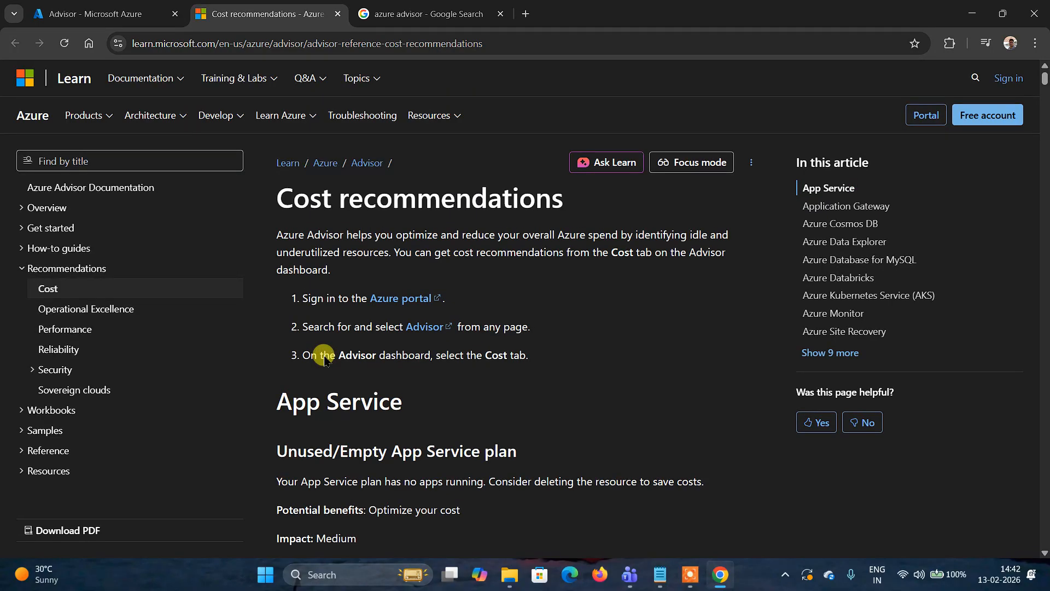
pyautogui.scroll(-1, 609, 410)
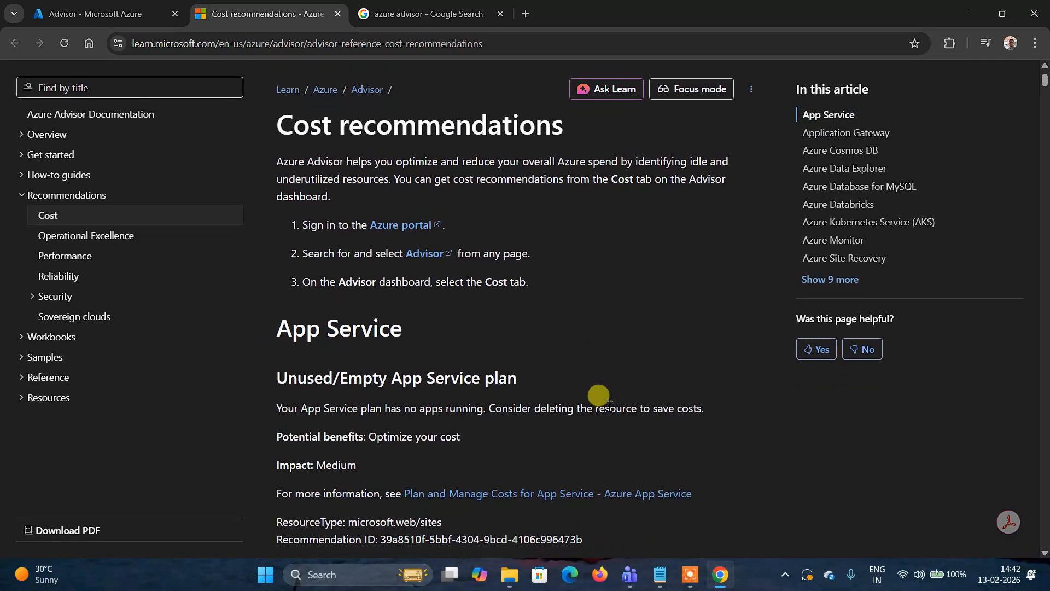
pyautogui.scroll(-4, 608, 405)
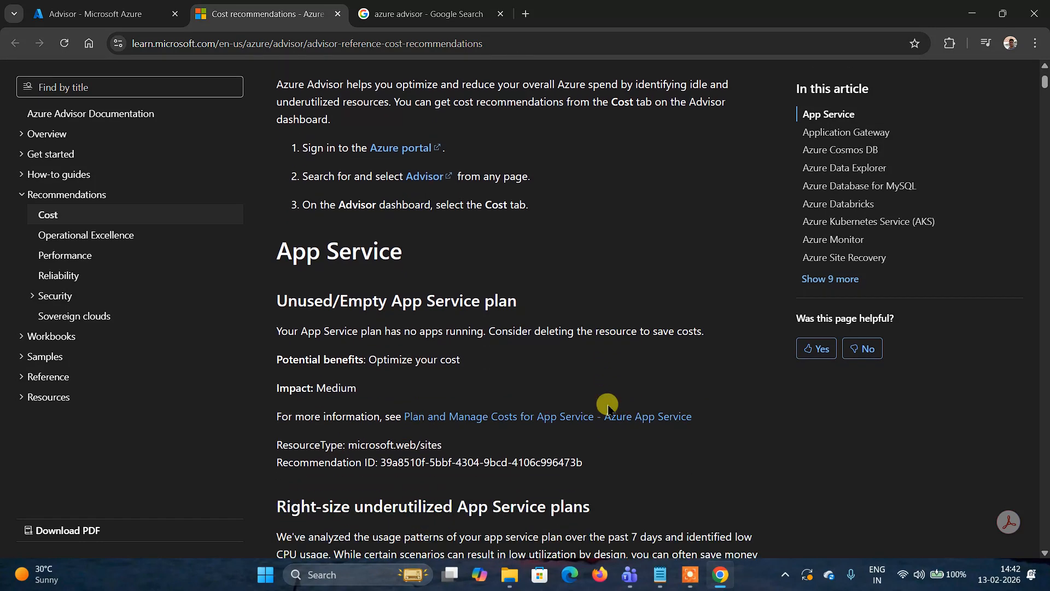
pyautogui.scroll(-2, 608, 409)
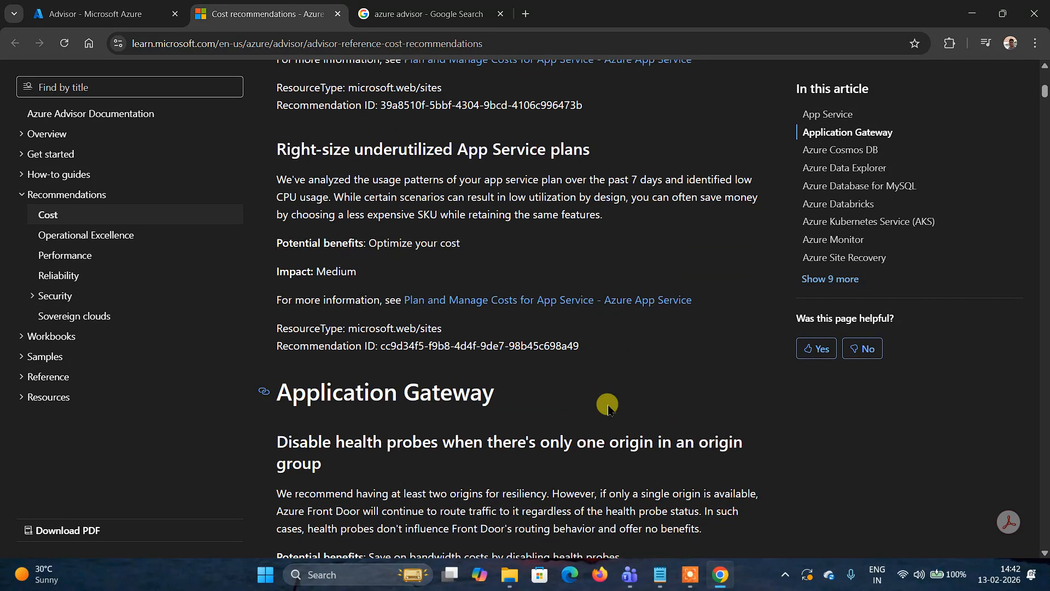
pyautogui.scroll(2, 609, 409)
pyautogui.scroll(1, 609, 410)
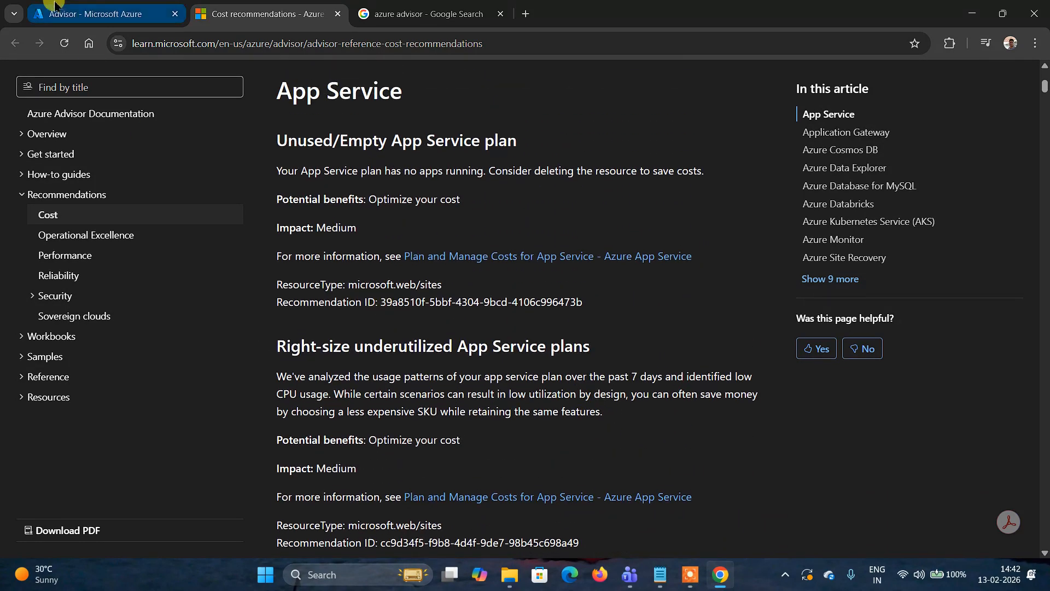
# - Back on the Advisor overview, open the 2 active reliability recommendations
pyautogui.click(90, 14)
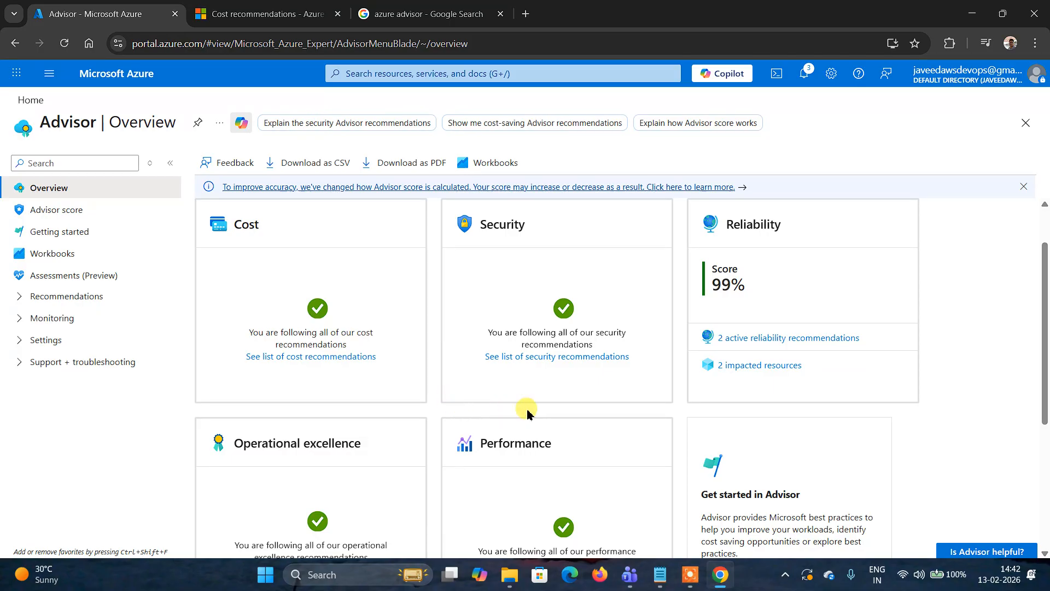
pyautogui.scroll(-2, 538, 410)
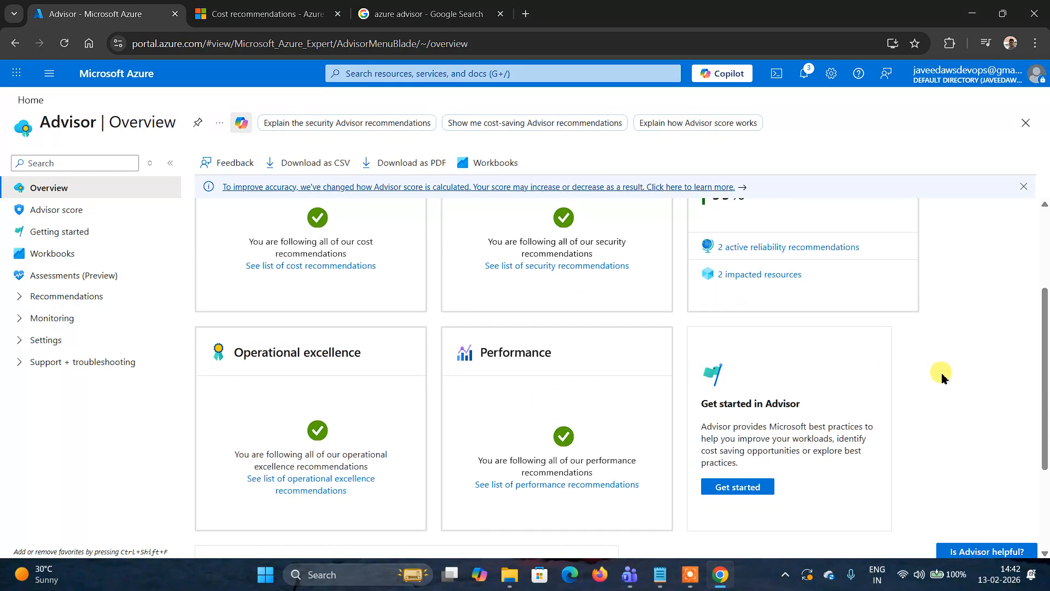
pyautogui.scroll(3, 938, 375)
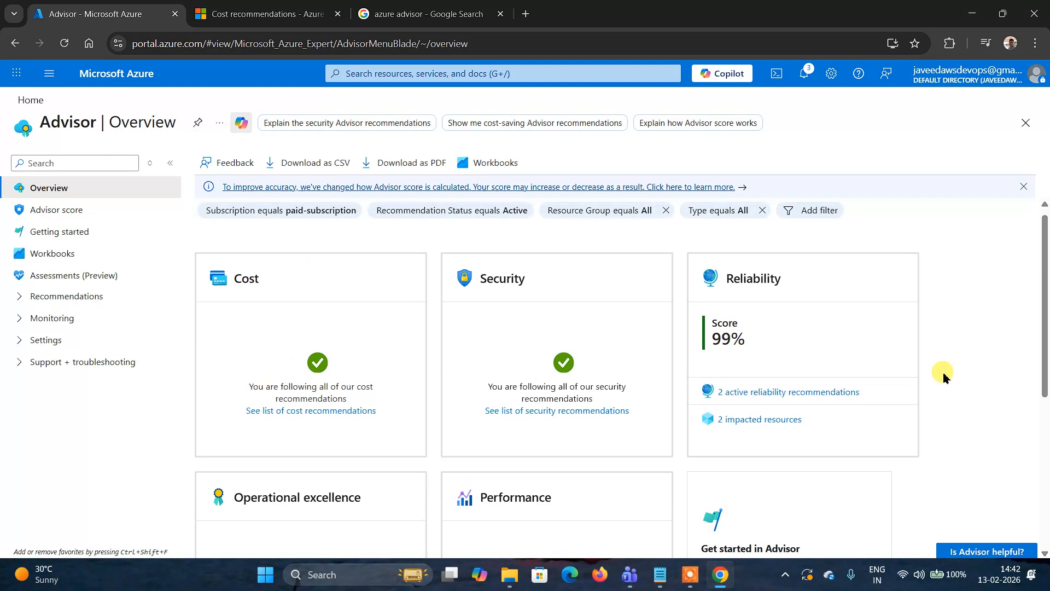
pyautogui.click(788, 393)
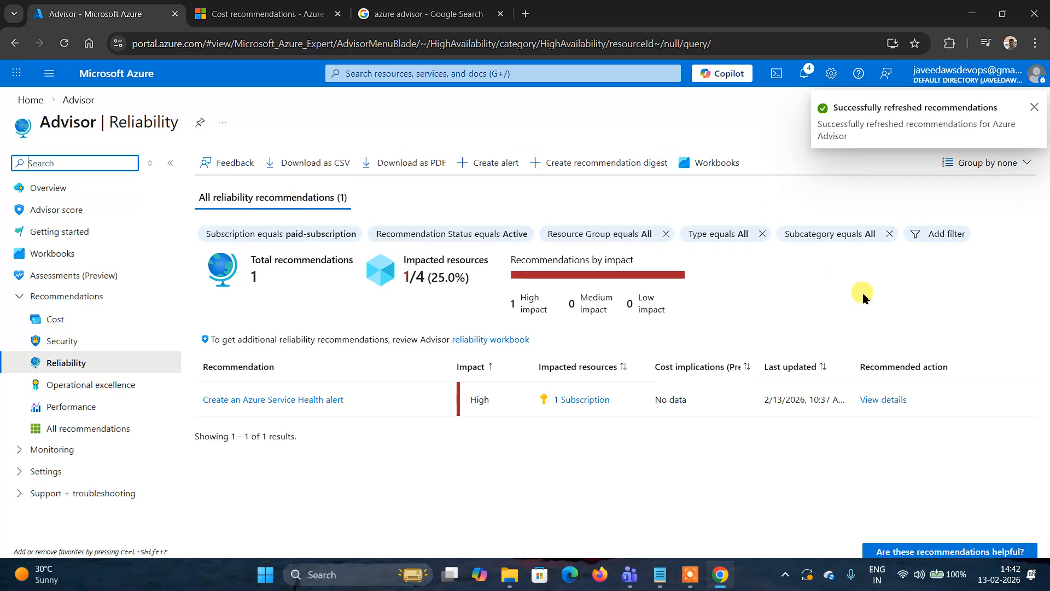
# - Replace the Google query with 'aws trusted advisor', search, then return to the Advisor reliability tab
pyautogui.click(390, 15)
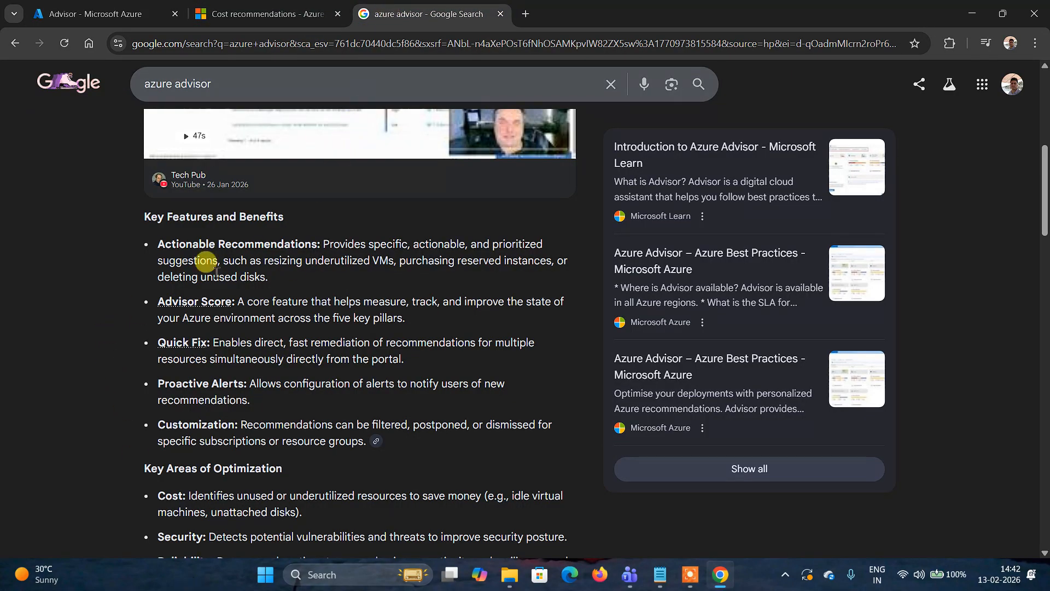
pyautogui.click(242, 82)
pyautogui.press('BackSpace')
pyautogui.press('BackSpace')
pyautogui.press('BackSpace')
pyautogui.press('BackSpace')
pyautogui.press('BackSpace')
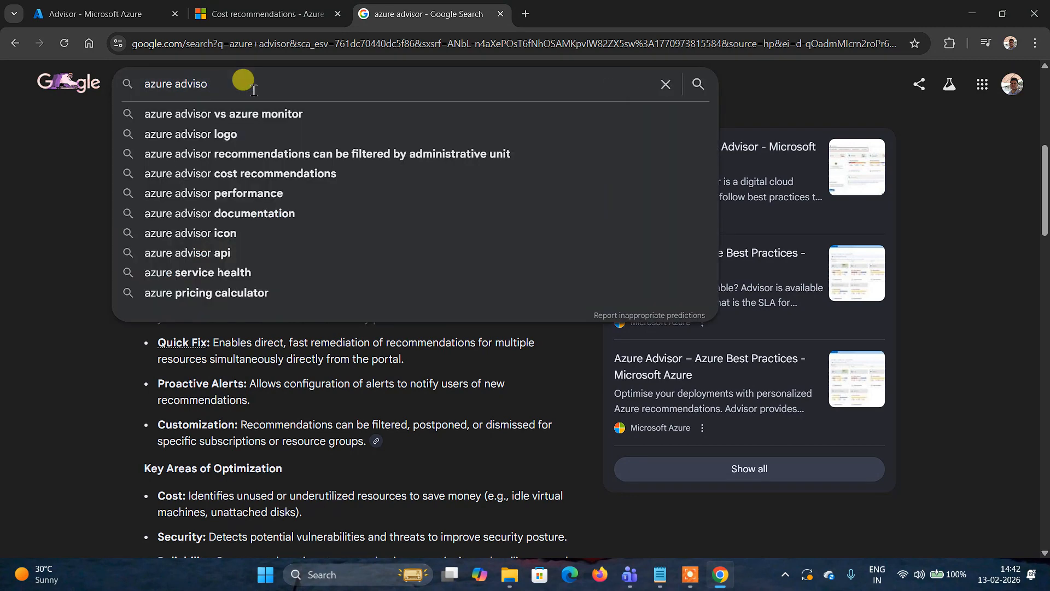
pyautogui.press('BackSpace')
pyautogui.press('BackSpace')
pyautogui.press('BackSpace')
pyautogui.press('BackSpace')
pyautogui.press('BackSpace')
pyautogui.press('BackSpace')
pyautogui.press('BackSpace')
pyautogui.press('BackSpace')
pyautogui.write('aw')
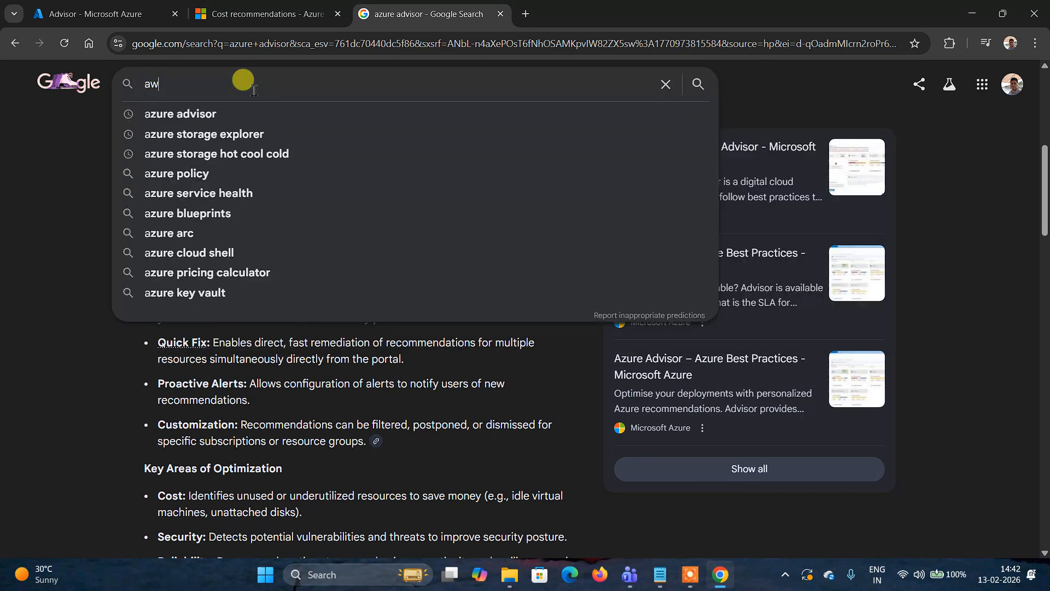
pyautogui.write('s trus')
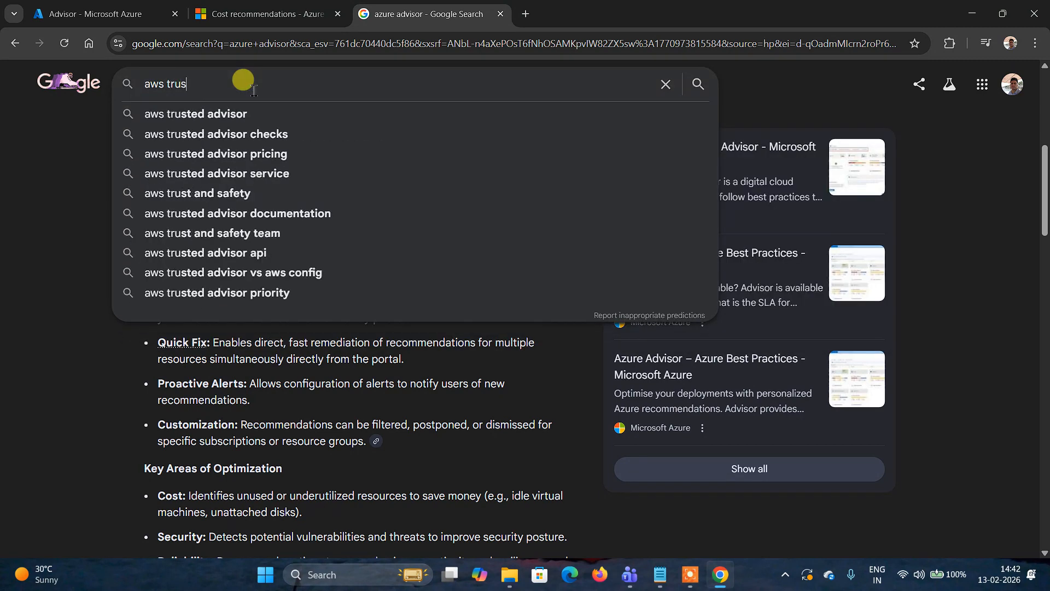
pyautogui.write('t adb')
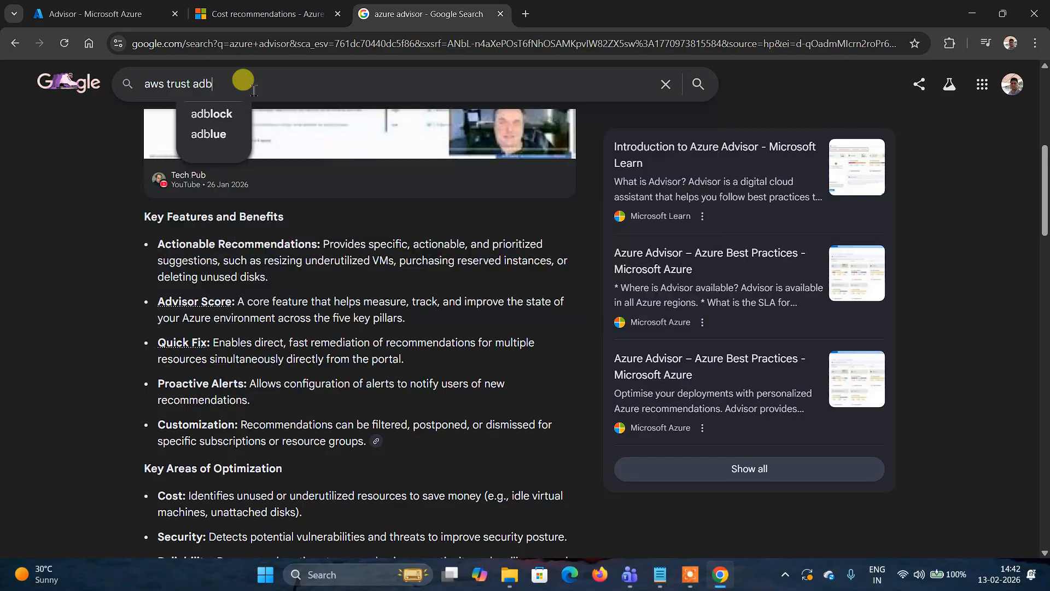
pyautogui.press('BackSpace')
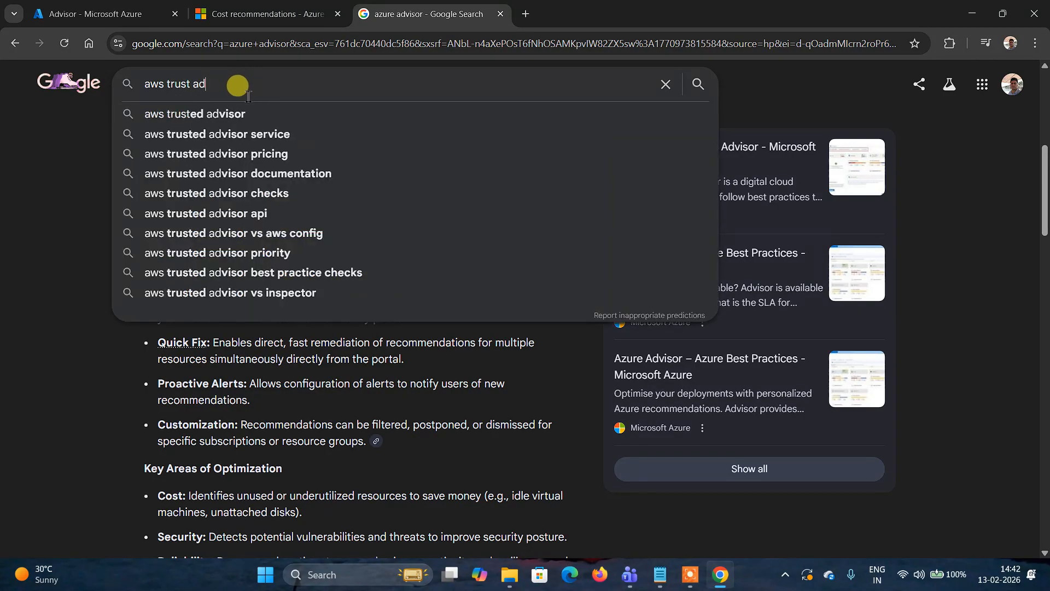
pyautogui.click(246, 112)
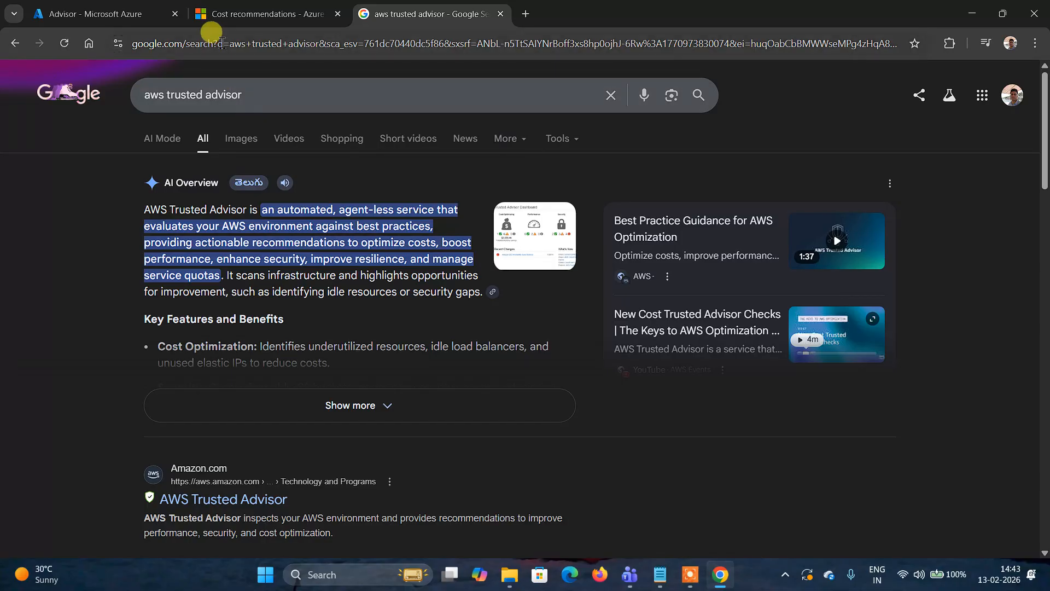
pyautogui.click(61, 13)
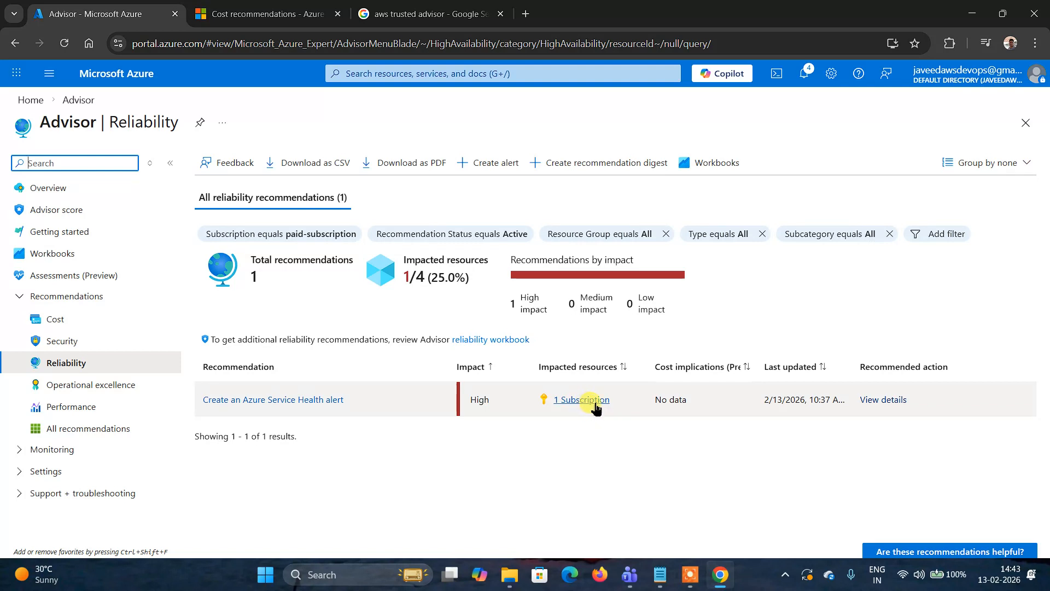
# - View the Service Health alert recommendation's details, then go back twice to the Advisor overview
pyautogui.click(876, 405)
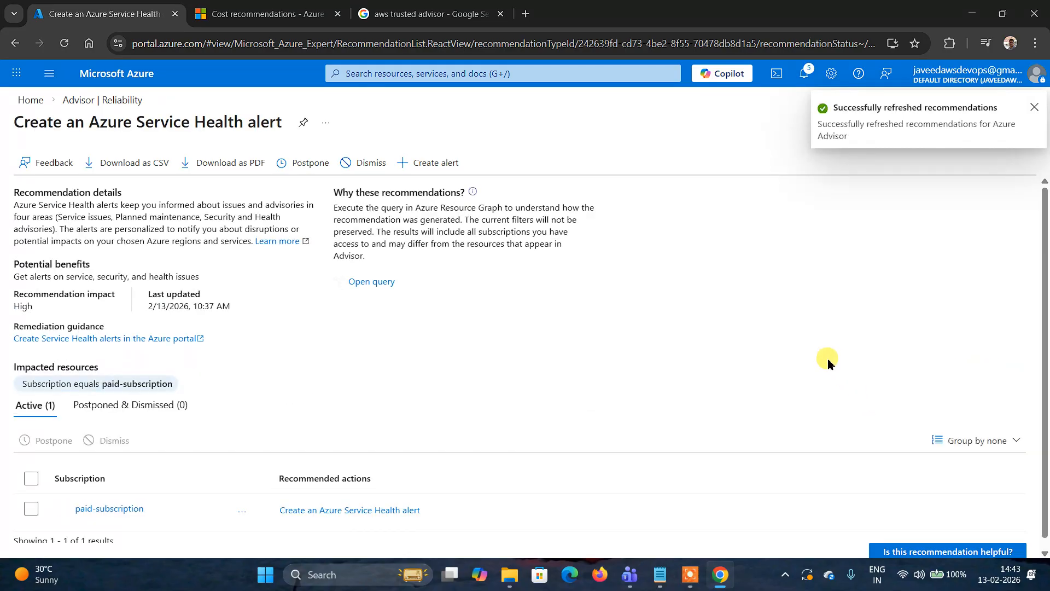
pyautogui.scroll(-1, 828, 360)
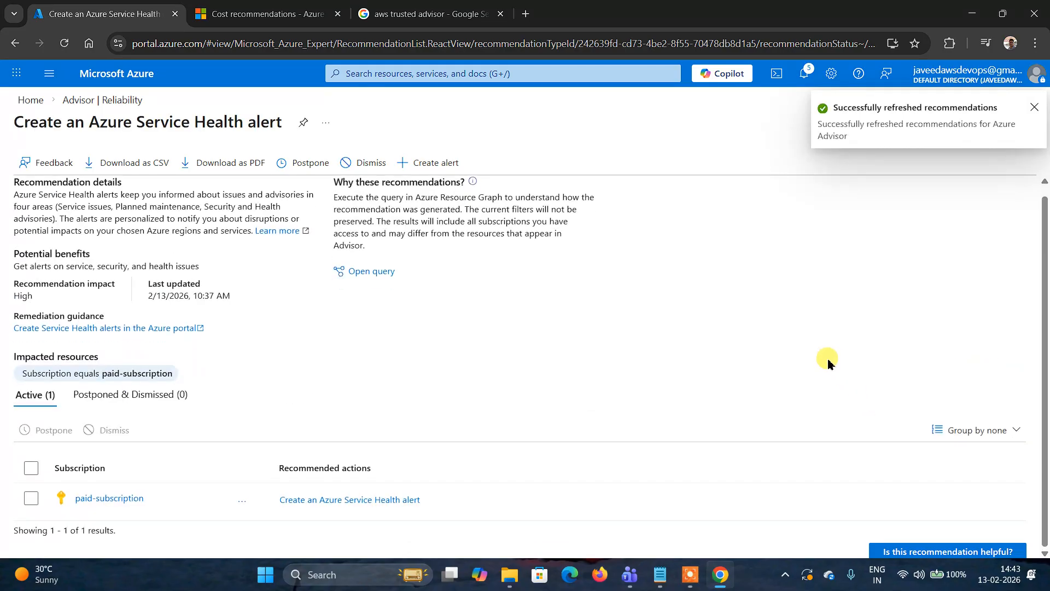
pyautogui.click(15, 43)
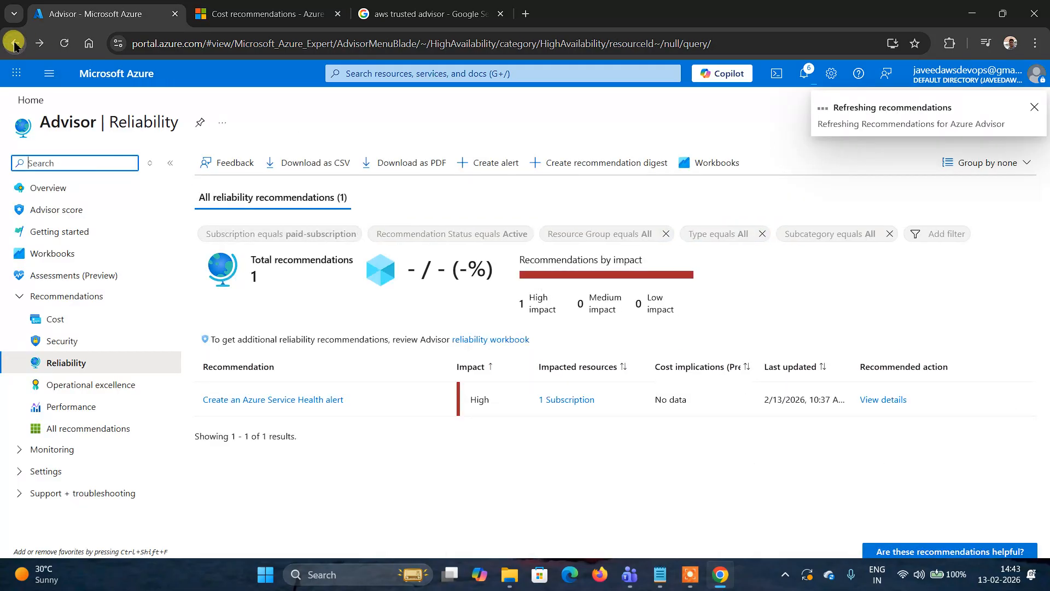
pyautogui.click(14, 43)
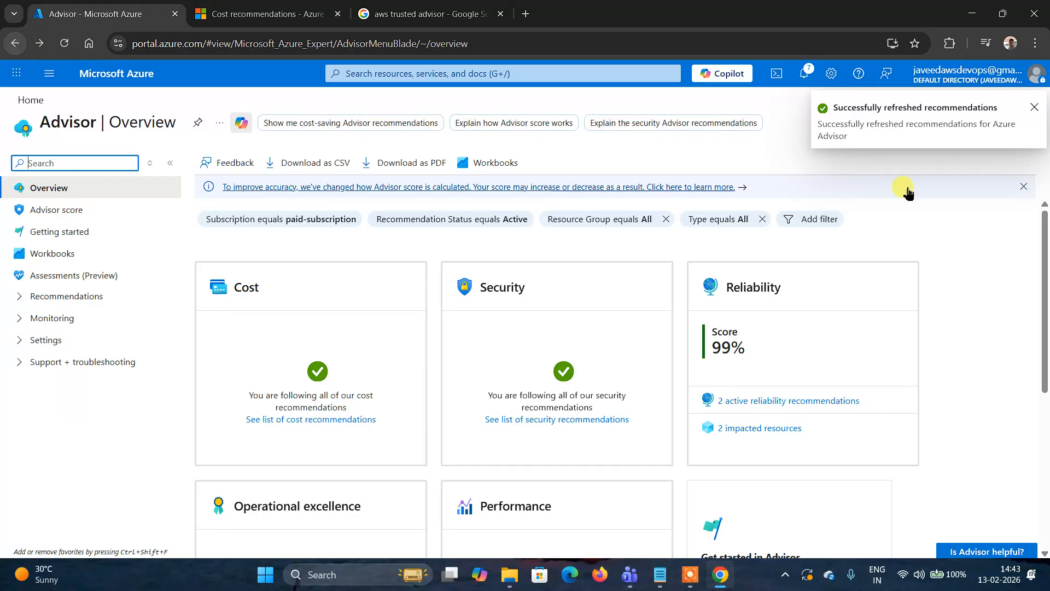
pyautogui.scroll(-3, 930, 213)
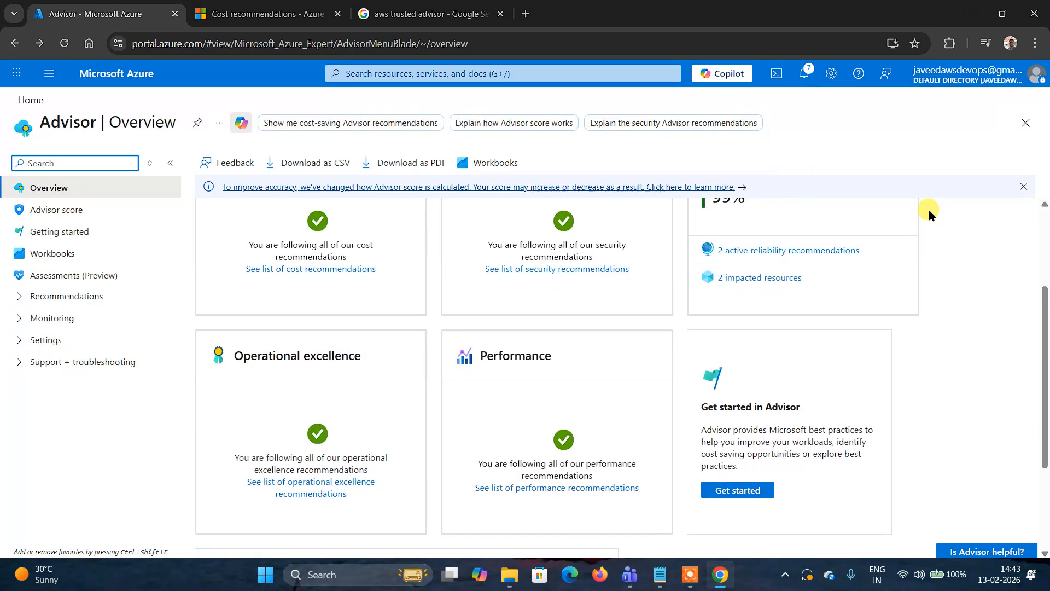
pyautogui.click(329, 481)
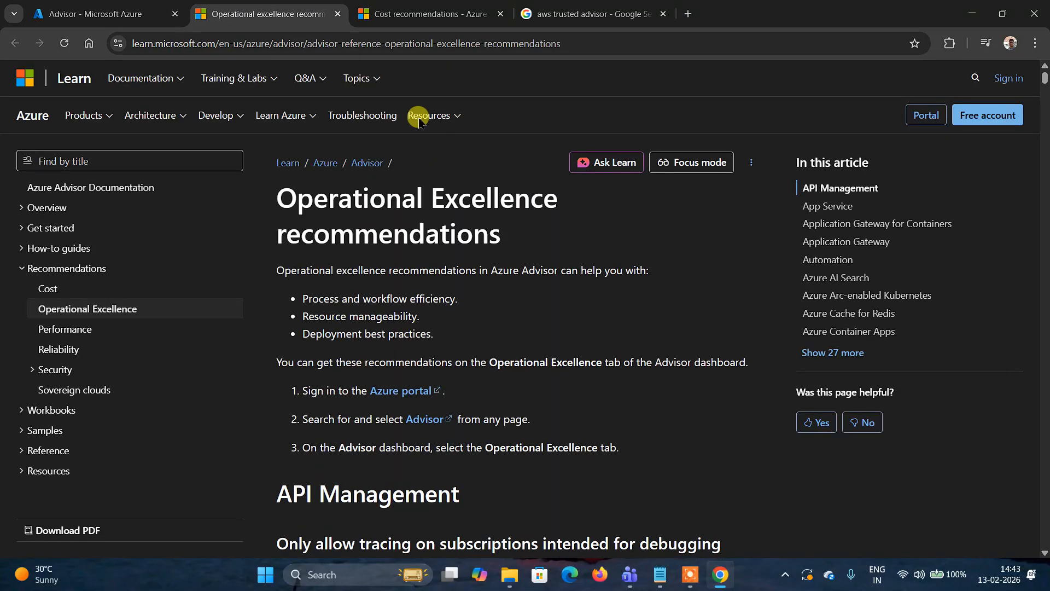
pyautogui.click(338, 14)
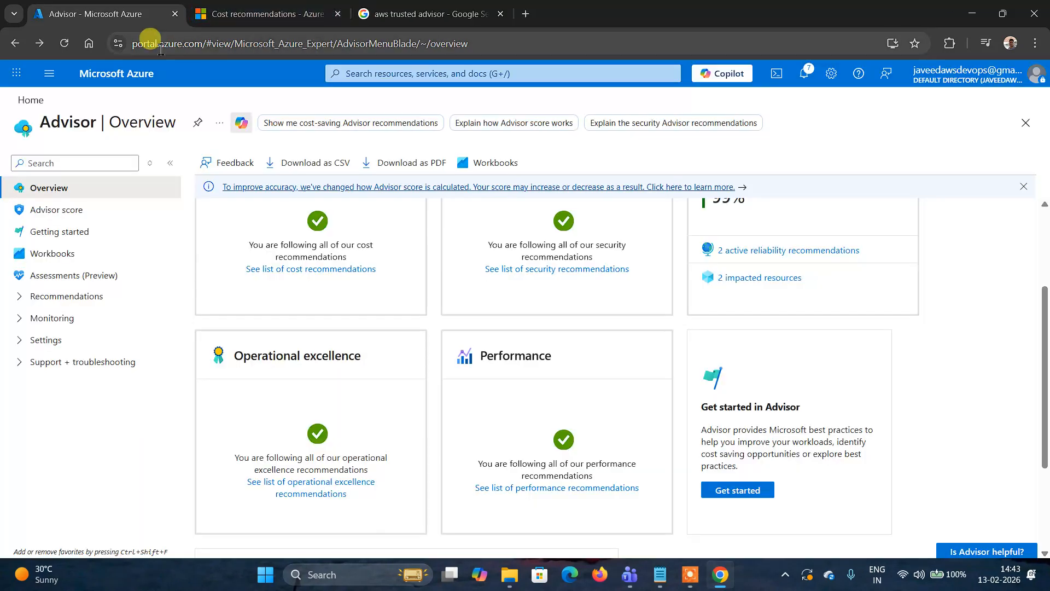
# - Go to the Azure portal Home, then return to the 'aws trusted advisor' search and start clearing it
pyautogui.click(110, 75)
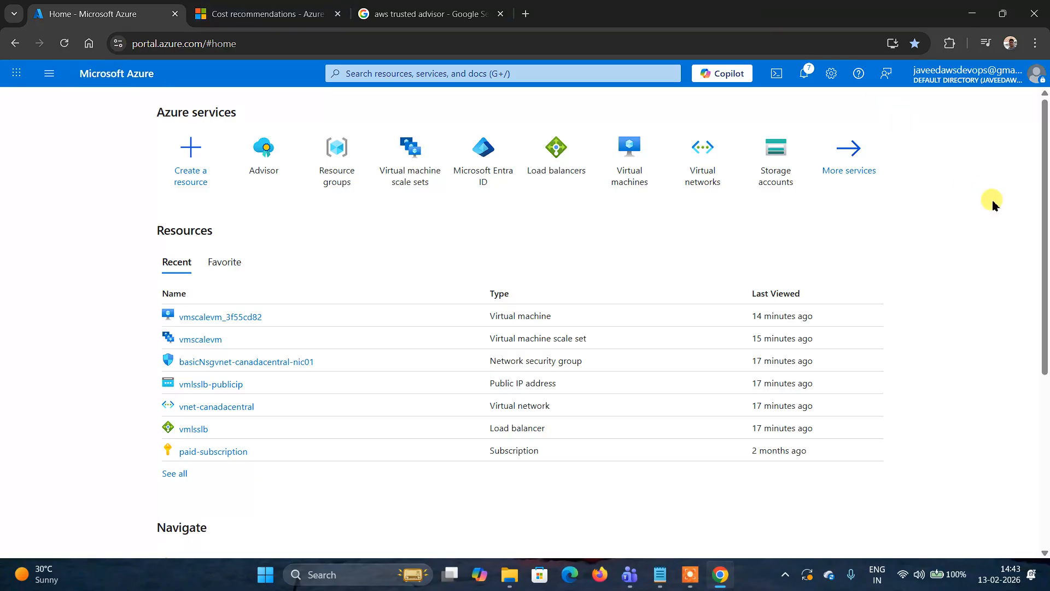
pyautogui.click(429, 11)
pyautogui.click(286, 94)
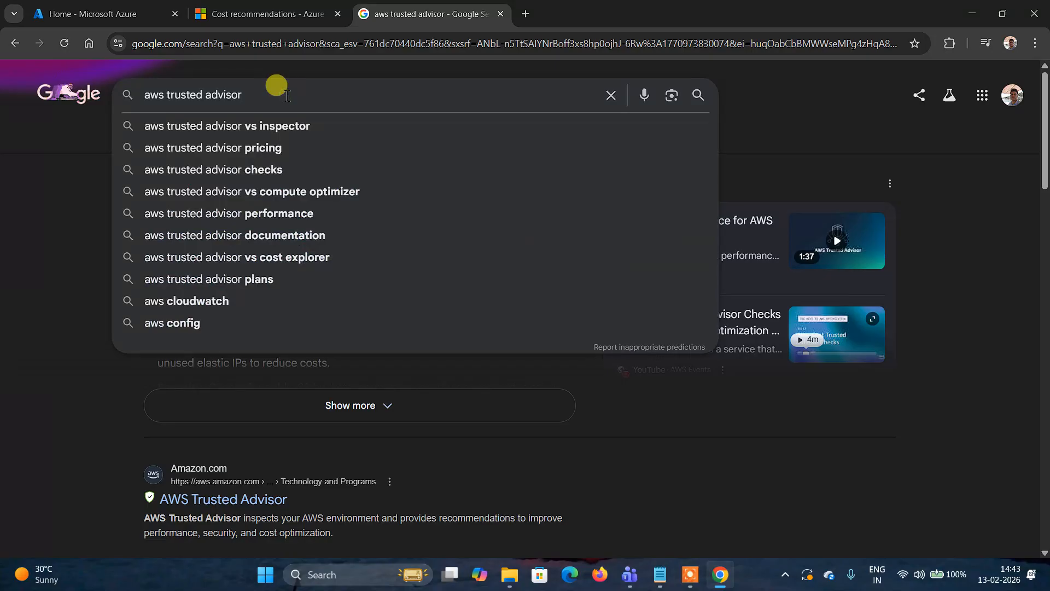
pyautogui.press('BackSpace')
pyautogui.press('BackSpace')
pyautogui.press('BackSpace')
pyautogui.press('BackSpace')
pyautogui.press('BackSpace')
pyautogui.press('BackSpace')
pyautogui.press('BackSpace')
pyautogui.press('BackSpace')
pyautogui.press('BackSpace')
pyautogui.press('BackSpace')
pyautogui.press('BackSpace')
pyautogui.press('BackSpace')
pyautogui.press('BackSpace')
pyautogui.press('BackSpace')
pyautogui.press('BackSpace')
pyautogui.press('BackSpace')
pyautogui.press('BackSpace')
pyautogui.press('BackSpace')
pyautogui.press('BackSpace')
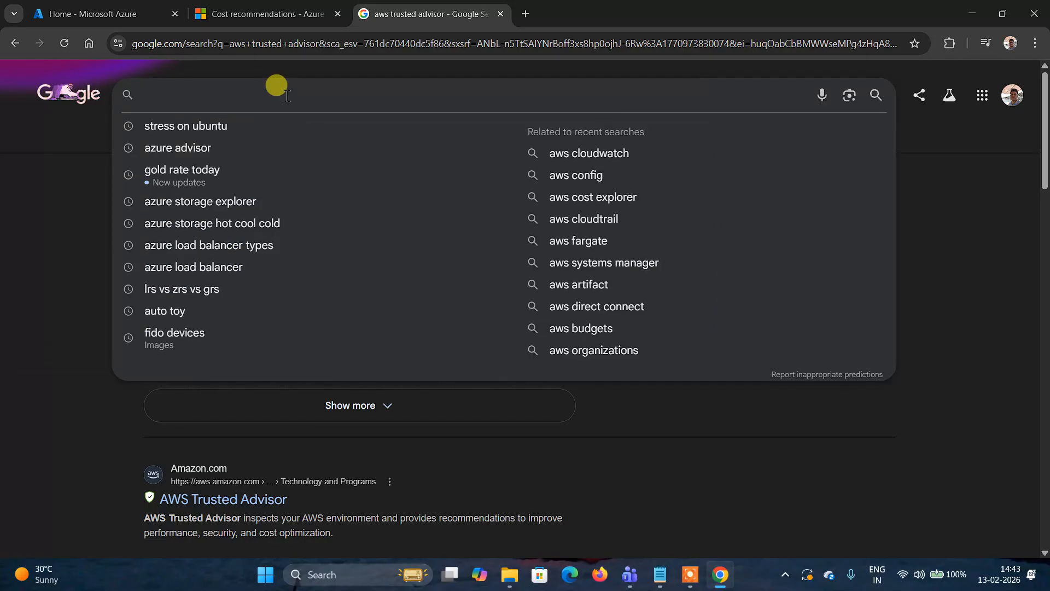
# - Search Google for 'azure monitor', expand the AI Overview and scroll through the results
pyautogui.write('azure moni')
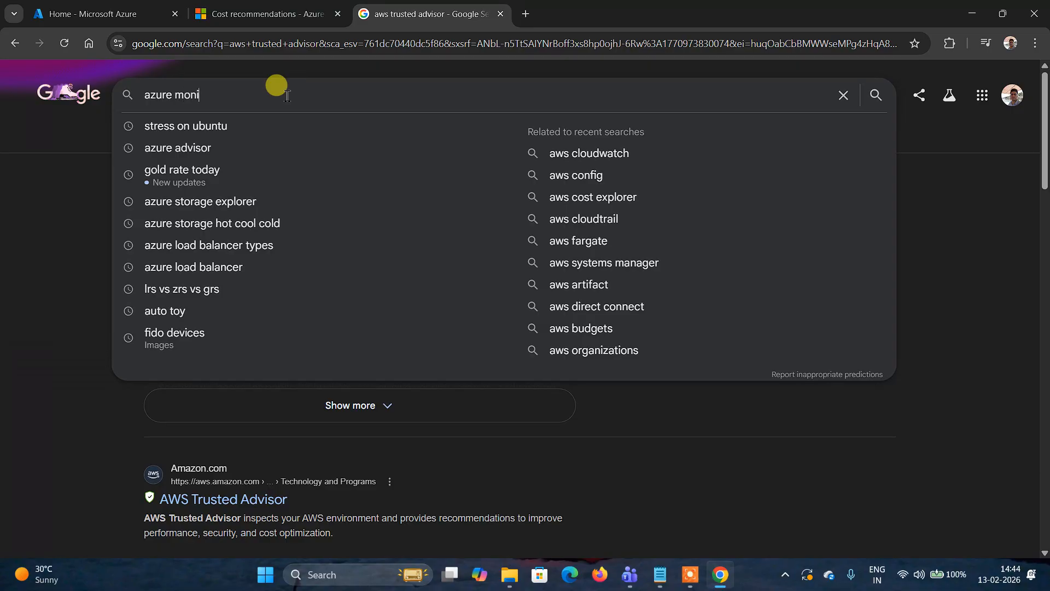
pyautogui.write('tor')
pyautogui.press('Return')
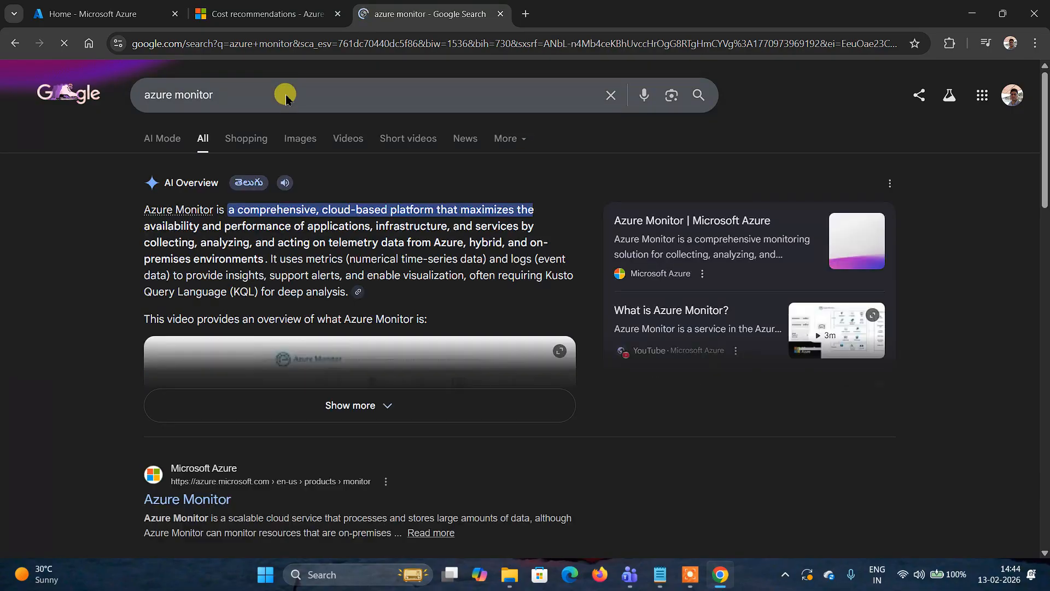
pyautogui.click(391, 419)
pyautogui.scroll(-1, 617, 555)
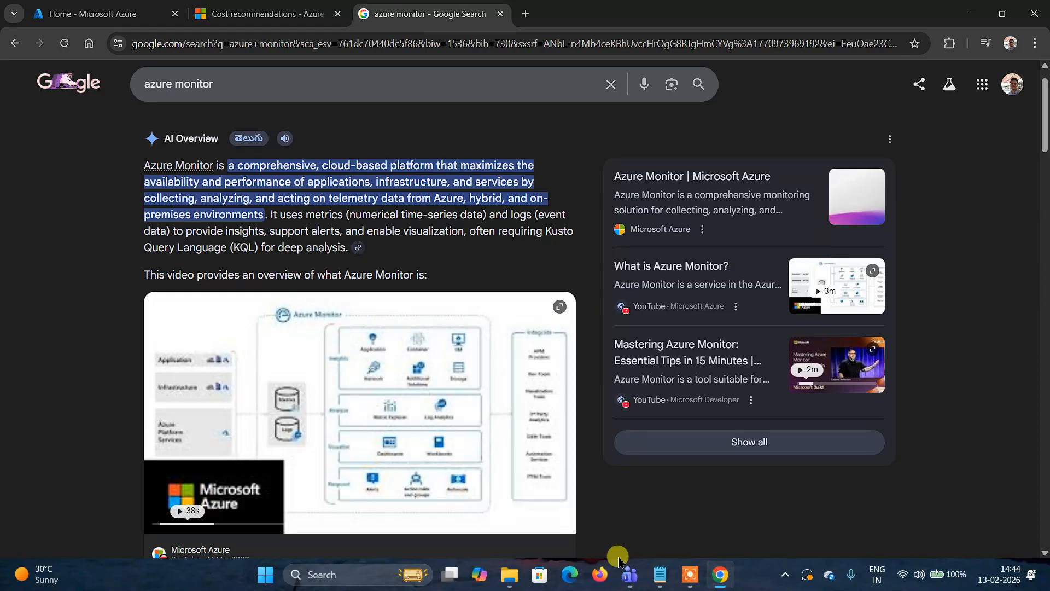
pyautogui.scroll(-1, 478, 480)
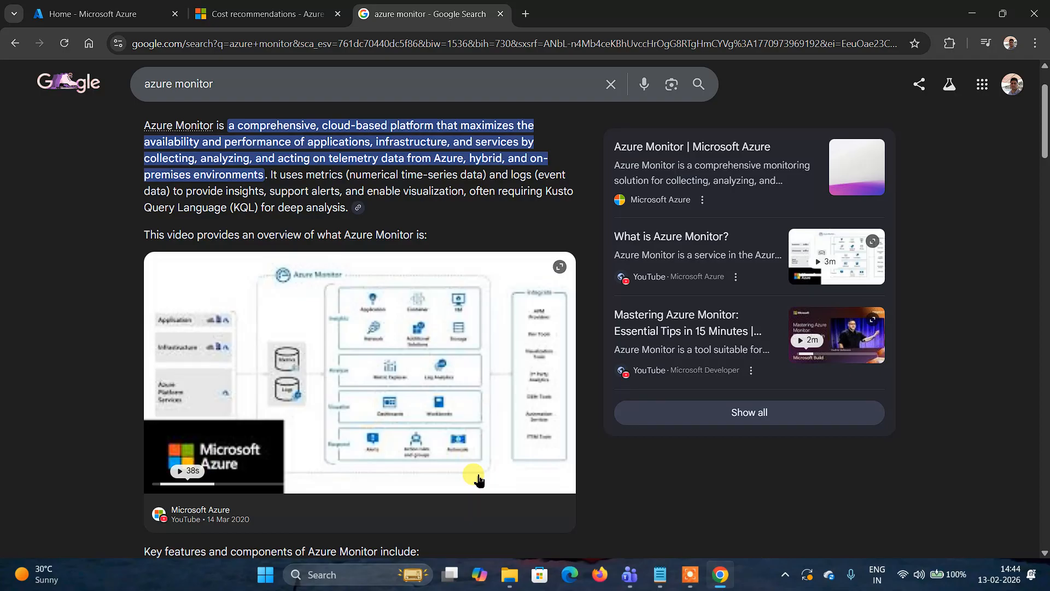
pyautogui.scroll(-5, 479, 480)
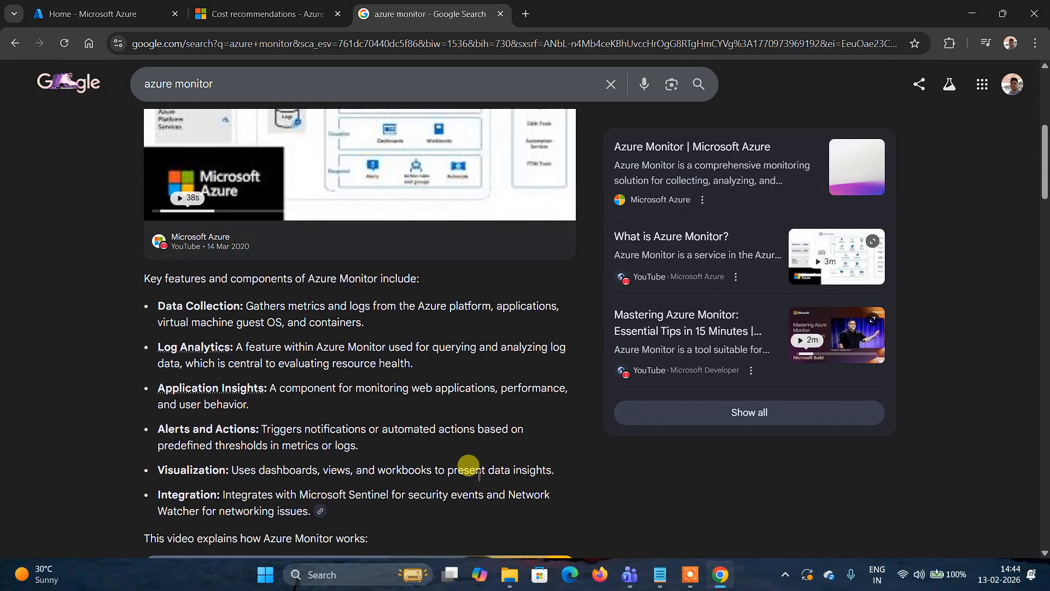
pyautogui.scroll(-3, 479, 474)
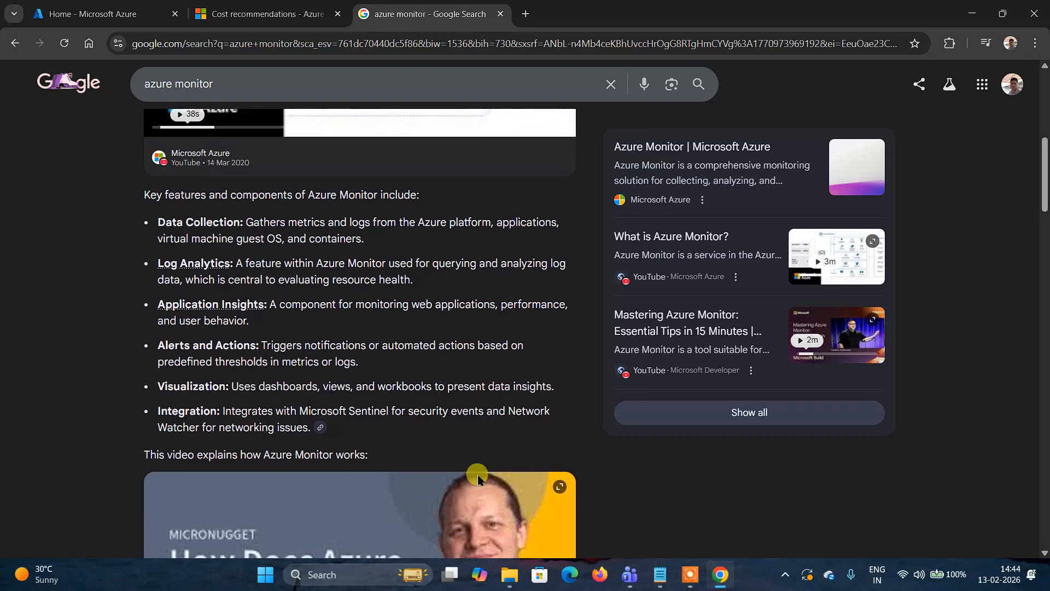
pyautogui.scroll(-10, 475, 473)
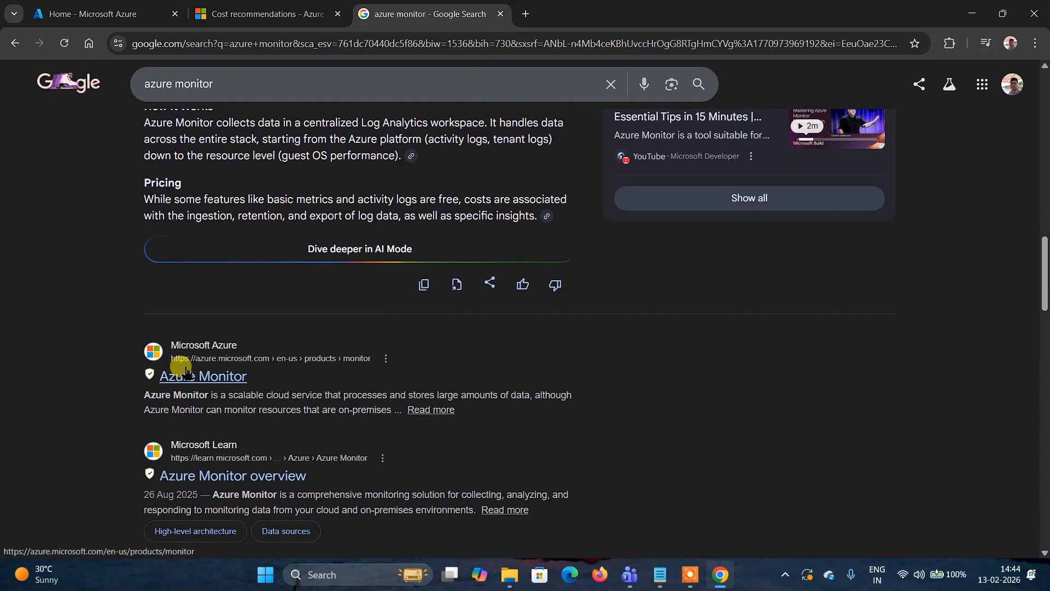
# - Open the azure.microsoft.com Azure Monitor result from the Google search results
pyautogui.click(187, 377)
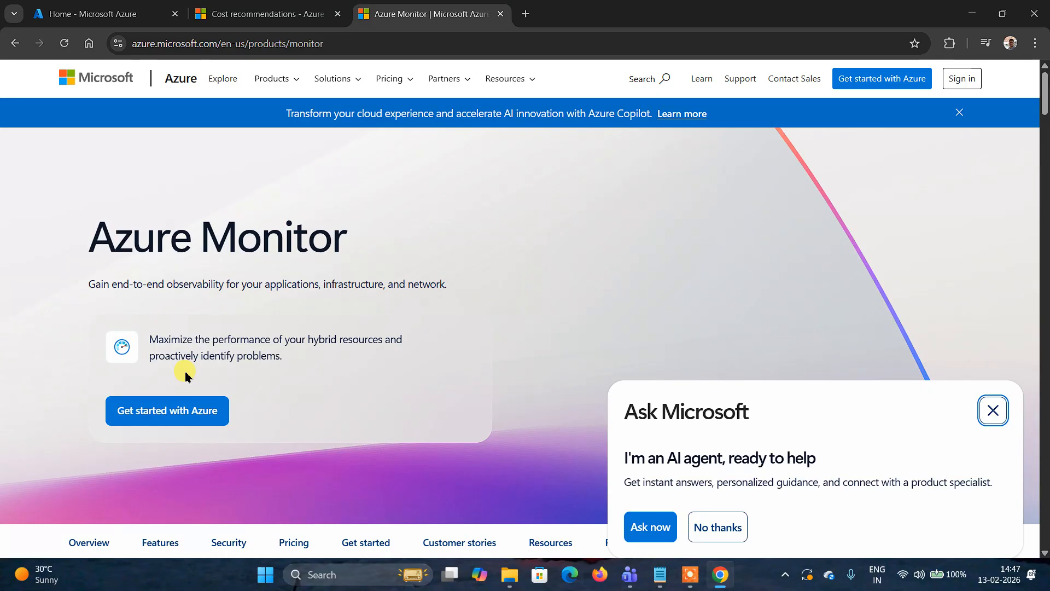
# - Skim down the Azure Monitor product page and jump to its Features section
pyautogui.scroll(-3, 390, 319)
pyautogui.scroll(-4, 390, 319)
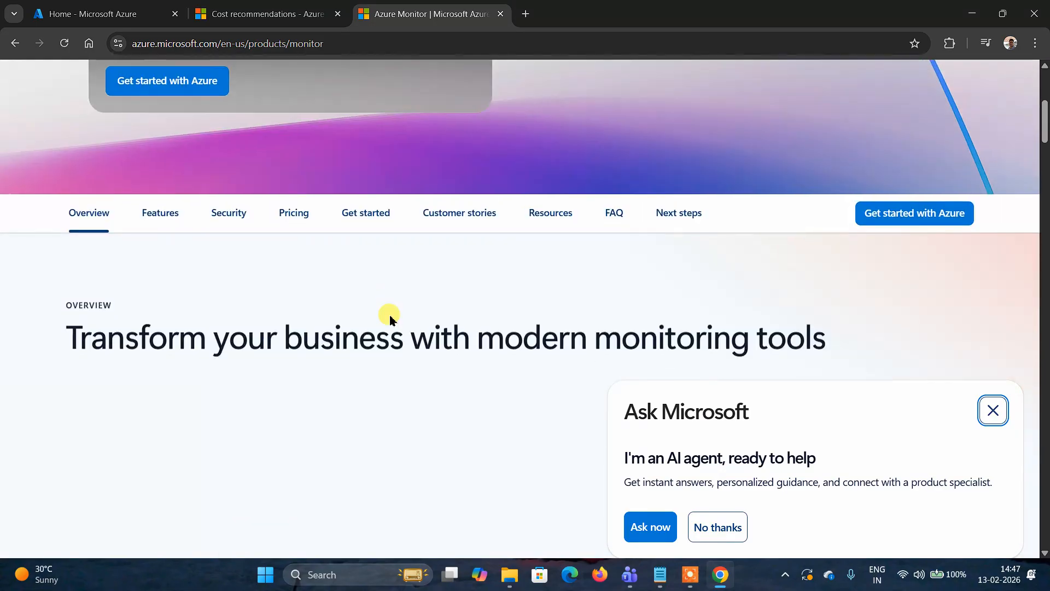
pyautogui.scroll(-2, 390, 319)
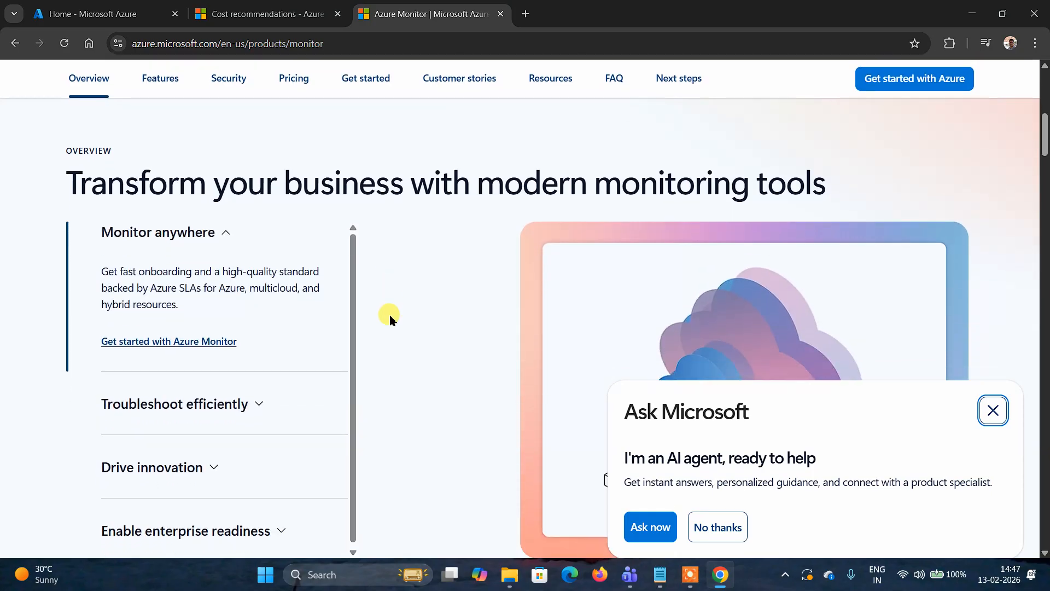
pyautogui.scroll(3, 390, 320)
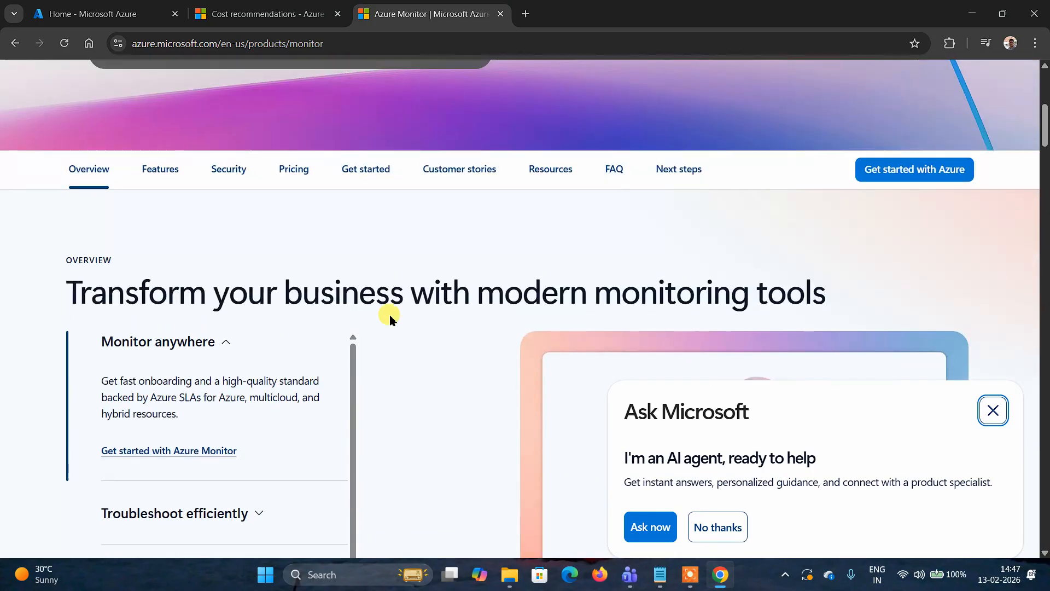
pyautogui.click(173, 170)
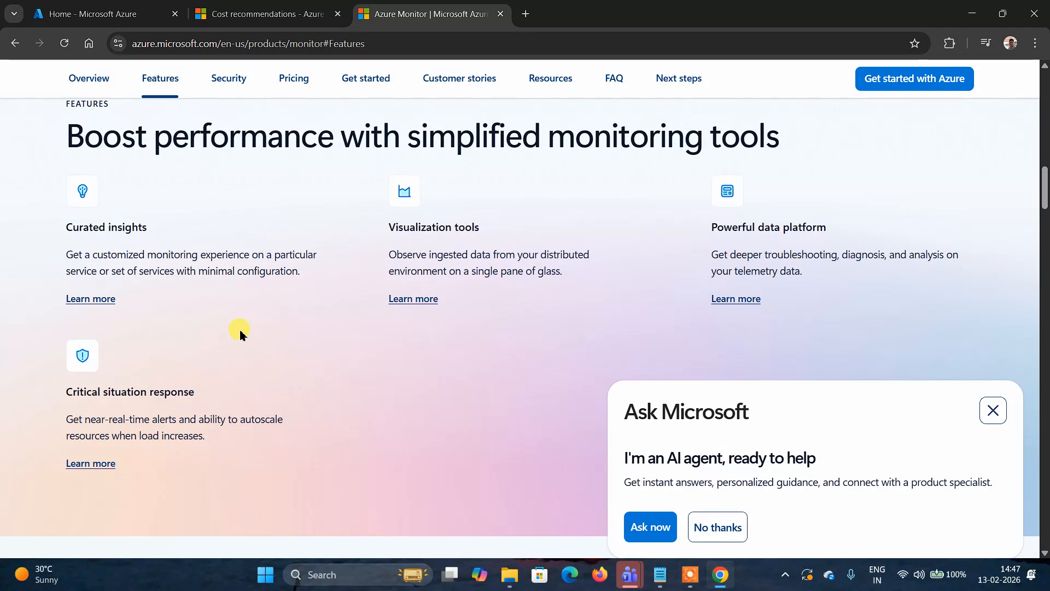
# - Visit the Security section, then the Pricing section, and open the detailed Azure Monitor pricing page
pyautogui.scroll(3, 241, 334)
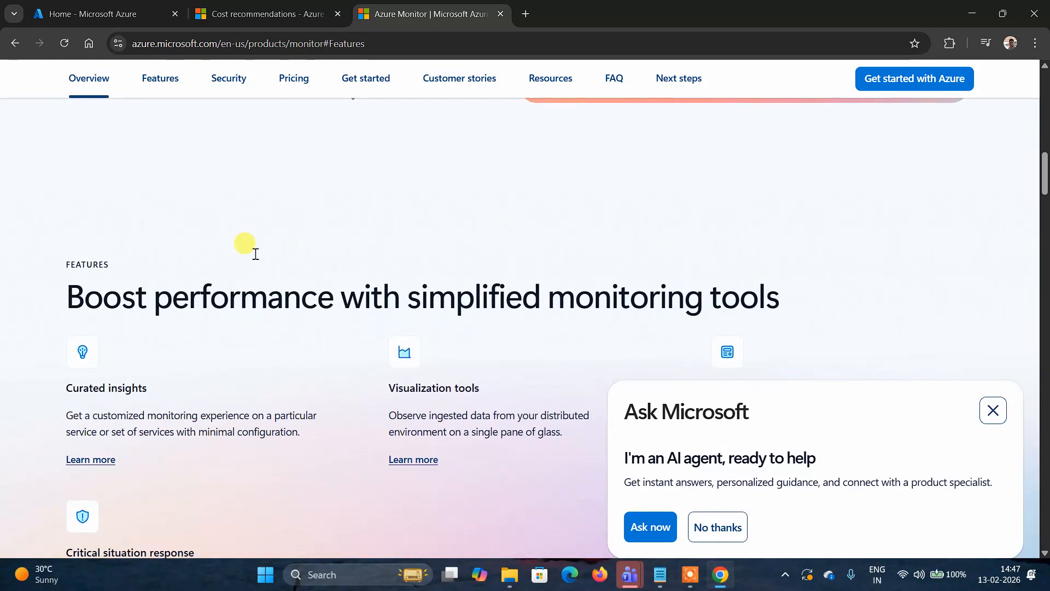
pyautogui.click(231, 91)
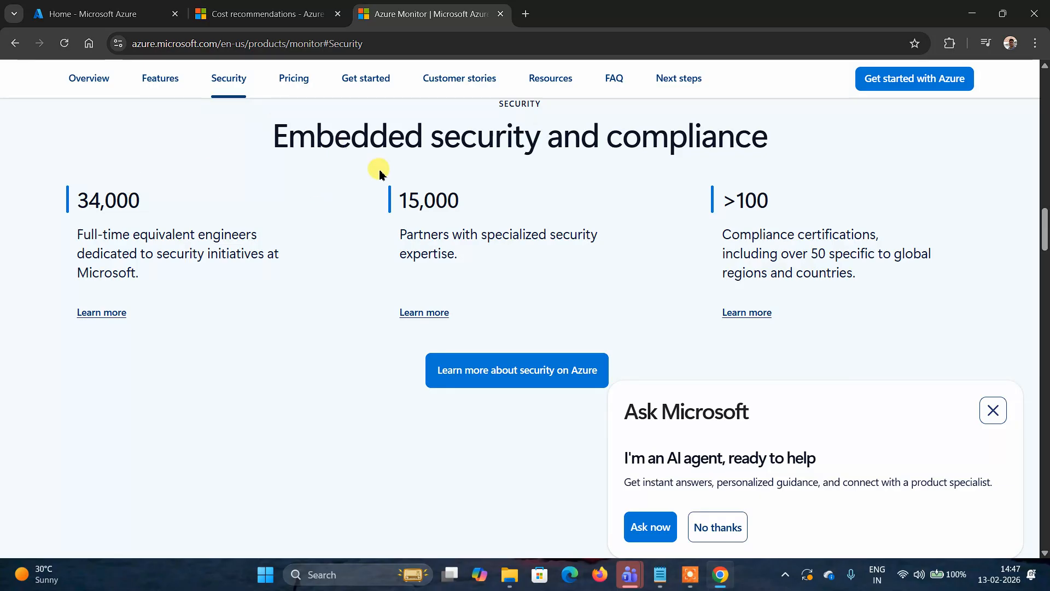
pyautogui.click(295, 79)
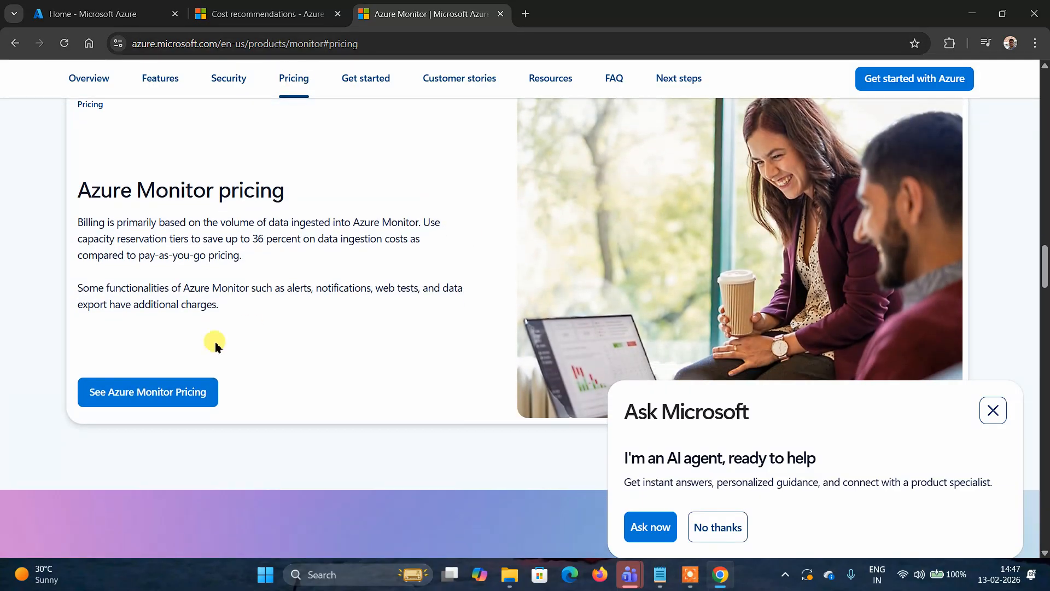
pyautogui.click(170, 397)
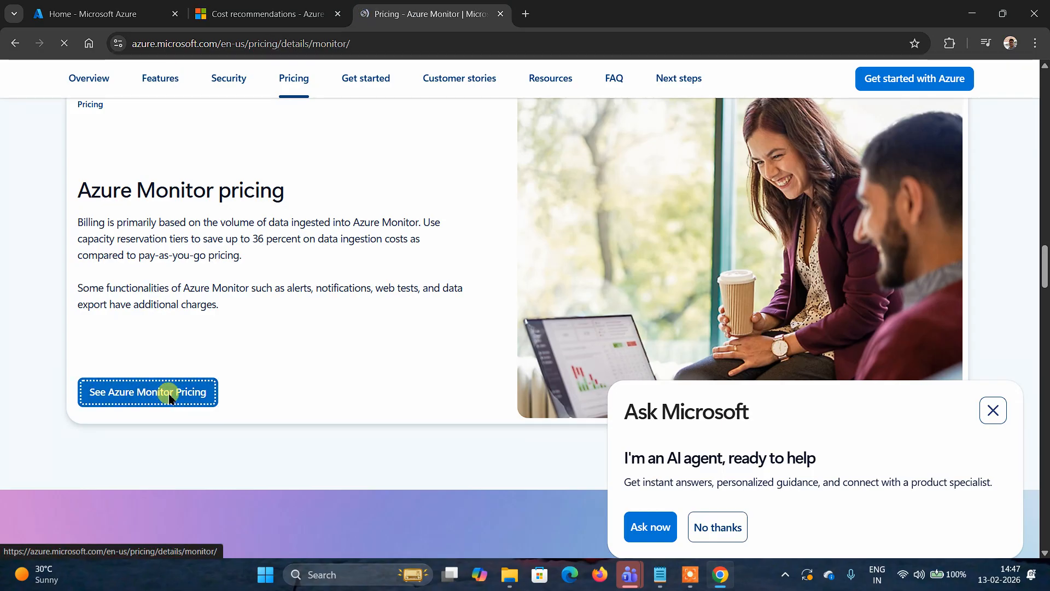
pyautogui.scroll(-4, 511, 398)
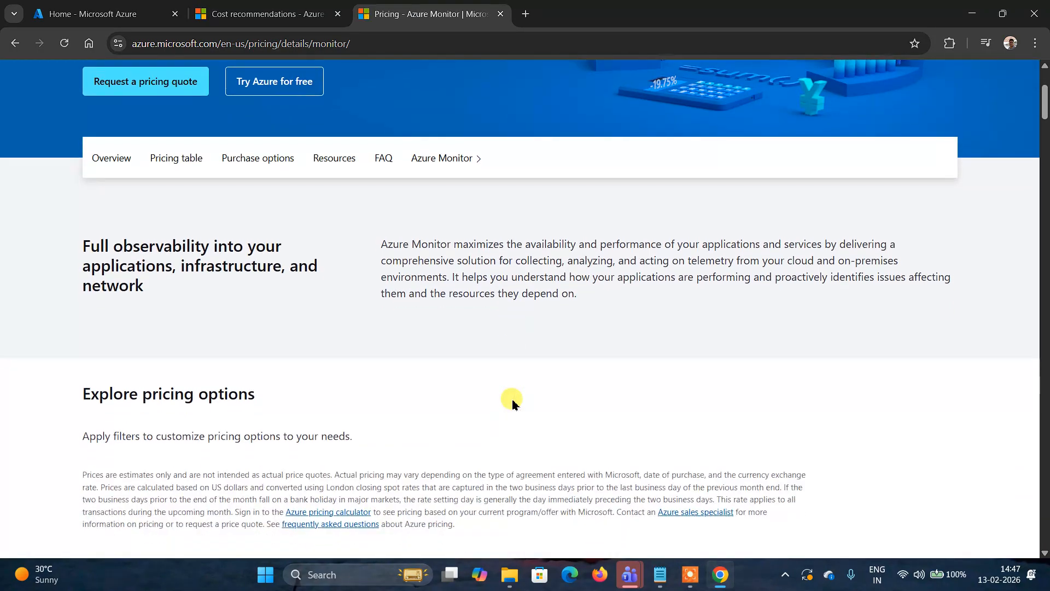
pyautogui.scroll(-7, 512, 404)
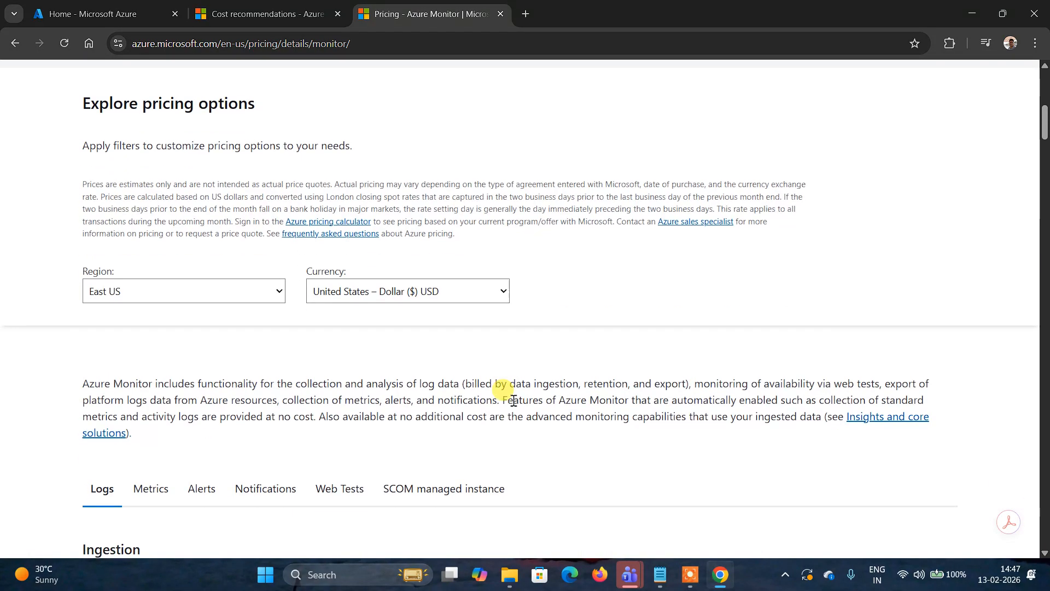
pyautogui.click(13, 48)
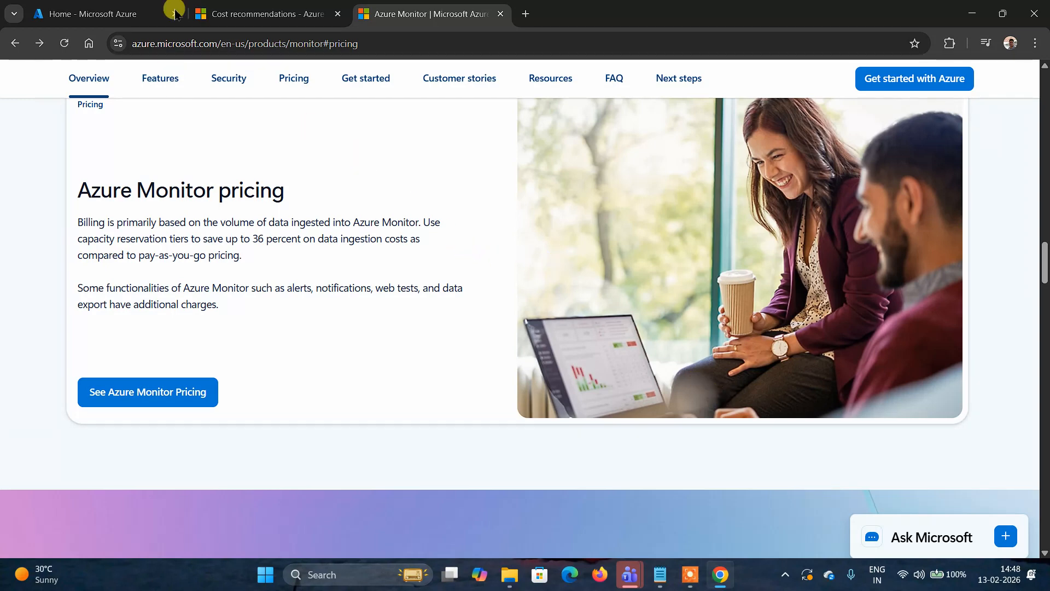
# - Show the portal's Resource groups list containing NetworkWatcherRG, after briefly checking the other tabs
pyautogui.click(108, 12)
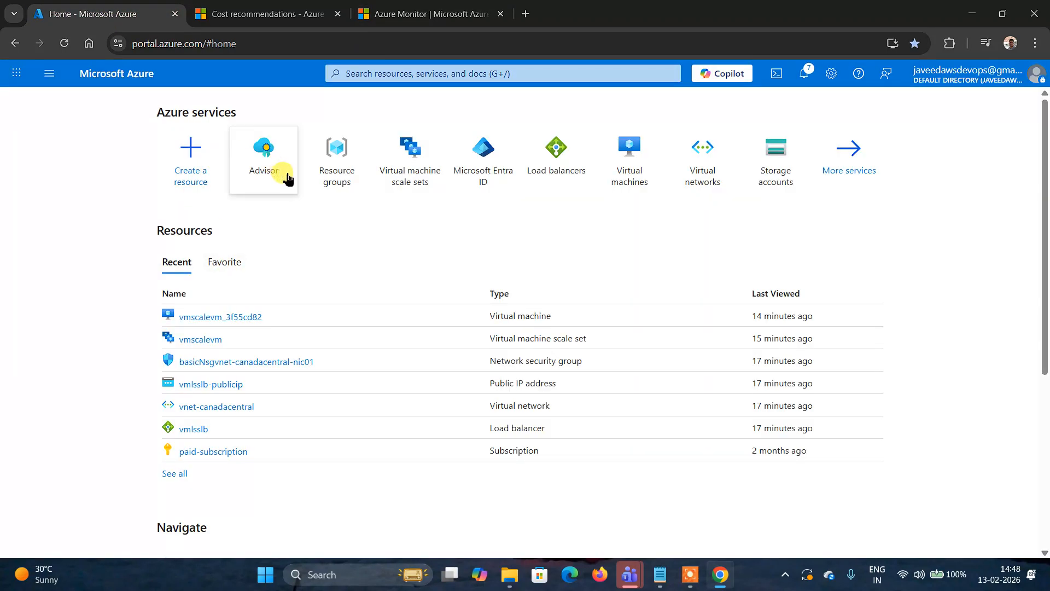
pyautogui.click(327, 158)
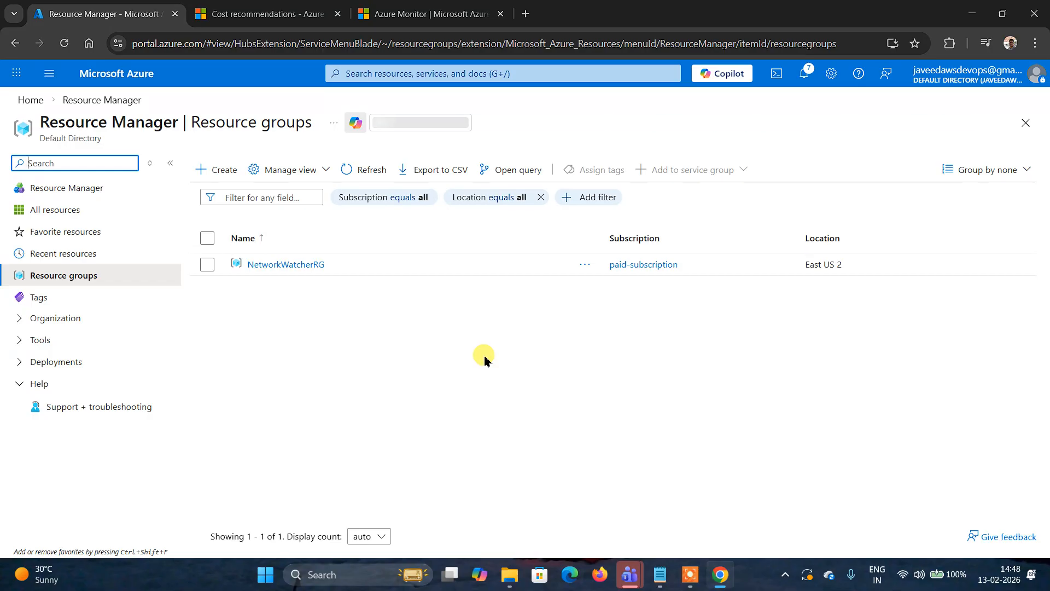
pyautogui.click(405, 13)
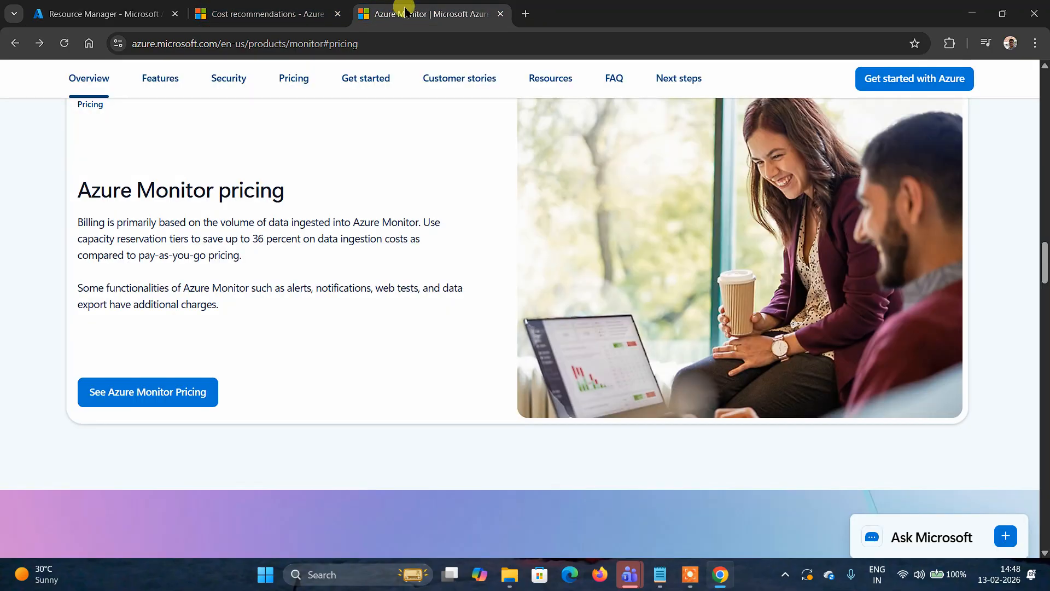
pyautogui.click(252, 9)
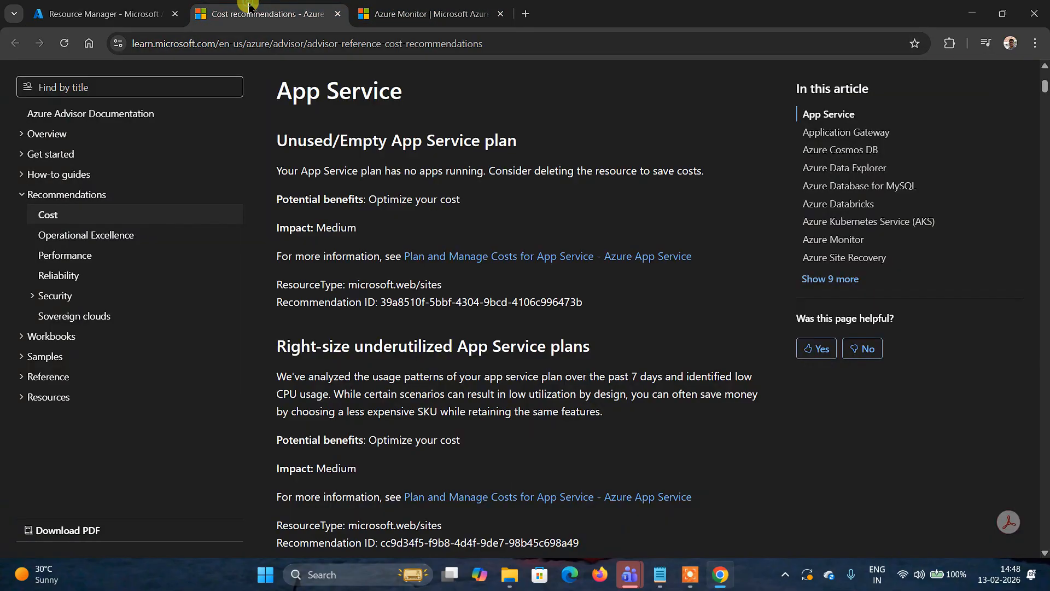
pyautogui.click(76, 17)
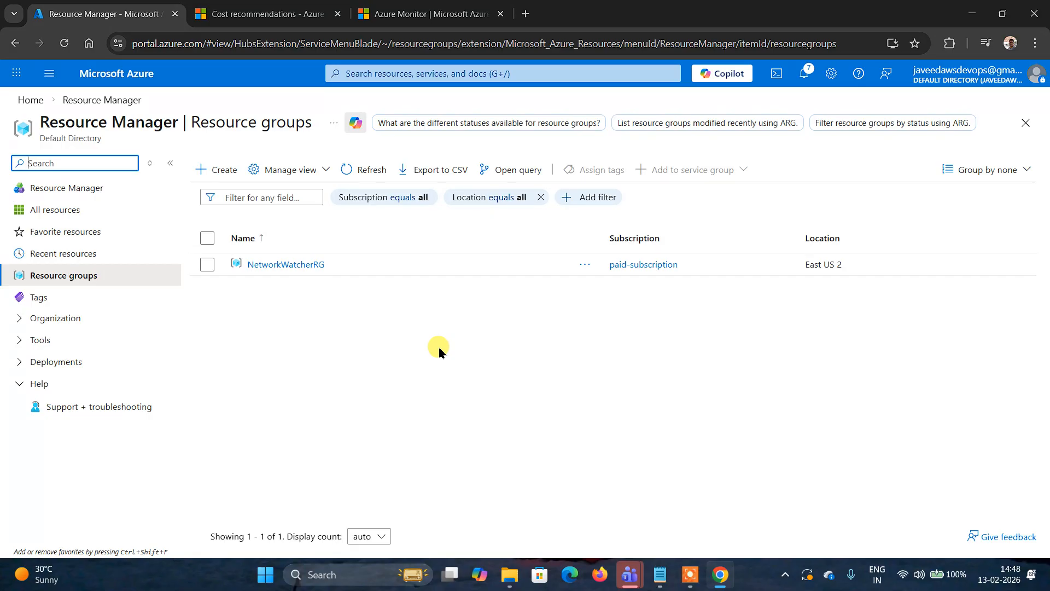
pyautogui.click(30, 100)
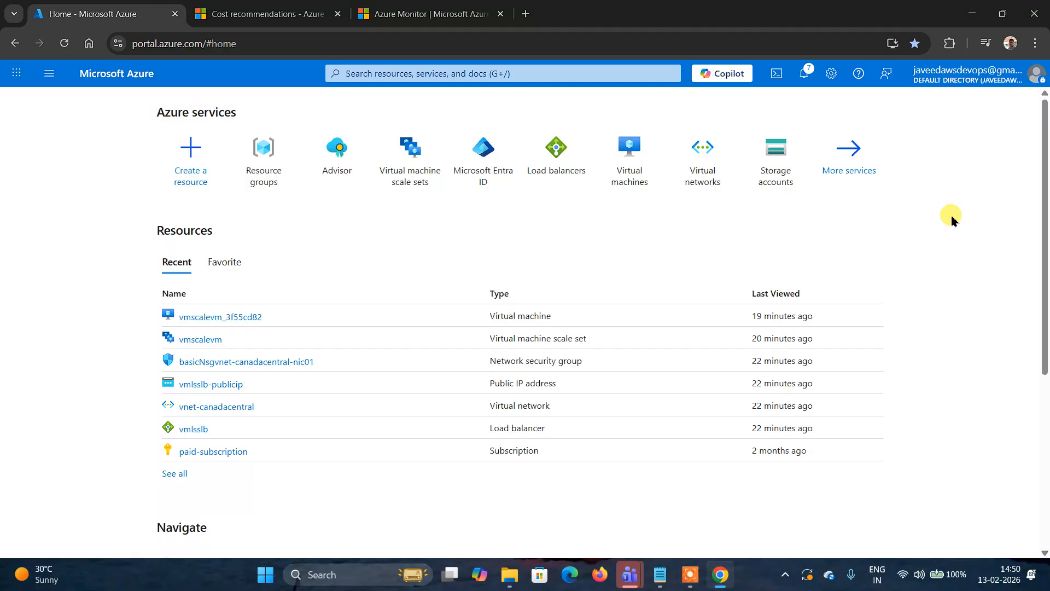
pyautogui.click(260, 164)
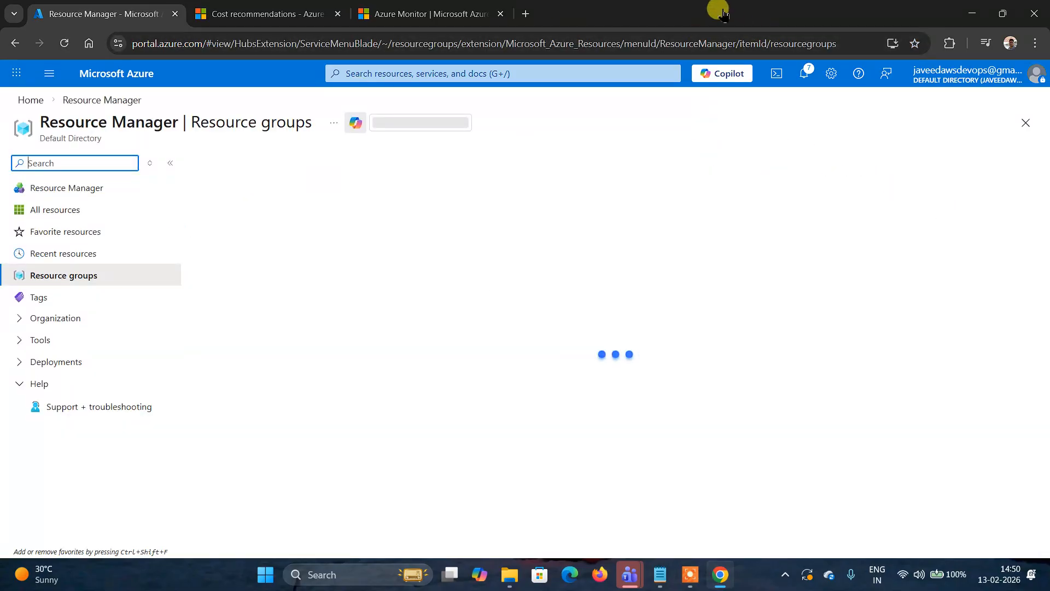
# - Leave the Teams training meeting and close its window
pyautogui.click(721, 10)
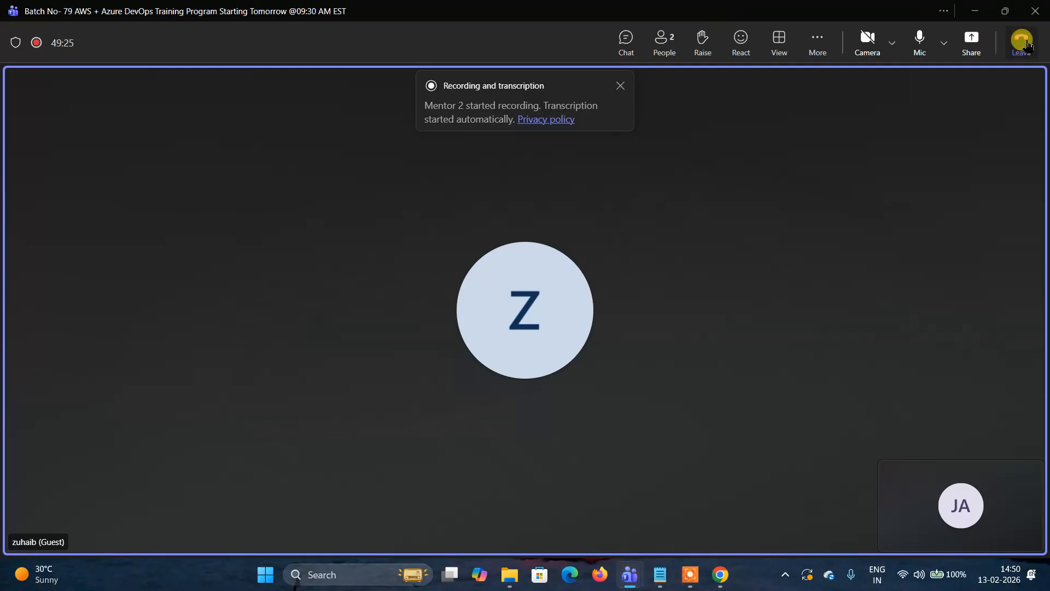
pyautogui.click(1026, 40)
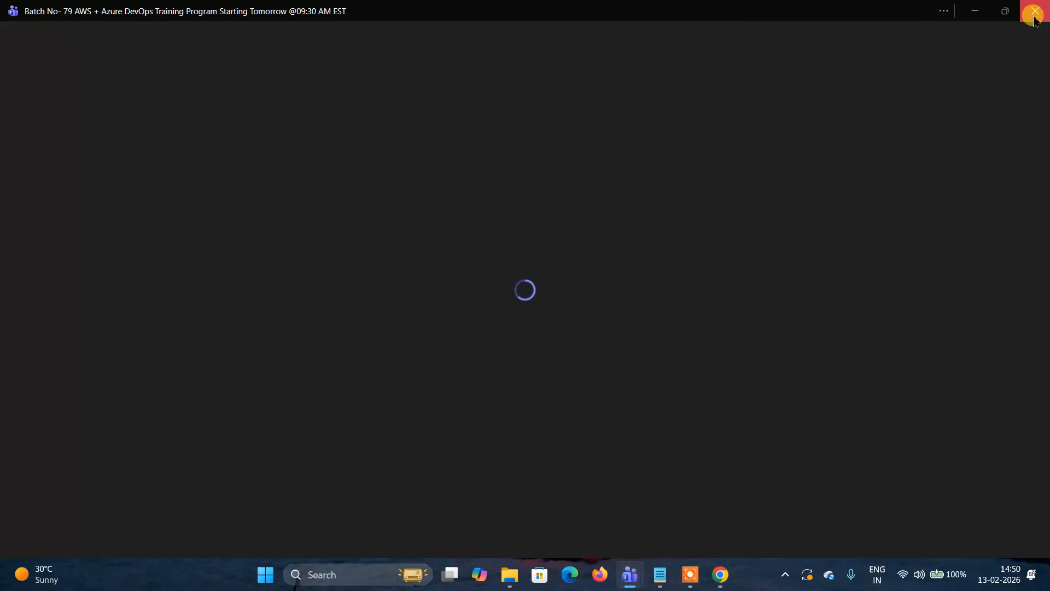
pyautogui.click(1034, 10)
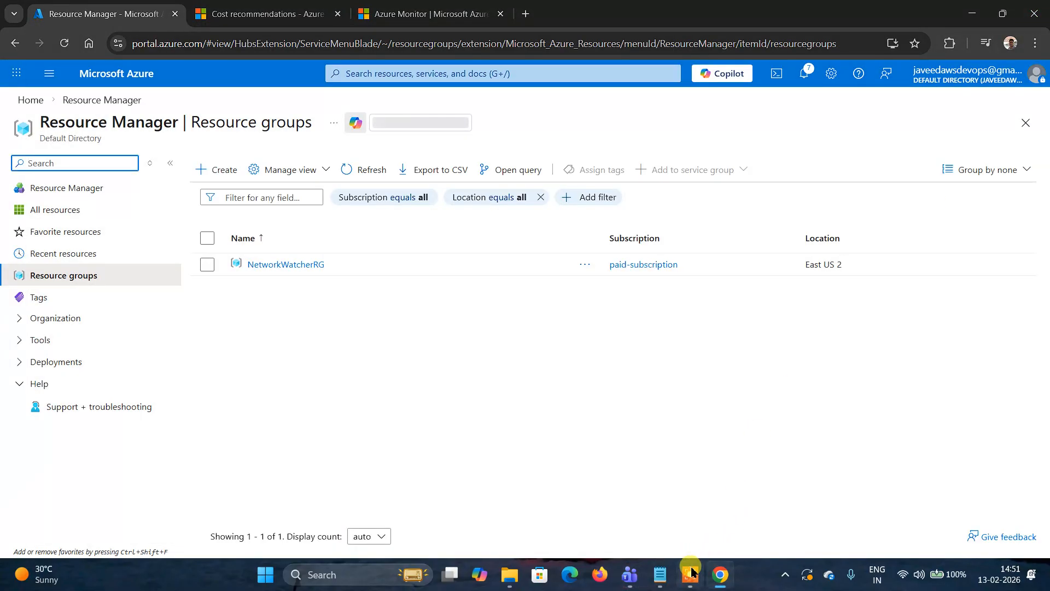